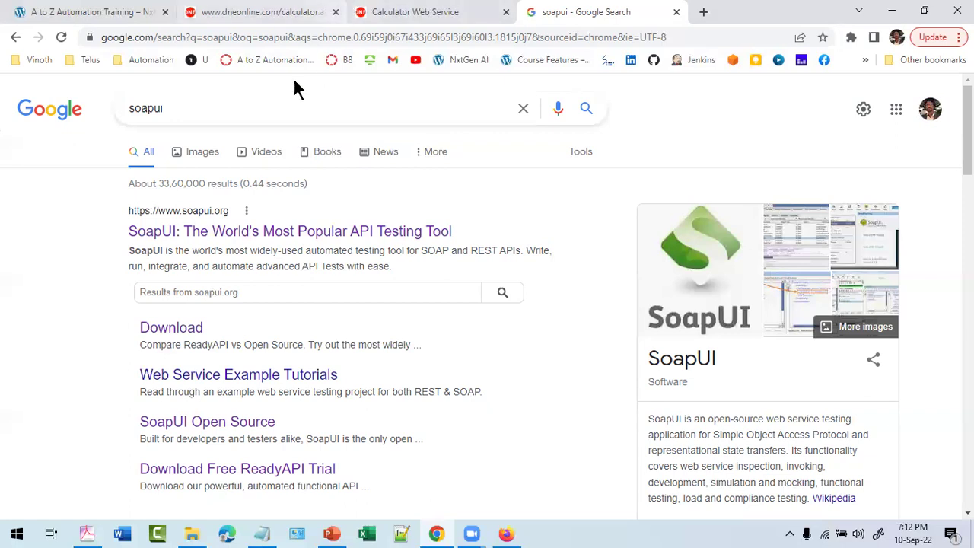
- Open the SoapUI website from the search results and look over its documentation options and home page
click(207, 240)
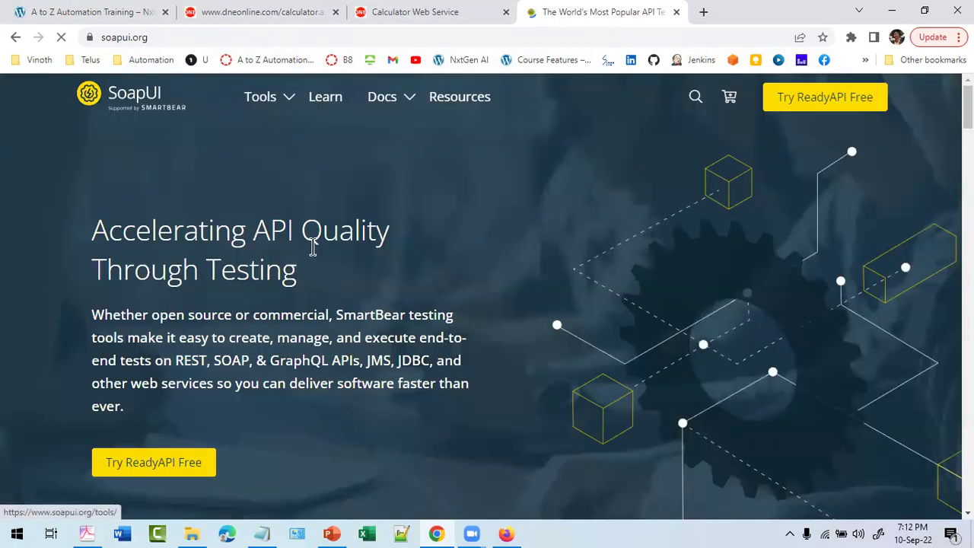
mouse_move(406, 103)
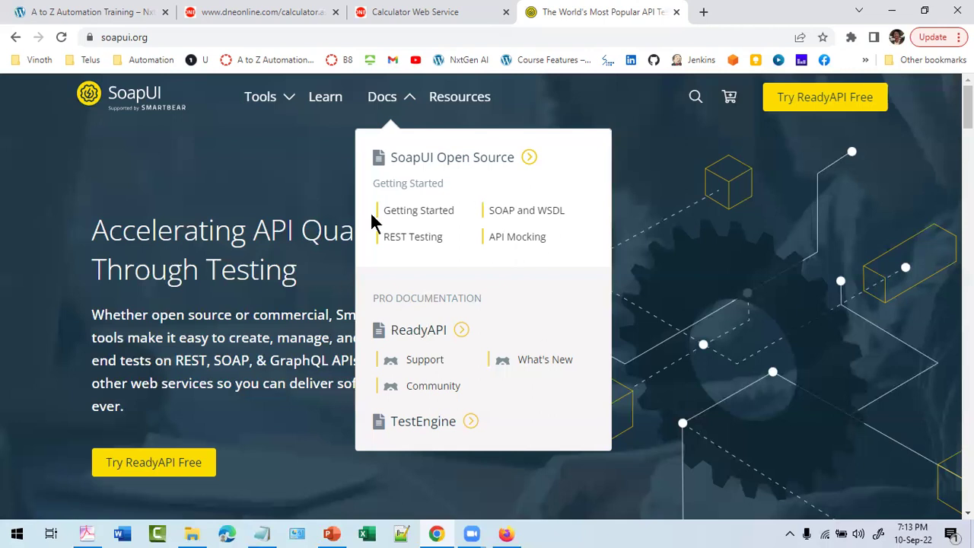
scroll(459, 244, down, 3)
scroll(452, 250, down, 4)
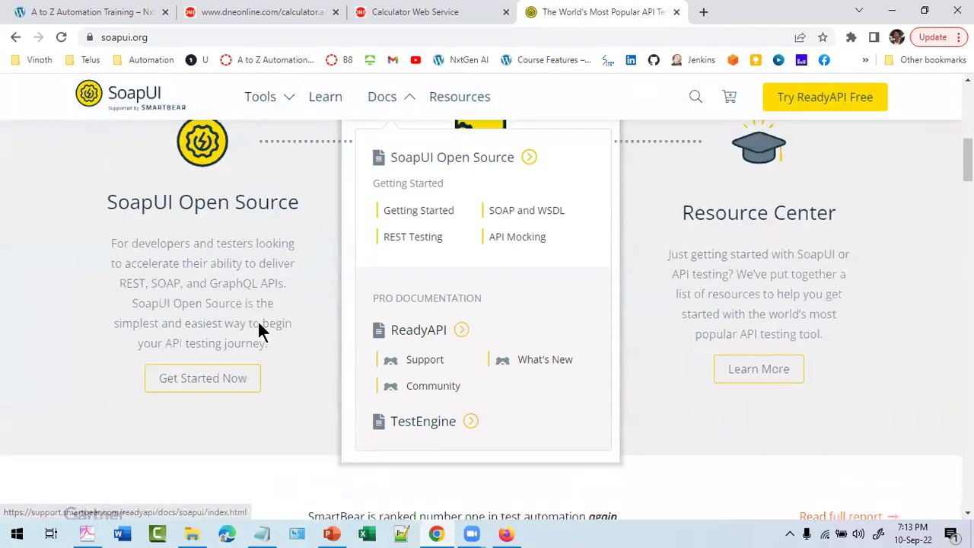
scroll(251, 335, up, 5)
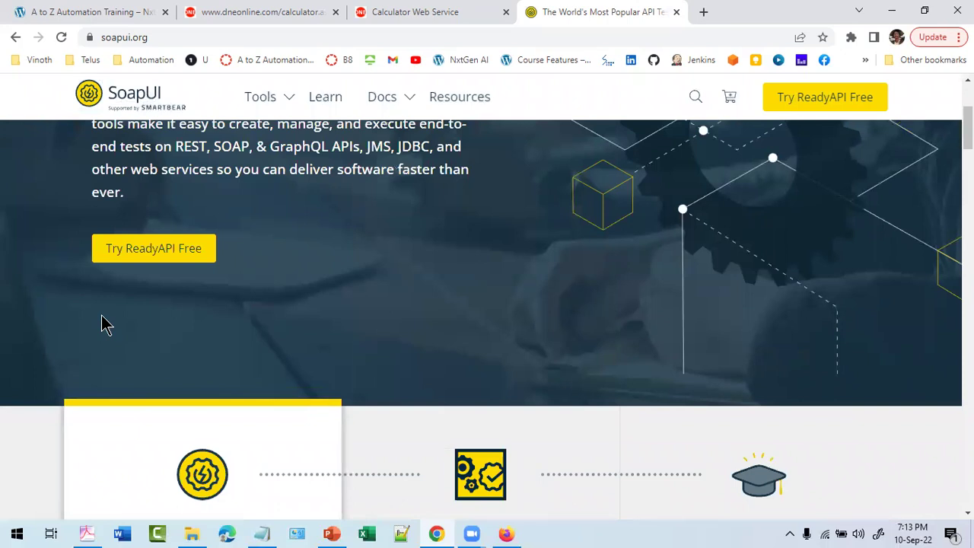
- Check the calculator service's WSDL page and return to the SoapUI home page
click(426, 11)
click(196, 11)
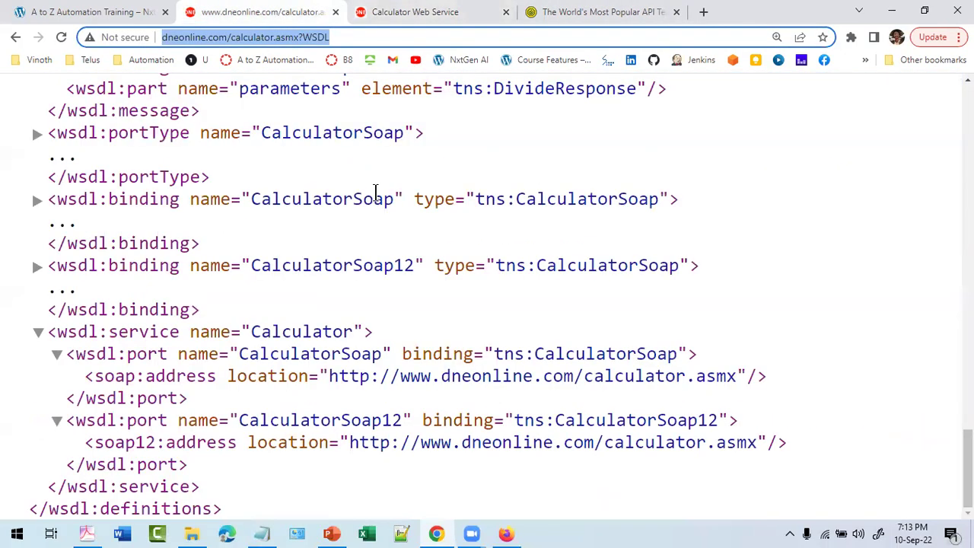
click(617, 12)
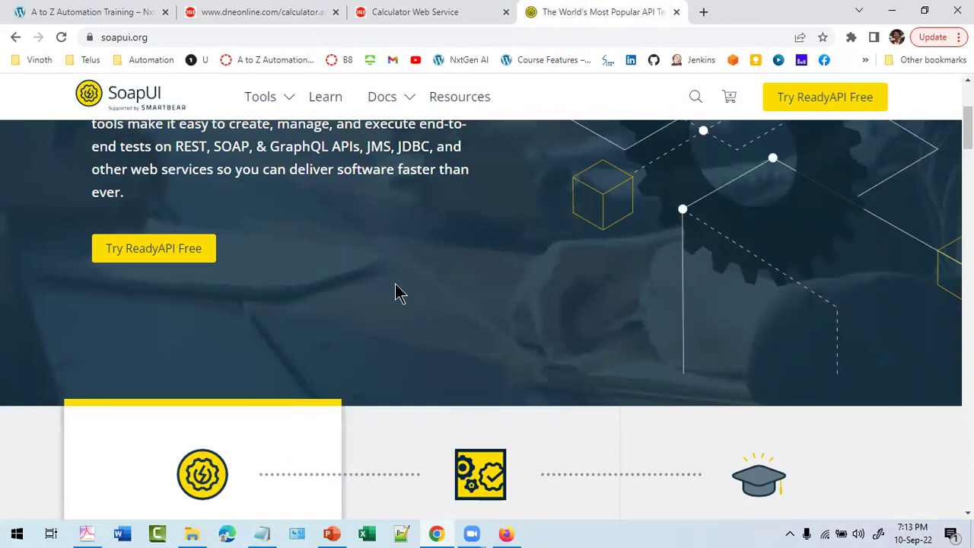
- Examine the ReadyAPI and SoapUI Open Source product descriptions on the SoapUI home page
scroll(476, 315, down, 3)
scroll(476, 308, up, 3)
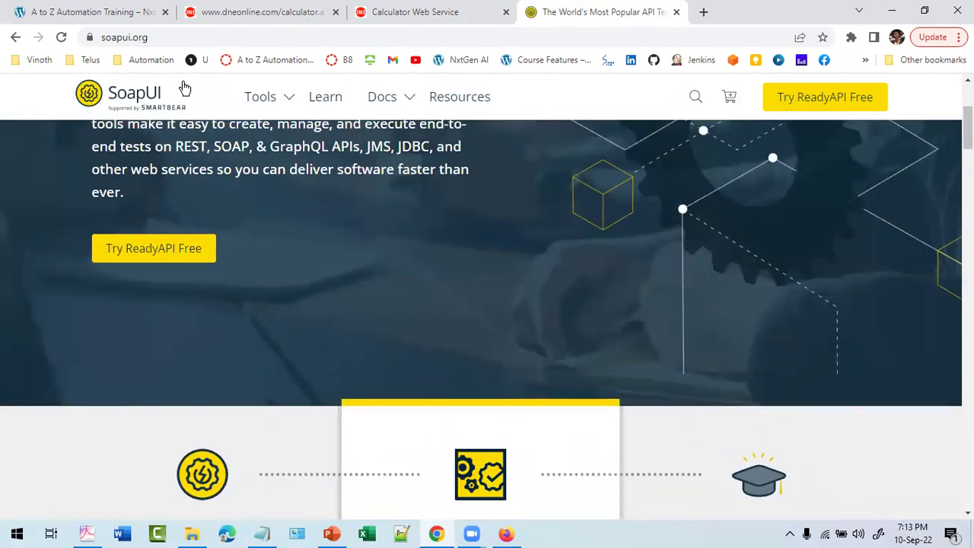
scroll(374, 229, down, 1)
scroll(459, 245, down, 3)
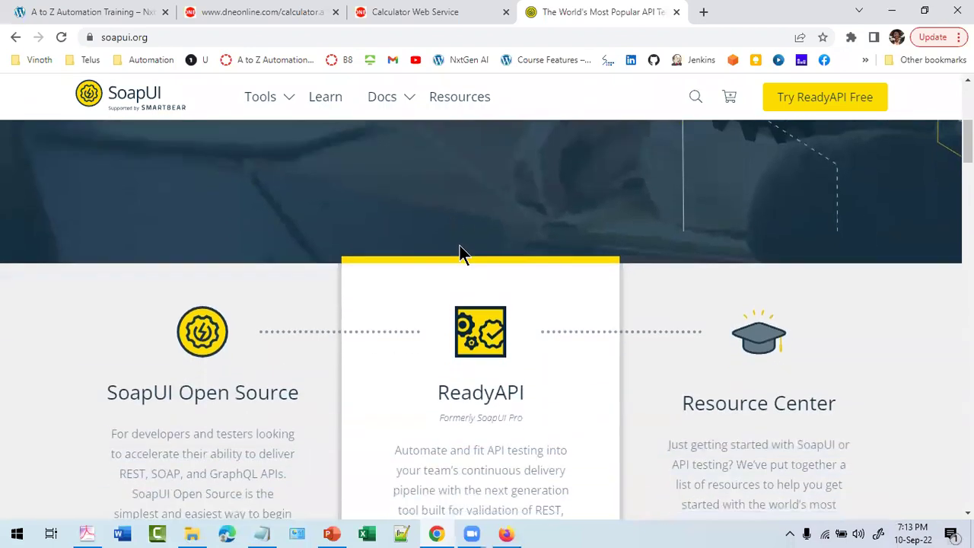
scroll(468, 256, down, 1)
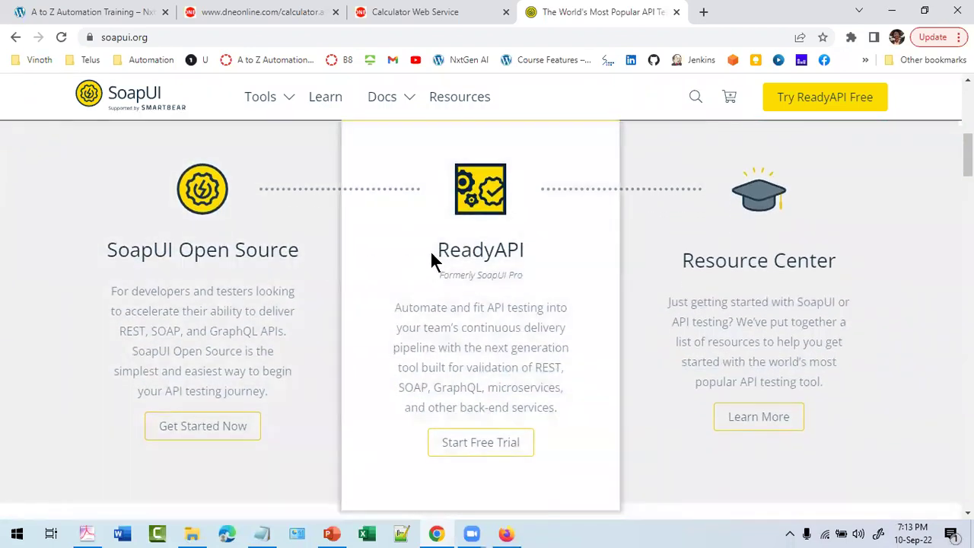
double_click(479, 251)
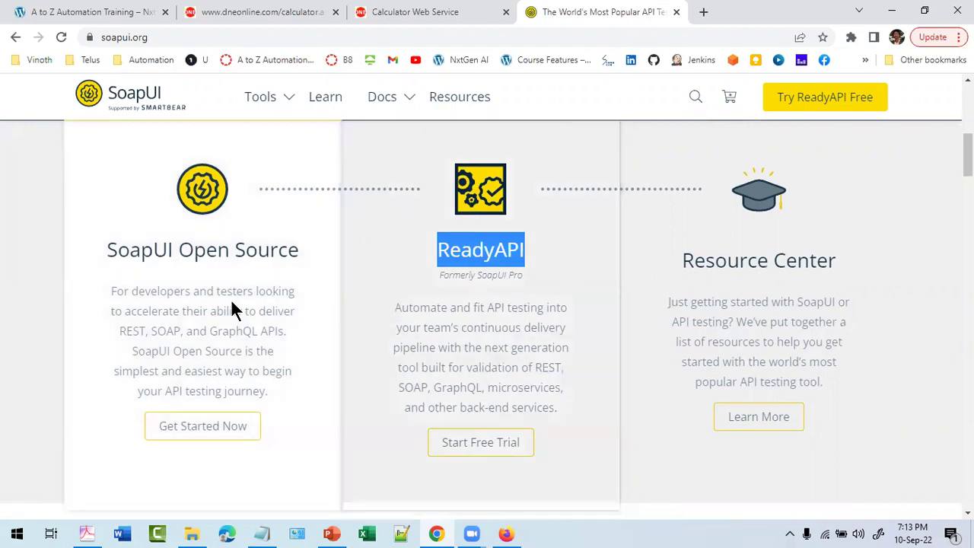
drag(329, 299, 105, 266)
click(135, 206)
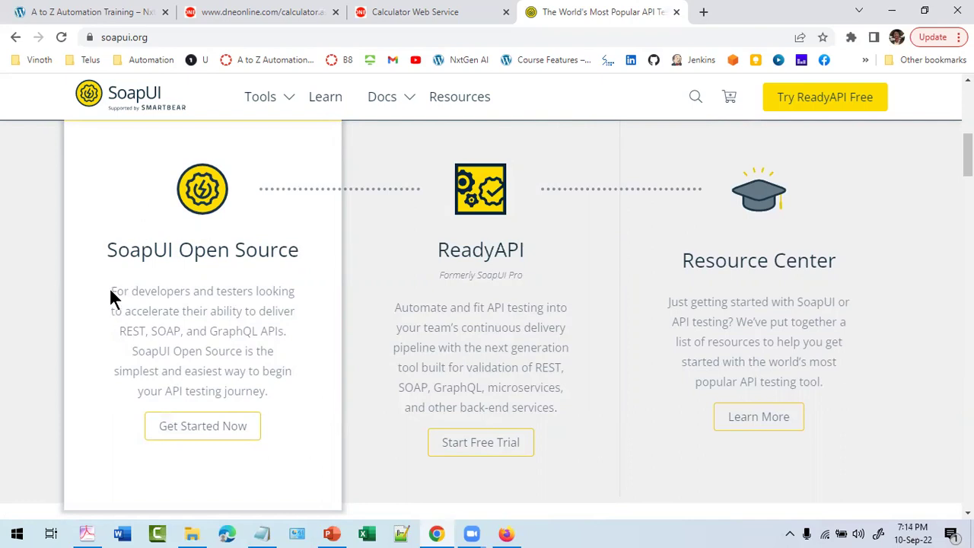
drag(109, 287, 228, 370)
click(170, 365)
- Open the SoapUI Open Source product page and proceed to its download page
click(218, 435)
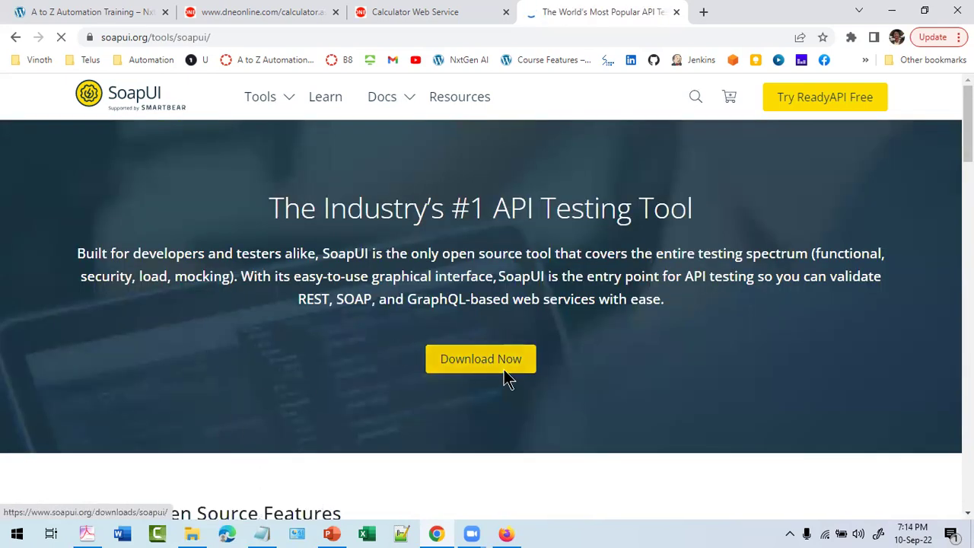
scroll(503, 369, down, 2)
scroll(504, 372, up, 2)
click(503, 372)
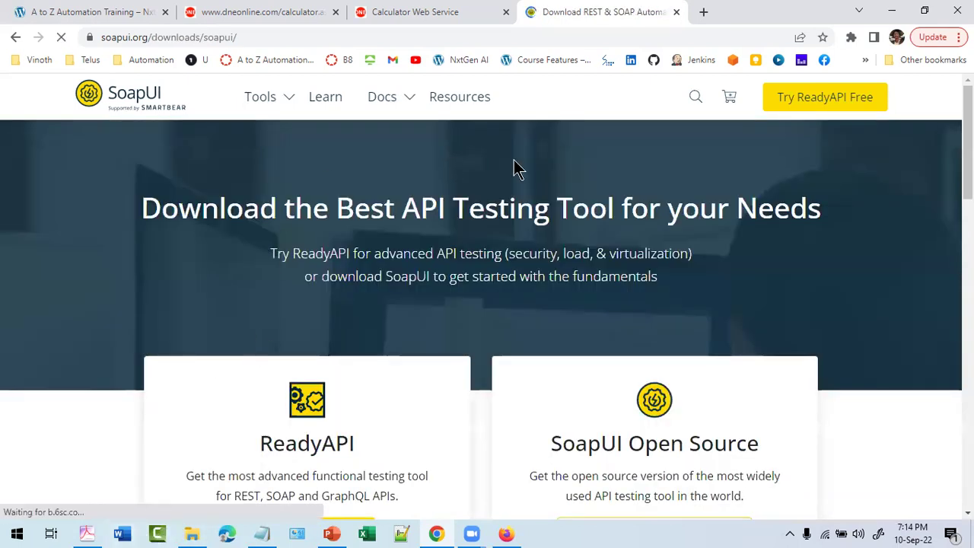
- Compare the ReadyAPI and SoapUI Open Source editions offered on the download page
drag(144, 209, 802, 265)
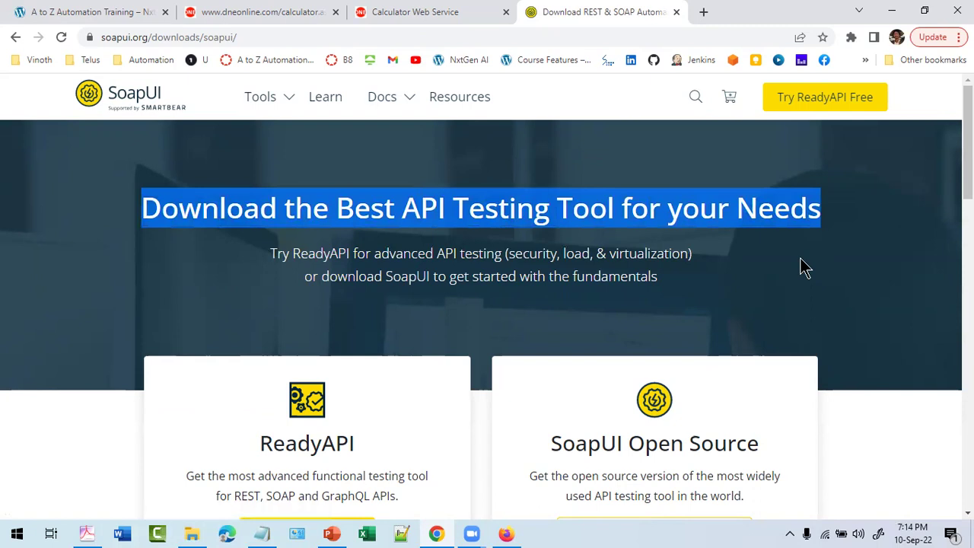
scroll(804, 266, down, 3)
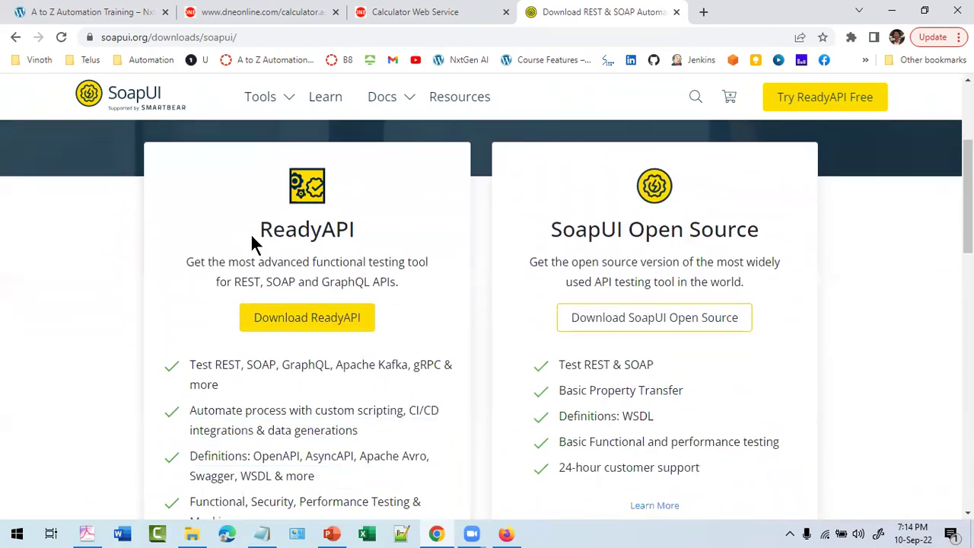
drag(254, 244, 391, 240)
drag(558, 240, 755, 224)
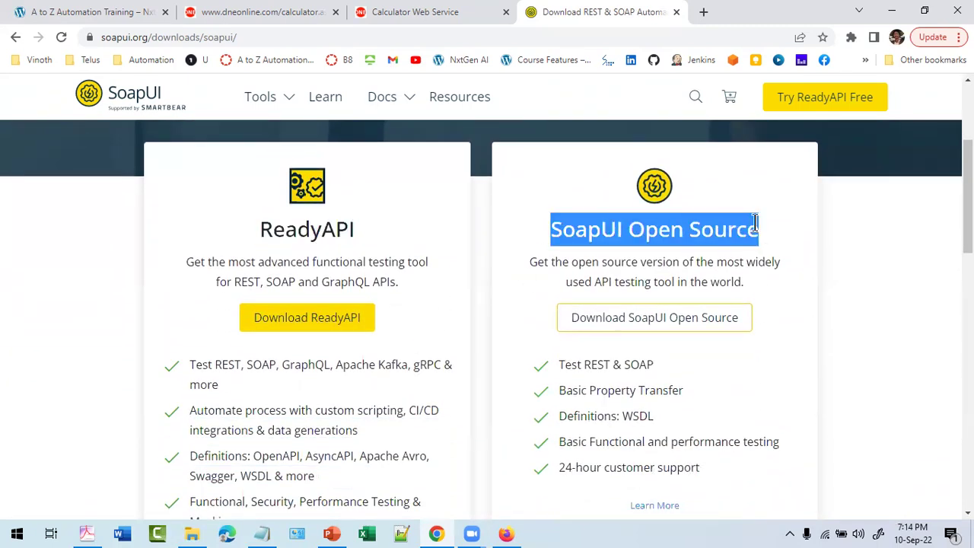
- Start the SoapUI Open Source installer download and cancel it
click(664, 318)
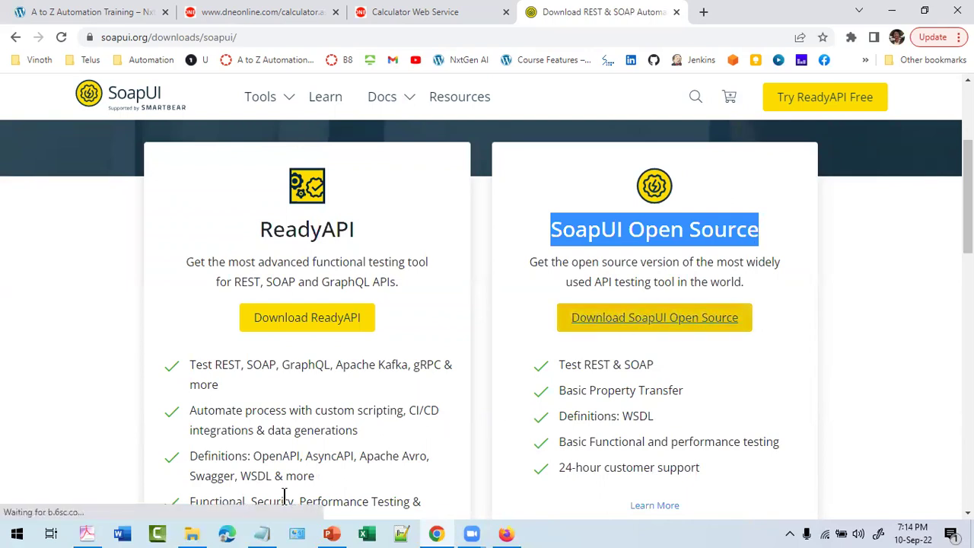
click(154, 497)
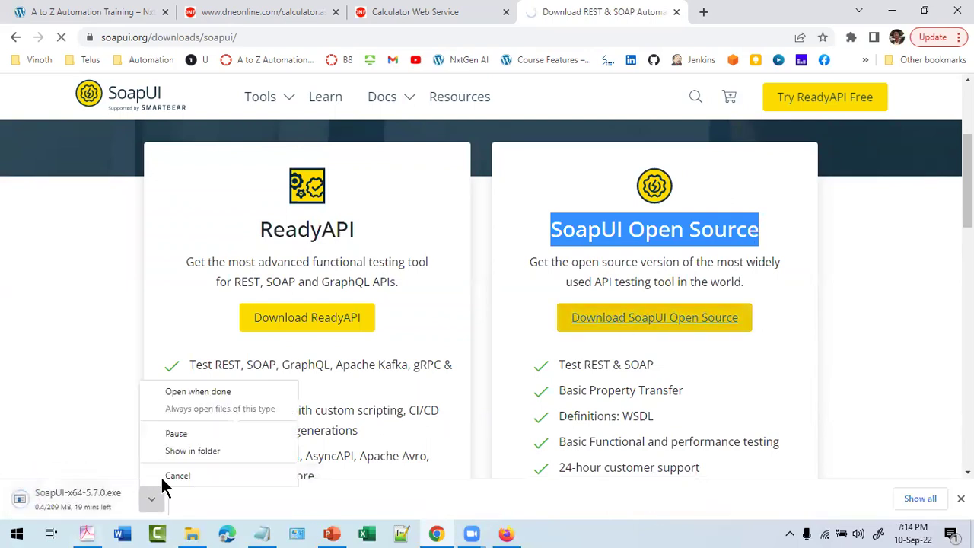
click(167, 475)
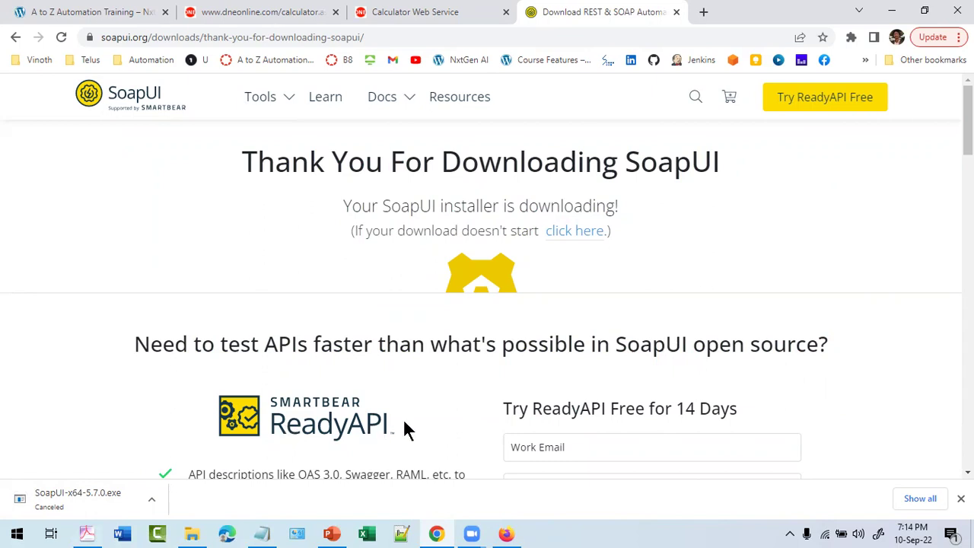
- Read the ReadyAPI 14-day trial offer and its heading on the download thank-you page
drag(495, 413, 745, 417)
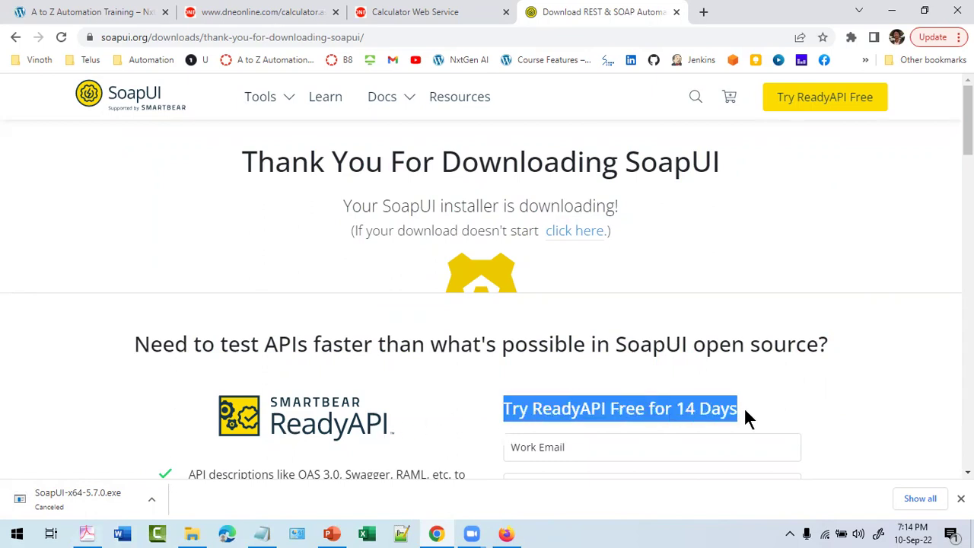
drag(263, 344, 839, 348)
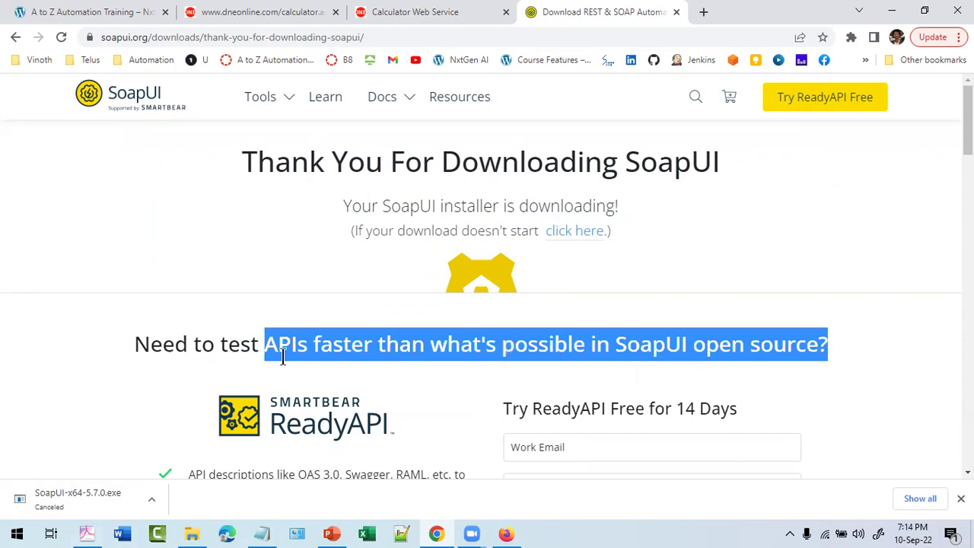
- Switch to File Explorer, open the SoapUI folder on drive C and select the SoapUI-x64-5.7.0 installer
click(194, 534)
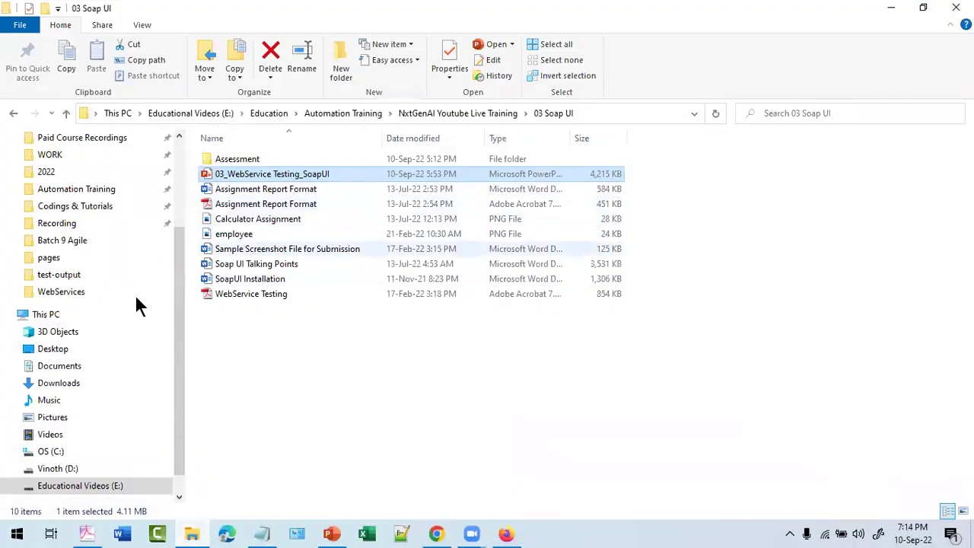
scroll(88, 285, up, 1)
scroll(86, 288, down, 3)
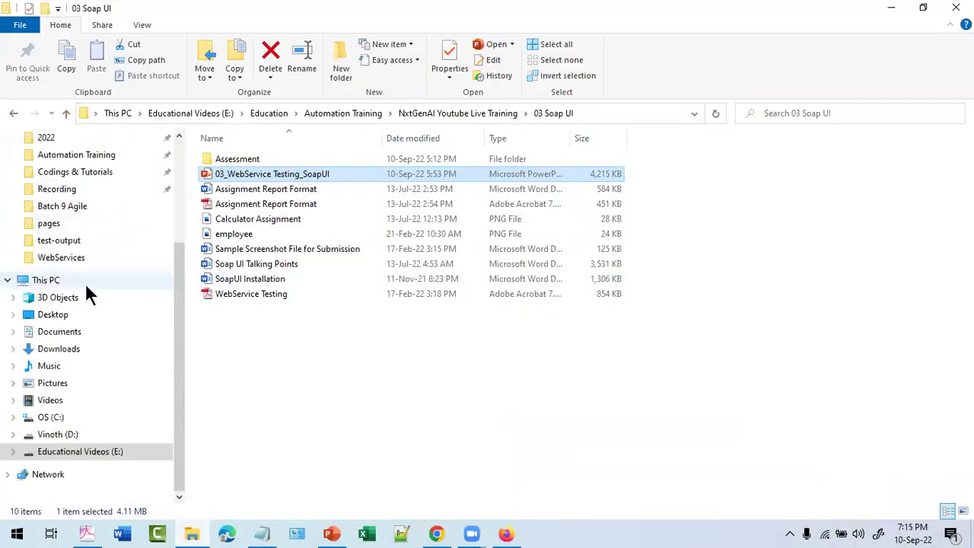
click(70, 420)
click(345, 247)
key(Down)
key(Down)
key(Down)
key(Down)
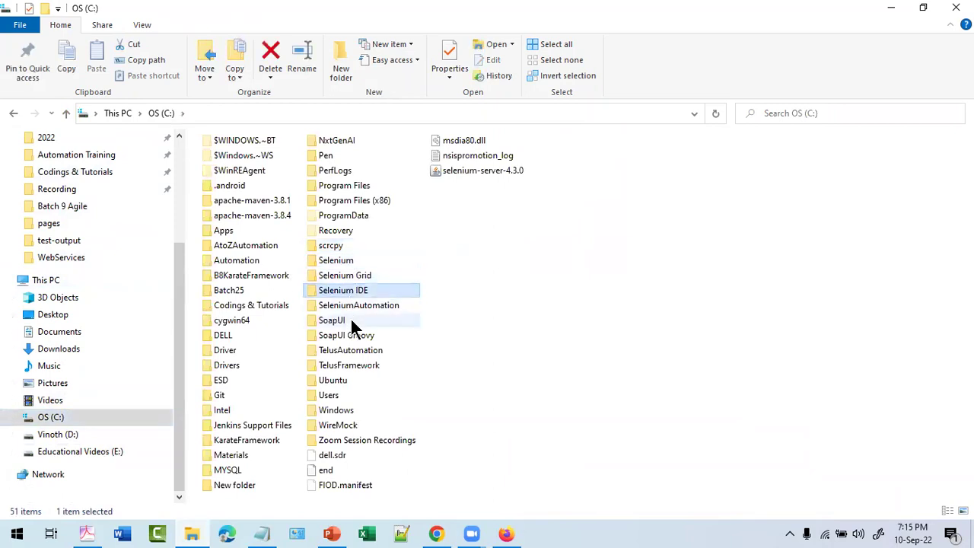
double_click(340, 320)
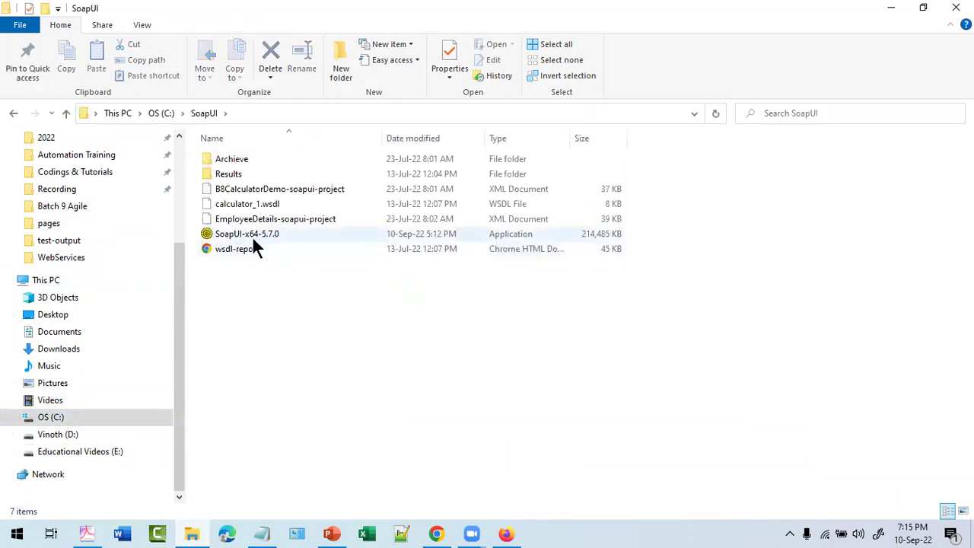
click(262, 234)
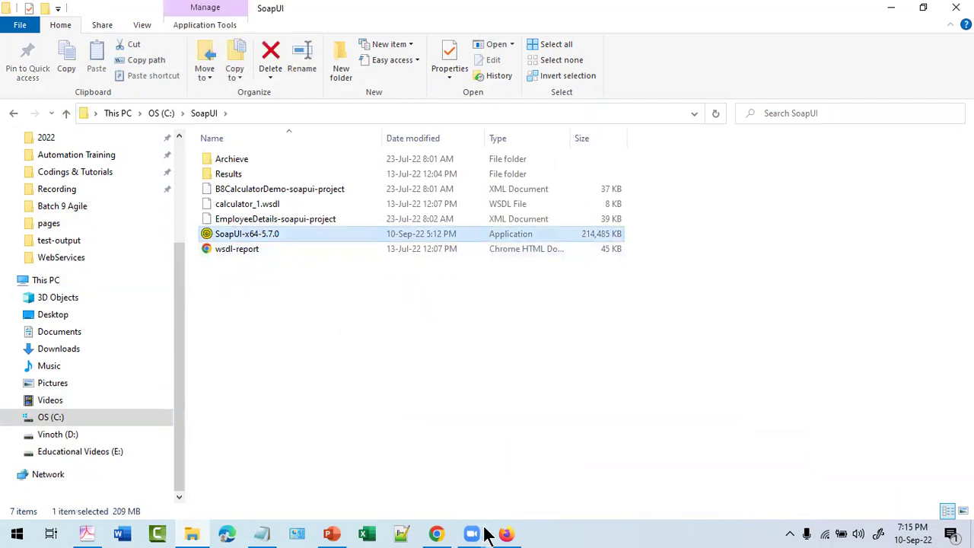
- Switch back to Chrome, dismiss the cancelled download notice and return to the SoapUI download page
click(439, 534)
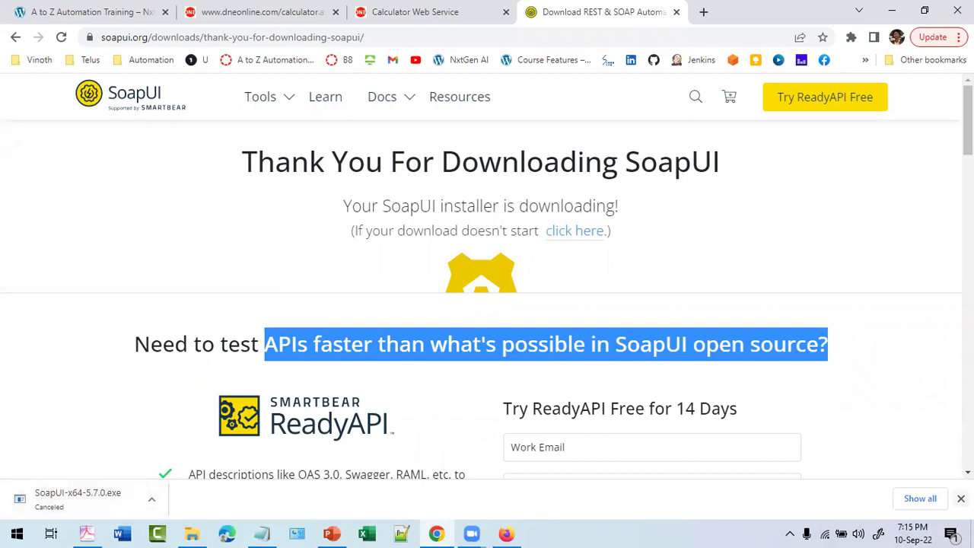
click(960, 498)
click(16, 37)
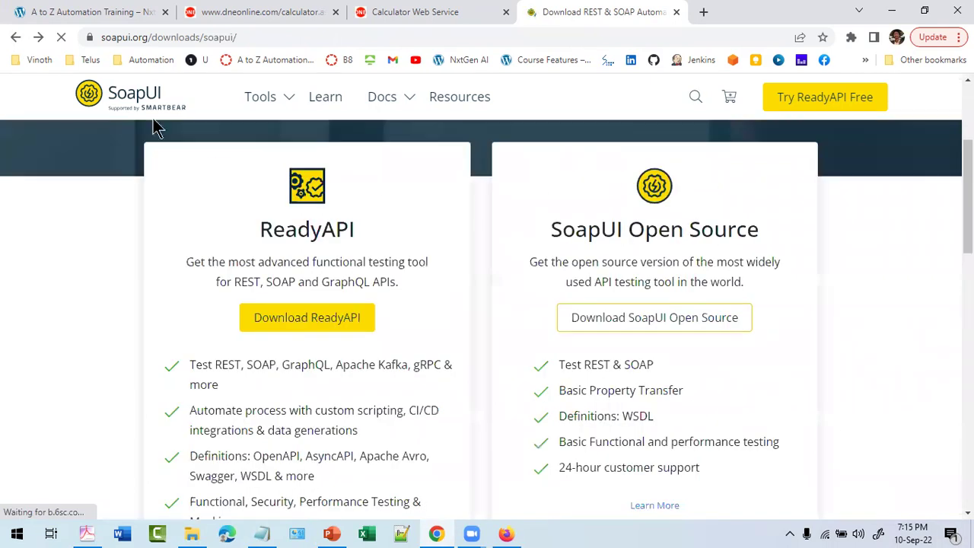
- Open the page with more information about SoapUI Open Source from its edition card
scroll(336, 263, down, 3)
scroll(337, 260, up, 1)
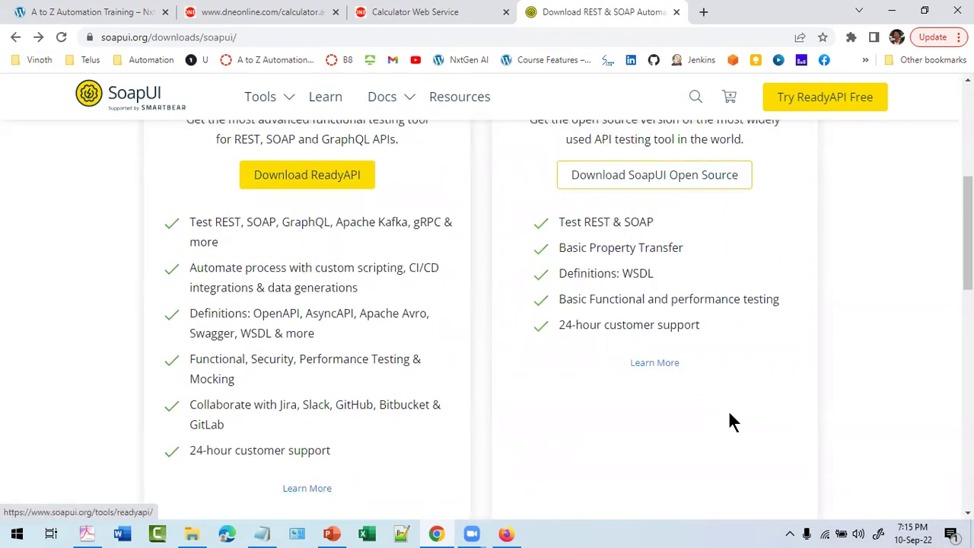
click(668, 366)
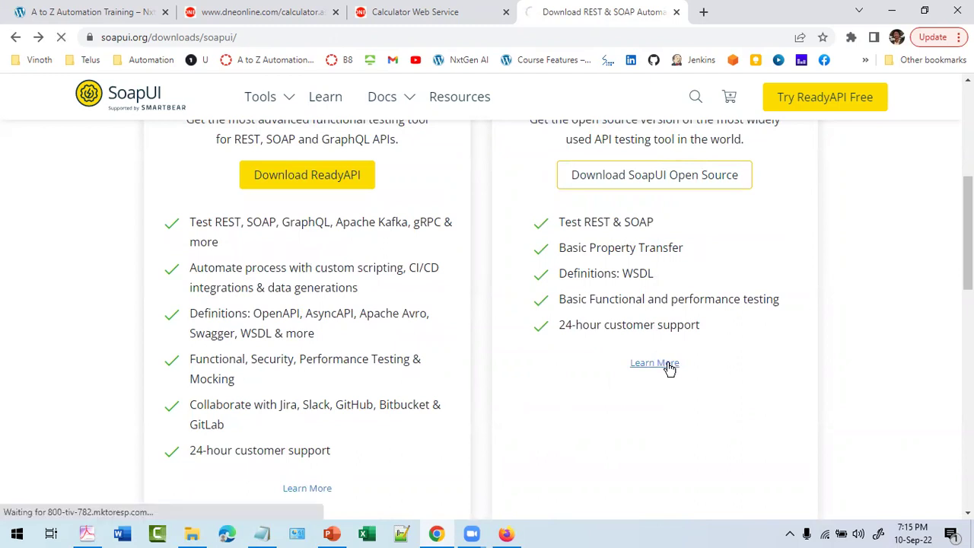
- Review the Scriptless Functional Testing, Security Testing and Load Testing entries among the SoapUI Open Source features
scroll(669, 369, down, 10)
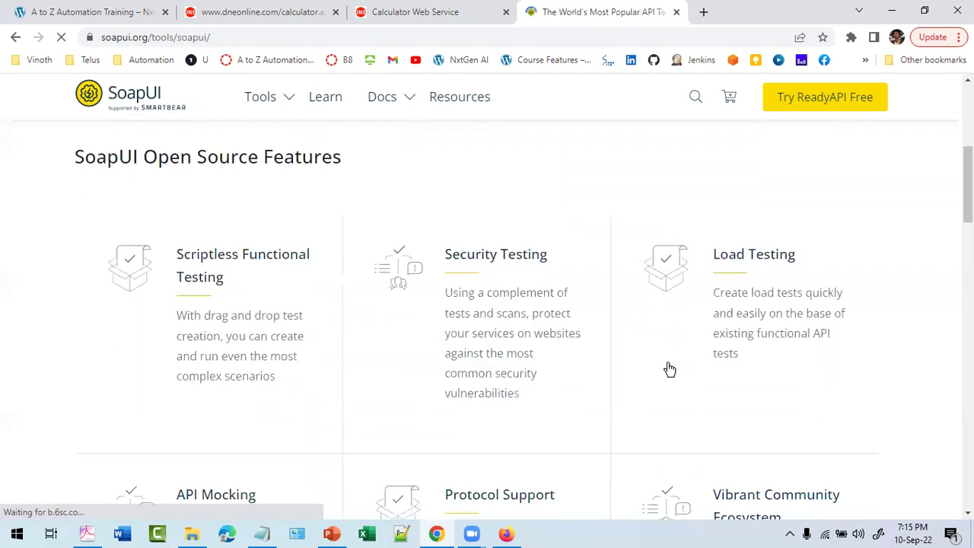
scroll(278, 262, up, 8)
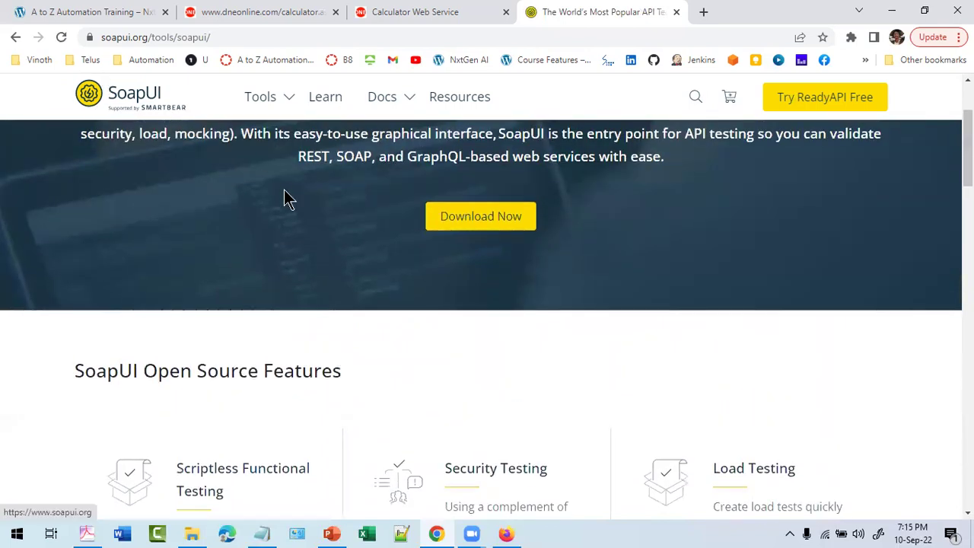
scroll(275, 259, down, 4)
drag(177, 180, 246, 210)
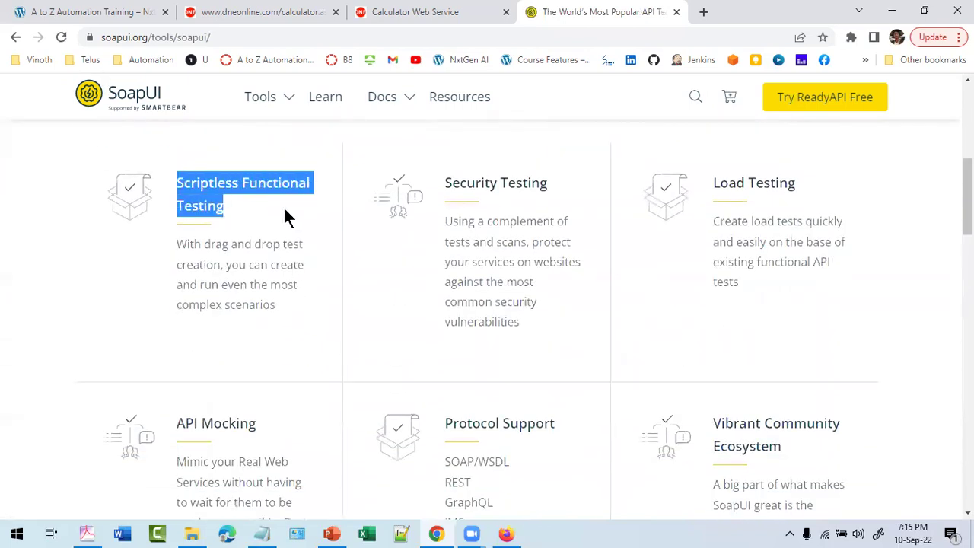
drag(442, 185, 566, 191)
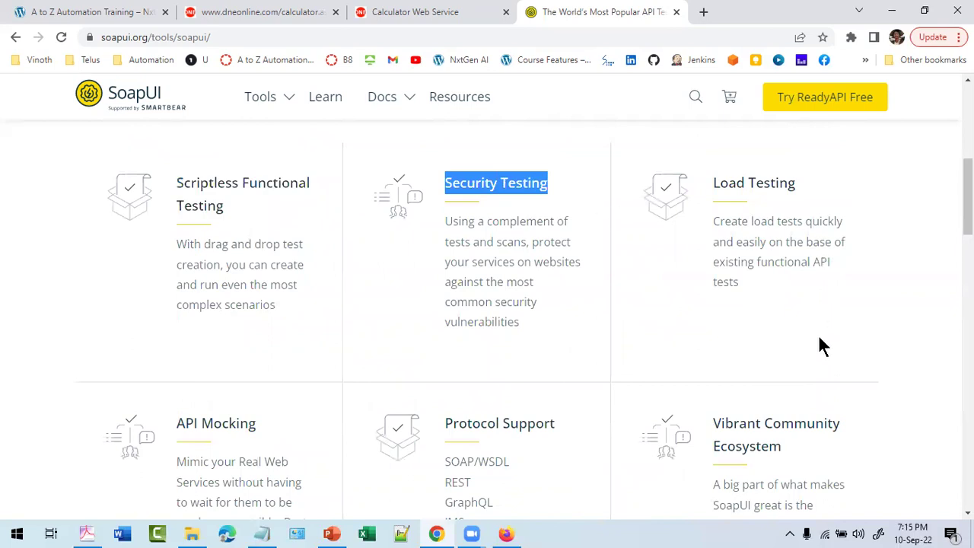
drag(711, 183, 816, 184)
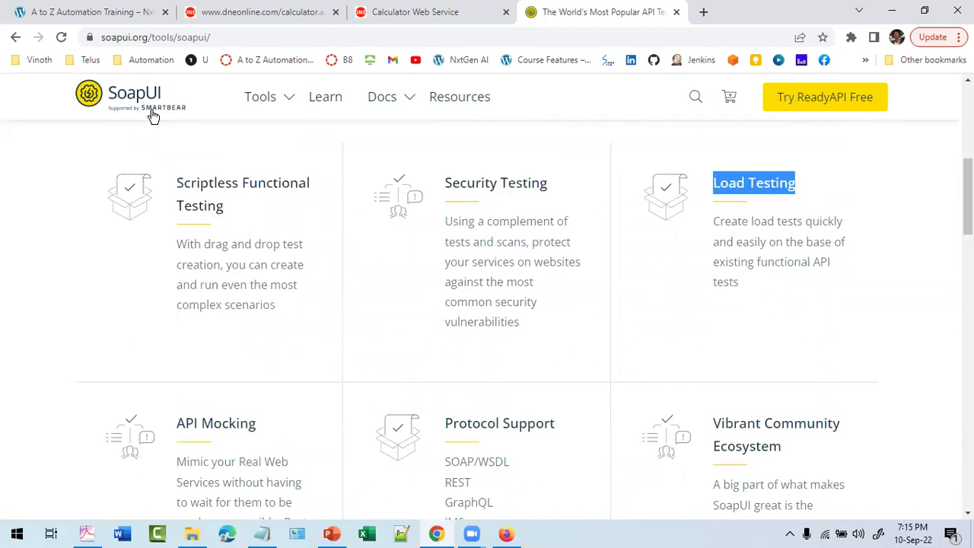
- Review the API Mocking, Protocol Support and Vibrant Community Ecosystem entries among the SoapUI Open Source features
drag(175, 422, 278, 434)
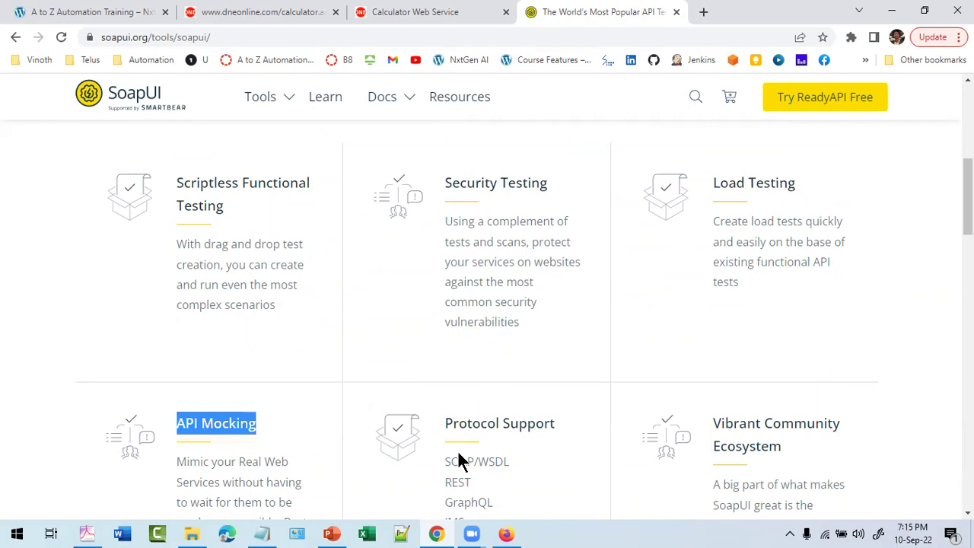
scroll(808, 449, down, 3)
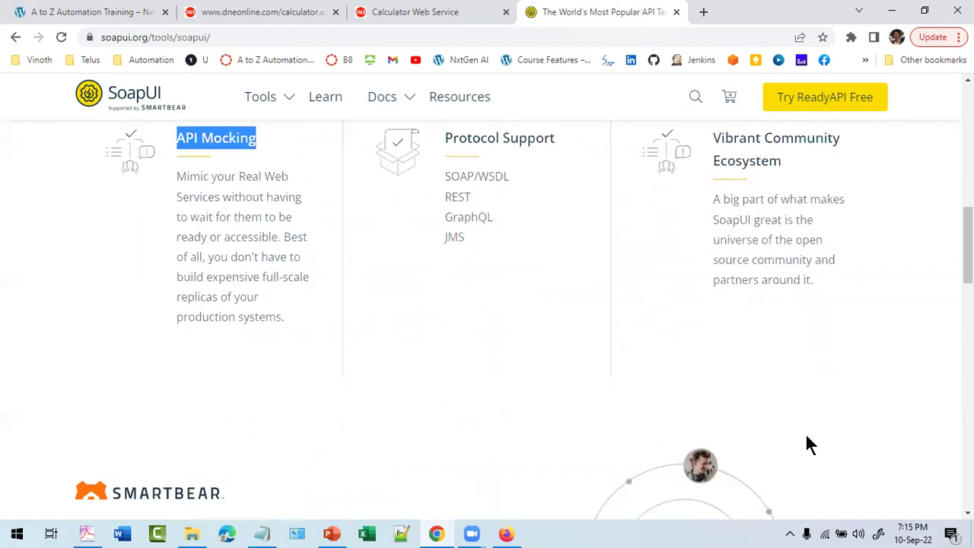
scroll(808, 448, up, 2)
drag(814, 423, 739, 280)
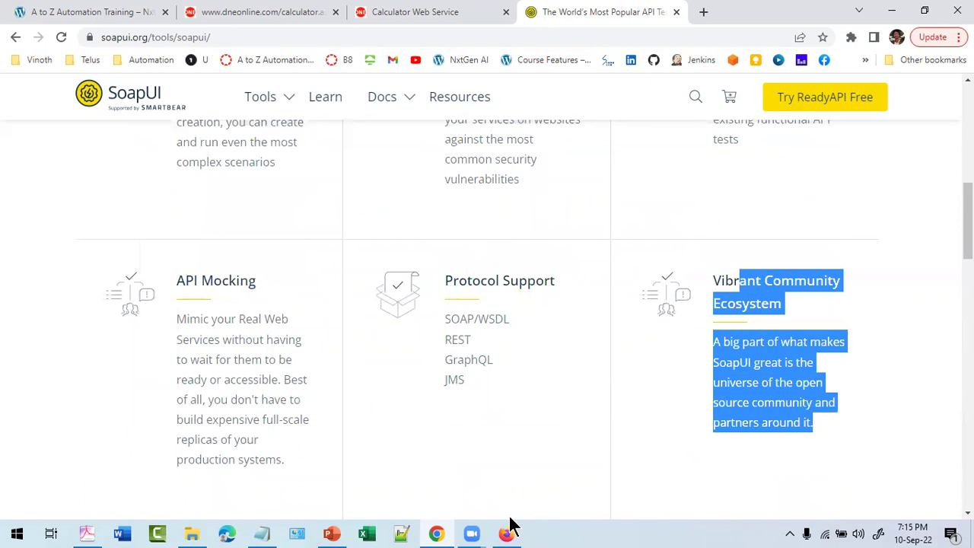
- Switch to File Explorer and run the SoapUI-x64-5.7.0 installer as administrator
click(191, 533)
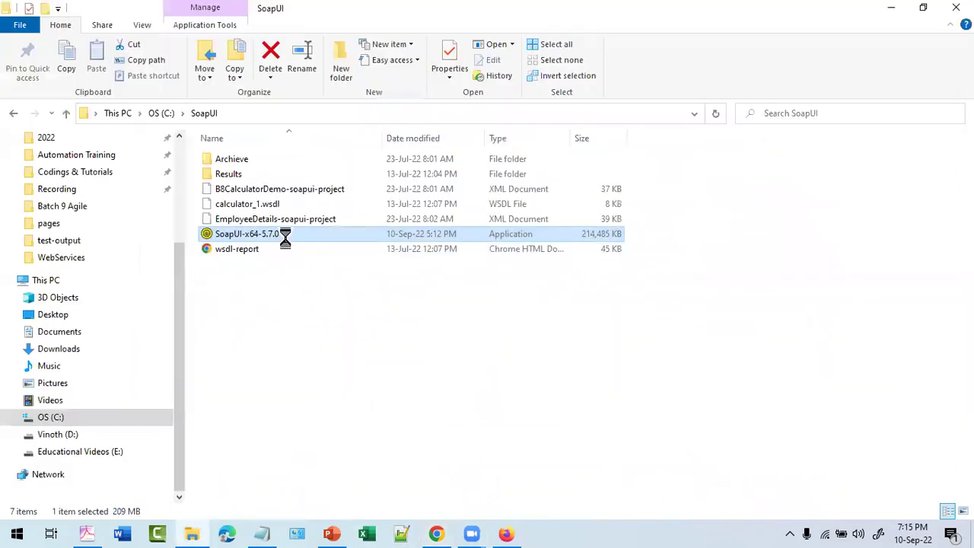
right_click(285, 236)
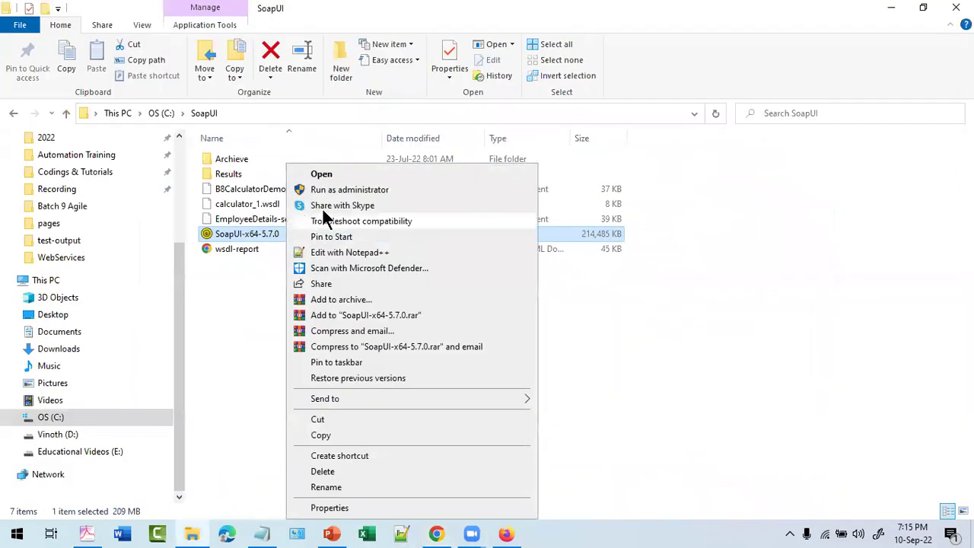
click(346, 190)
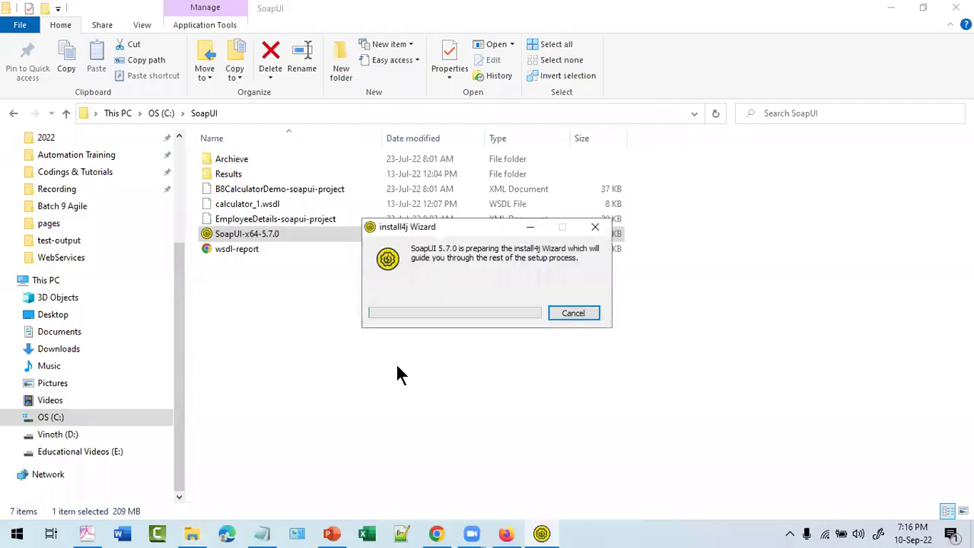
drag(480, 233, 484, 285)
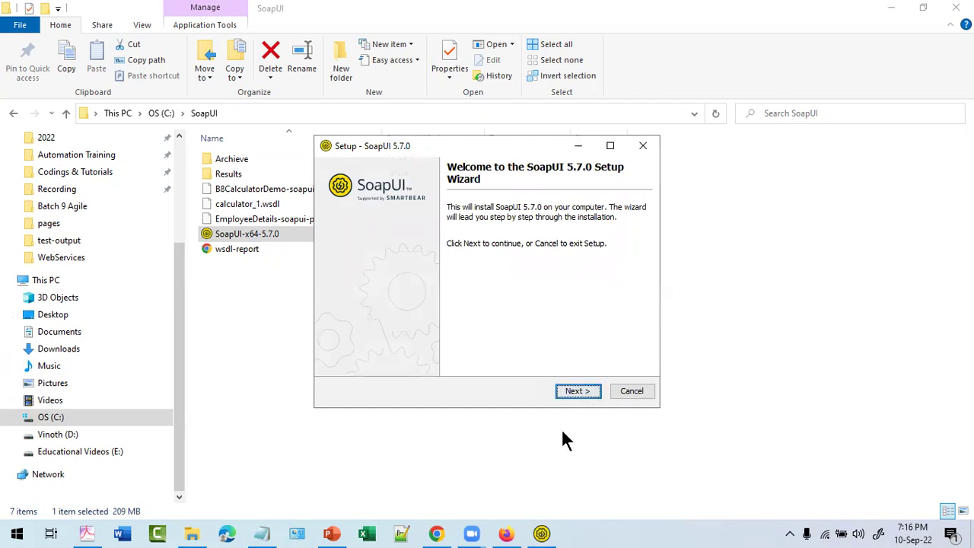
- Continue past the setup welcome page, review the destination path and accept C:\Program Files\SmartBear\SoapUI-5.7.0 as the installation directory
click(583, 390)
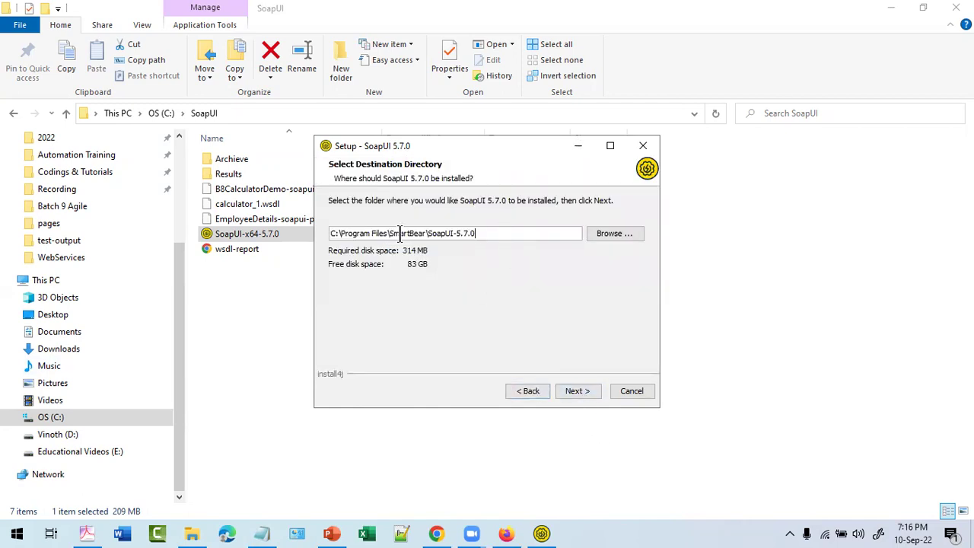
drag(476, 233, 327, 296)
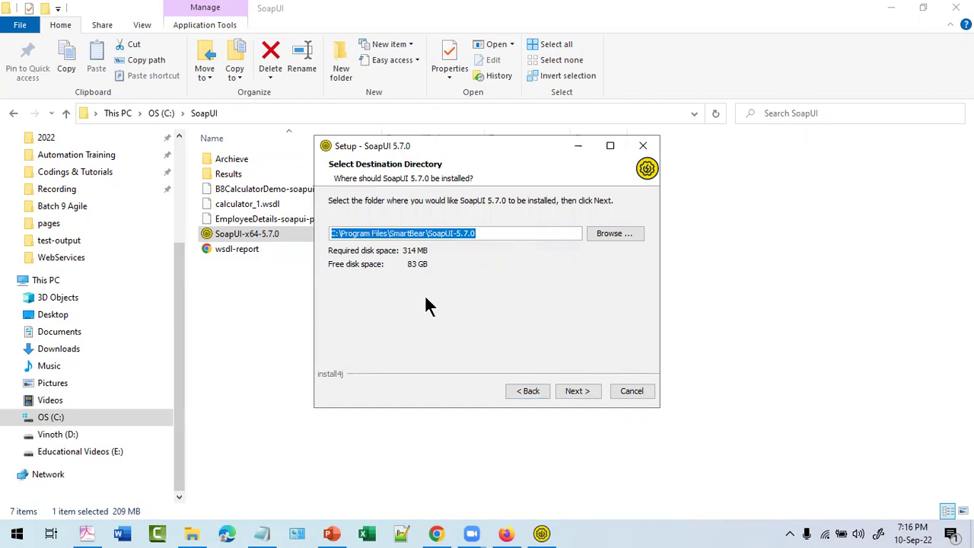
click(389, 232)
drag(341, 234, 425, 234)
click(410, 238)
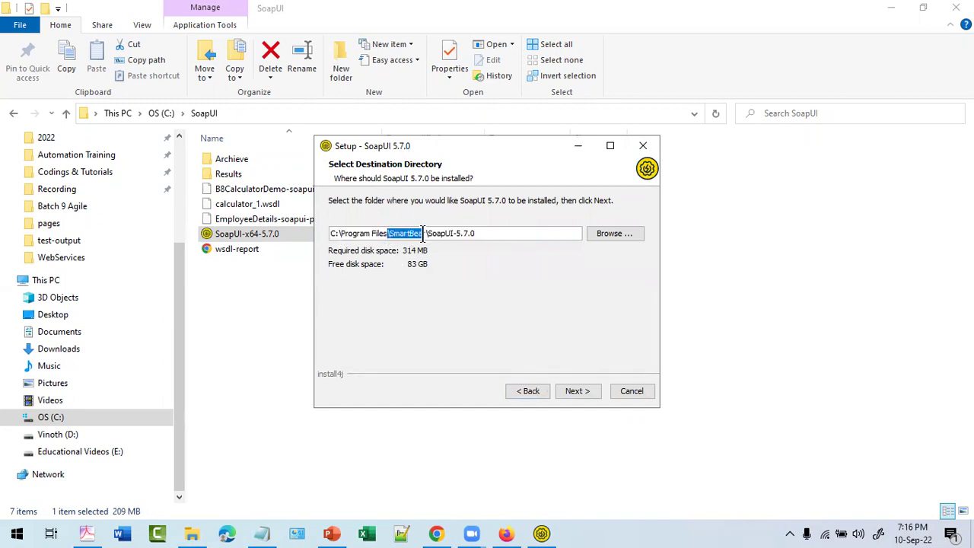
click(434, 232)
double_click(452, 233)
click(430, 232)
drag(429, 233, 496, 232)
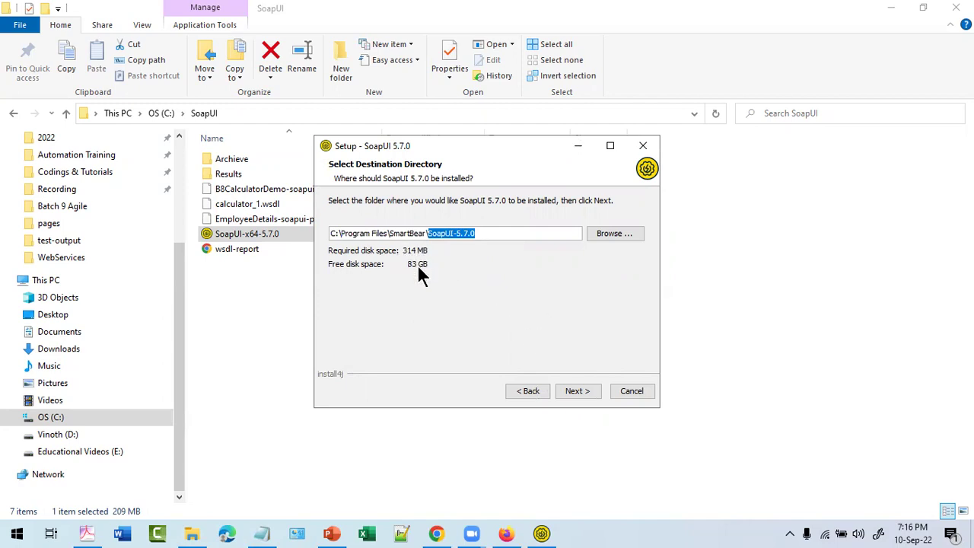
click(580, 395)
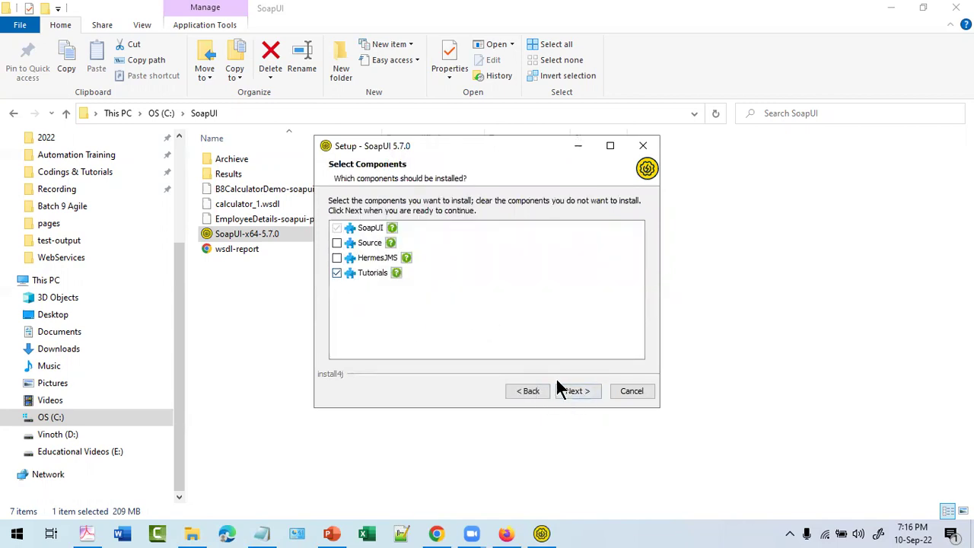
- Install the SoapUI and Tutorials components, keeping C:\Users\User\SoapUI-Tutorials as tutorials directory and SmartBear\SoapUI 5.7.0 as Start Menu folder
click(579, 394)
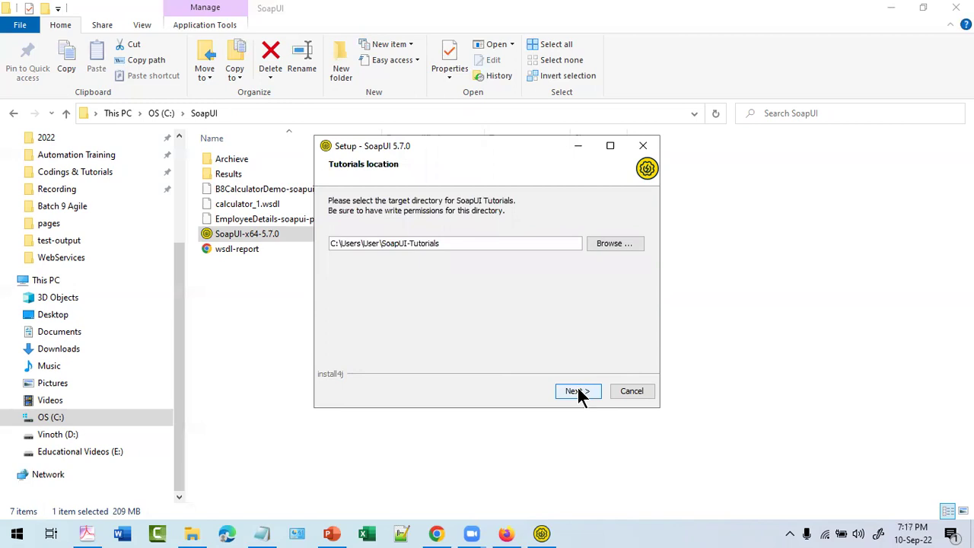
click(578, 390)
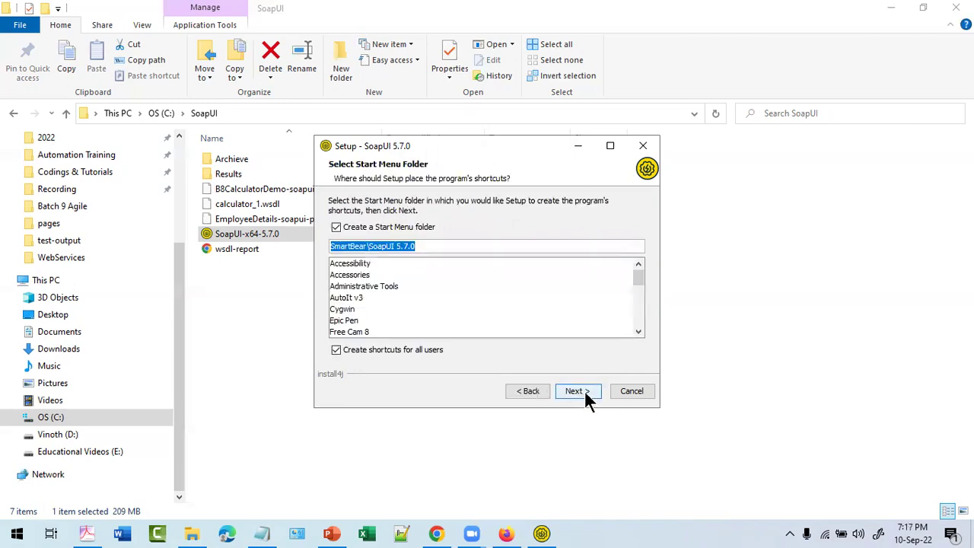
click(585, 394)
click(585, 393)
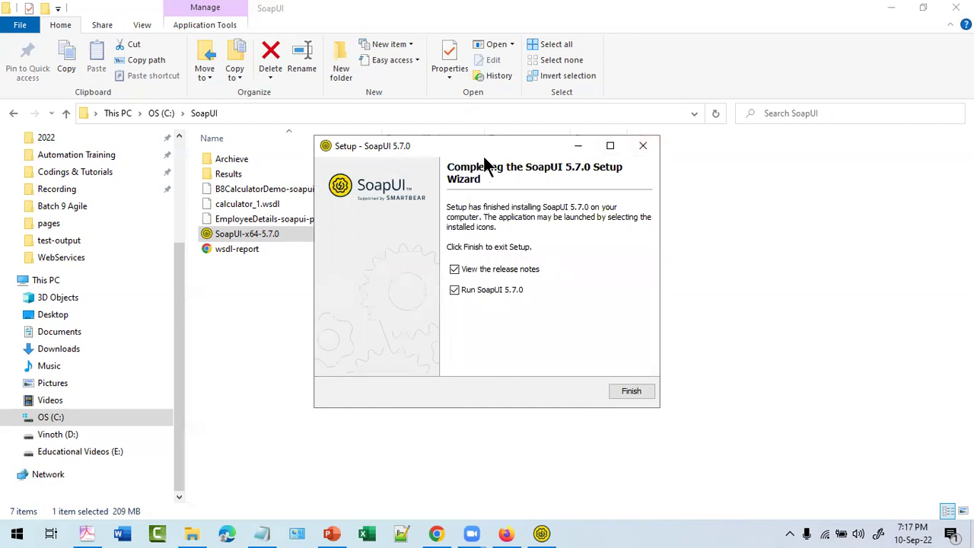
- Finish setup with the release notes and Run SoapUI 5.7.0 options enabled, close the notes, and minimize File Explorer and Chrome
click(635, 393)
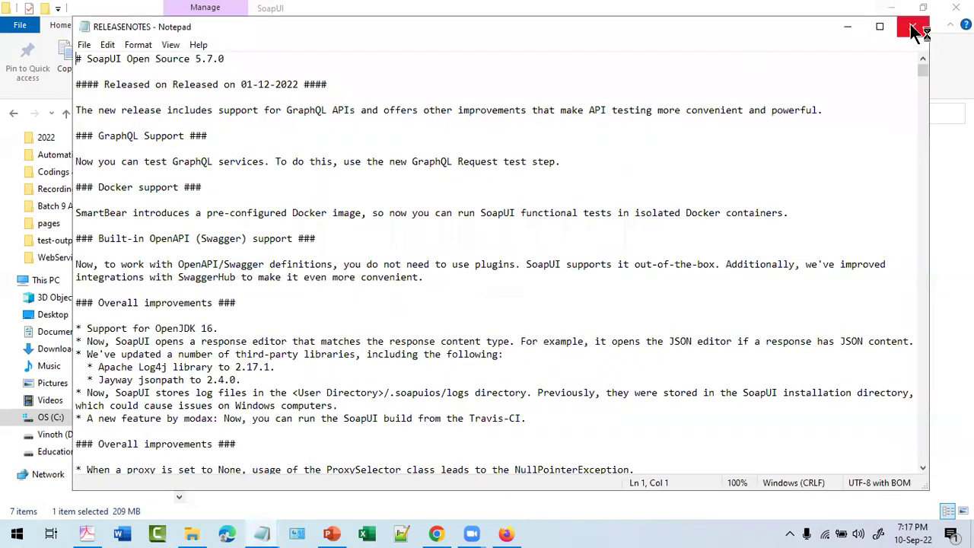
click(912, 26)
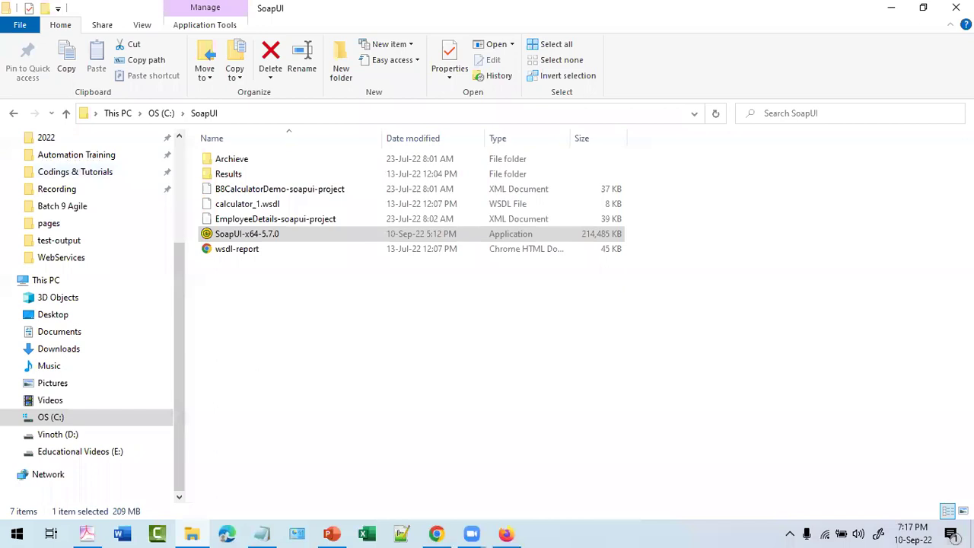
click(894, 8)
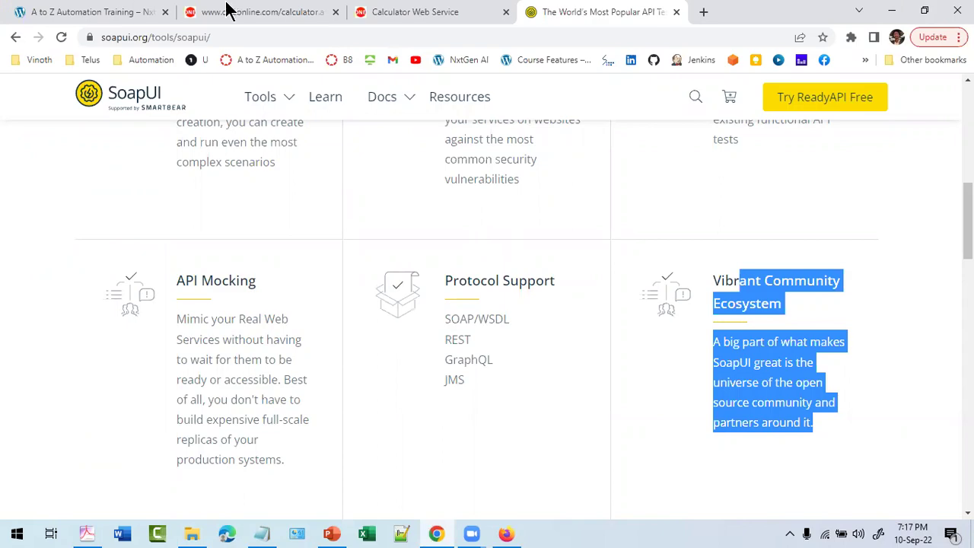
click(887, 10)
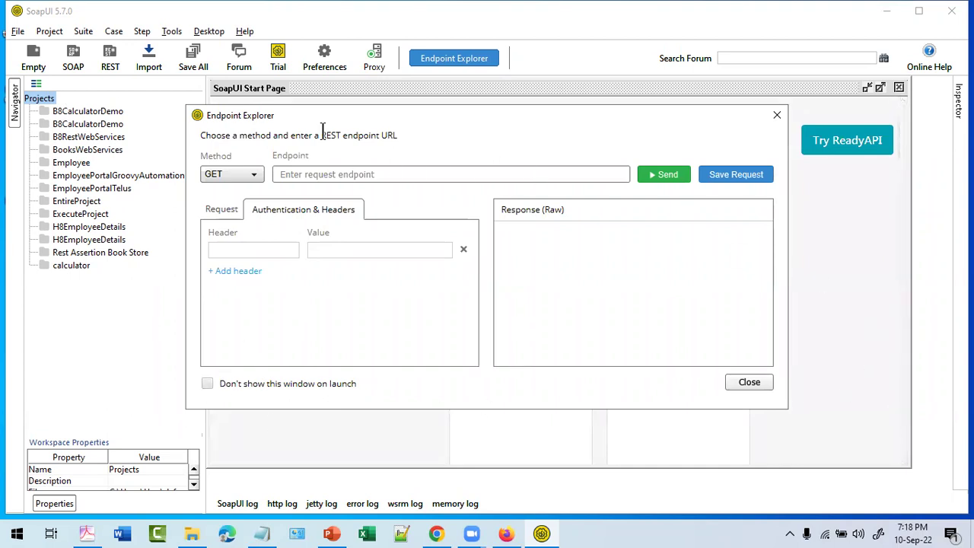
- Dismiss the Endpoint Explorer window in SoapUI without entering a request endpoint
drag(407, 128, 528, 140)
click(347, 187)
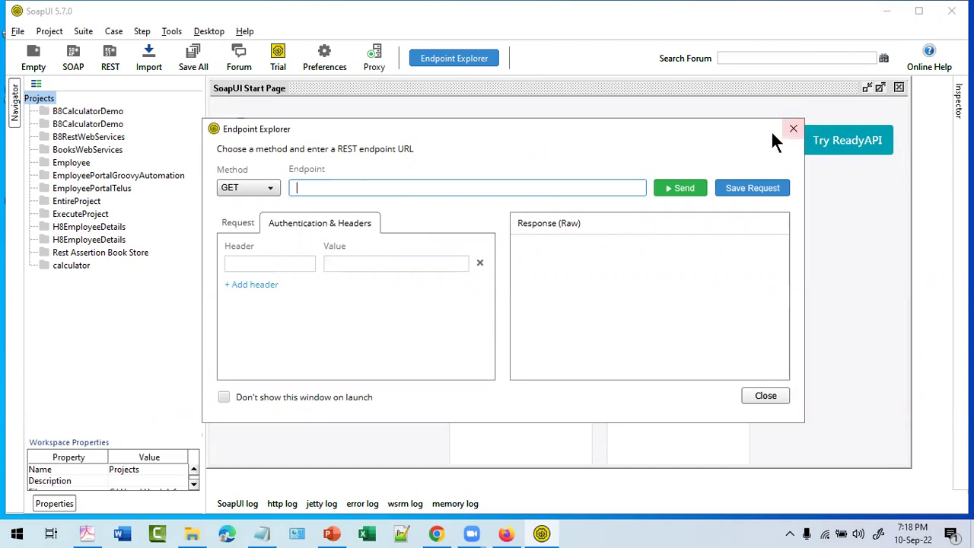
click(793, 128)
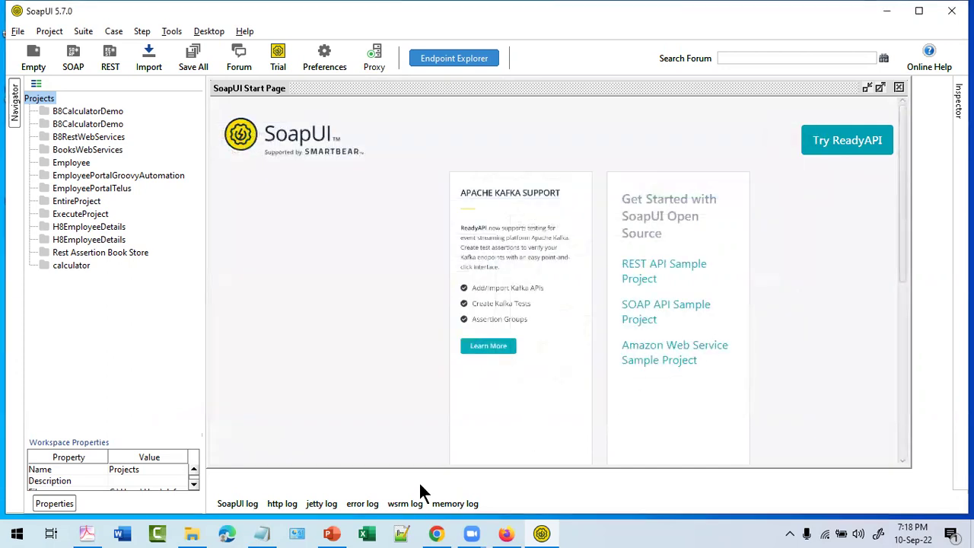
- Switch to the 03_WebService Testing_SoapUI presentation in PowerPoint and show slide 17, Calculator Web Services WSDL Link
click(334, 534)
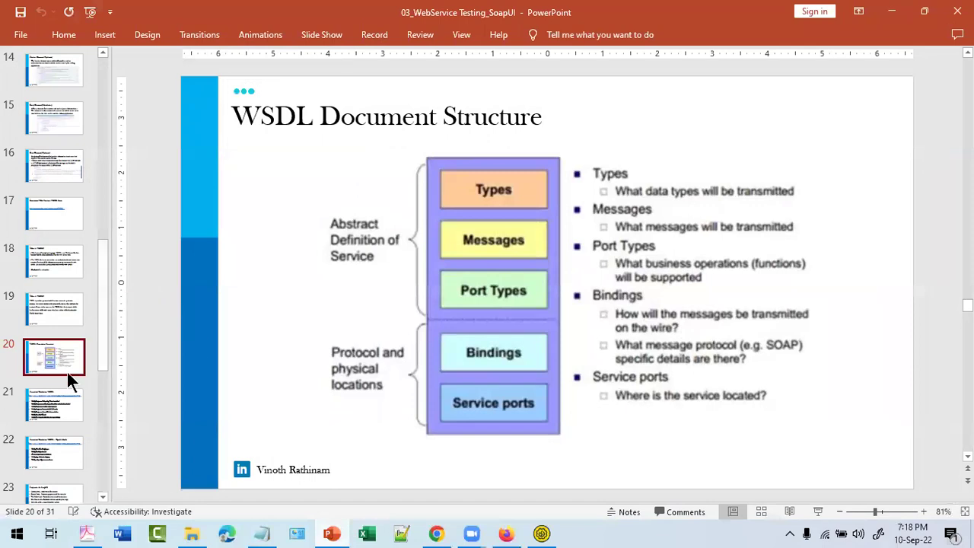
click(59, 397)
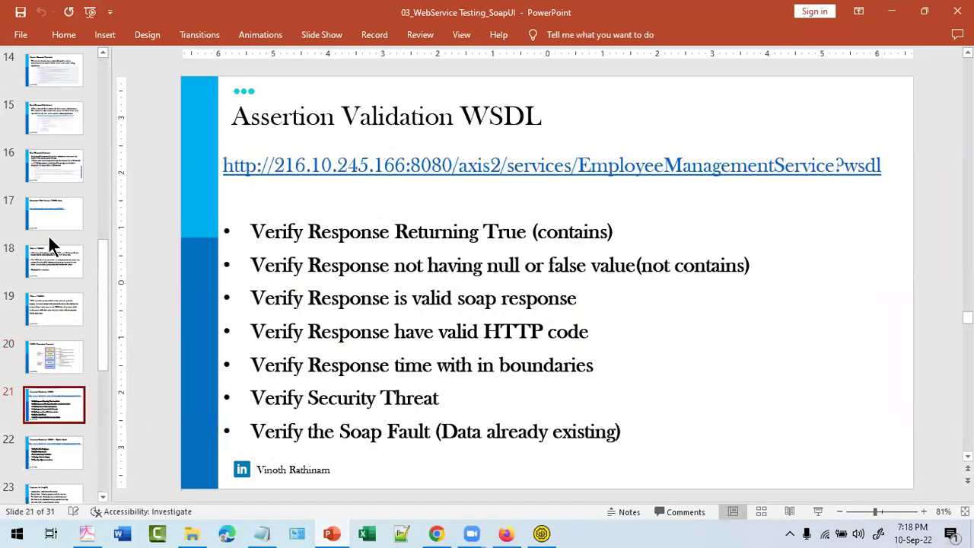
click(53, 213)
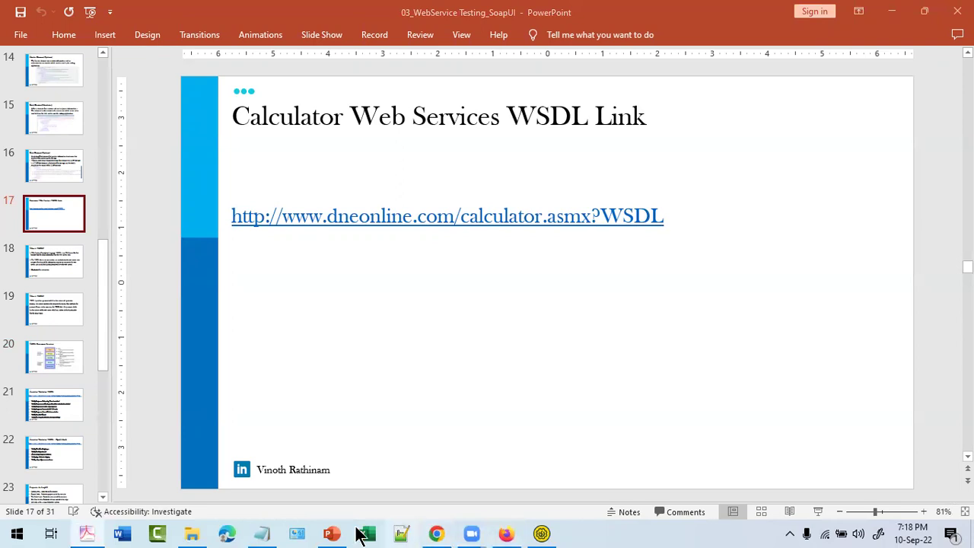
- Switch to Chrome and select the full address of the open calculator WSDL page
click(437, 535)
click(323, 12)
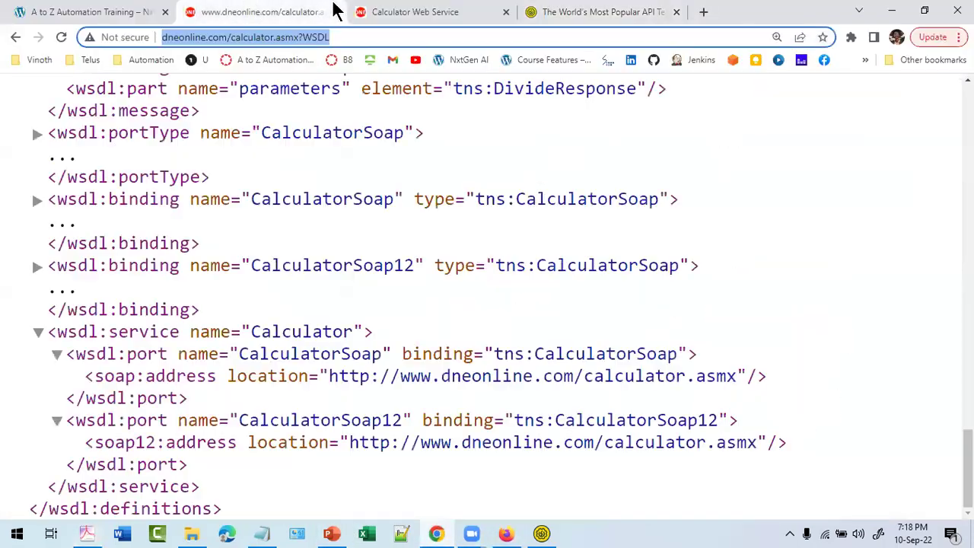
click(350, 36)
drag(412, 38, 163, 38)
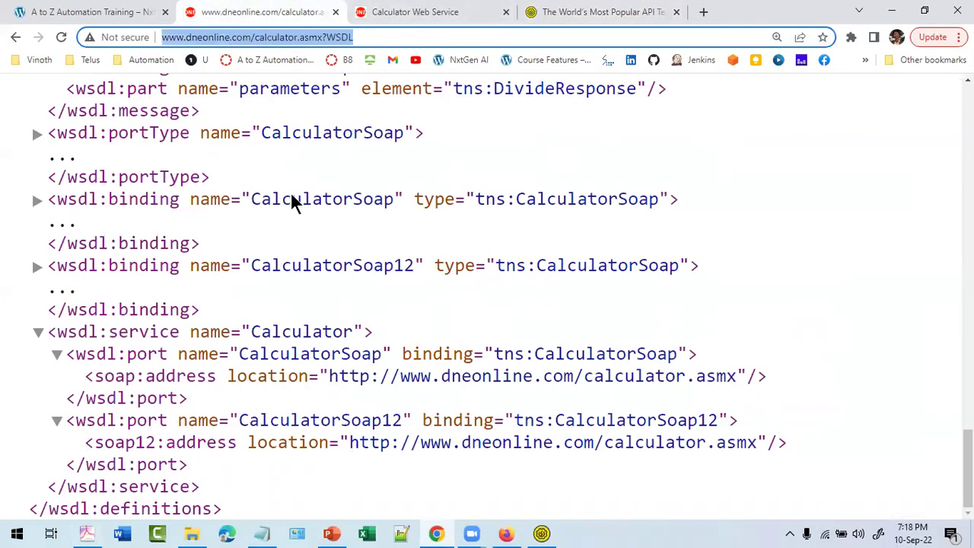
key(alt+Tab)
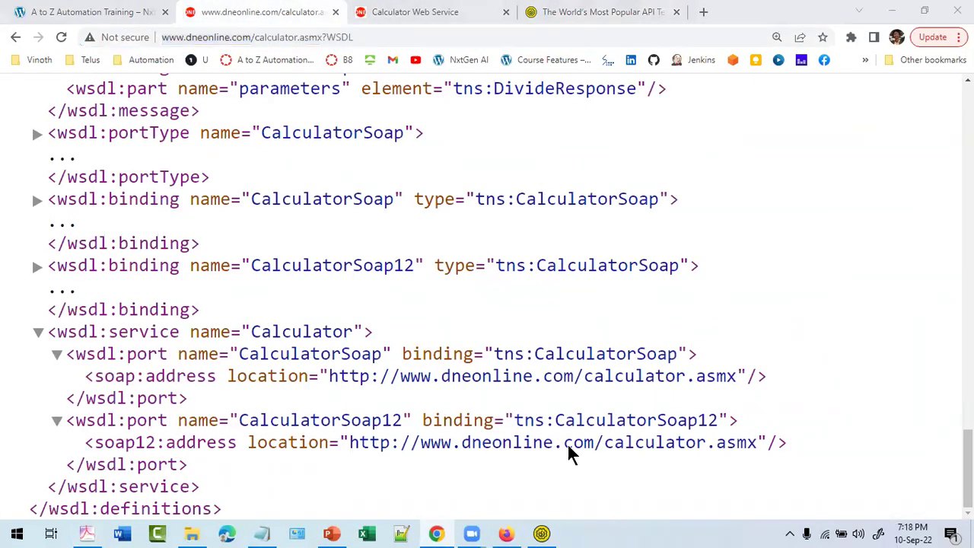
drag(331, 533, 542, 535)
click(549, 534)
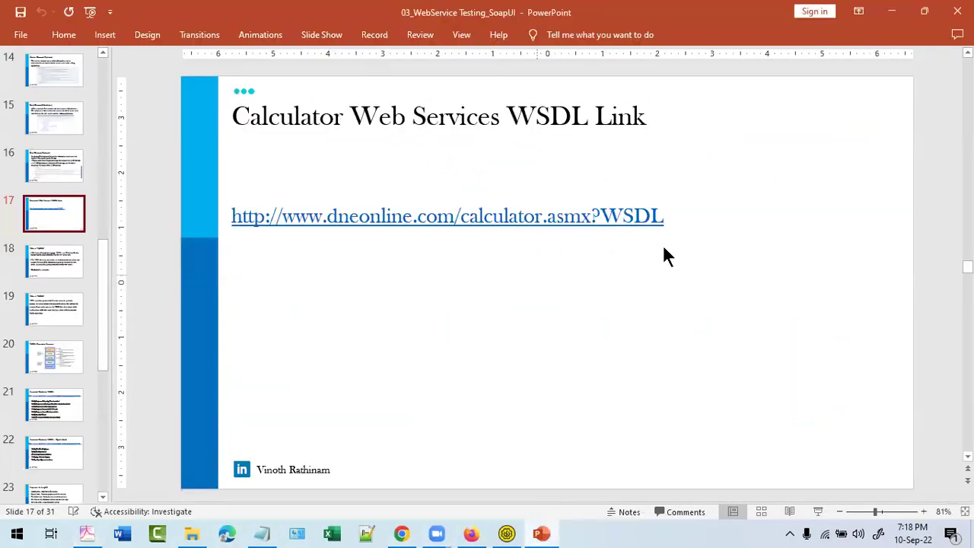
click(608, 221)
drag(663, 217, 235, 221)
key(ctrl+c)
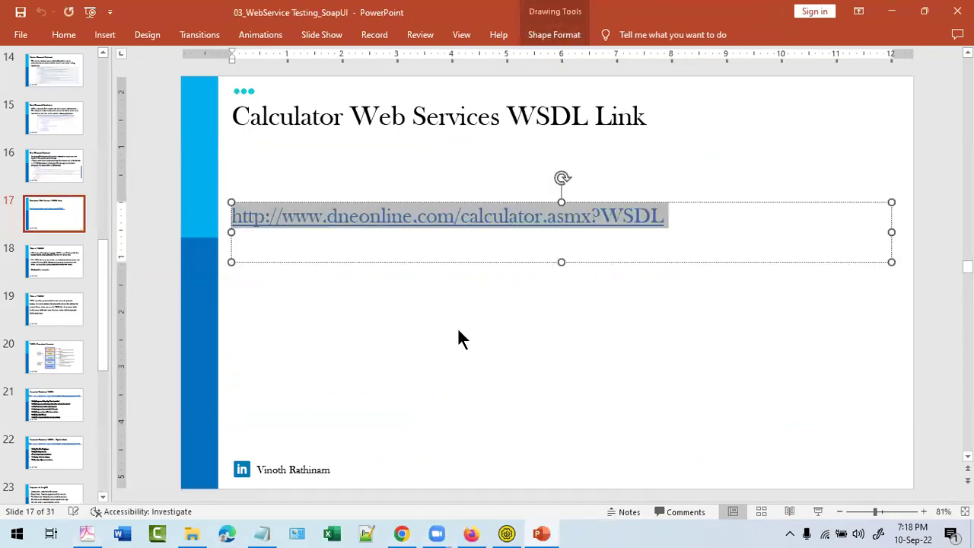
- Return to Chrome and compare the Calculator Web Service operations page with the element definitions in its WSDL document
click(508, 533)
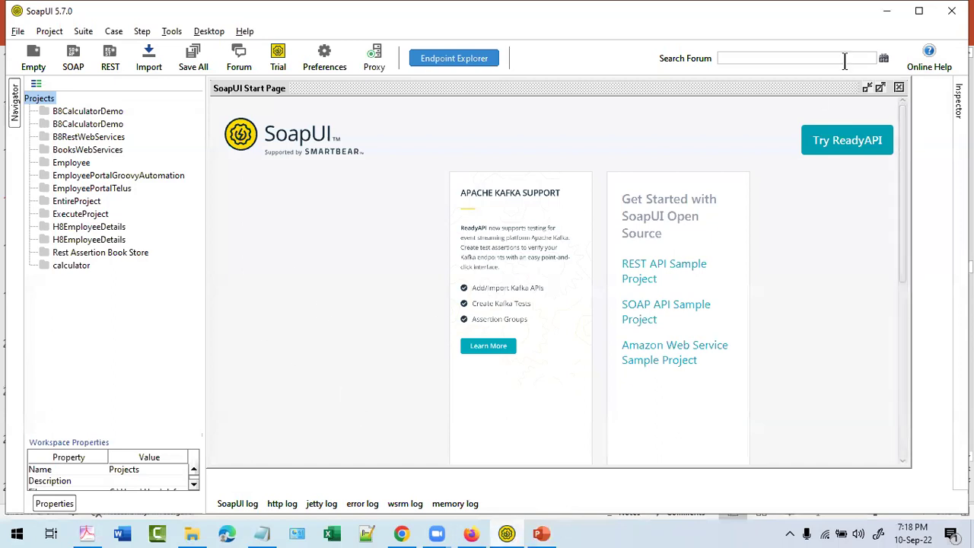
click(401, 532)
click(403, 12)
click(268, 12)
click(466, 12)
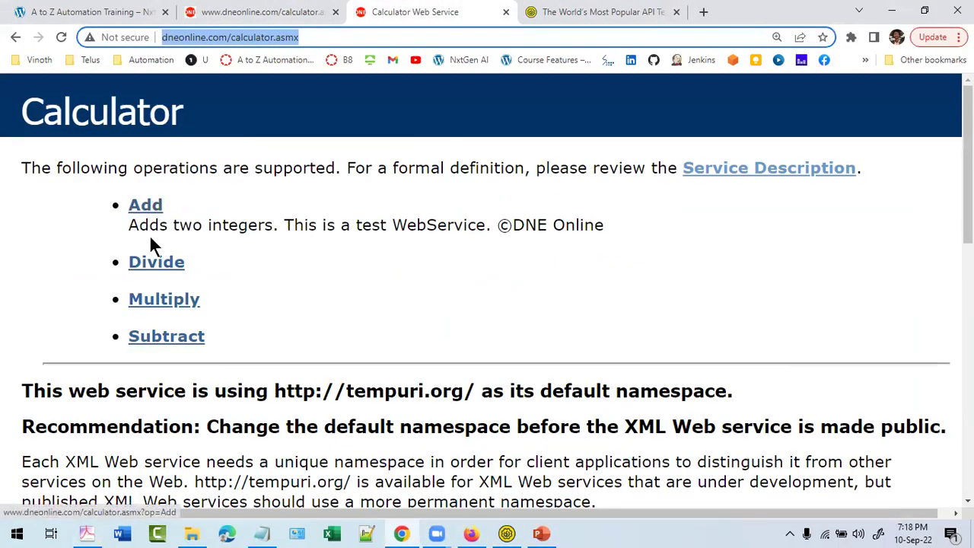
click(252, 10)
scroll(257, 411, up, 12)
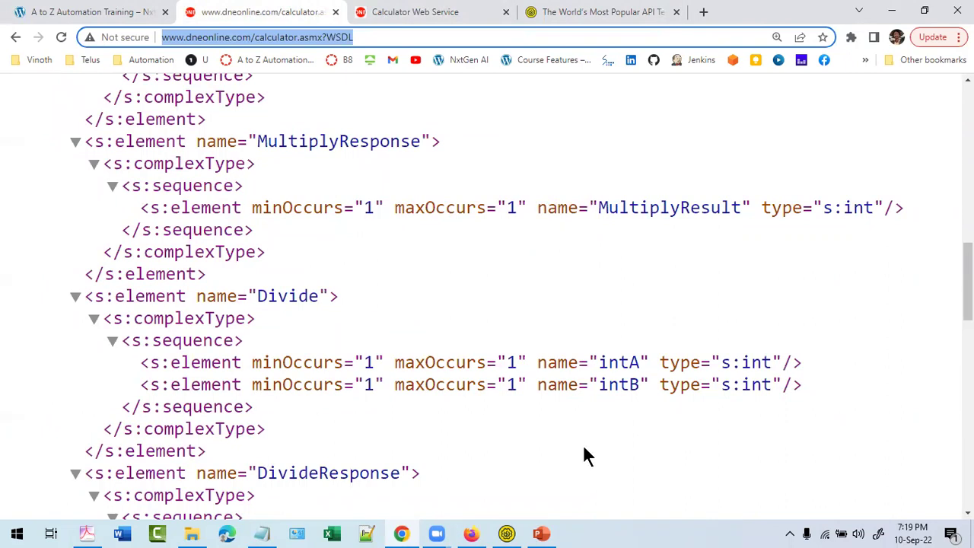
- Switch to SoapUI
click(506, 533)
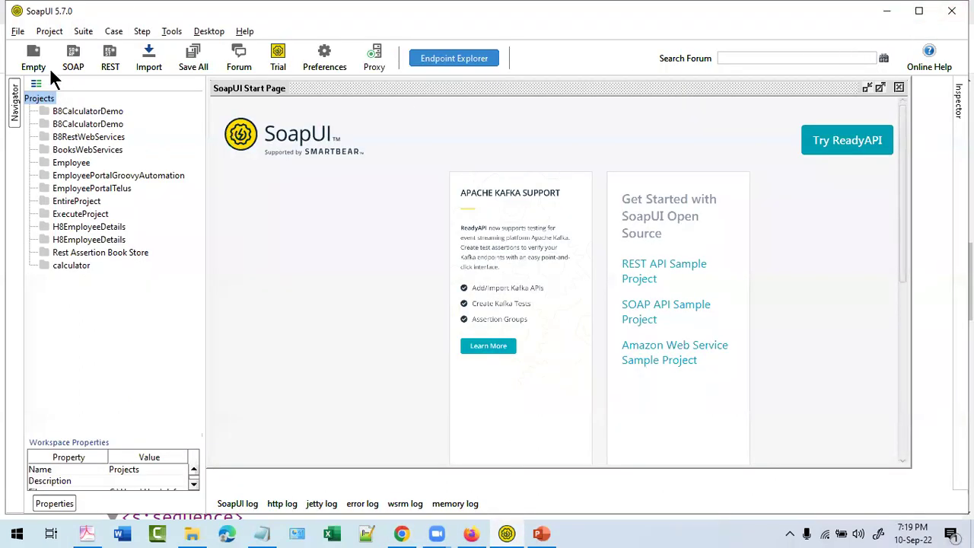
click(20, 33)
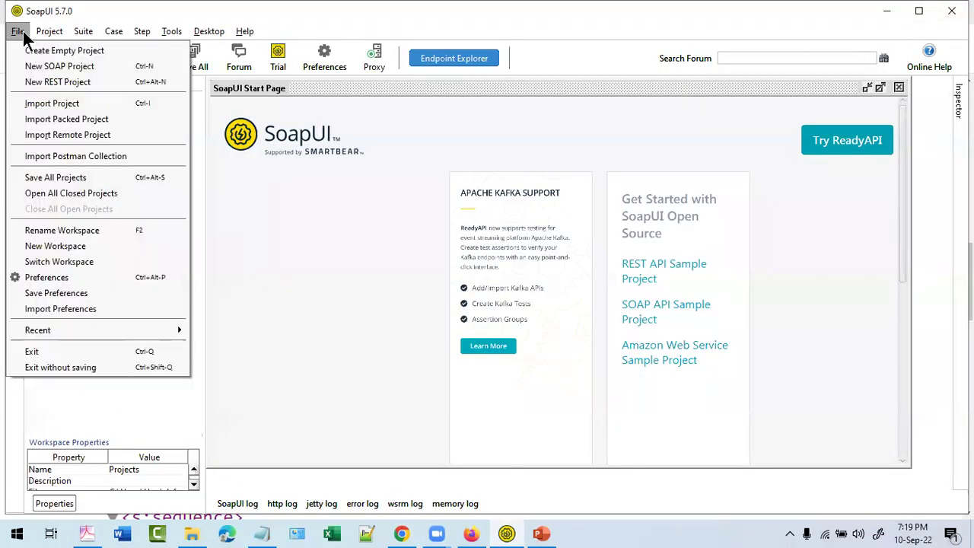
click(73, 73)
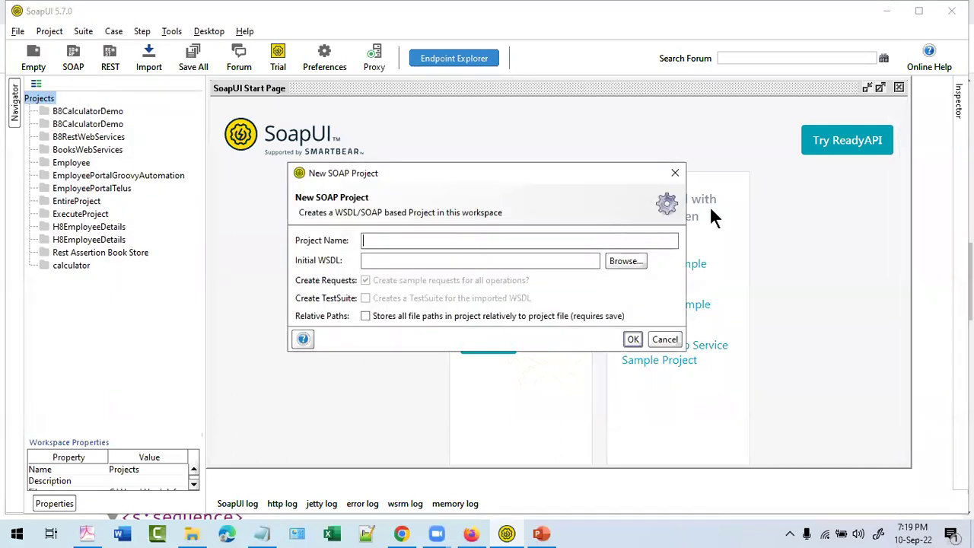
click(675, 173)
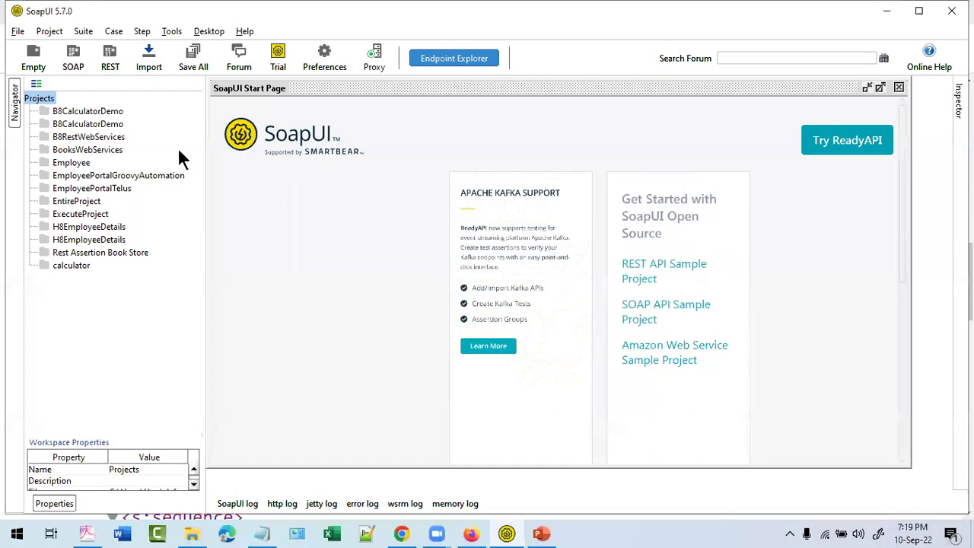
click(77, 58)
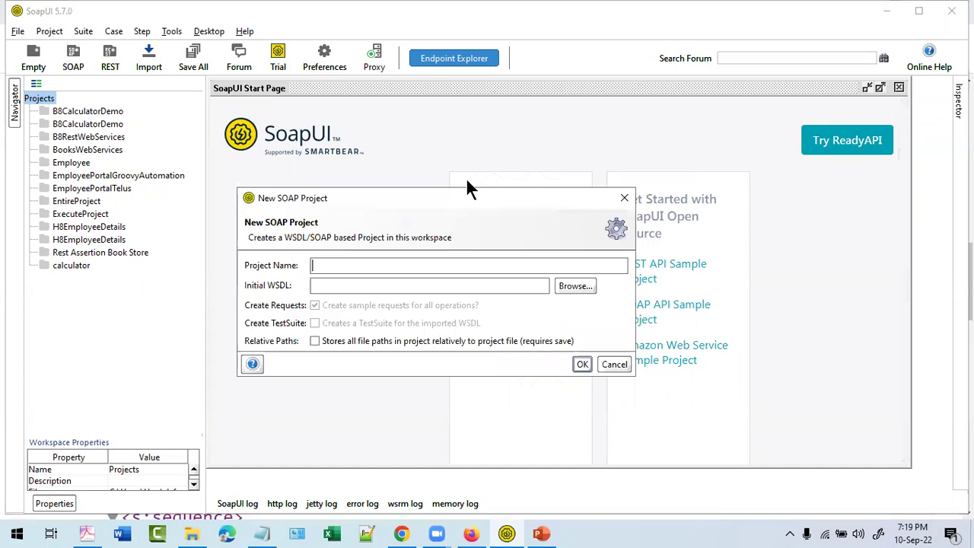
click(625, 196)
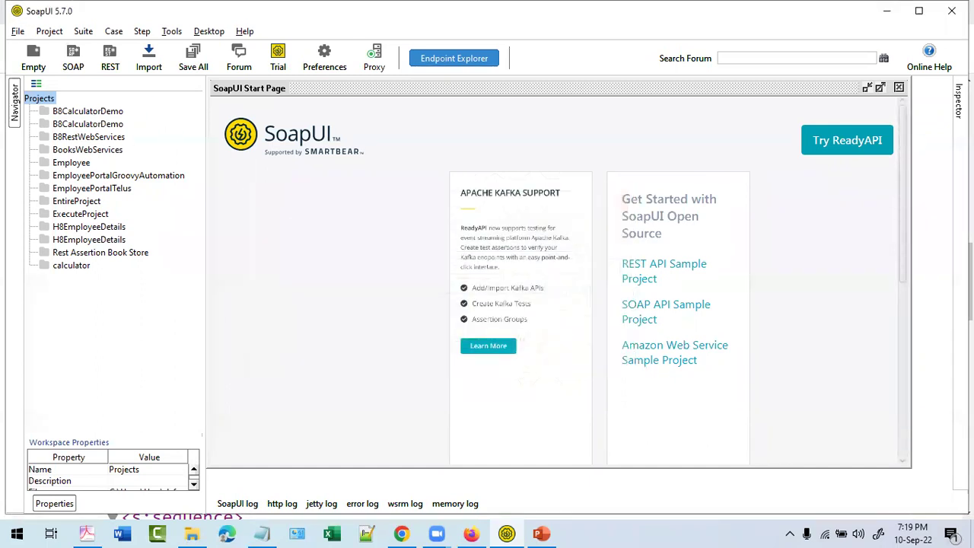
click(16, 32)
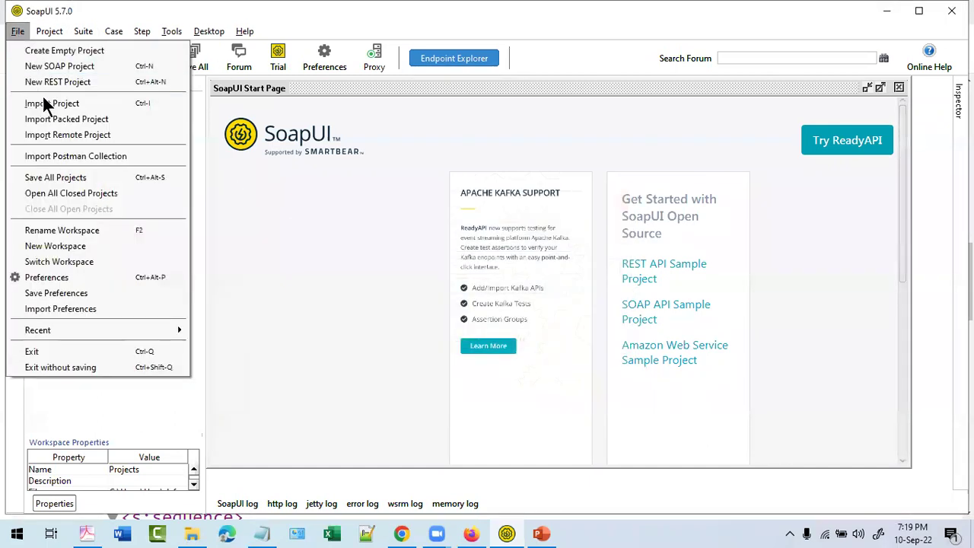
click(71, 67)
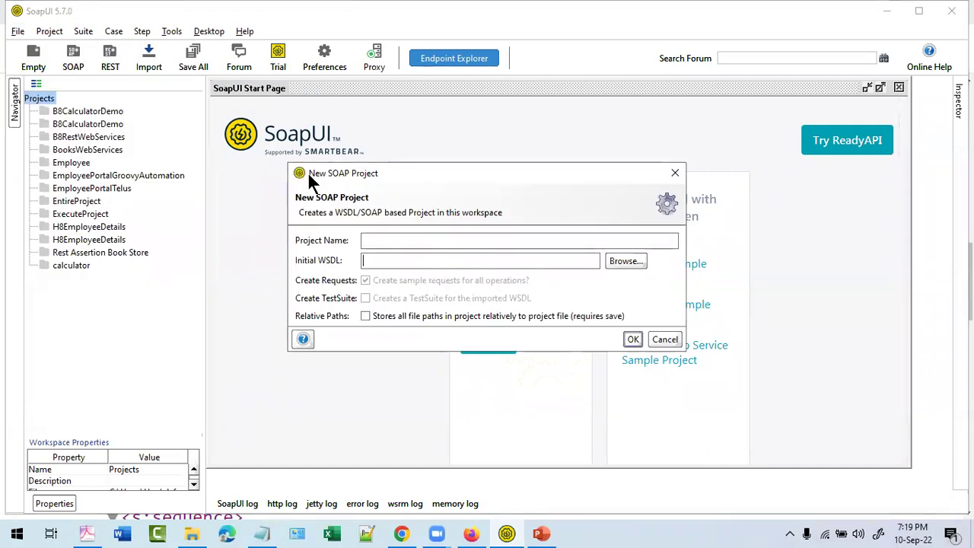
click(388, 260)
key(ctrl+v)
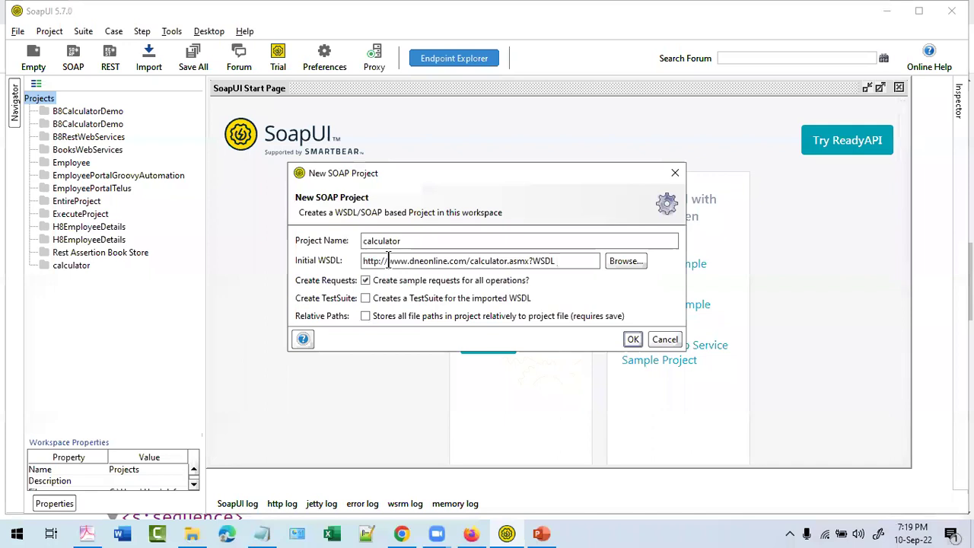
- Name the new SOAP project NxtGenAICalculator and create it with sample requests for all operations
drag(422, 240, 258, 238)
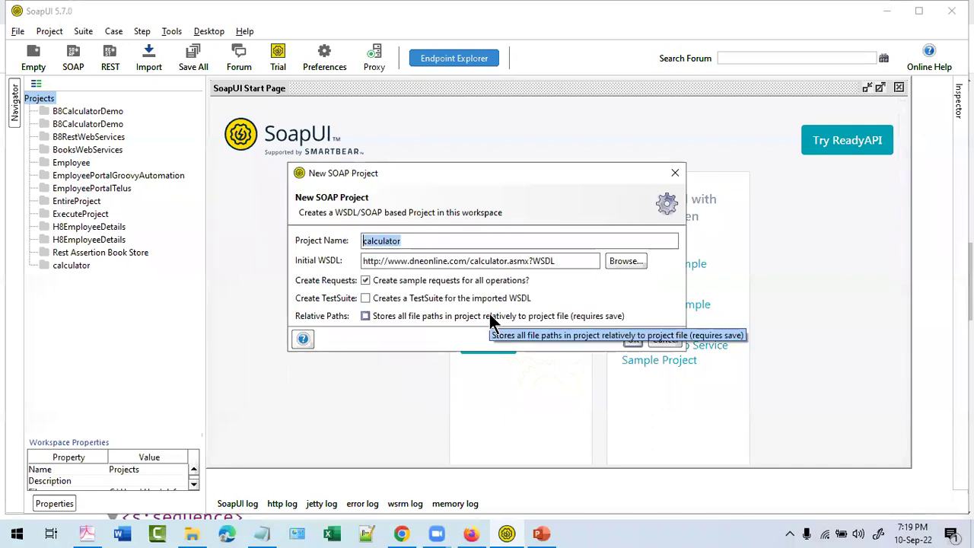
text(CalculatorNxt)
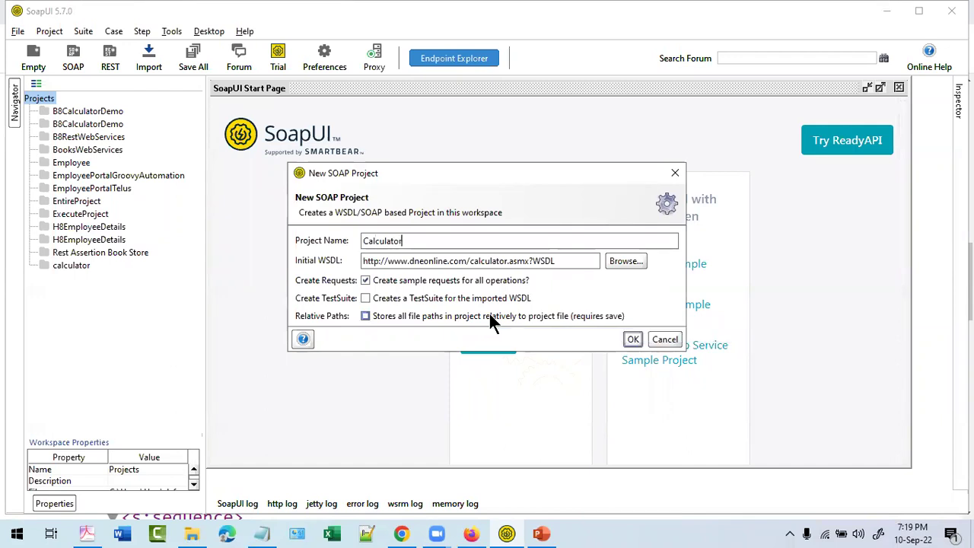
text(GenAi)
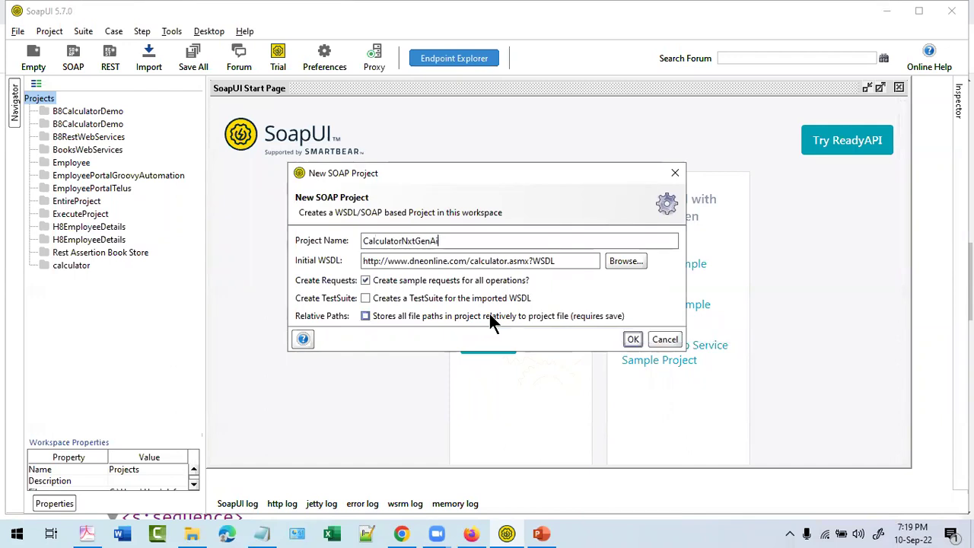
key(BackSpace)
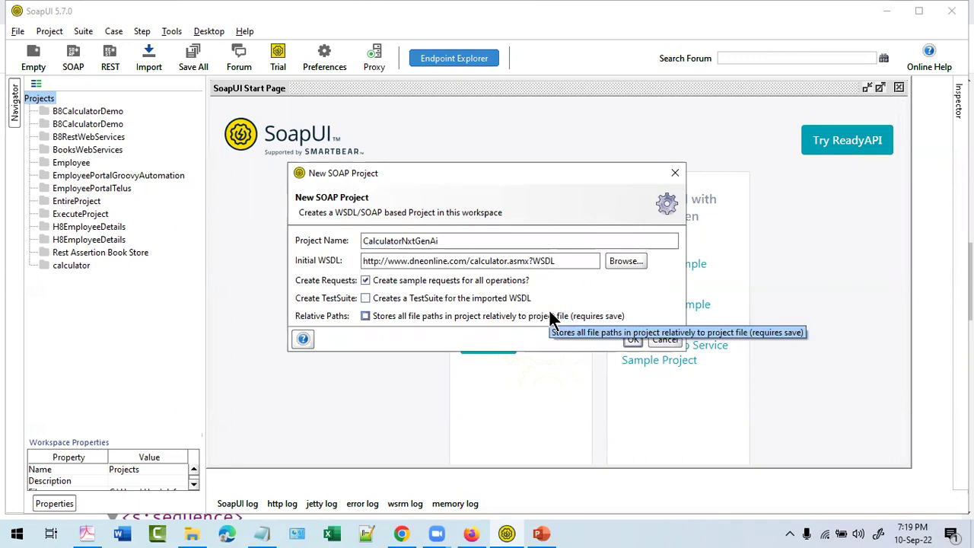
text(I)
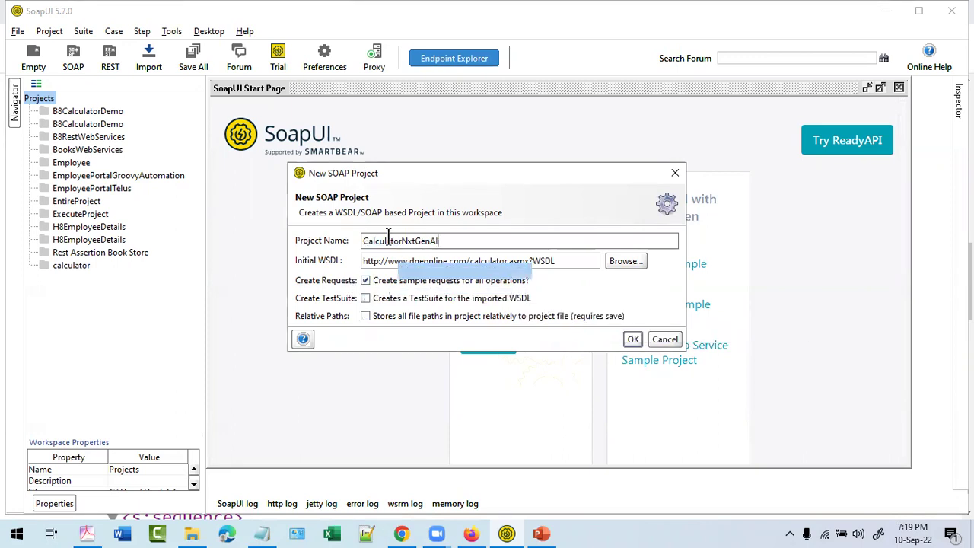
drag(411, 241, 342, 233)
click(448, 241)
key(ctrl+x)
click(366, 240)
key(ctrl+v)
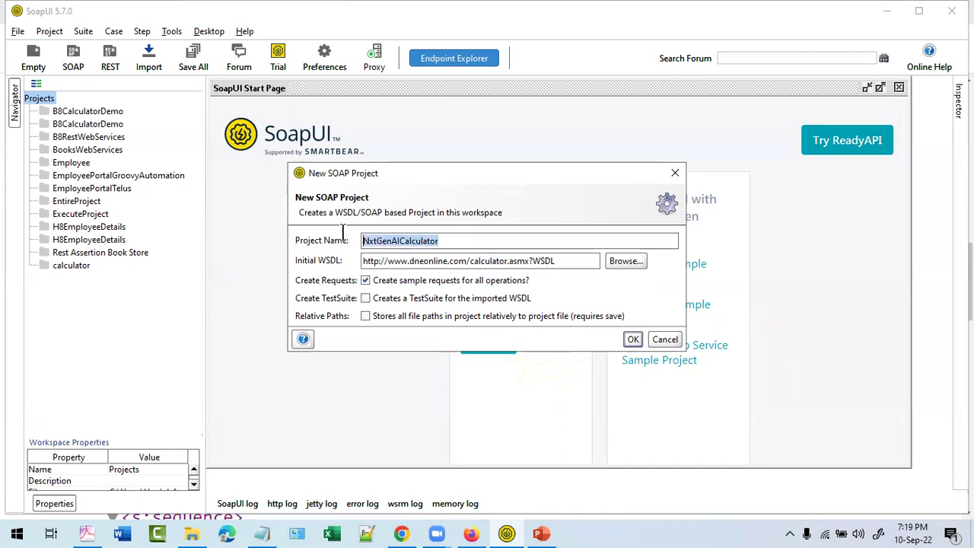
triple_click(576, 261)
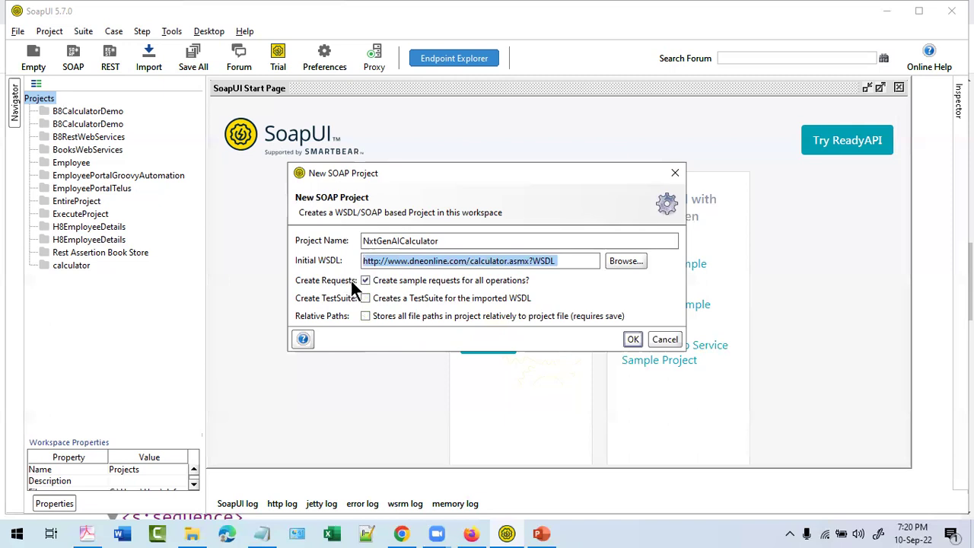
click(633, 339)
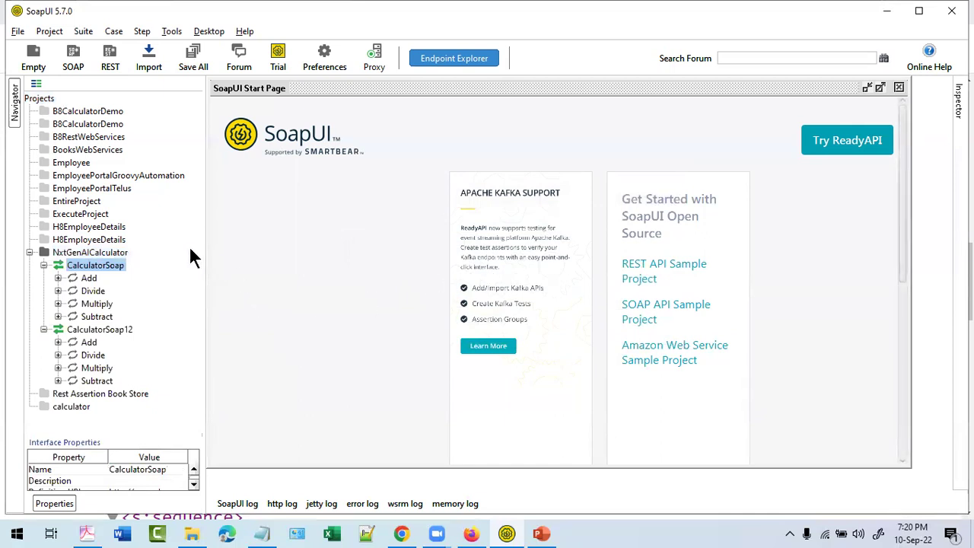
- Maximize the start page and compare the CalculatorSoap and CalculatorSoap12 interfaces in the NxtGenAICalculator project
click(879, 88)
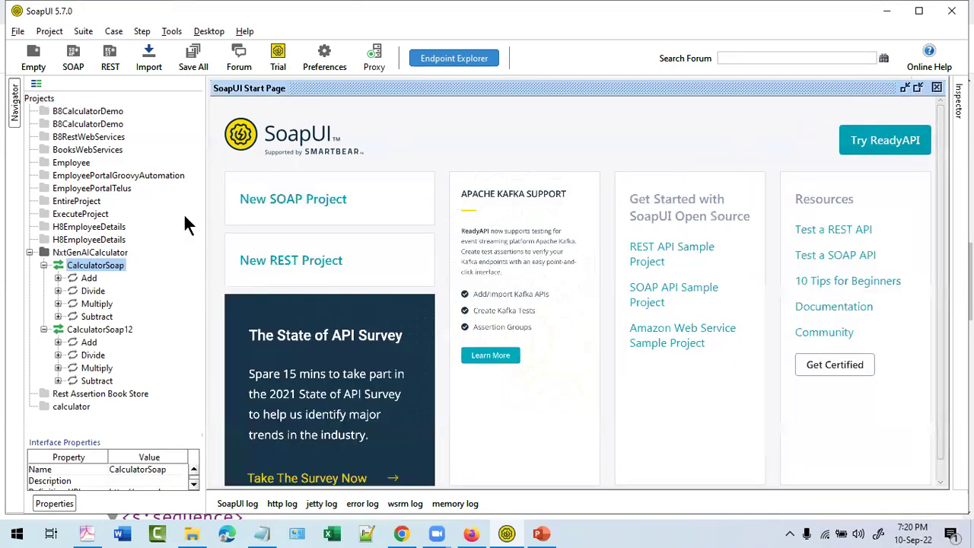
click(89, 252)
click(79, 266)
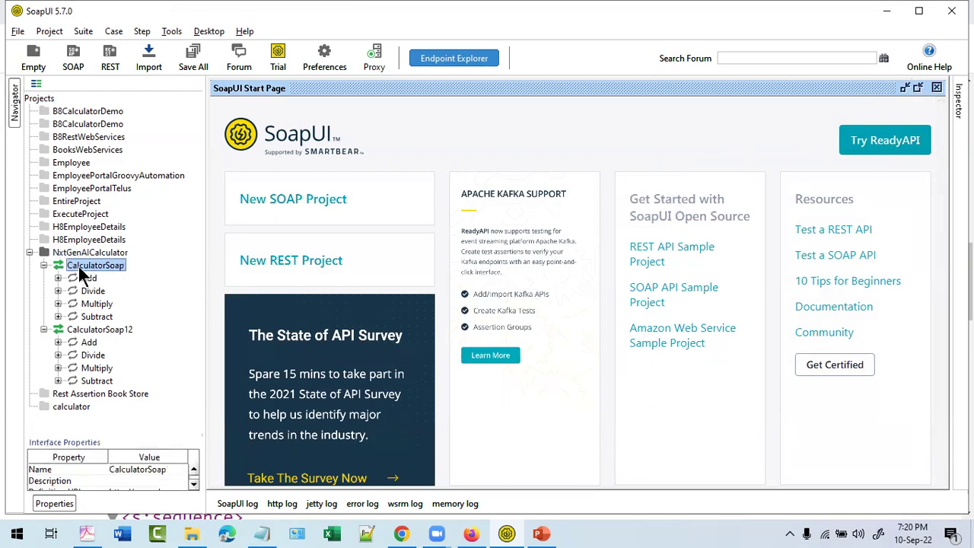
click(87, 331)
click(90, 265)
click(93, 330)
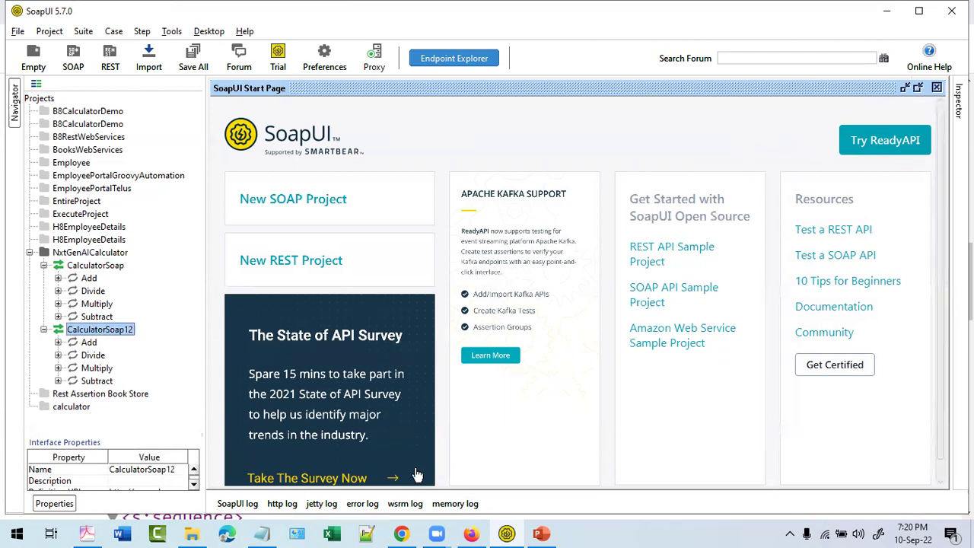
- Switch to Chrome, collapse the schema section of the calculator WSDL and locate the CalculatorSoap and CalculatorSoap12 binding names
click(407, 534)
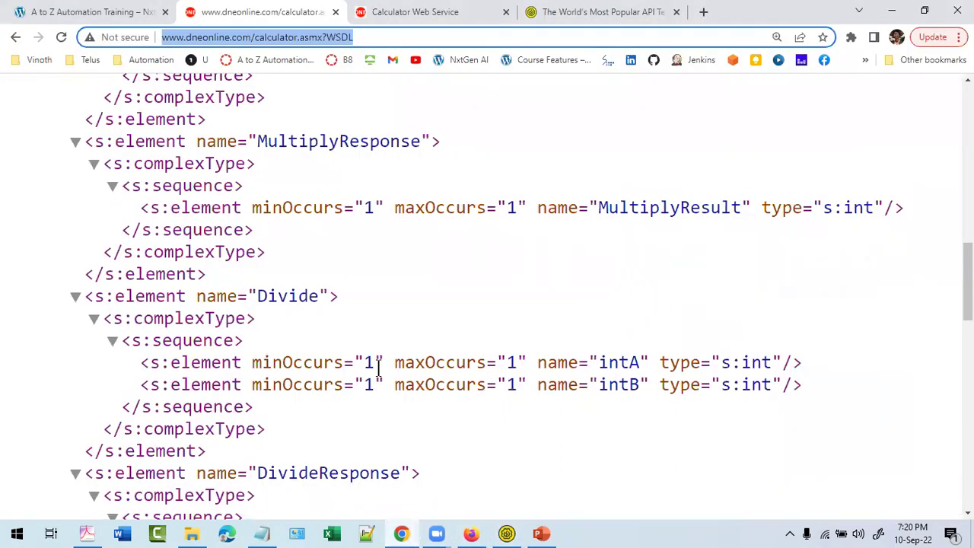
scroll(285, 304, up, 8)
scroll(284, 308, up, 10)
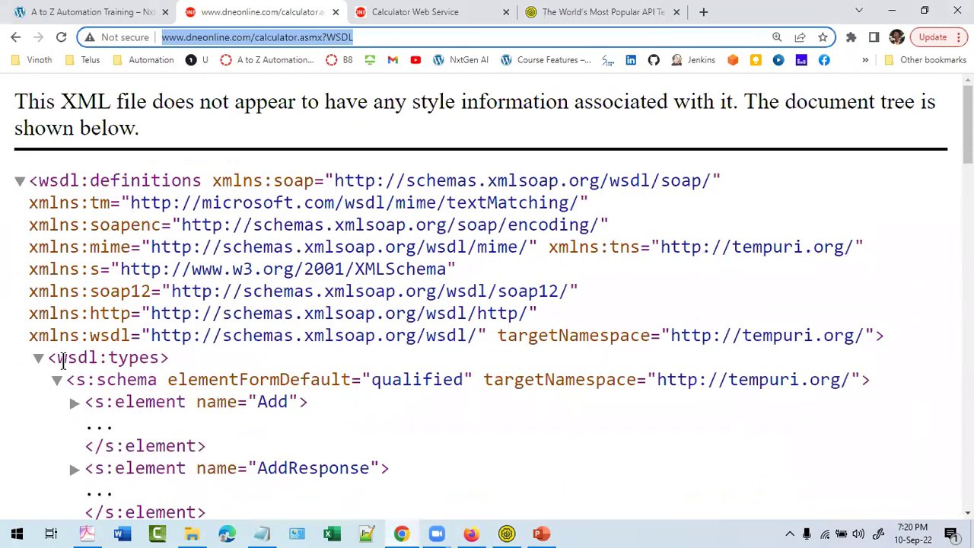
click(55, 382)
scroll(55, 390, down, 9)
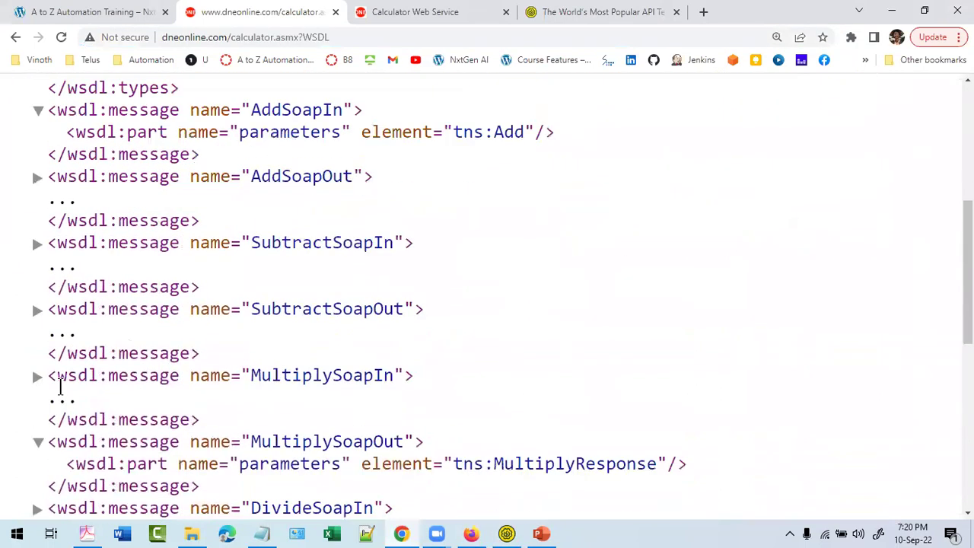
scroll(61, 386, down, 3)
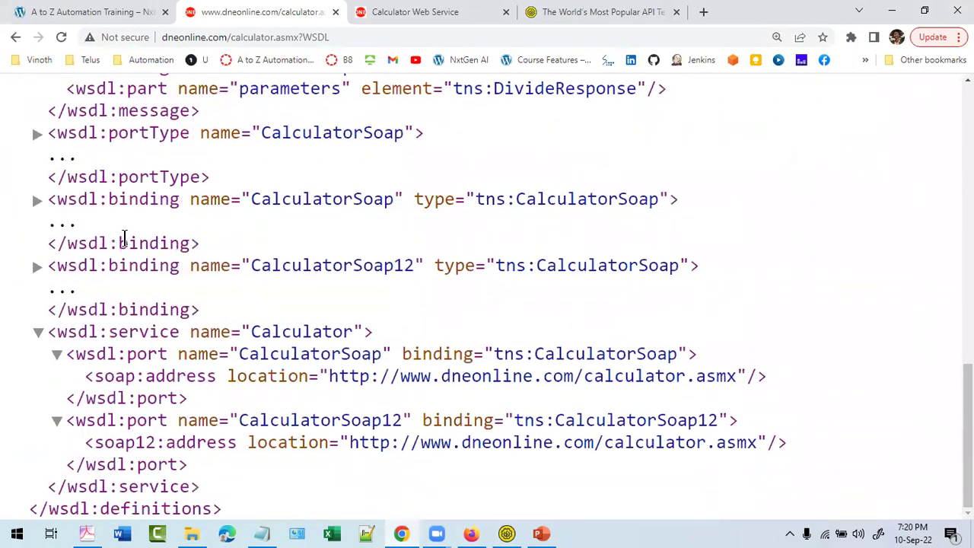
drag(77, 201, 298, 218)
drag(393, 200, 253, 201)
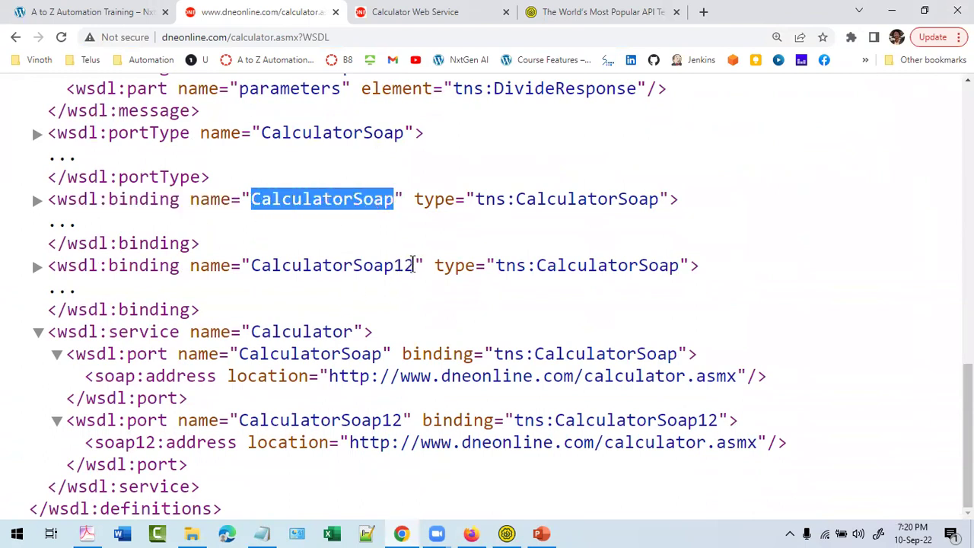
drag(414, 265, 261, 265)
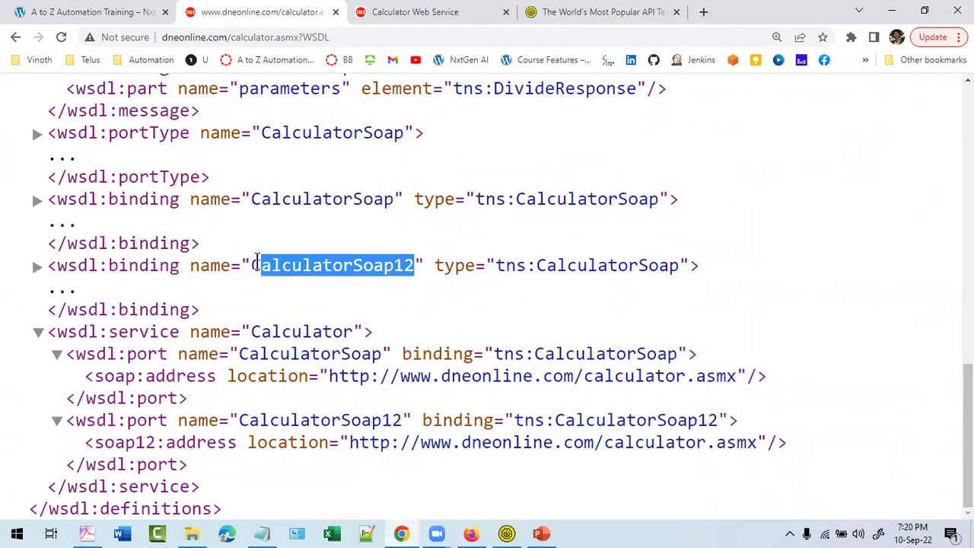
- Examine the contents of the two WSDL bindings, leaving the CalculatorSoap12 binding expanded
click(312, 276)
drag(33, 192, 217, 285)
click(96, 262)
click(33, 266)
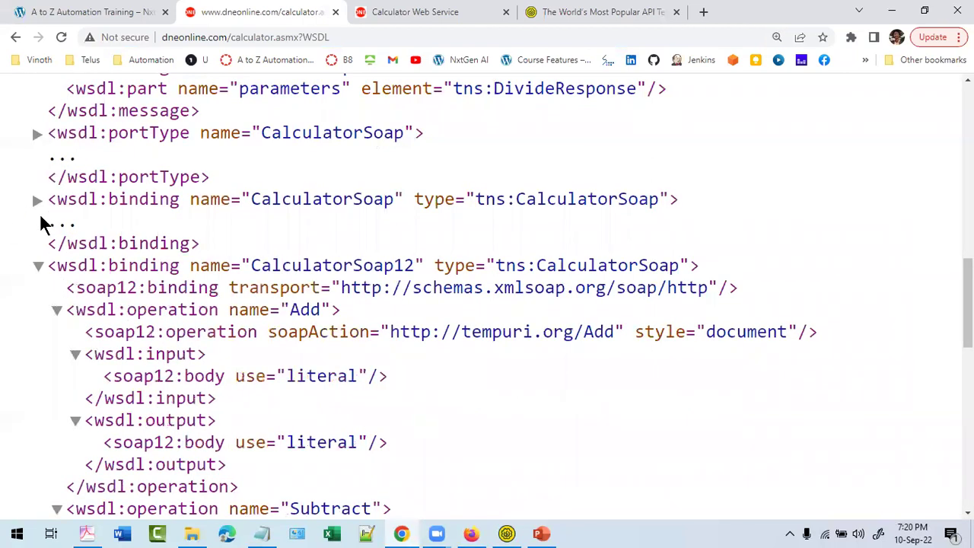
click(38, 200)
click(40, 201)
click(38, 266)
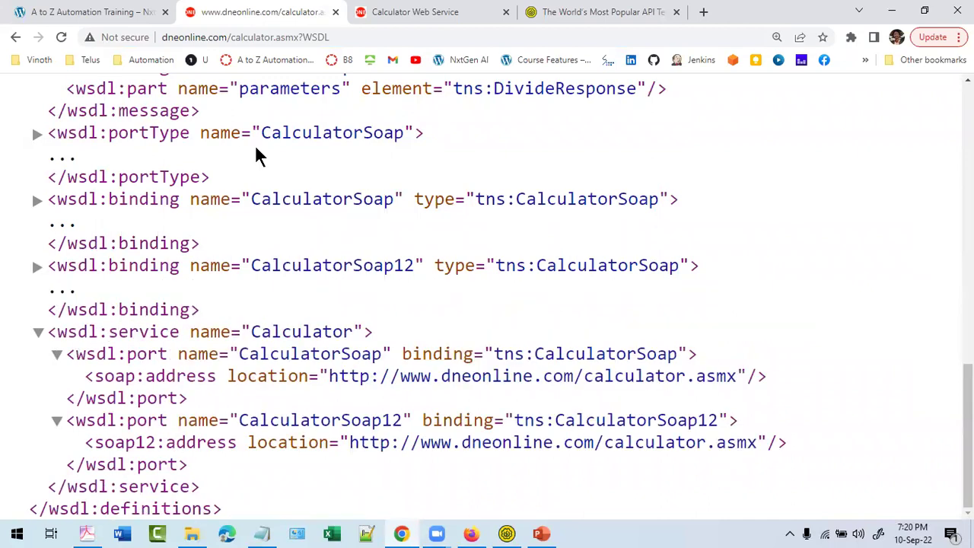
click(39, 267)
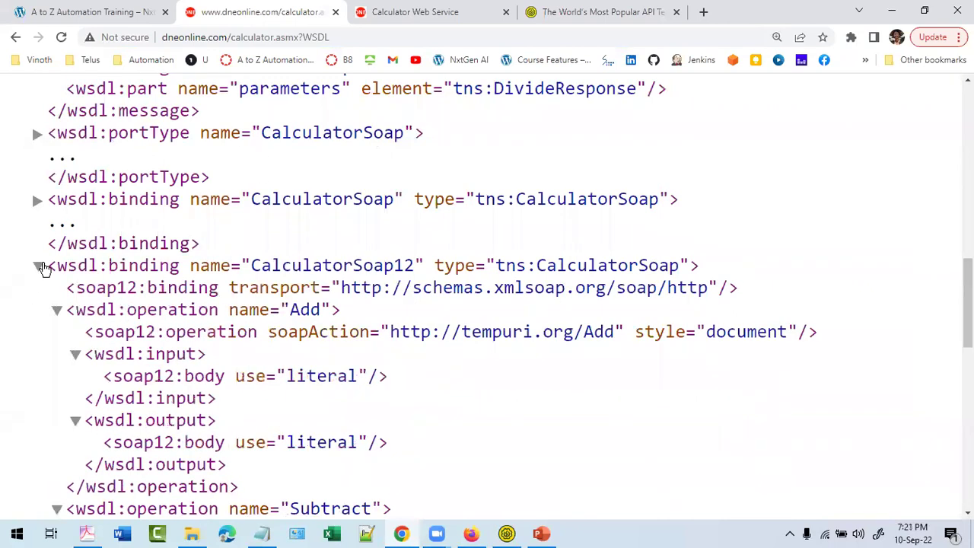
- Switch back to SoapUI, select the CalculatorSoap interface and close the SoapUI start page
click(508, 532)
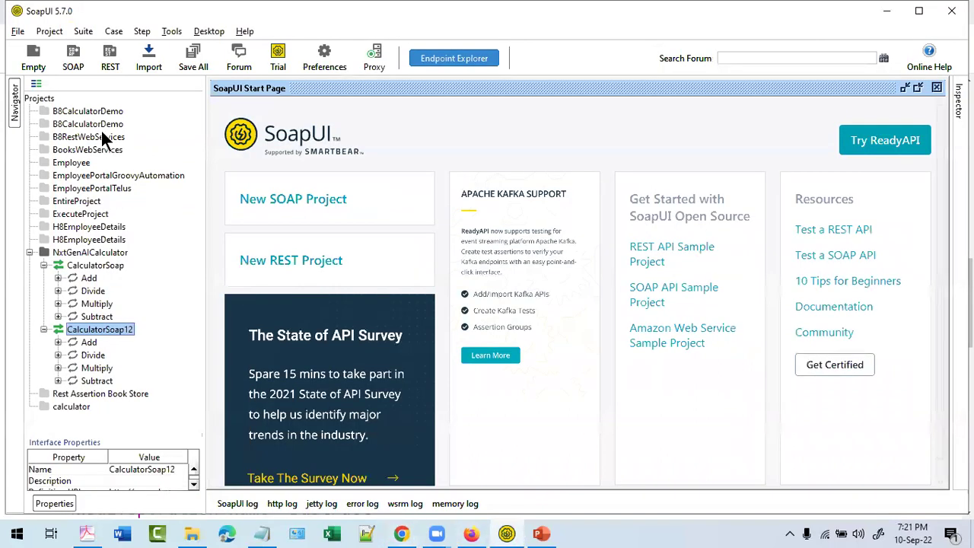
click(93, 266)
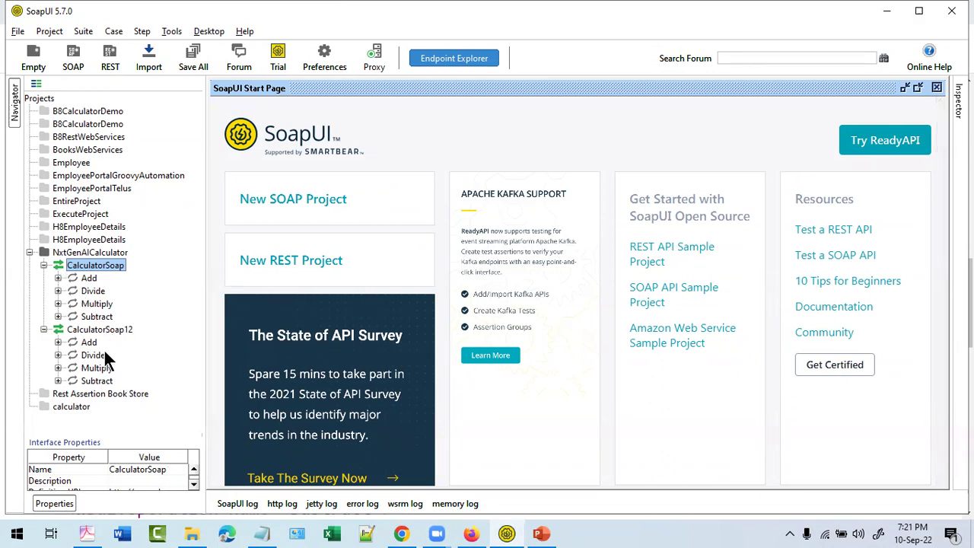
click(937, 88)
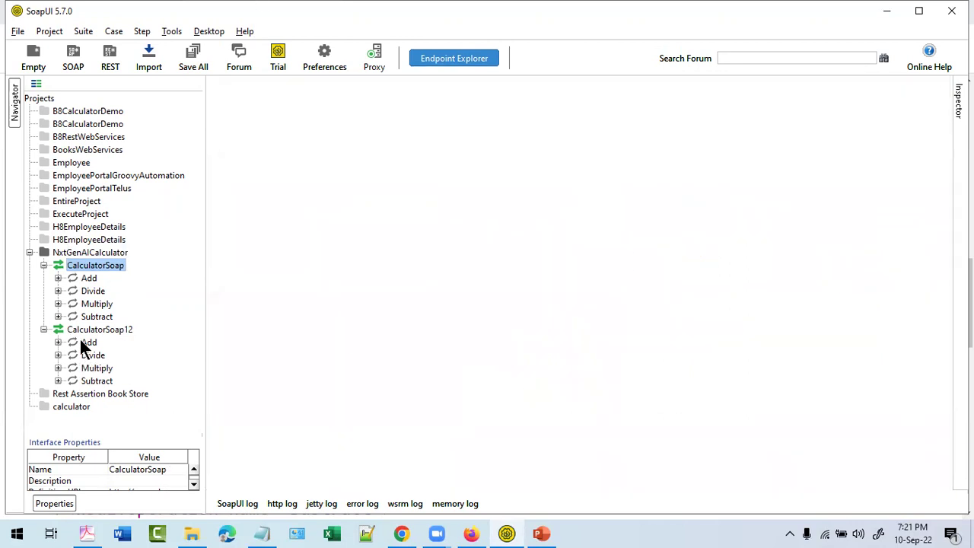
- Expand the Add operation of the CalculatorSoap12 interface in the NxtGenAICalculator project to reveal its sample request
click(90, 253)
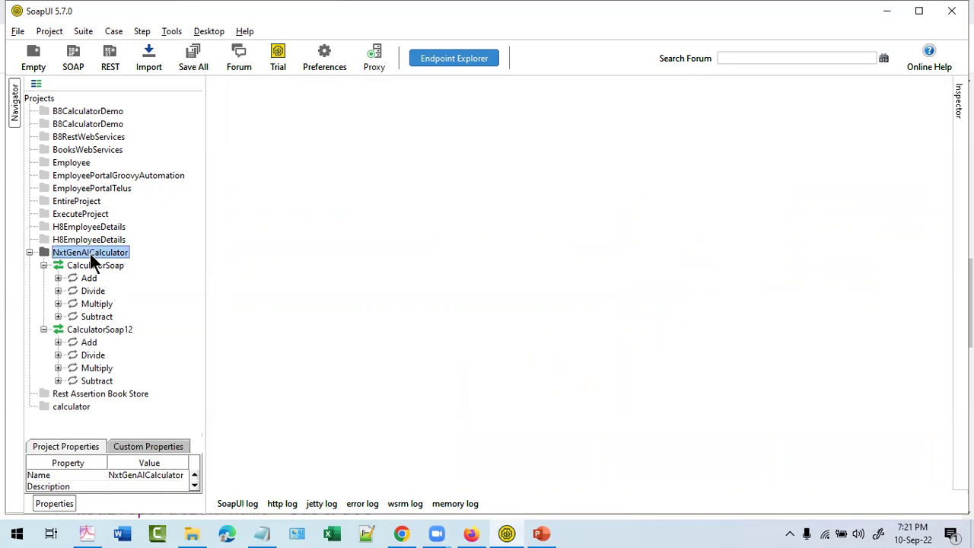
click(89, 343)
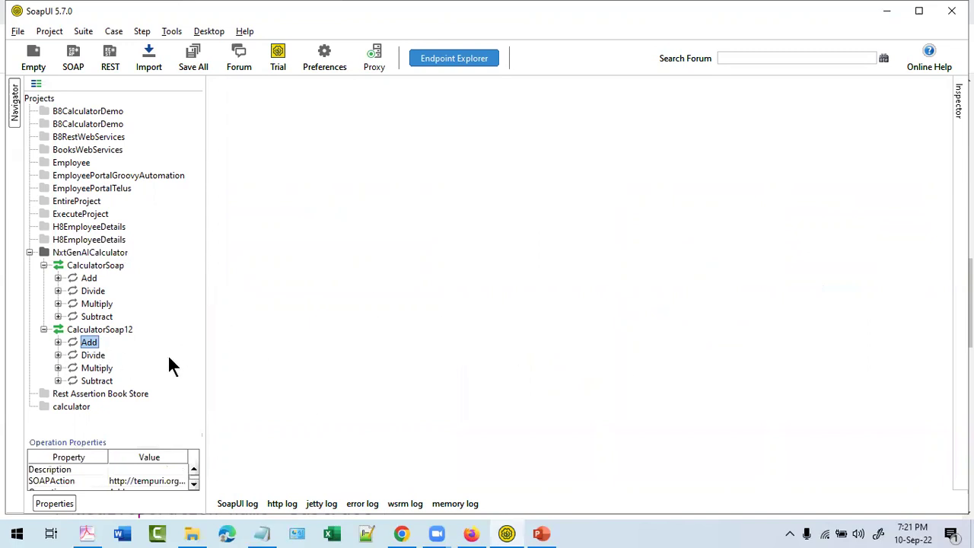
click(58, 342)
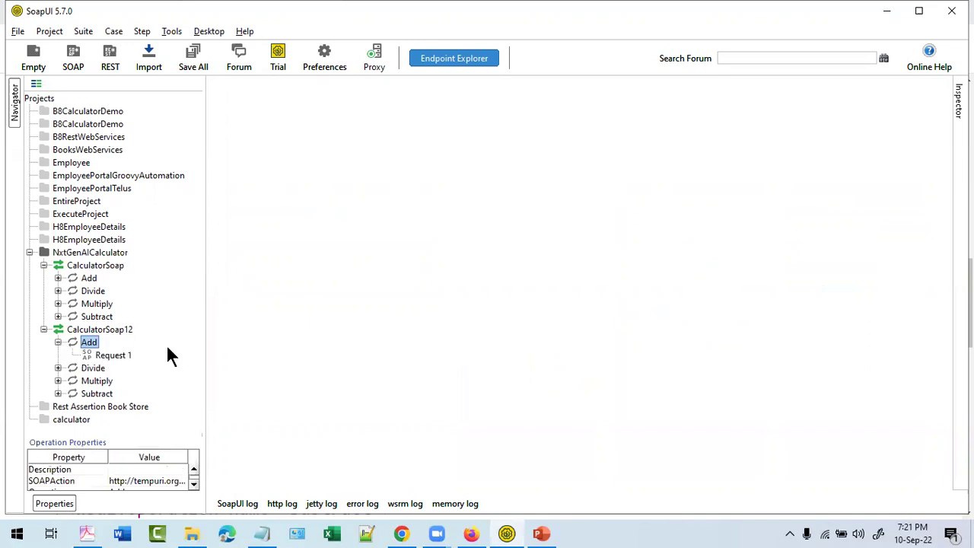
- Open Request 1 of the CalculatorSoap12 Add operation, maximize its window and widen the request pane
click(100, 355)
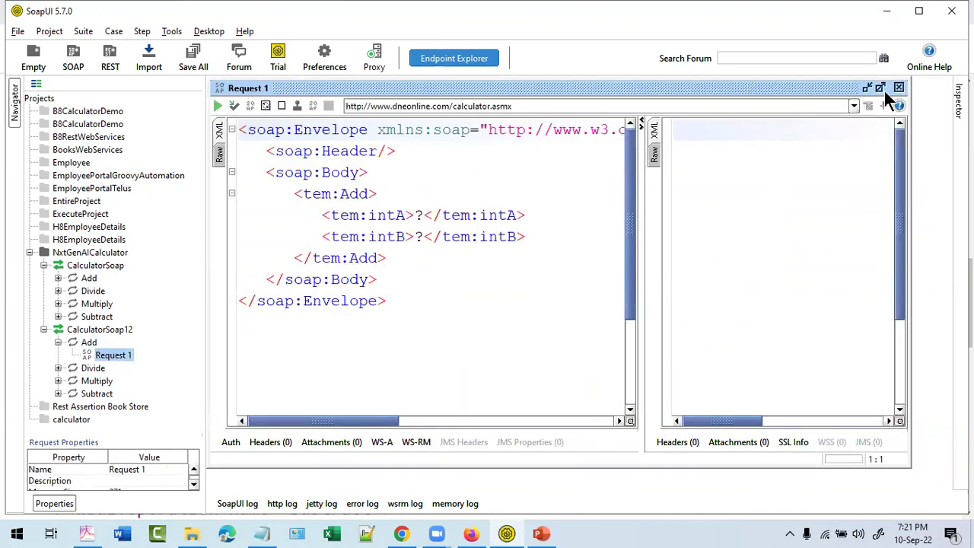
click(880, 88)
drag(659, 191, 710, 195)
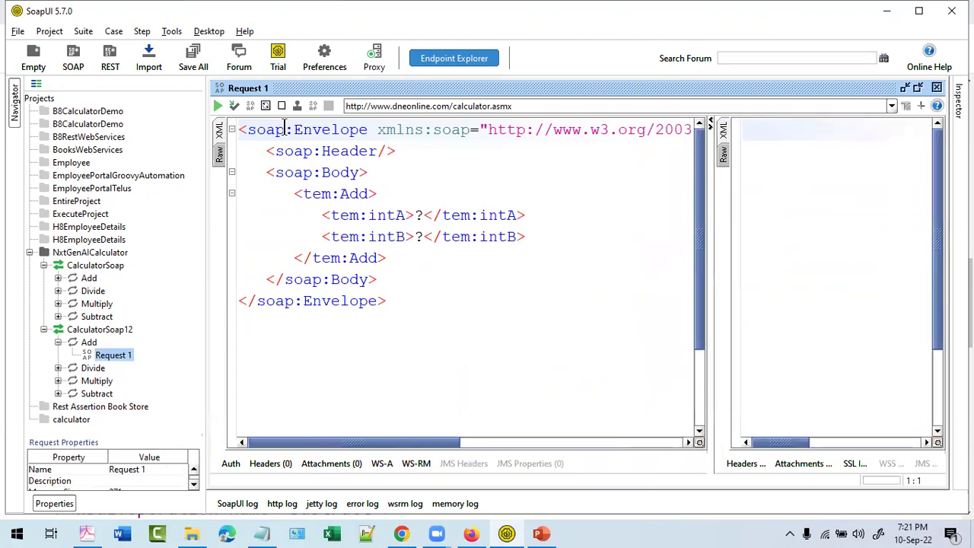
- Examine the Add request's envelope, header and body elements, including the intA and intB parameters
drag(294, 129, 368, 129)
click(278, 150)
drag(279, 151, 397, 151)
click(452, 147)
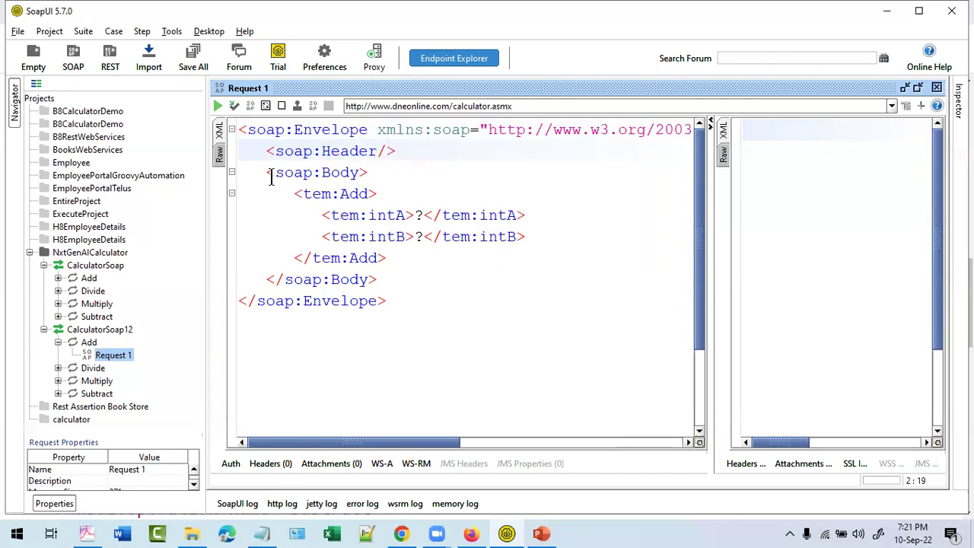
drag(272, 173, 374, 172)
click(291, 193)
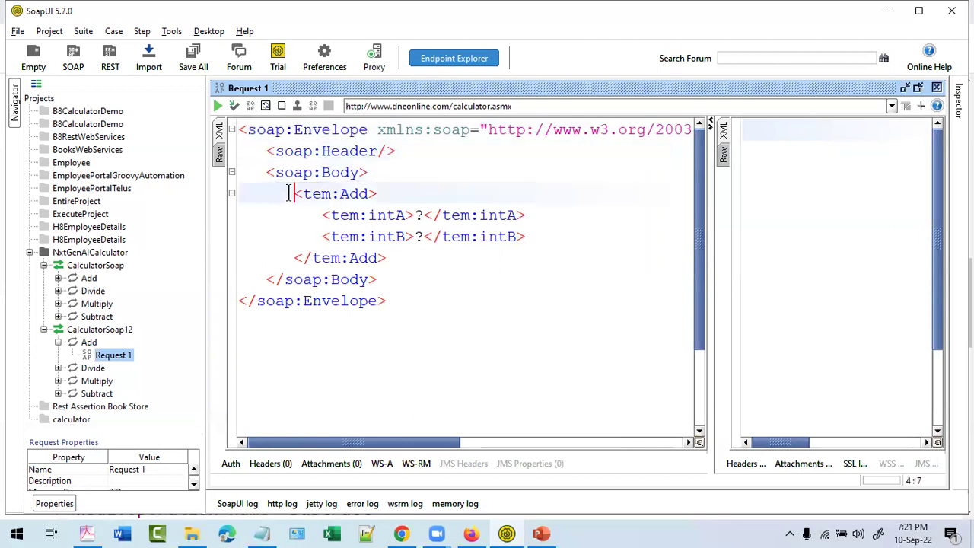
drag(289, 193, 401, 259)
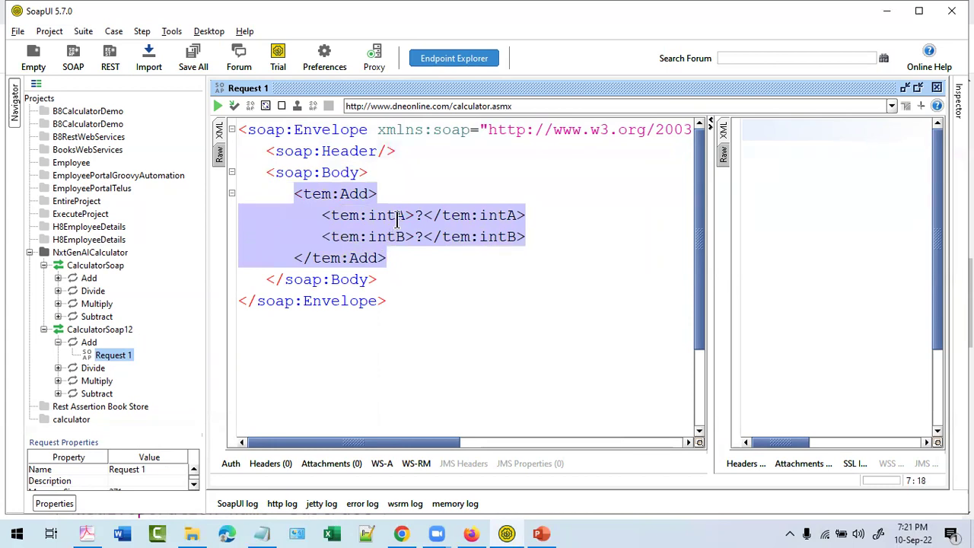
click(428, 215)
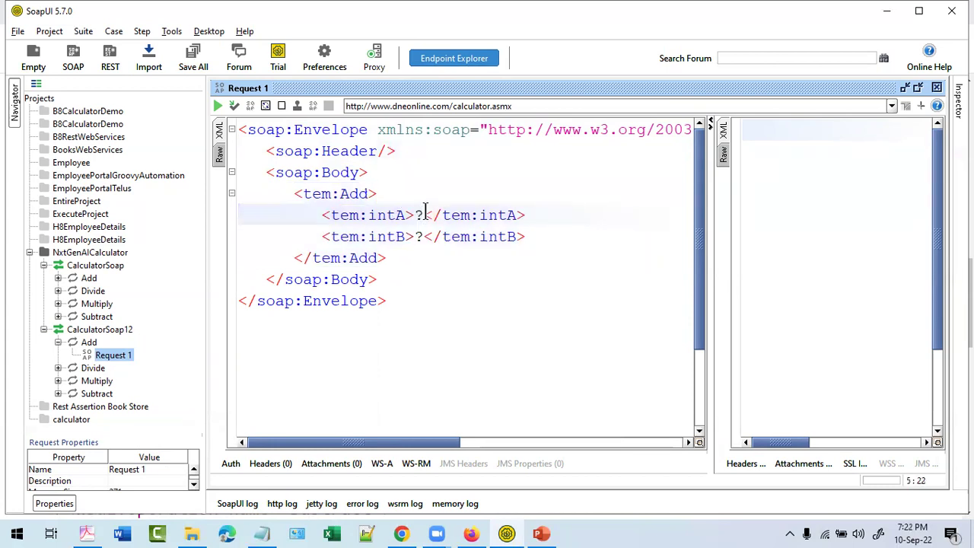
double_click(381, 216)
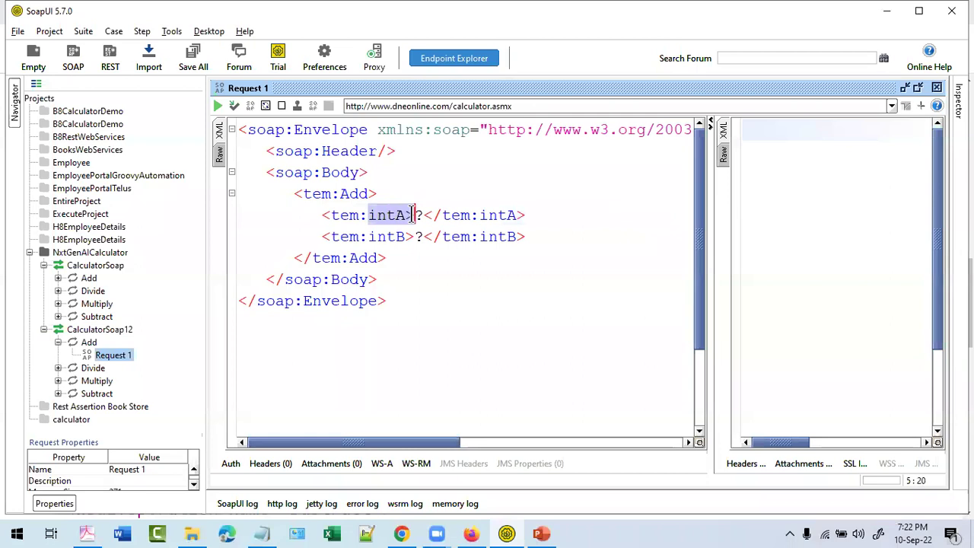
drag(368, 237, 401, 232)
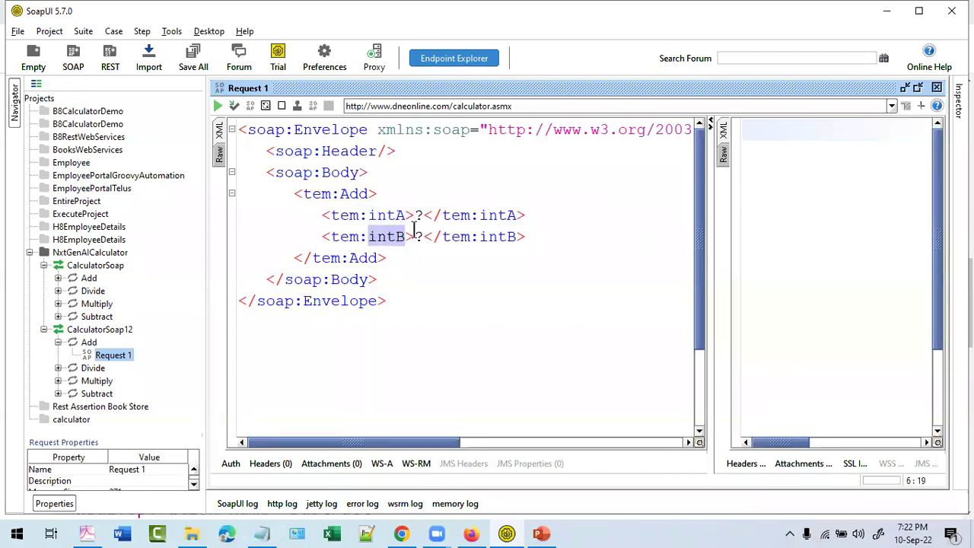
click(421, 215)
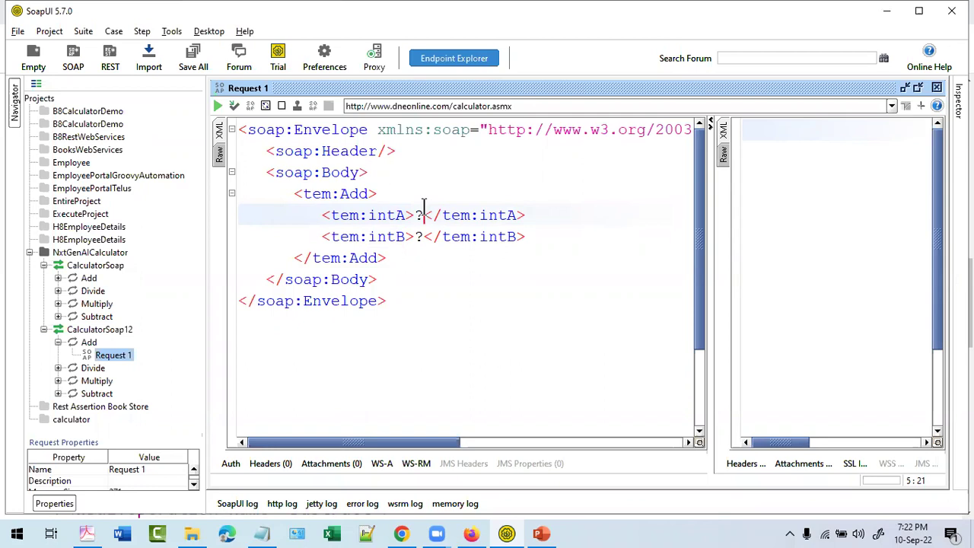
drag(436, 297, 227, 152)
- Set intA to 10 and intB to 5 in the Add request, and widen the response pane
click(348, 215)
click(417, 216)
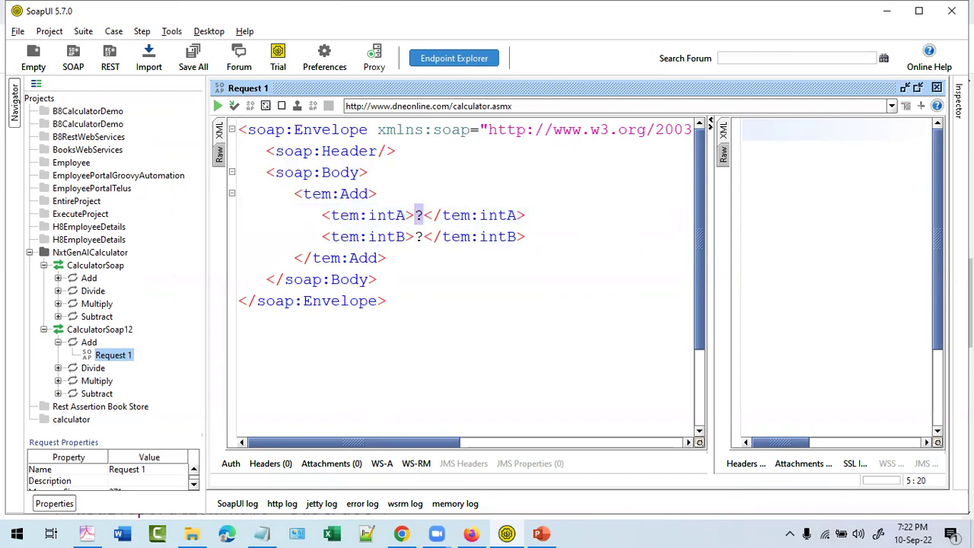
scroll(488, 346, down, 2)
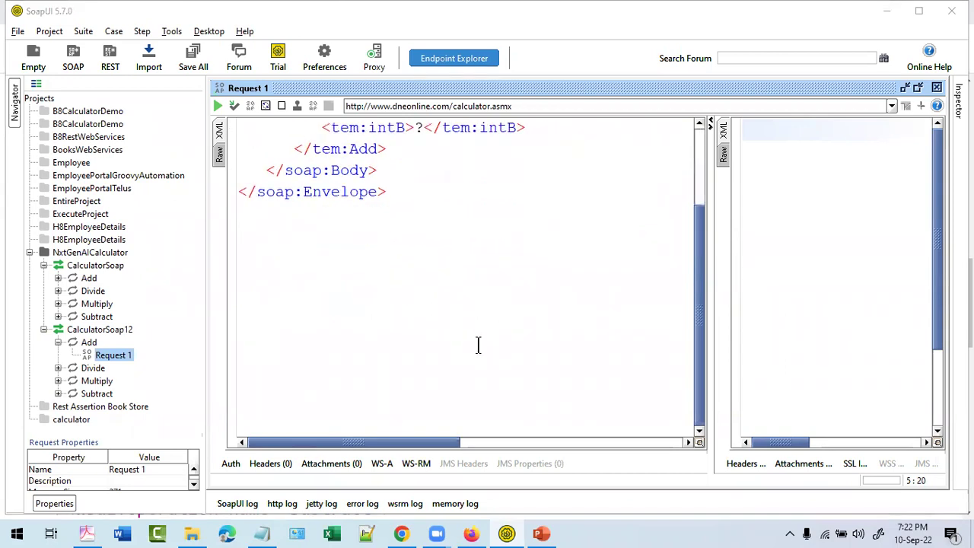
scroll(414, 280, up, 2)
double_click(417, 215)
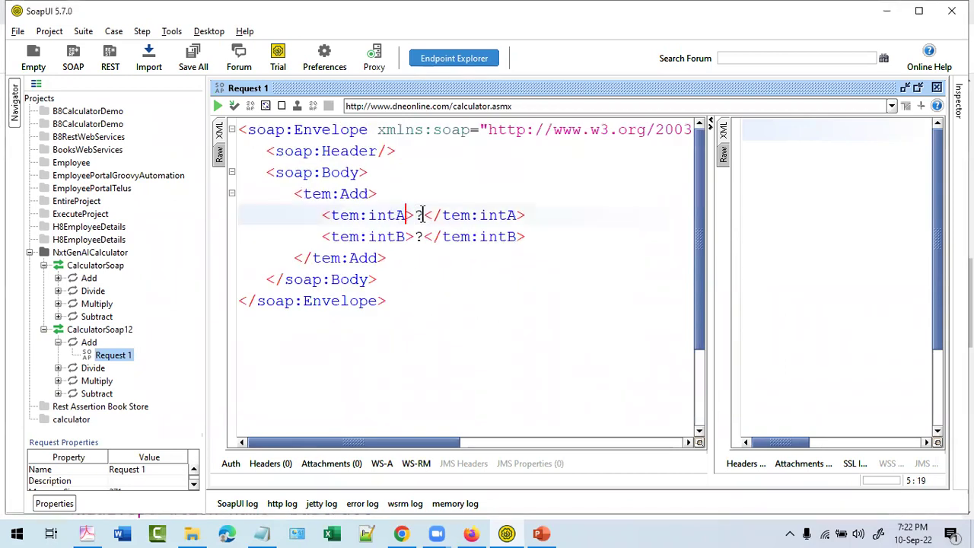
text(10)
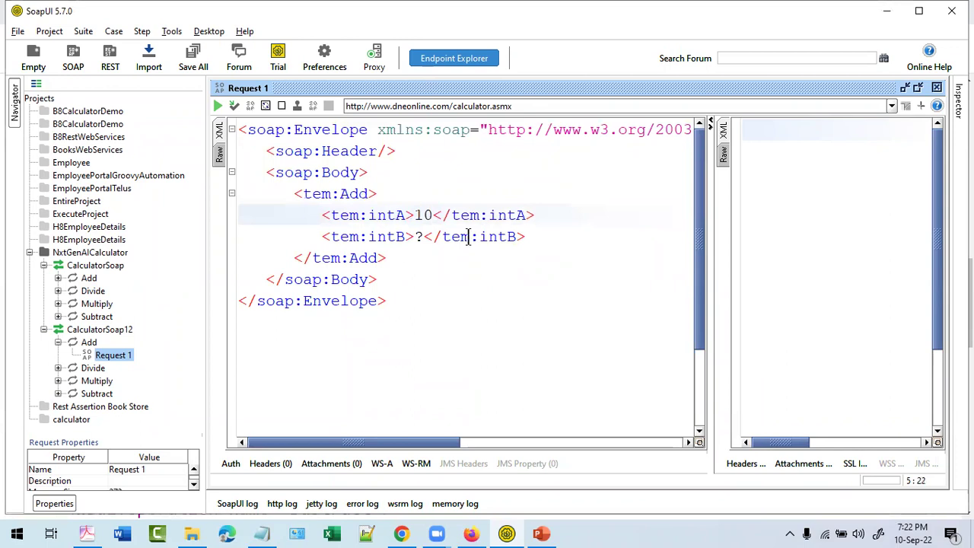
double_click(417, 237)
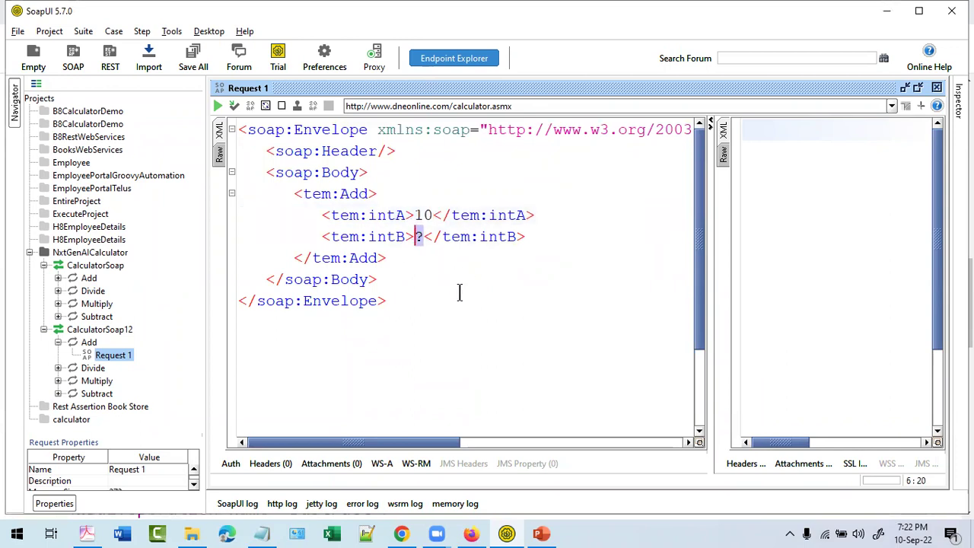
text(5)
drag(459, 293, 195, 132)
click(401, 214)
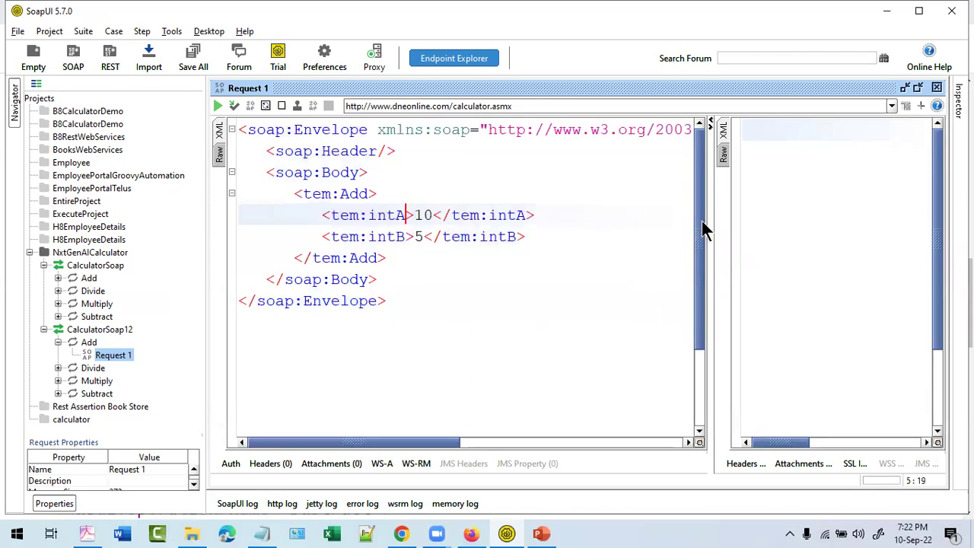
drag(711, 221, 593, 222)
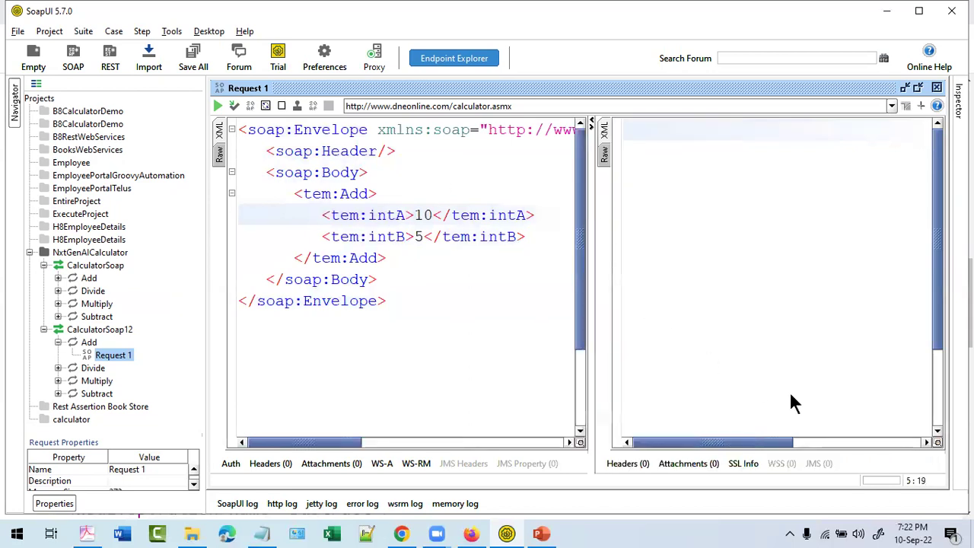
- Compute 10+5 in the Windows Calculator to get the expected sum, and close the calculator
text(10+5)
key(Return)
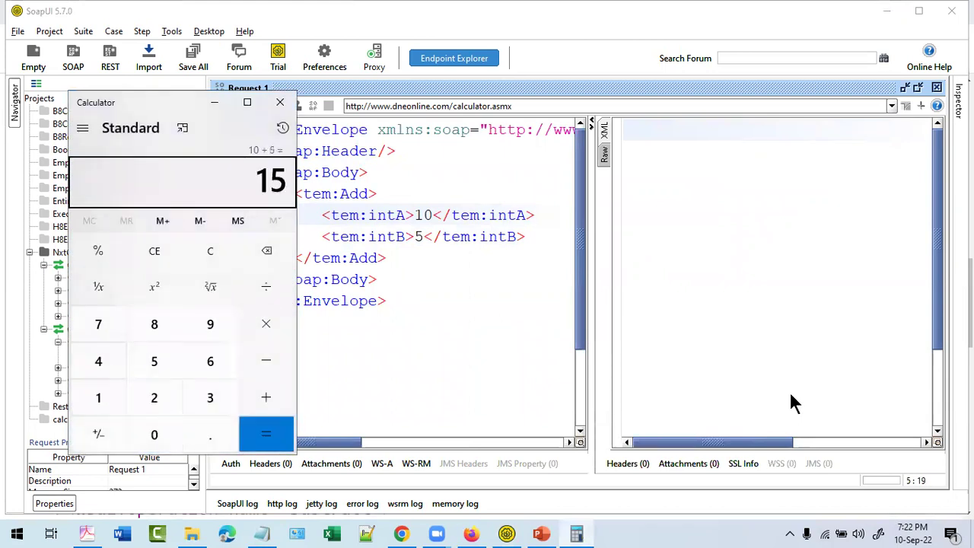
click(280, 102)
- Review the Add request's parameter values and endpoint URL, and submit the request to that endpoint
click(321, 215)
shift+click(441, 215)
click(443, 238)
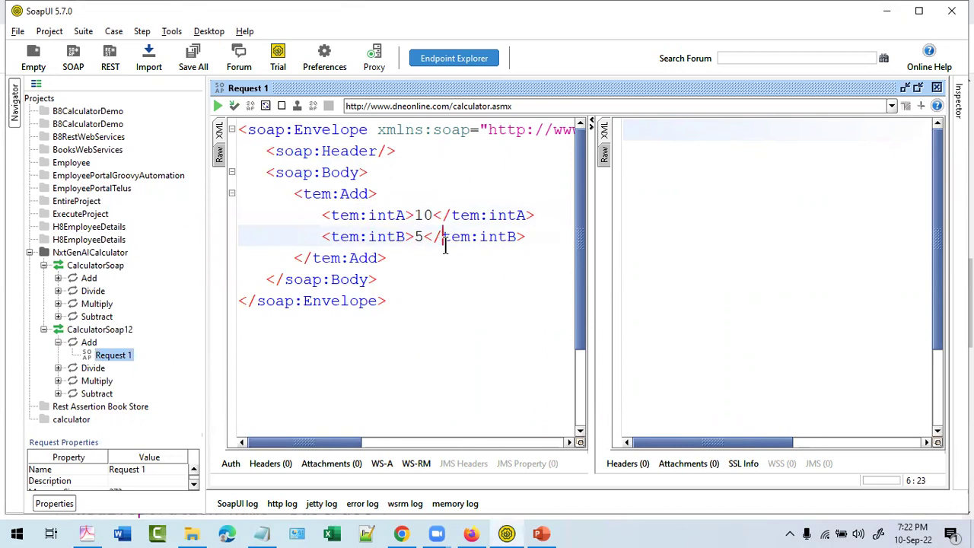
key(ctrl+a)
click(444, 239)
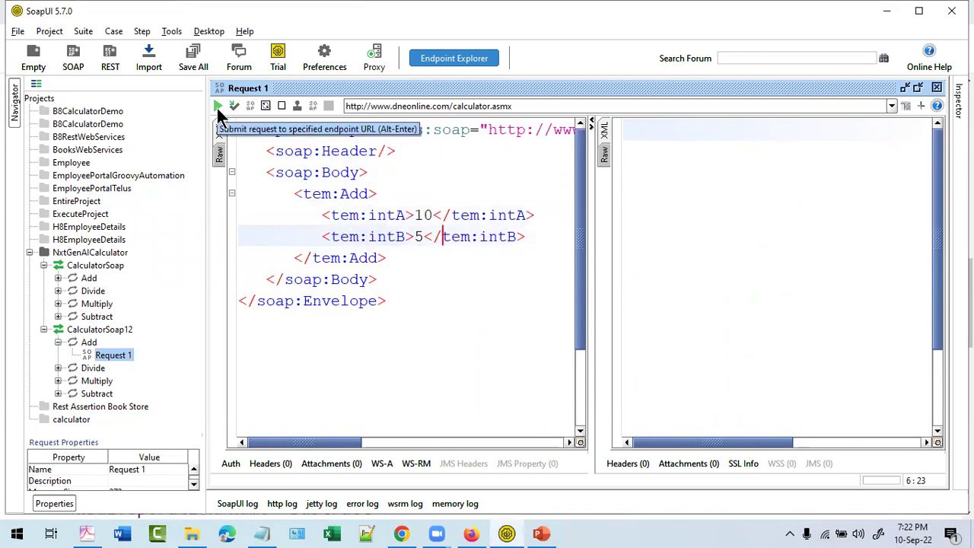
triple_click(504, 106)
click(483, 325)
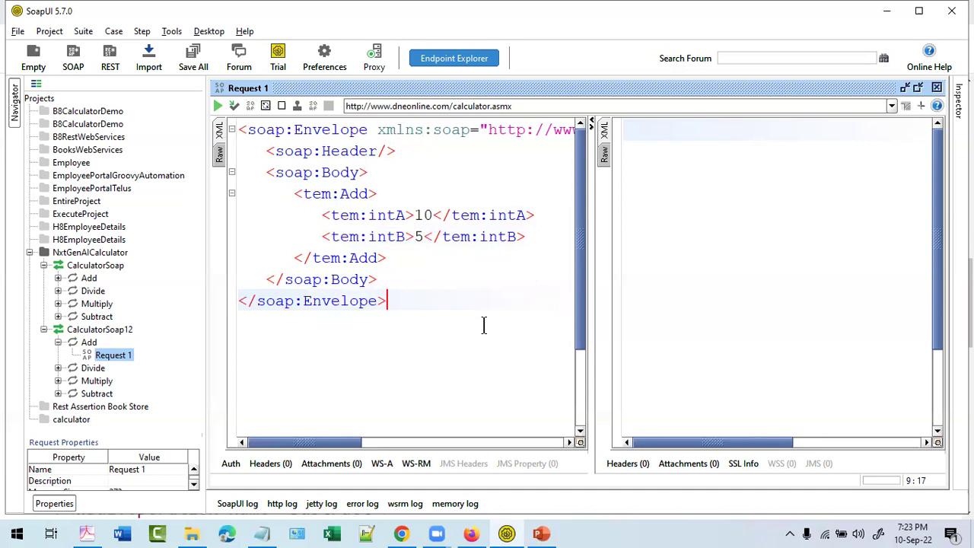
drag(427, 335, 236, 125)
click(450, 294)
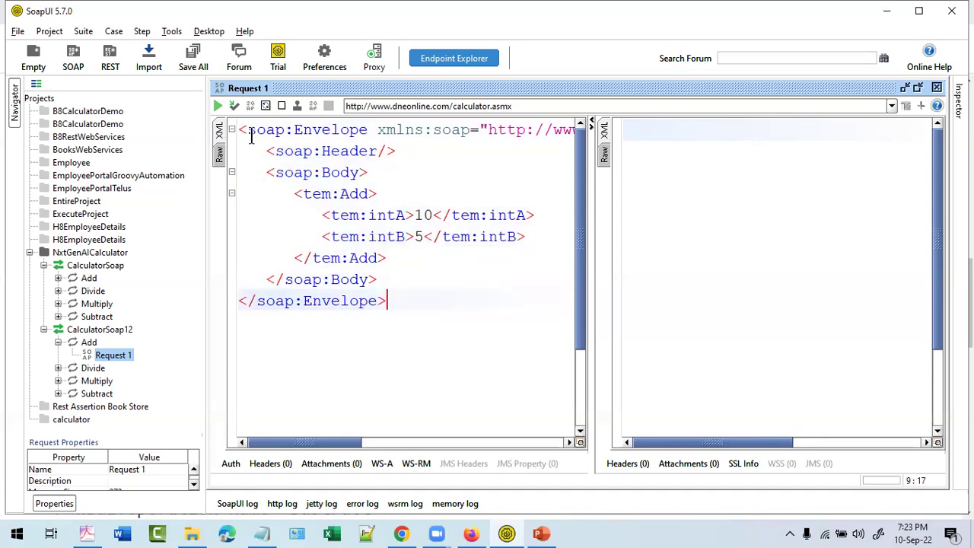
click(218, 106)
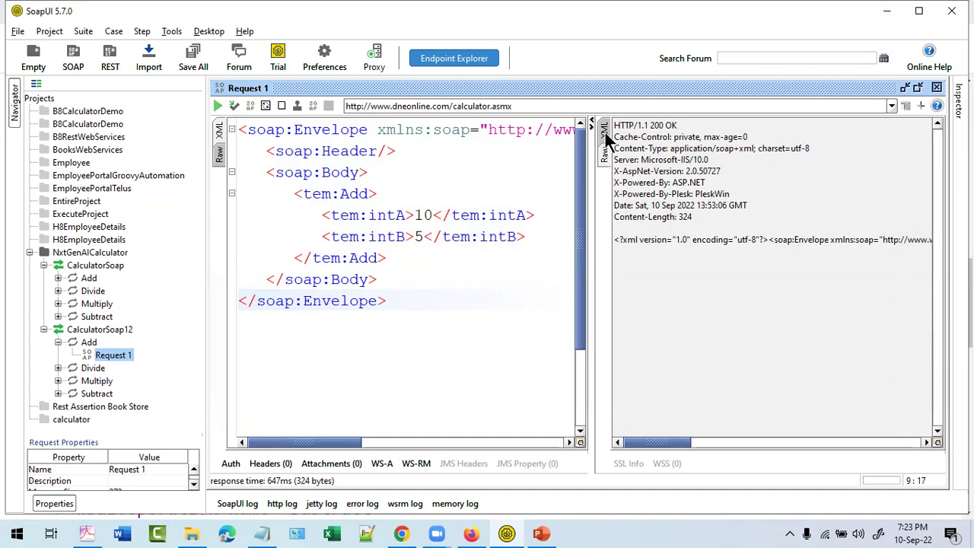
- Compare the raw and XML views of the submitted Add request, ending on the XML view
click(220, 152)
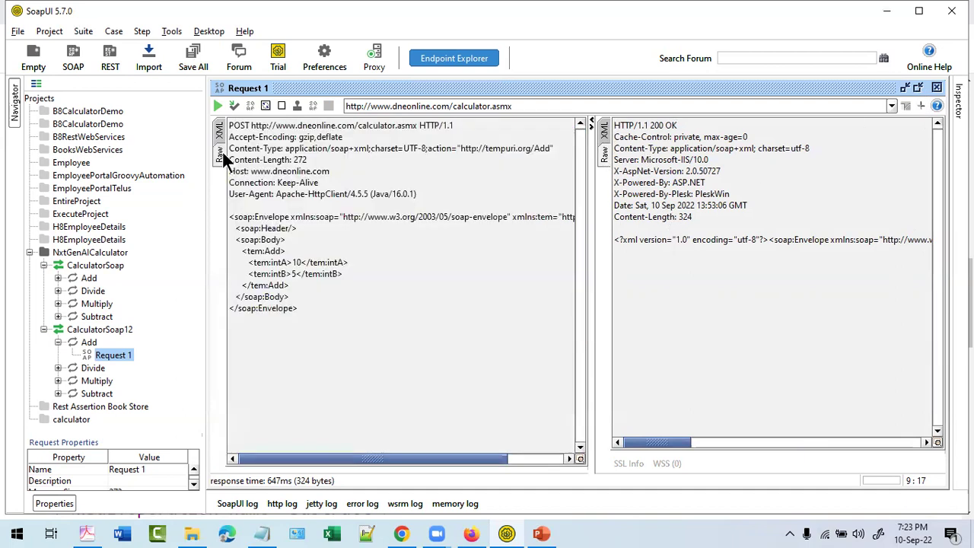
click(225, 135)
key(ctrl+a)
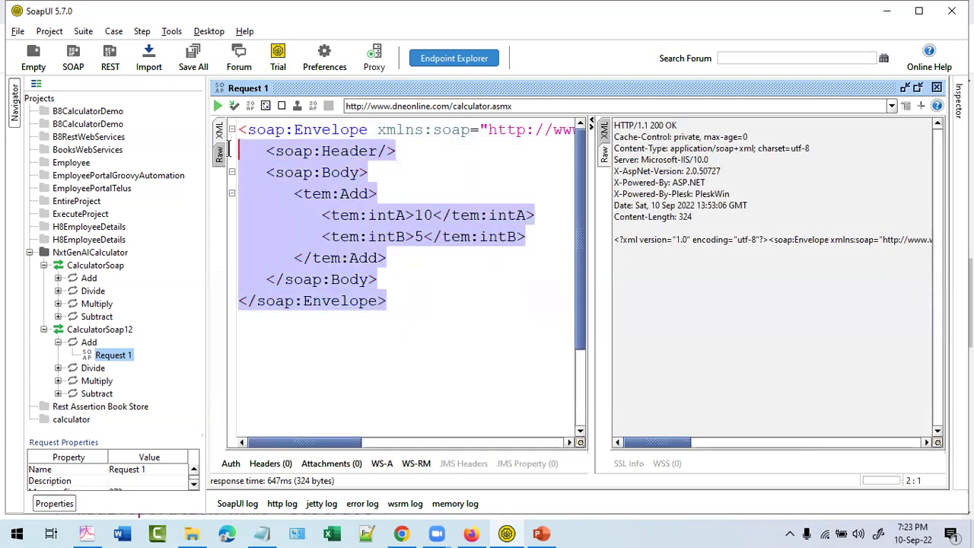
click(220, 156)
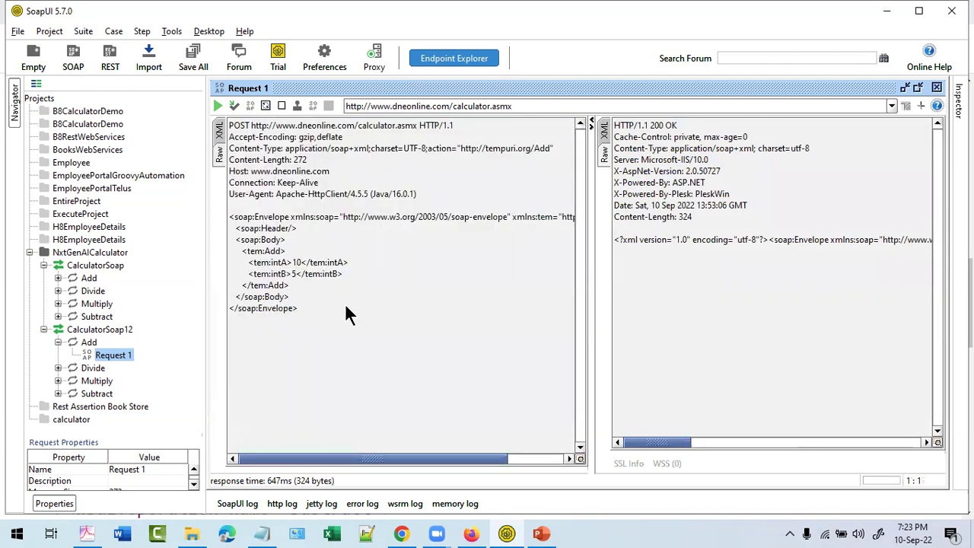
key(ctrl+a)
click(226, 126)
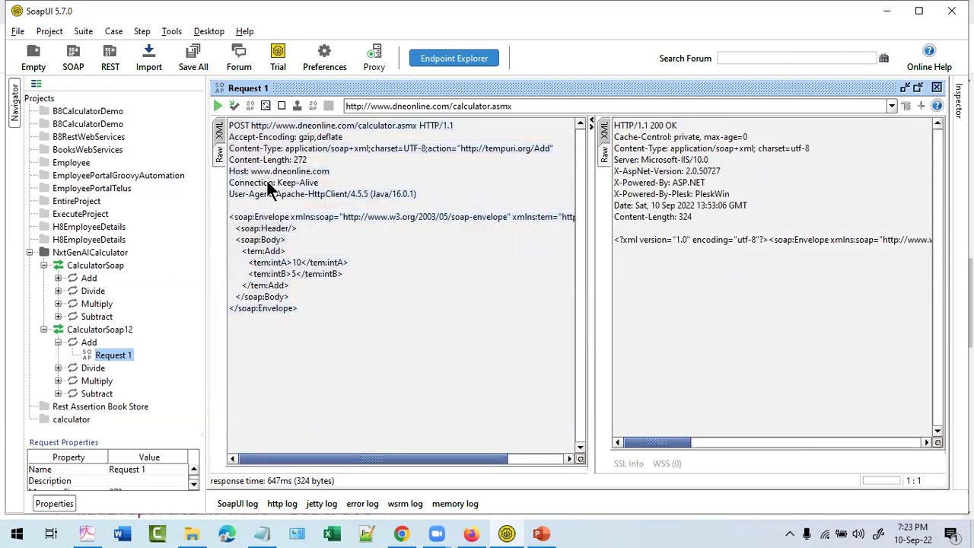
click(221, 131)
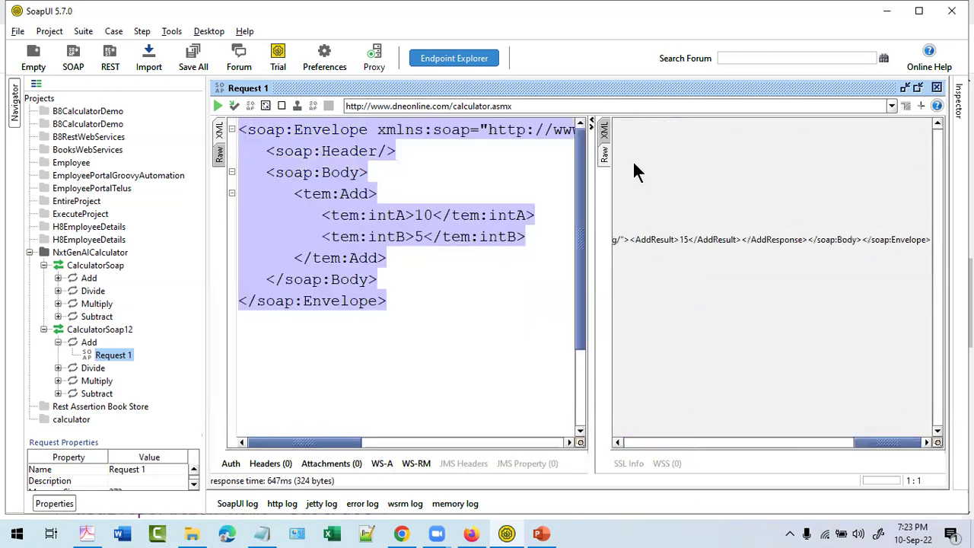
- Examine the raw response's status line, headers and XML content, and show the response in XML view
click(650, 441)
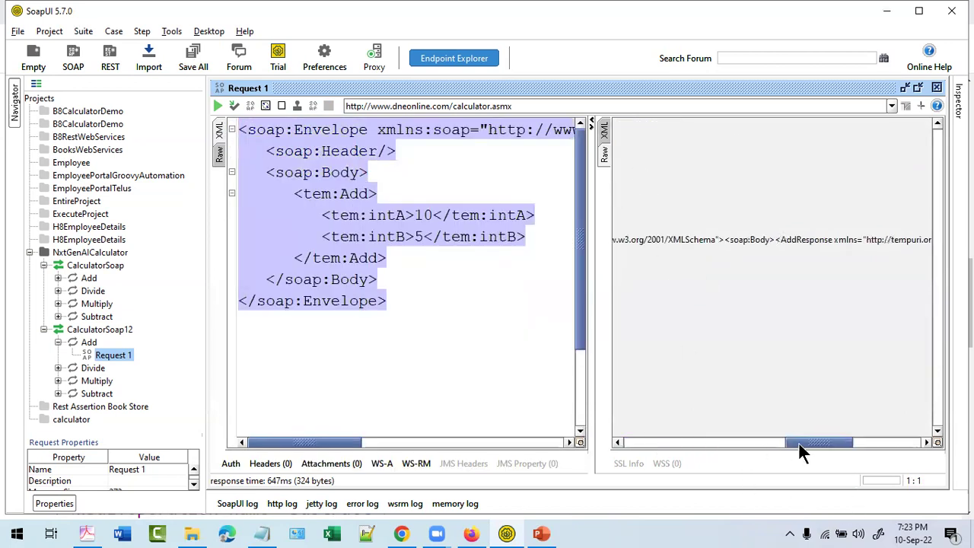
drag(792, 444, 572, 445)
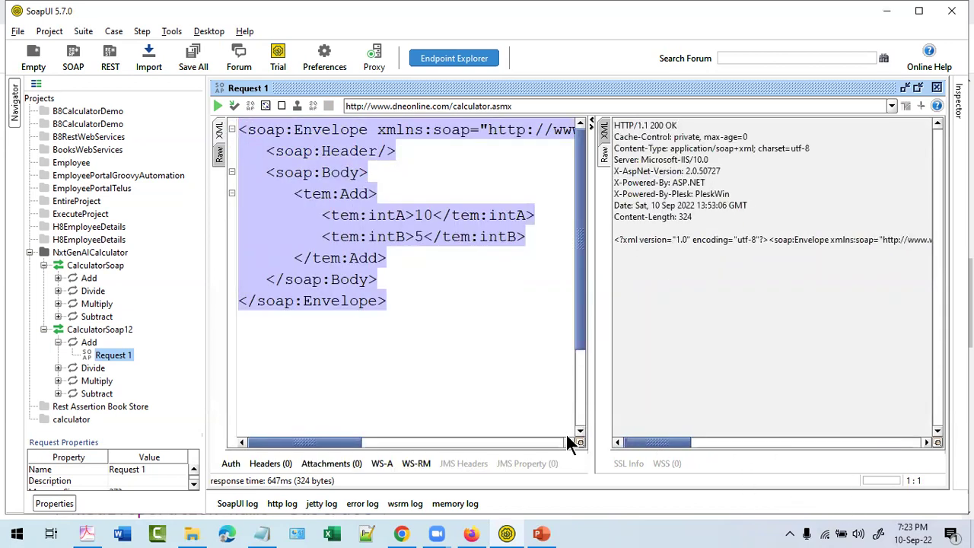
click(605, 130)
click(603, 155)
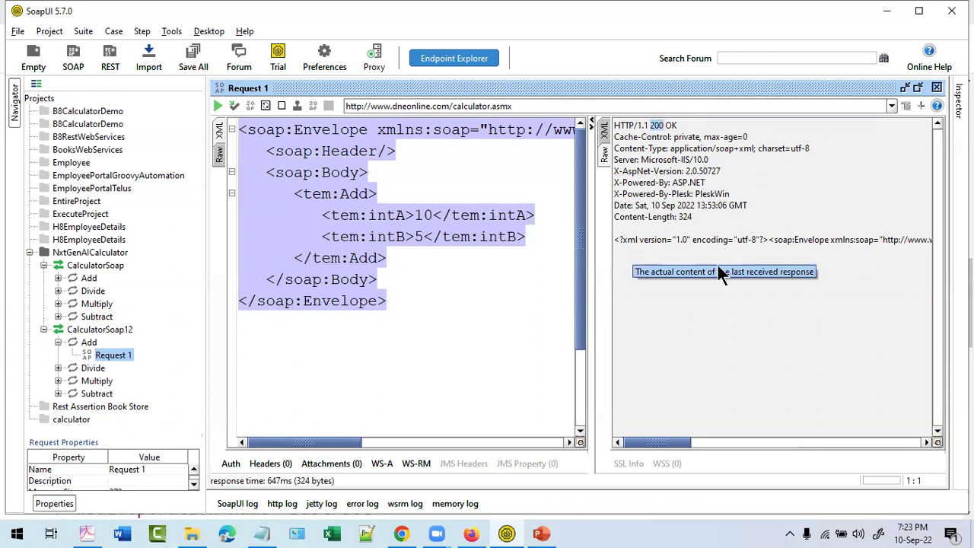
drag(608, 140, 730, 195)
click(604, 131)
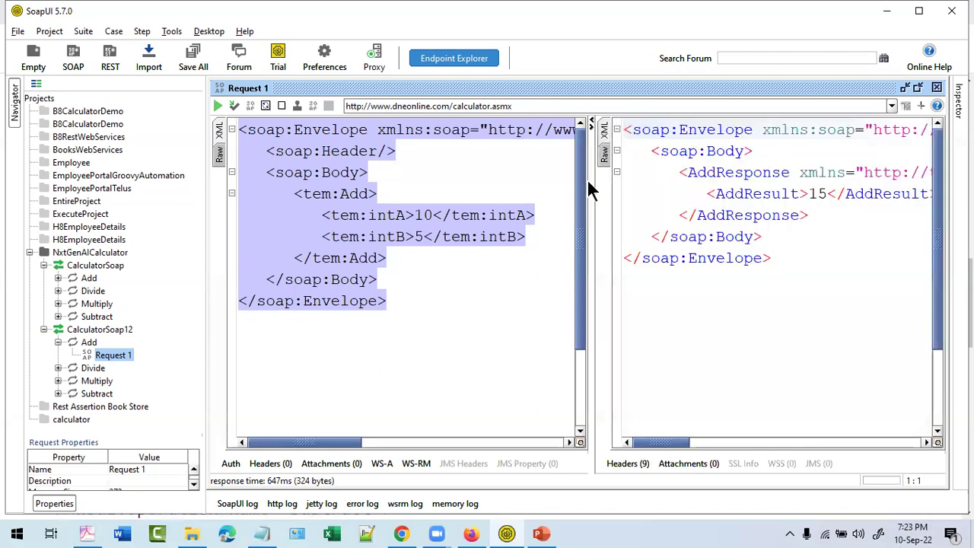
- Widen the response pane and examine the envelope, body and AddResult value against the request's intA and intB
drag(587, 188, 502, 180)
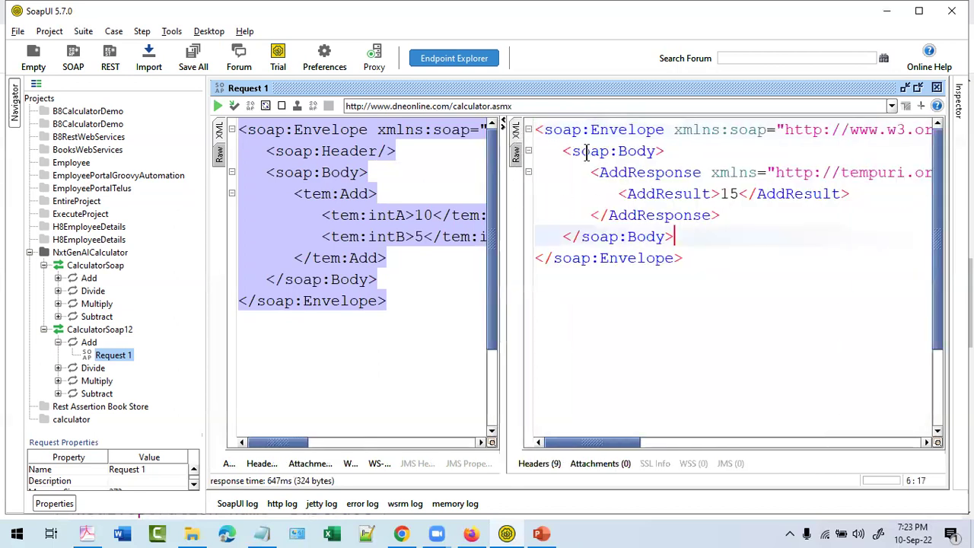
drag(545, 130, 646, 129)
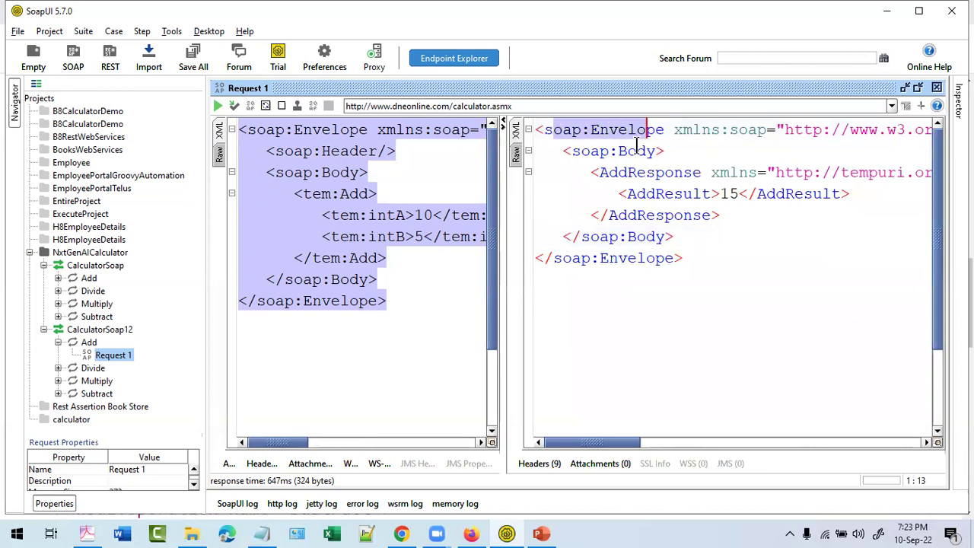
double_click(637, 150)
drag(689, 268, 536, 231)
drag(584, 172, 720, 193)
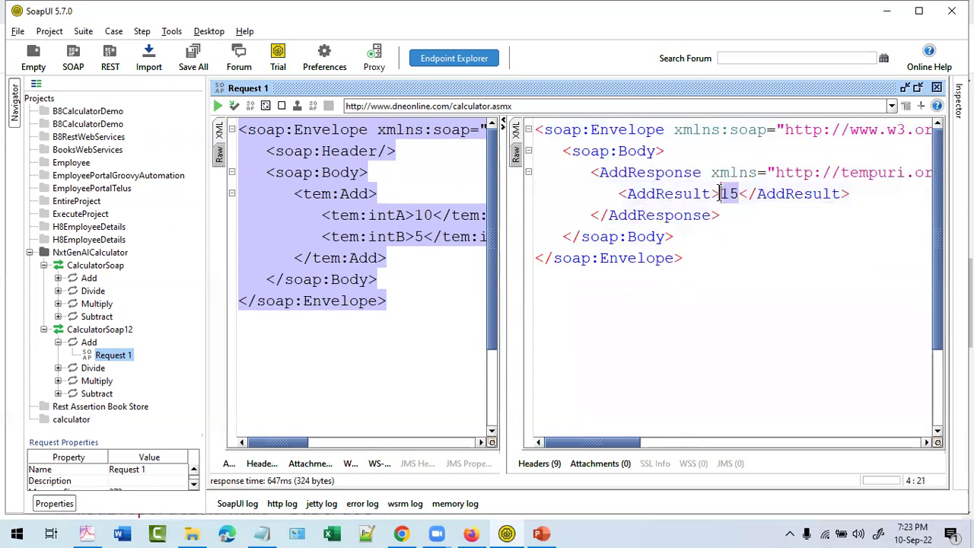
click(447, 231)
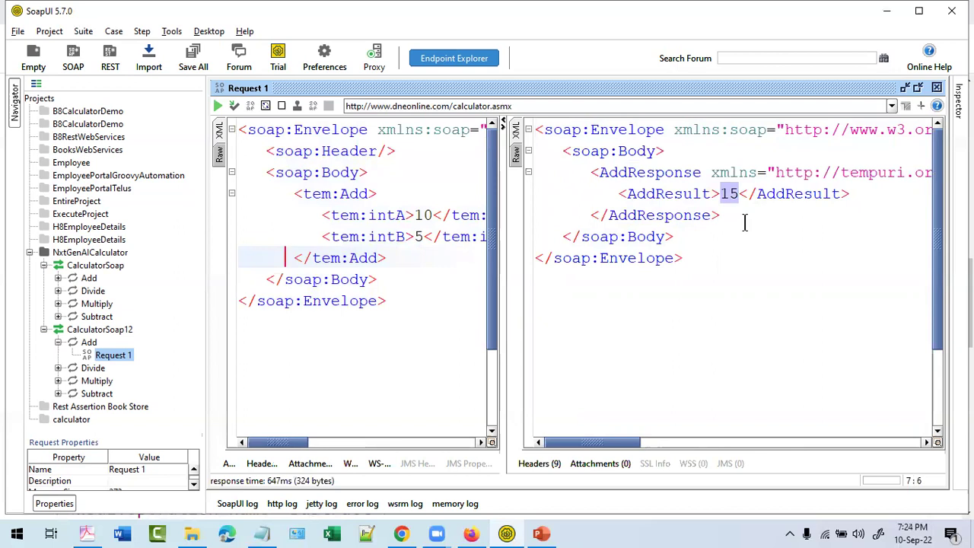
- Examine the Add response's body, AddResponse element and AddResult value in the XML view
click(730, 193)
drag(718, 236, 572, 155)
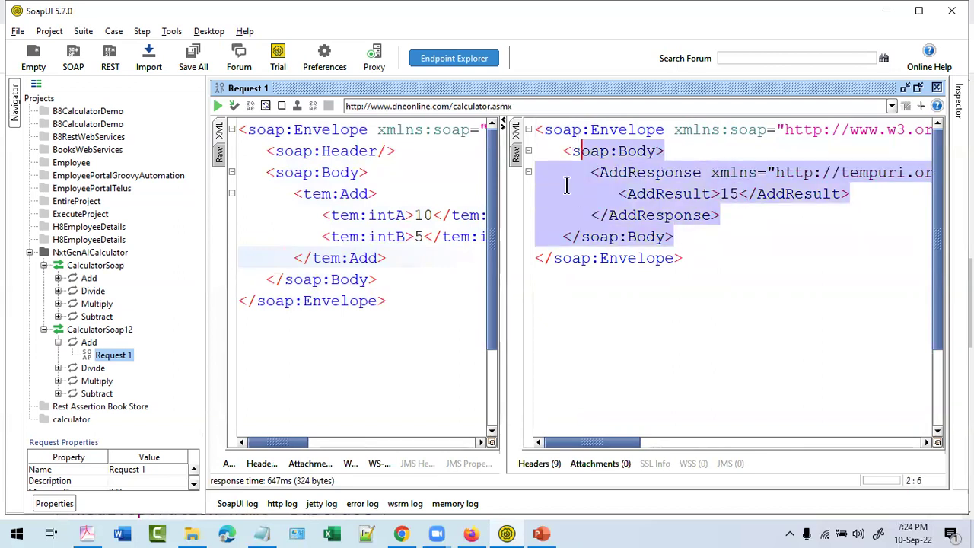
click(691, 227)
drag(729, 195, 743, 195)
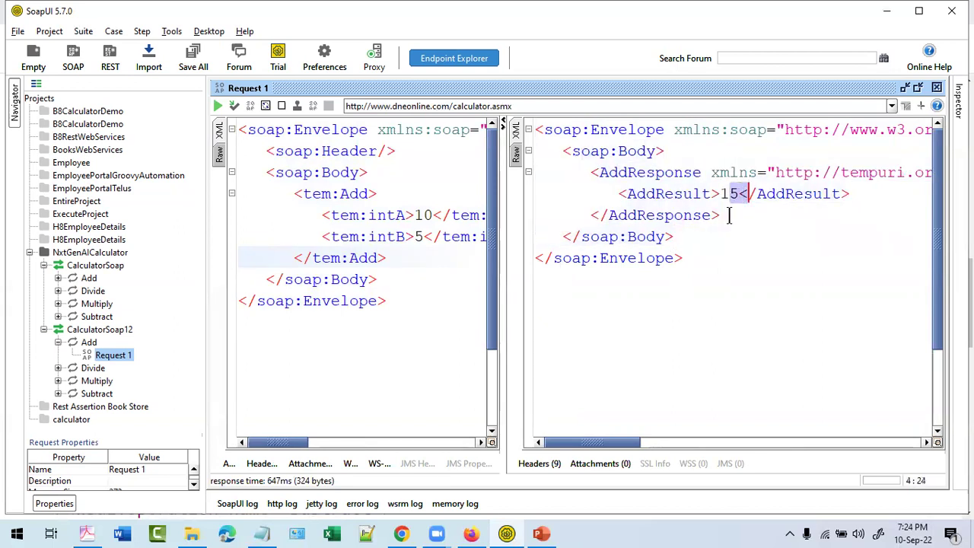
drag(608, 215, 701, 215)
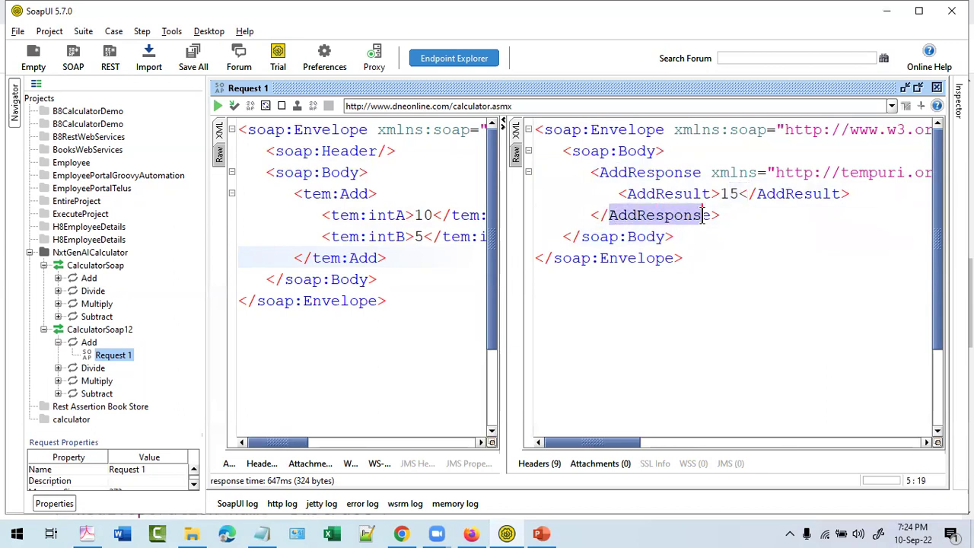
drag(716, 289, 575, 152)
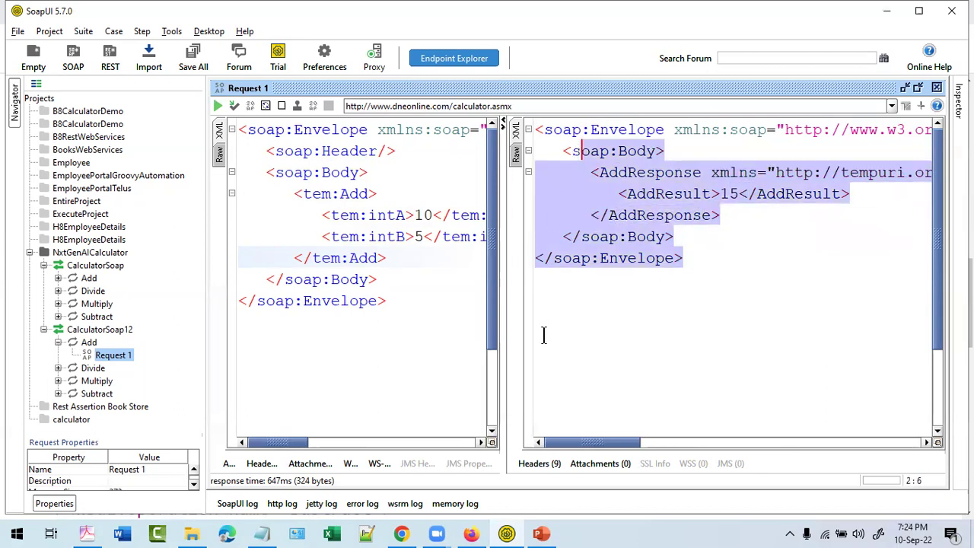
- Switch to Chrome and review the calculator WSDL's messages, CalculatorSoap12 binding and Calculator service ports
click(402, 533)
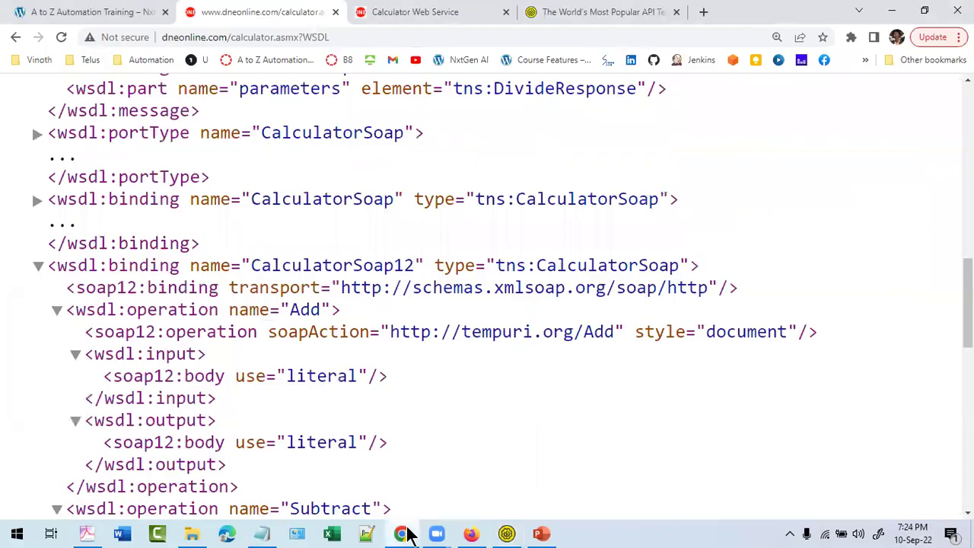
scroll(309, 329, up, 1)
scroll(474, 294, up, 10)
scroll(463, 293, down, 9)
scroll(468, 299, up, 5)
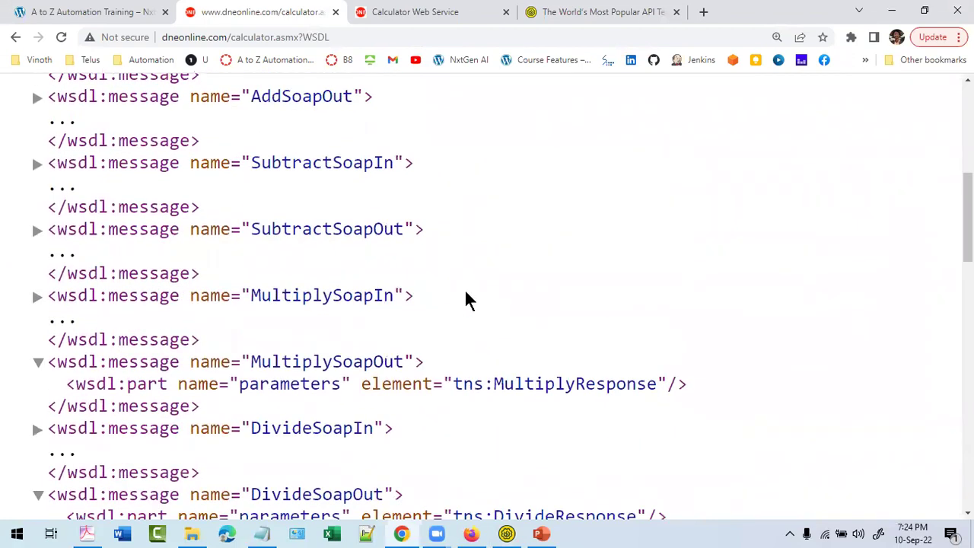
scroll(466, 298, down, 10)
scroll(465, 299, down, 7)
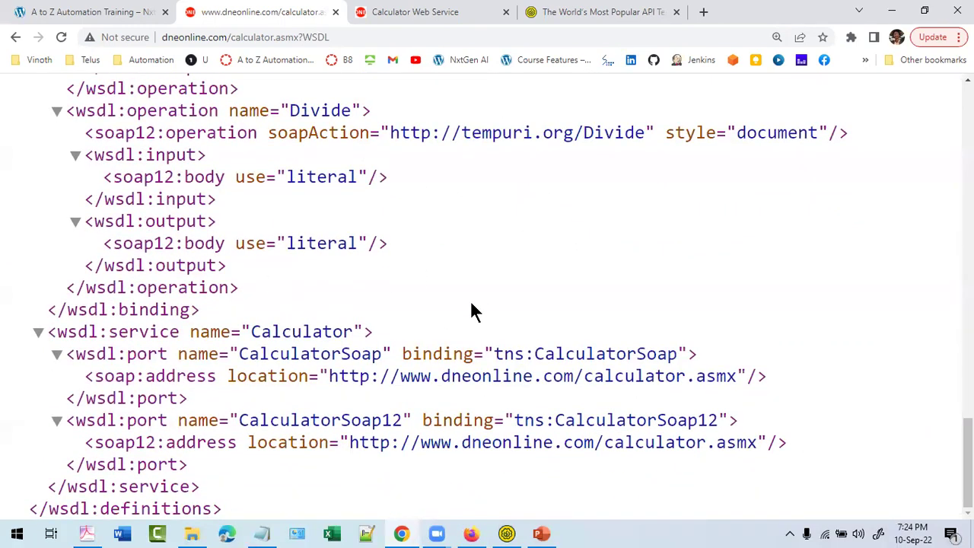
scroll(472, 303, up, 8)
- Switch back to SoapUI and widen the Add request pane so the complete intA and intB elements show
click(506, 533)
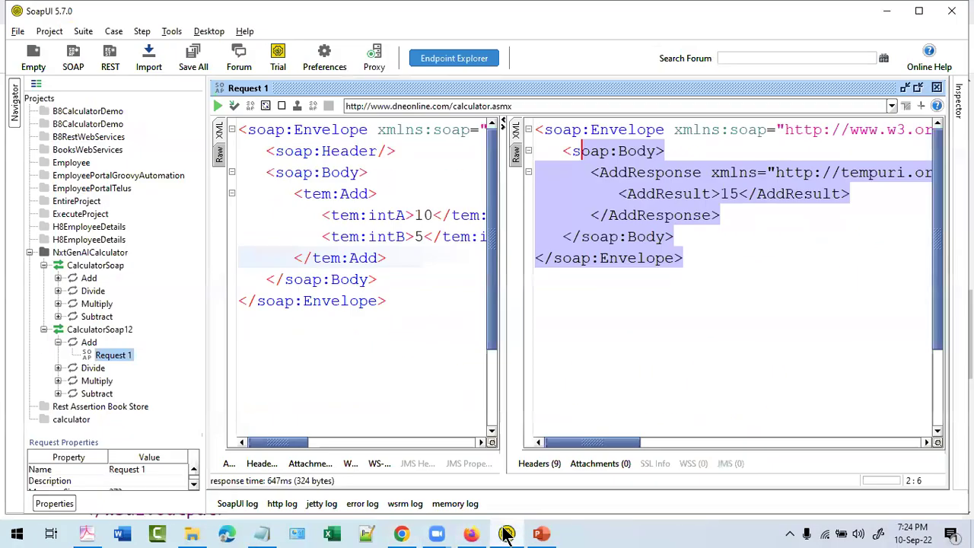
click(674, 258)
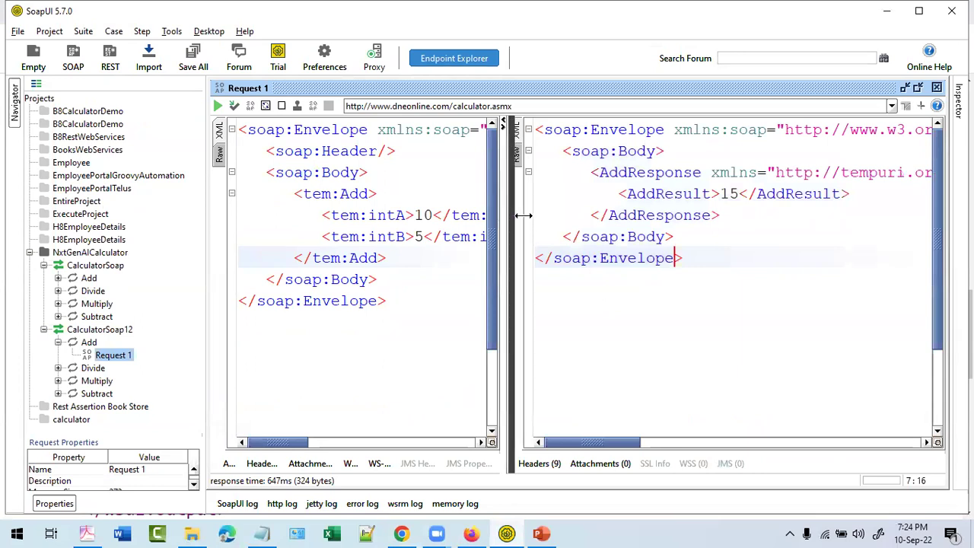
drag(516, 216, 560, 220)
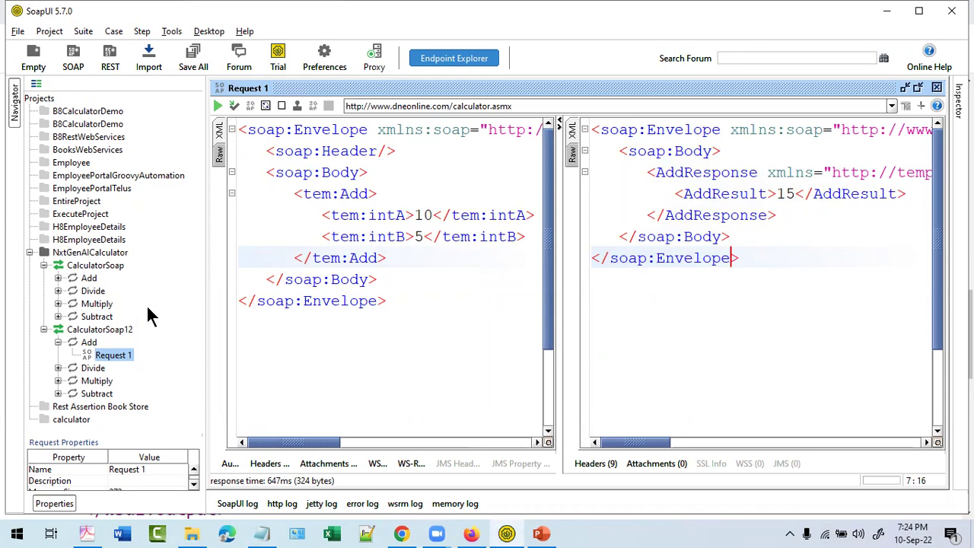
click(738, 212)
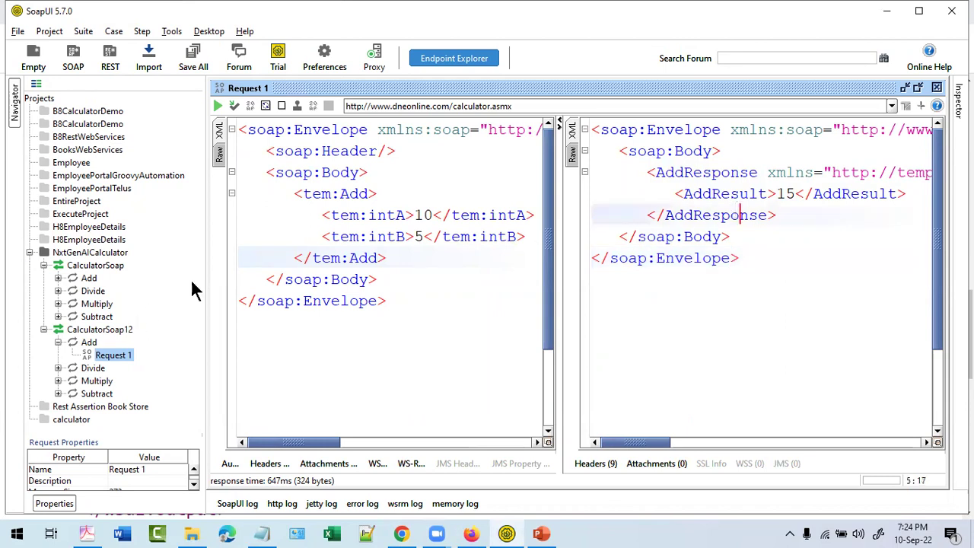
- Open Request 1 of the CalculatorSoap12 Multiply operation and enter 10 for intA and 20 for intB
click(58, 381)
double_click(106, 394)
click(443, 236)
click(438, 235)
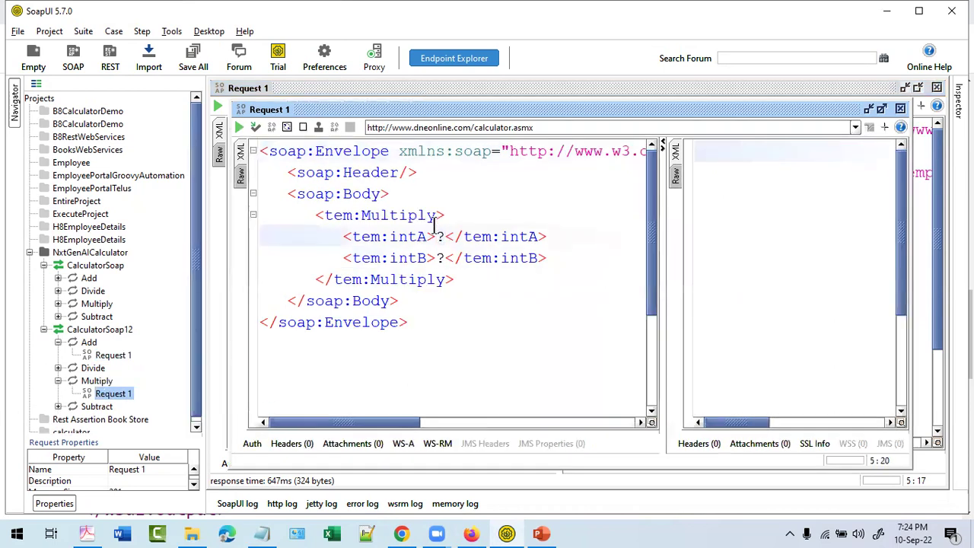
double_click(440, 236)
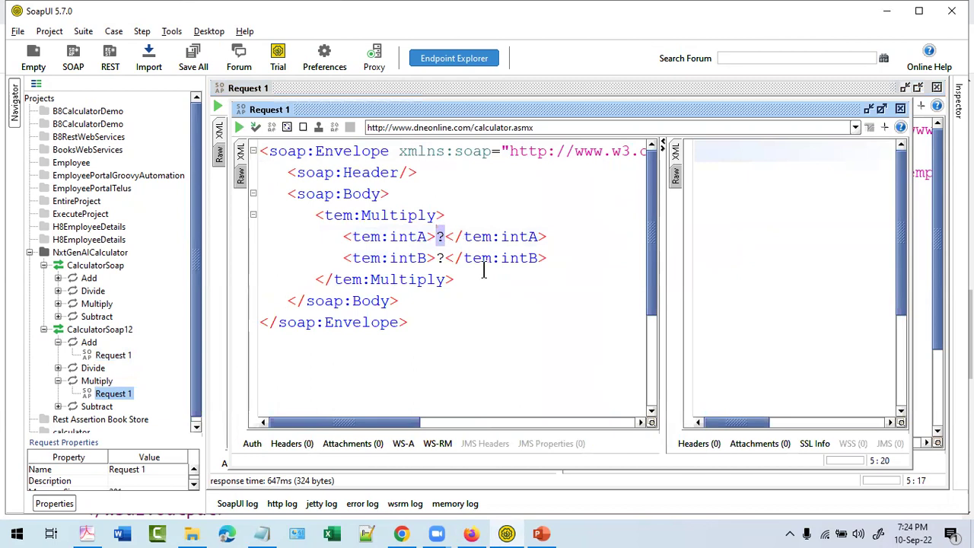
text(10)
click(440, 258)
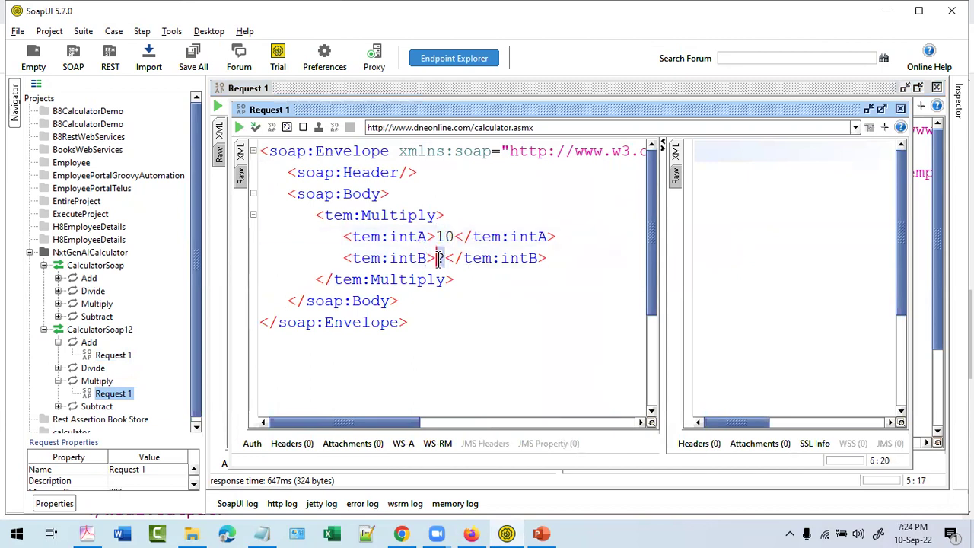
text(20)
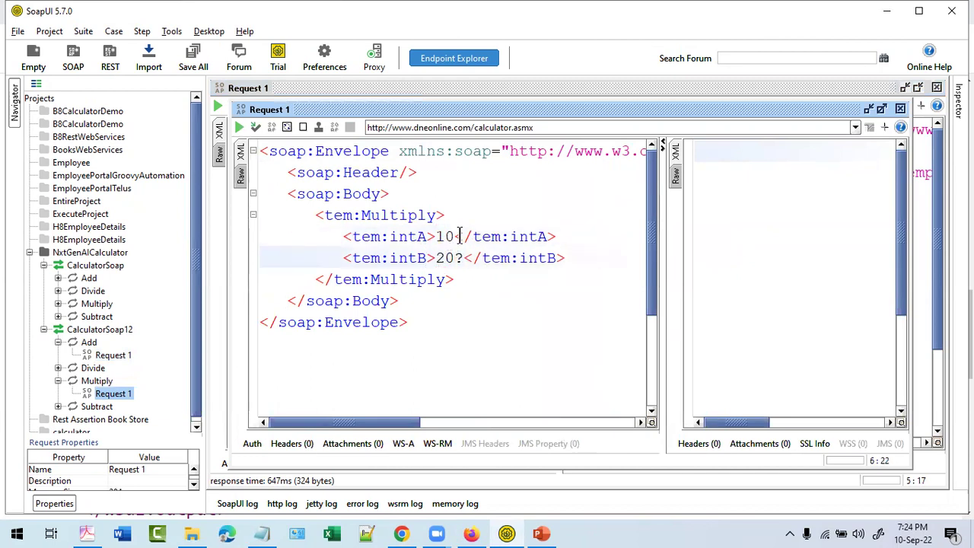
- Submit the Multiply request to the calculator endpoint
drag(288, 236, 556, 236)
click(238, 127)
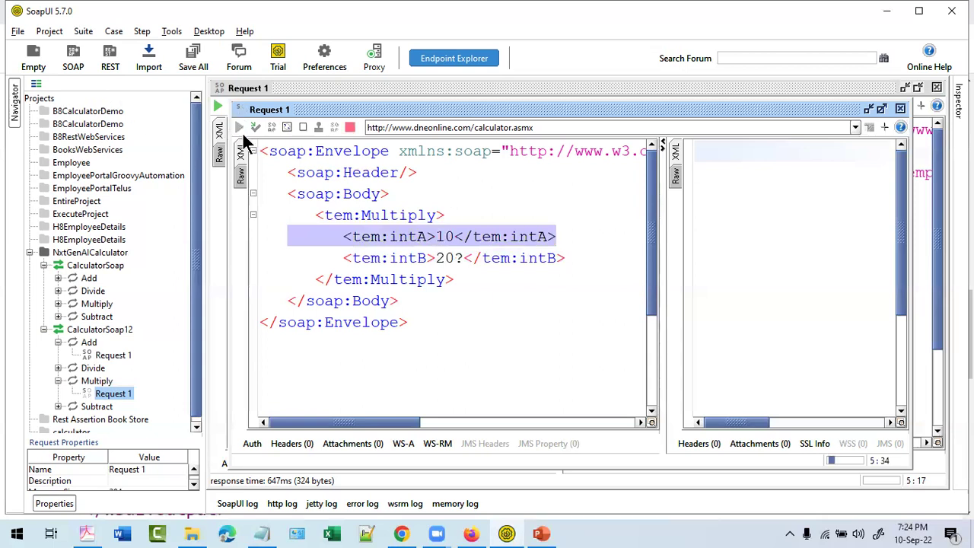
click(543, 298)
- Remove the leftover question mark after 20 in intB and resubmit the Multiply request
click(464, 259)
key(BackSpace)
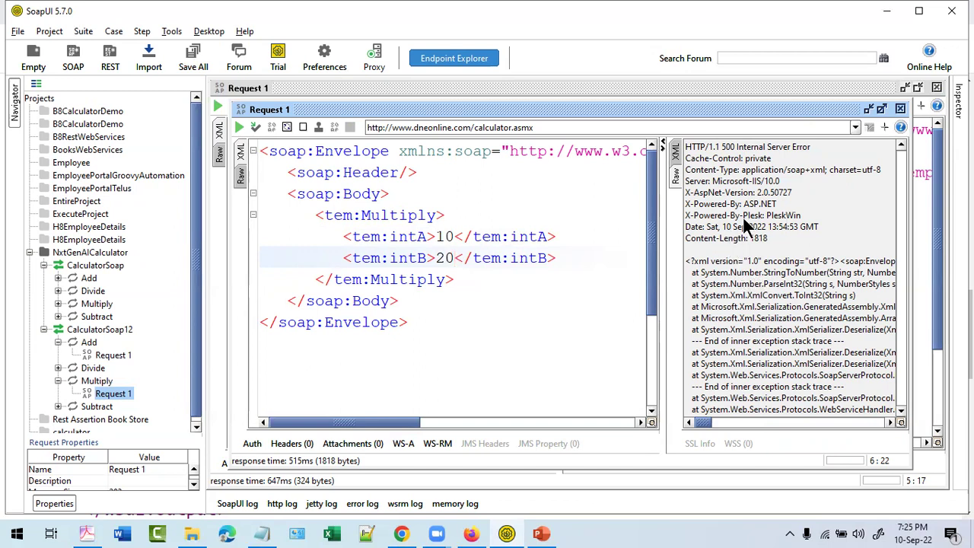
drag(709, 419, 683, 416)
click(239, 126)
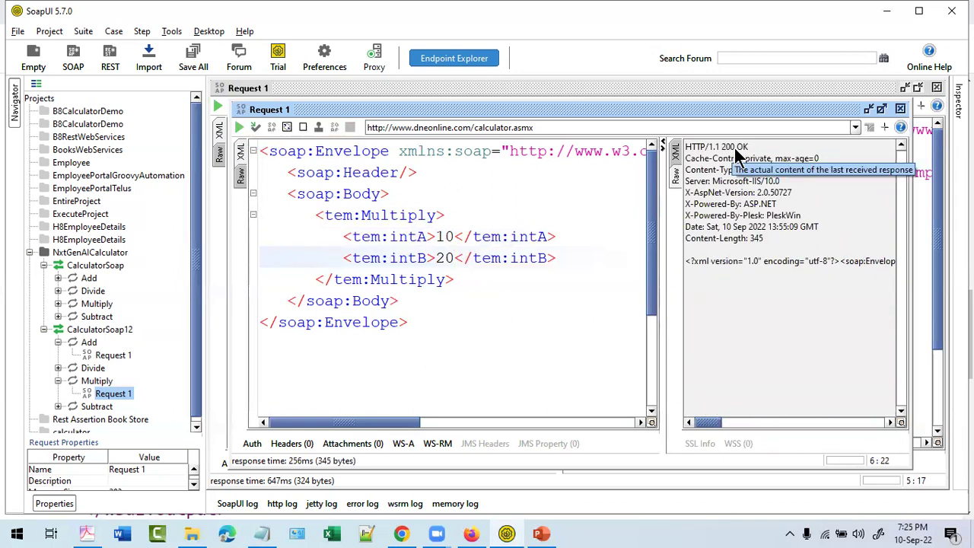
- Show the Multiply response in XML view and compare MultiplyResult with the request's intA and intB in resized panes
click(675, 151)
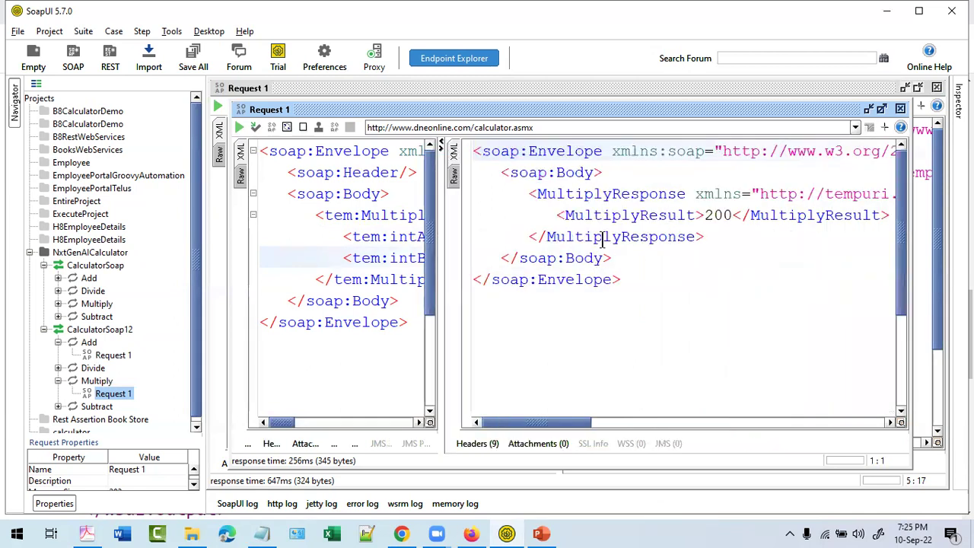
drag(445, 234, 543, 230)
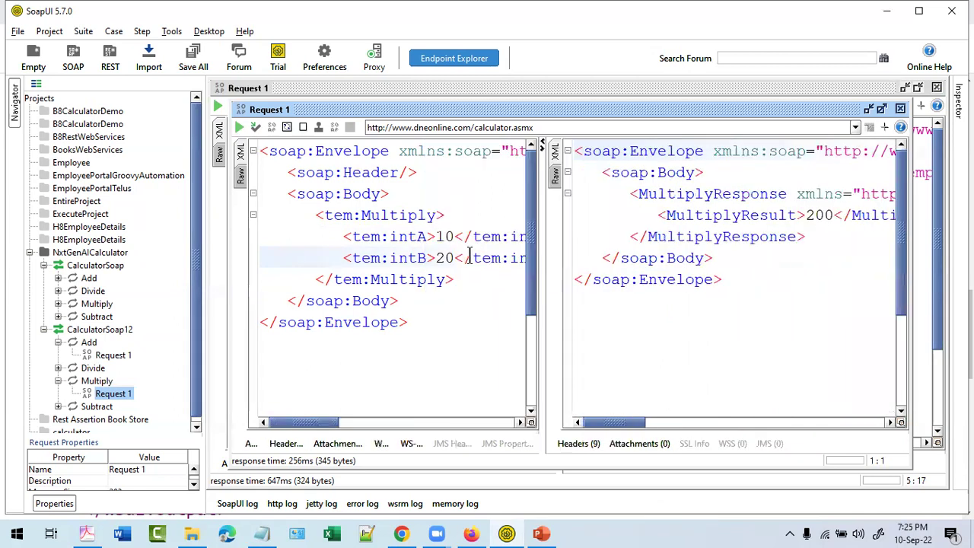
double_click(390, 236)
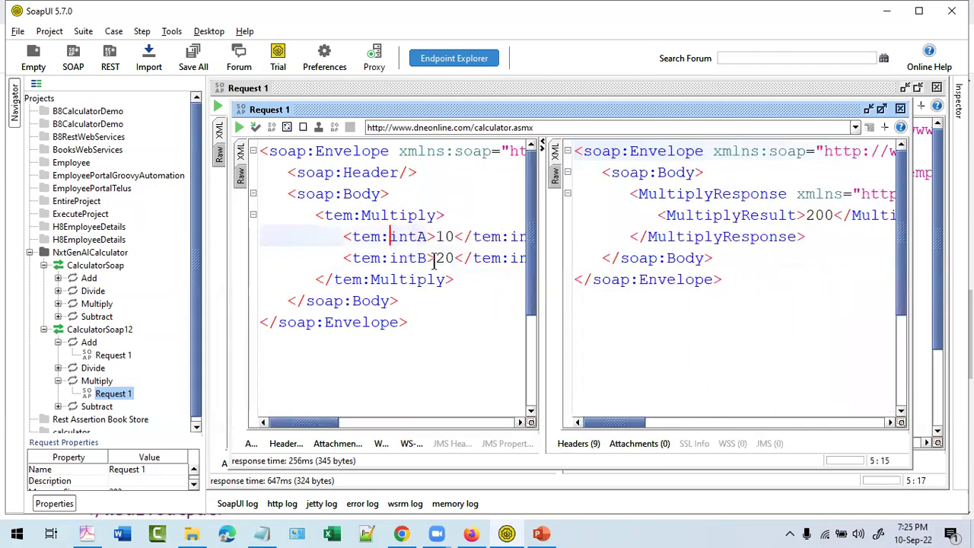
drag(427, 258, 409, 258)
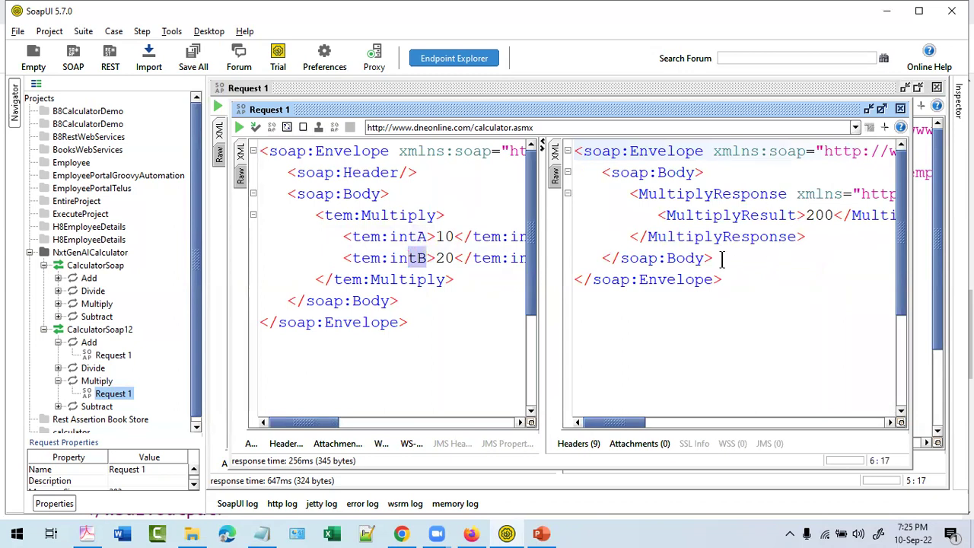
click(806, 215)
drag(715, 259, 593, 199)
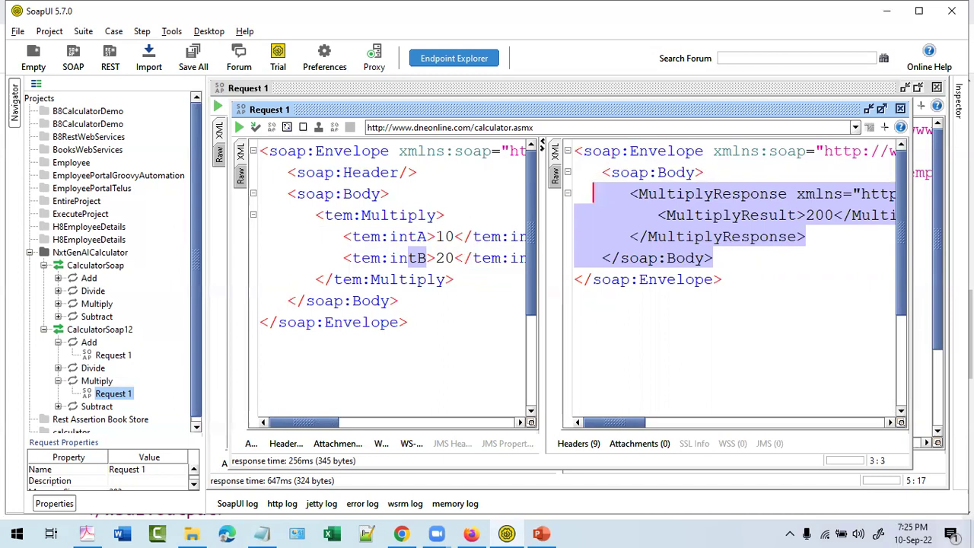
- Bring the Add request window in front of the Multiply window and highlight its entire request and response XML
drag(479, 113, 471, 164)
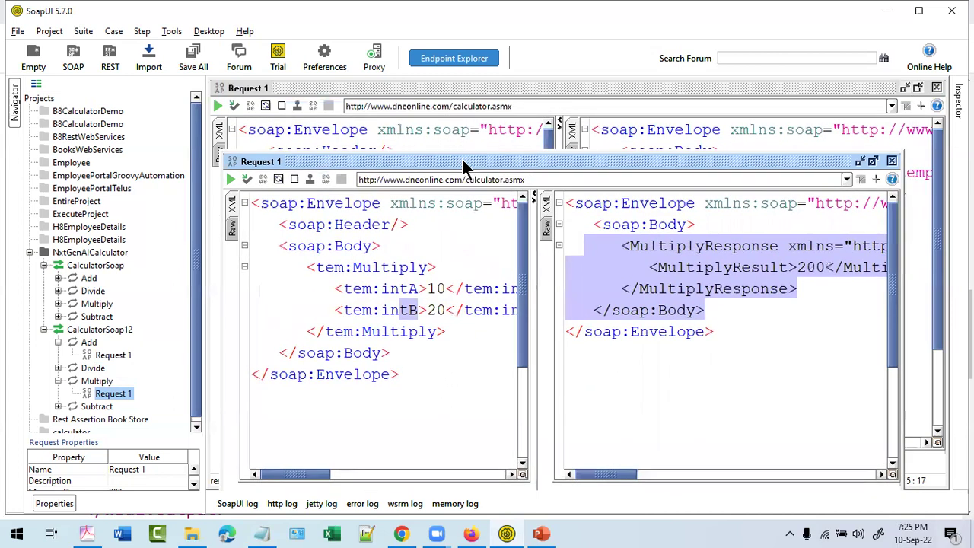
click(371, 106)
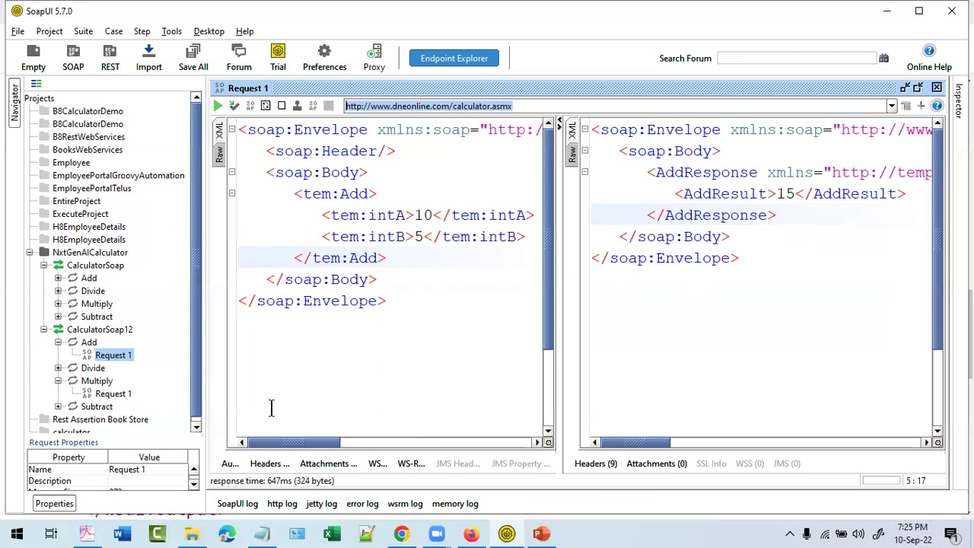
click(399, 335)
key(ctrl+a)
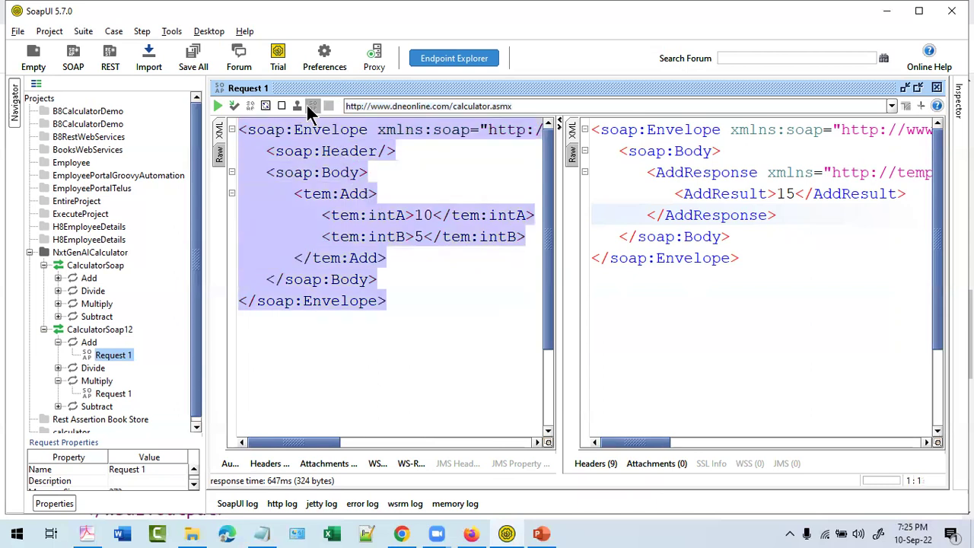
click(312, 105)
click(514, 285)
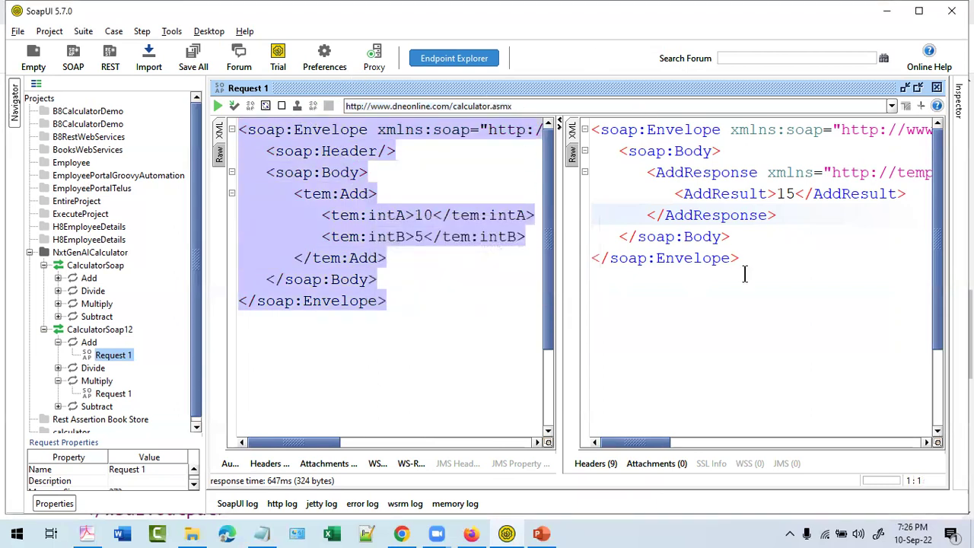
key(ctrl+a)
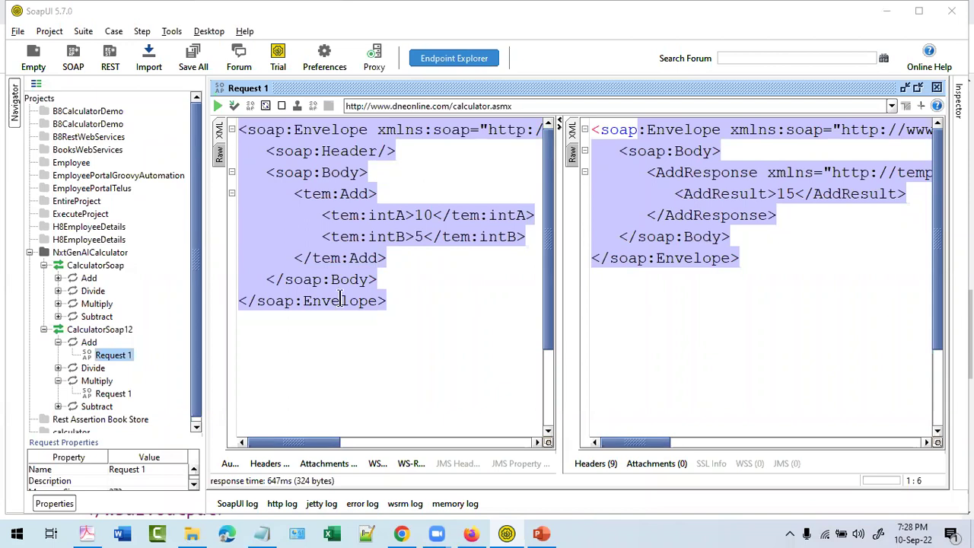
- Switch to Chrome and locate the Subtract operation in the WSDL's CalculatorSoap12 binding, highlighting its name
click(399, 533)
scroll(320, 282, down, 5)
scroll(331, 304, down, 3)
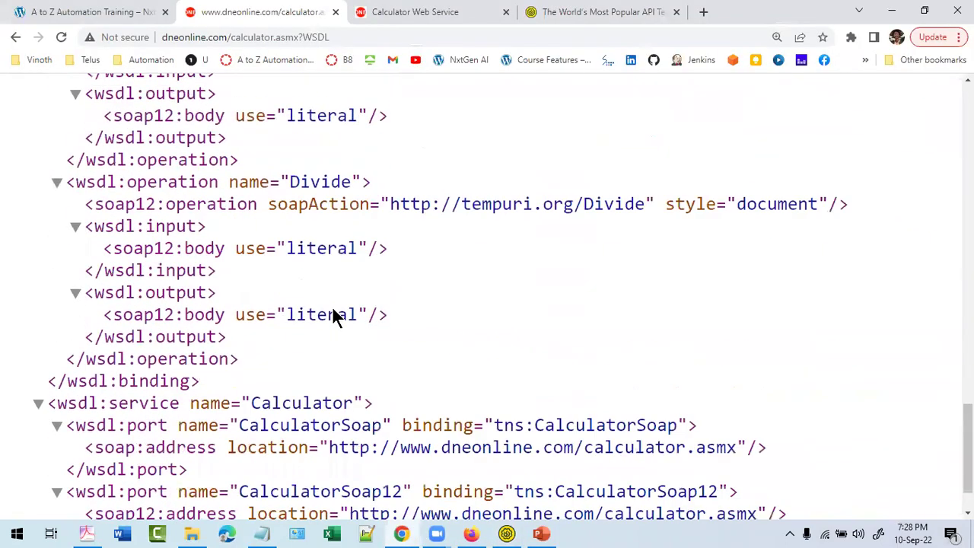
scroll(319, 300, up, 10)
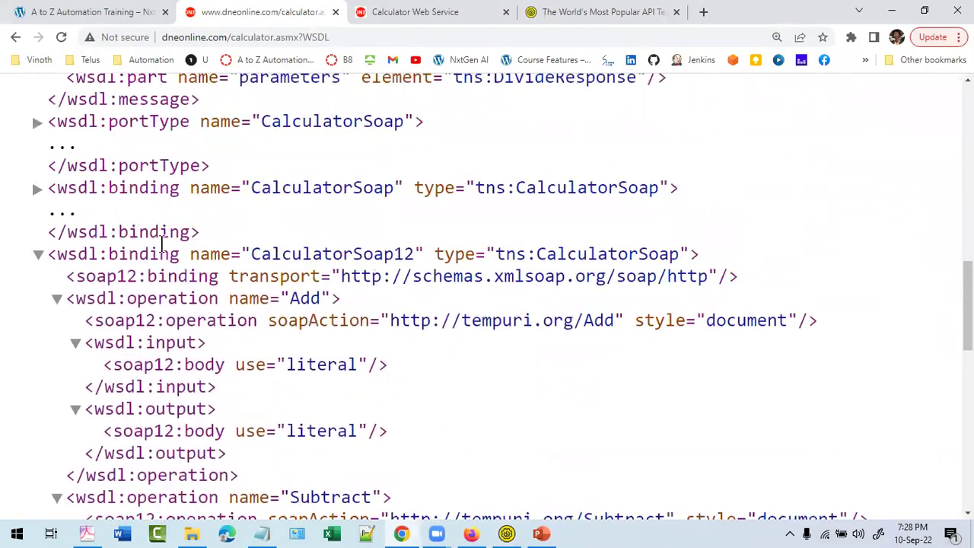
scroll(161, 243, down, 3)
drag(229, 213, 364, 212)
drag(129, 212, 370, 212)
- Examine the Add operation's input and output elements in the WSDL, and the remaining operations through the Calculator service ports
scroll(366, 223, up, 2)
scroll(365, 222, up, 1)
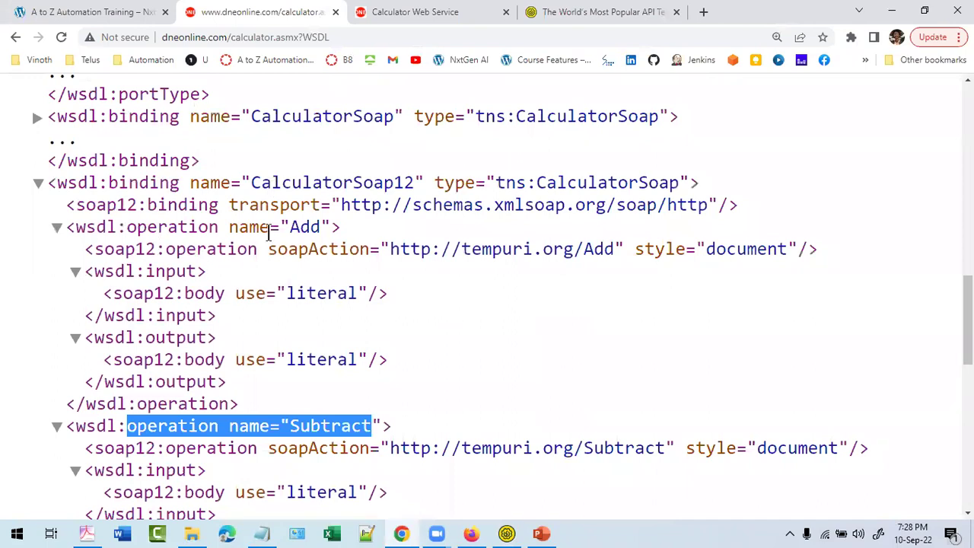
drag(197, 227, 340, 227)
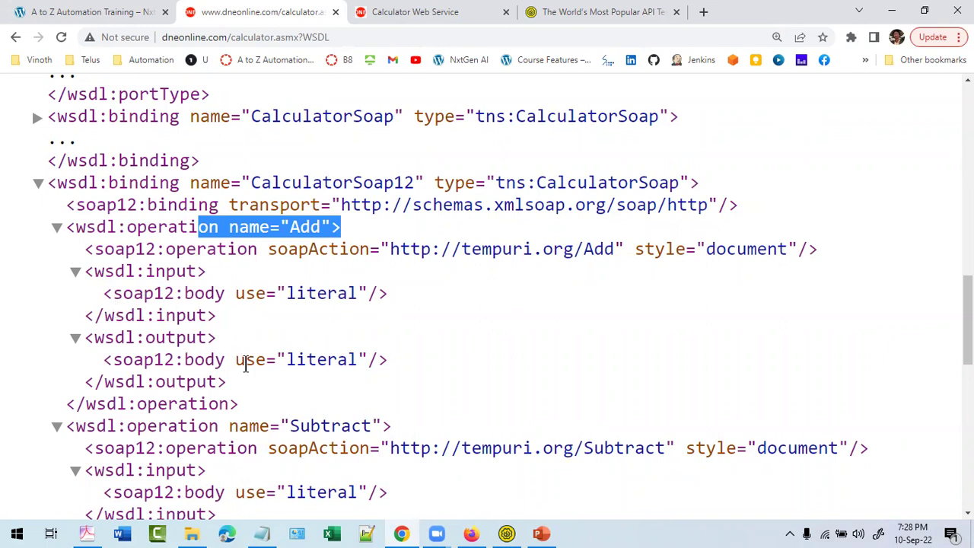
scroll(297, 329, down, 1)
drag(285, 289, 96, 224)
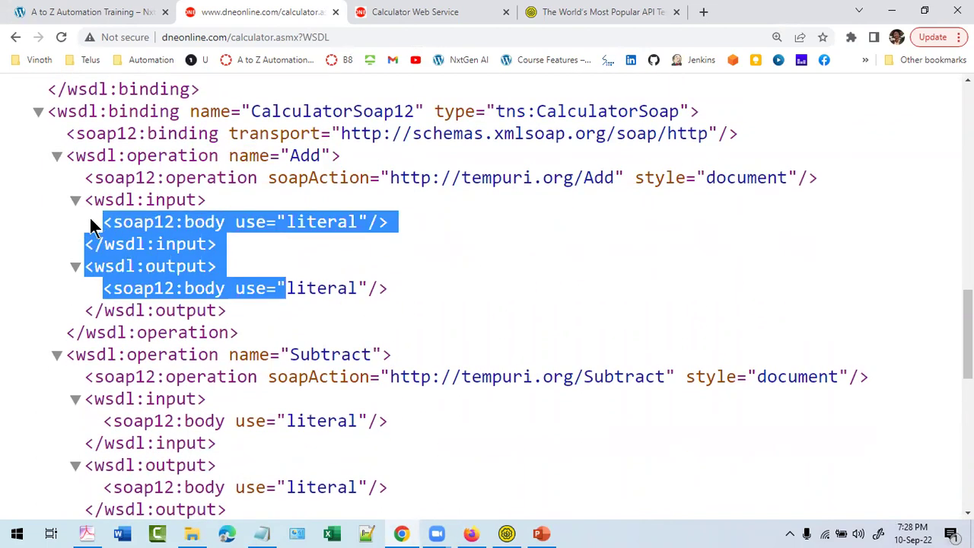
scroll(267, 307, down, 3)
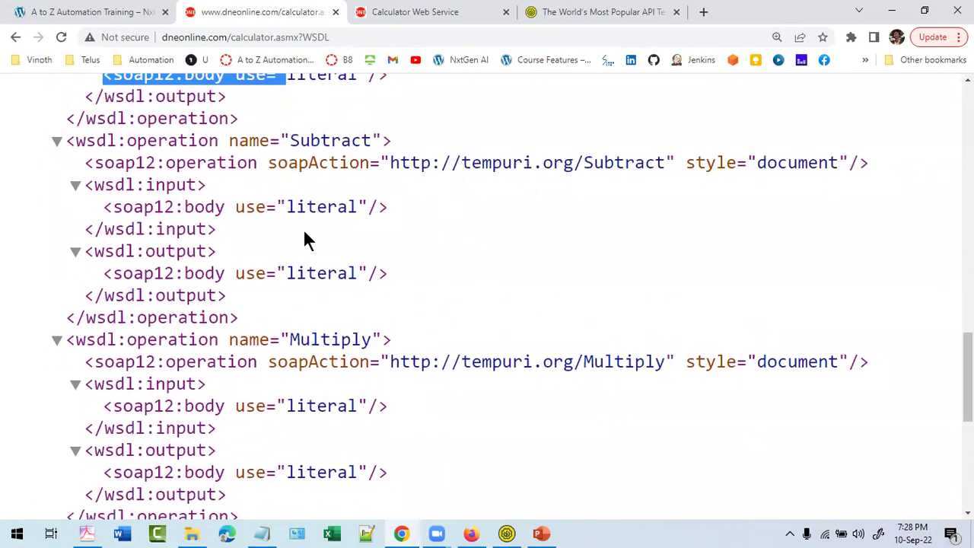
scroll(304, 240, down, 3)
scroll(304, 236, down, 3)
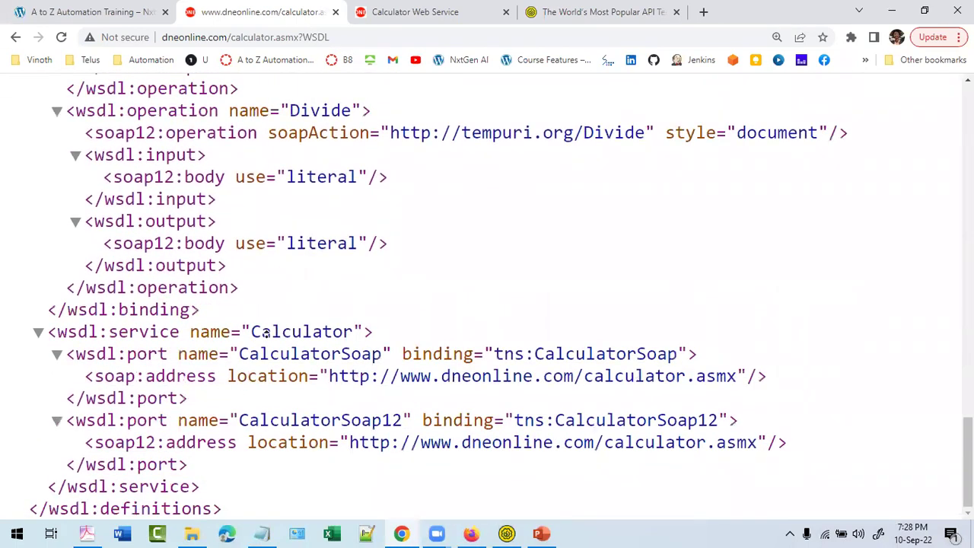
- Expand the collapsed AddSoapOut and DivideSoapIn message nodes in the WSDL
scroll(258, 372, up, 1)
scroll(367, 426, up, 20)
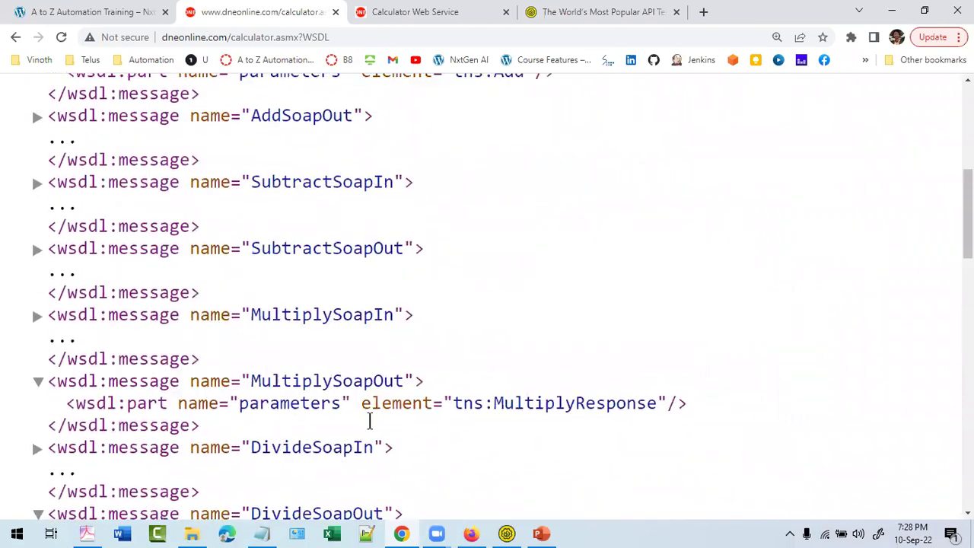
scroll(276, 376, up, 2)
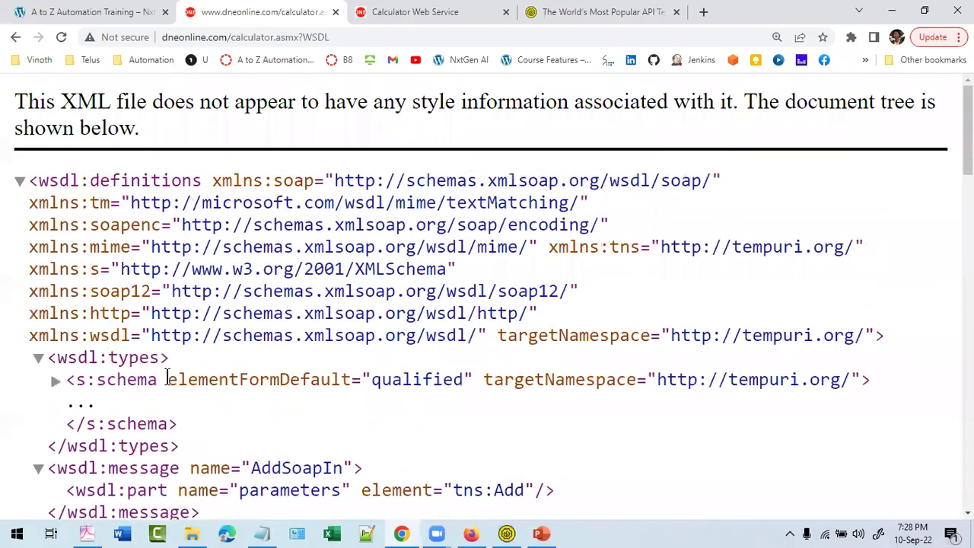
scroll(200, 373, down, 4)
click(36, 251)
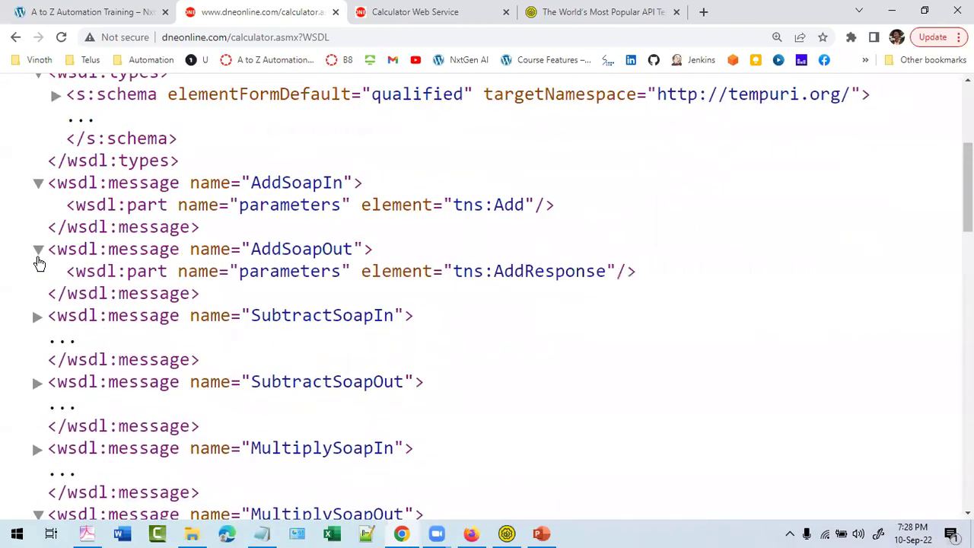
scroll(67, 325, down, 3)
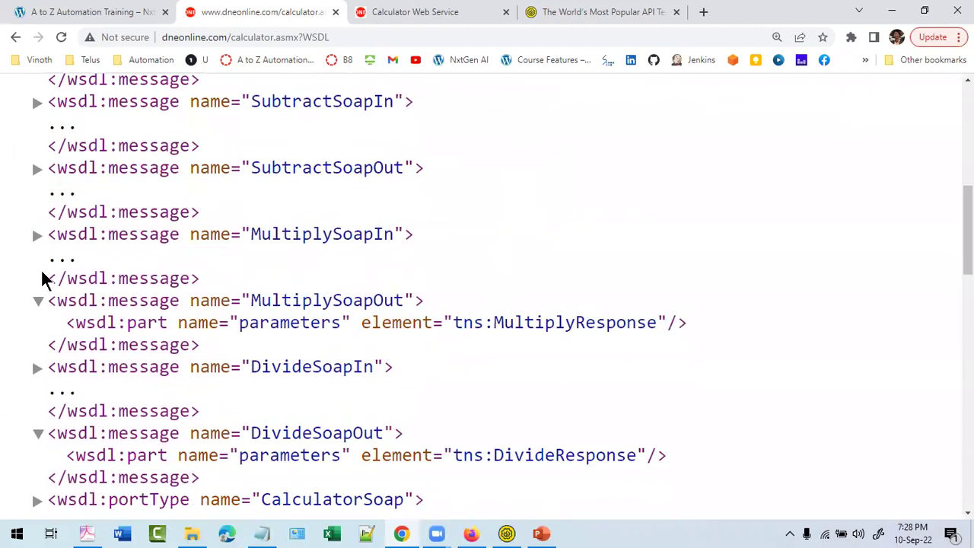
scroll(43, 276, down, 3)
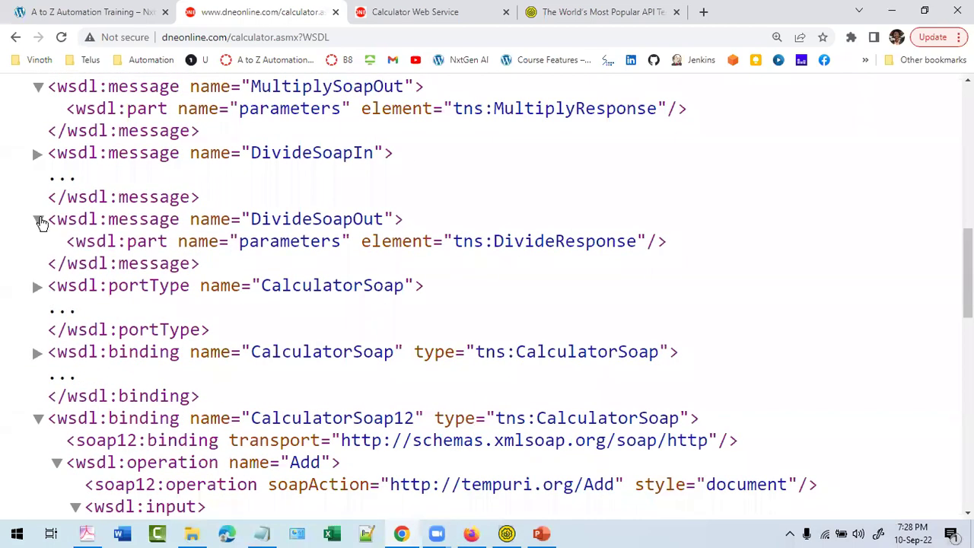
click(37, 155)
- Examine the Add, Subtract, Multiply and Divide operations of the CalculatorSoap12 binding through the Calculator service ports
scroll(57, 222, down, 3)
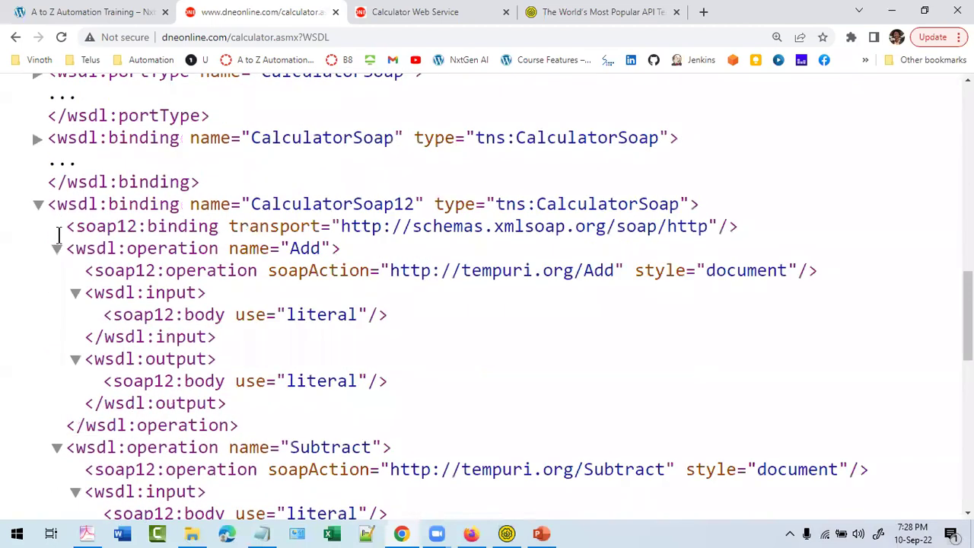
scroll(76, 293, down, 1)
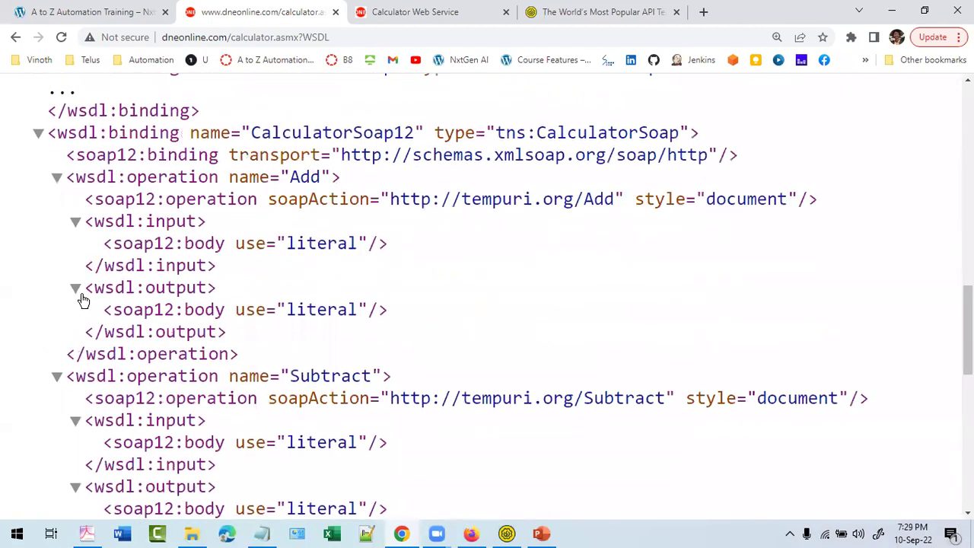
scroll(89, 329, down, 2)
scroll(88, 329, down, 2)
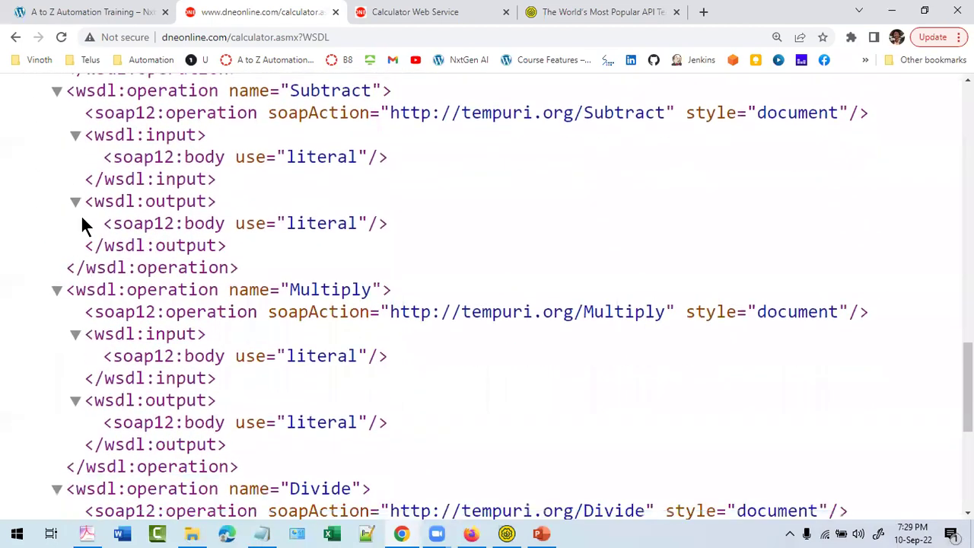
scroll(90, 241, down, 1)
scroll(112, 319, down, 4)
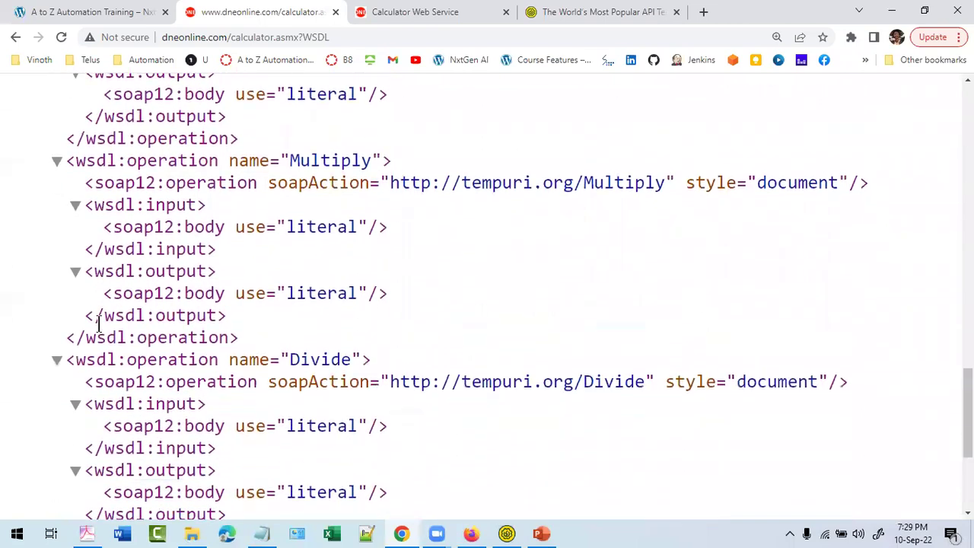
scroll(120, 312, down, 1)
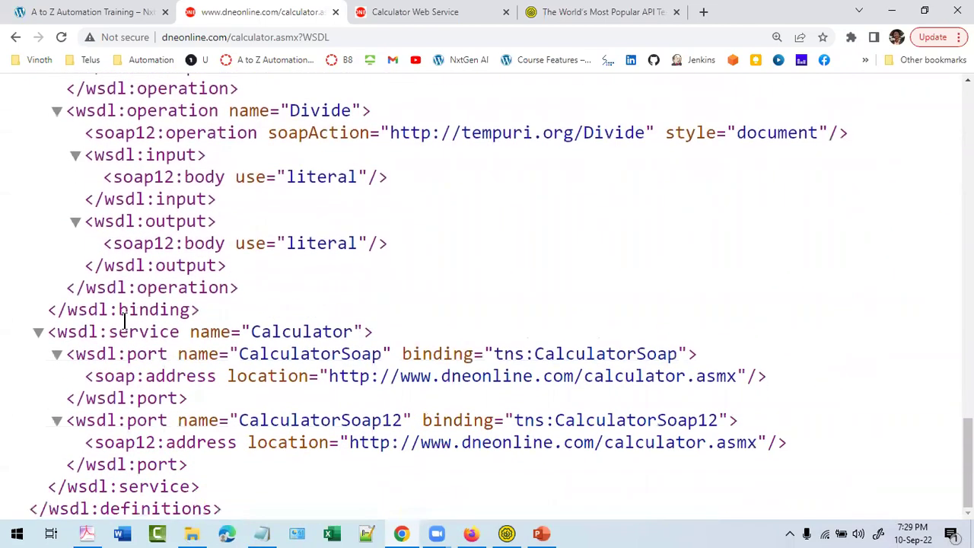
- Highlight the XML style notice at the start of the WSDL and review the document through its service ports
scroll(163, 442, up, 20)
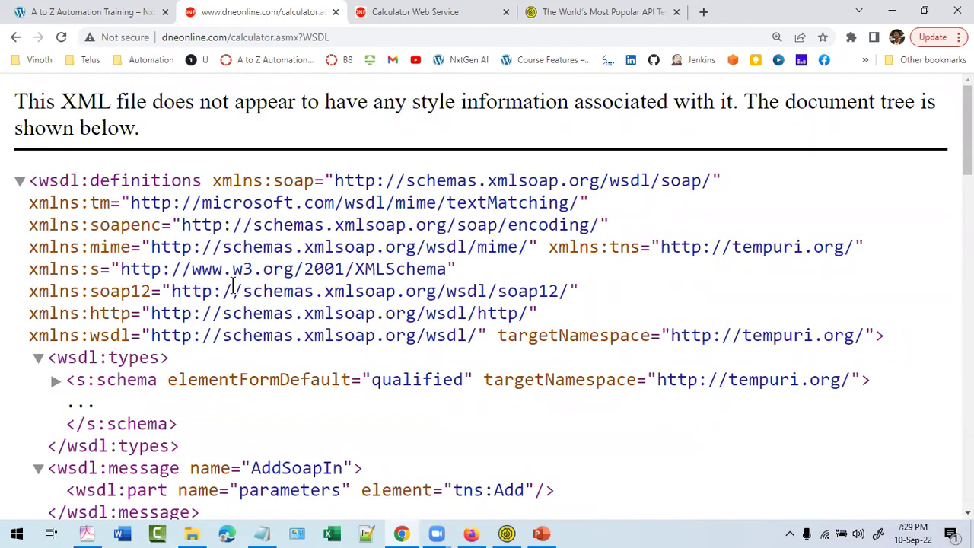
drag(142, 129, 61, 101)
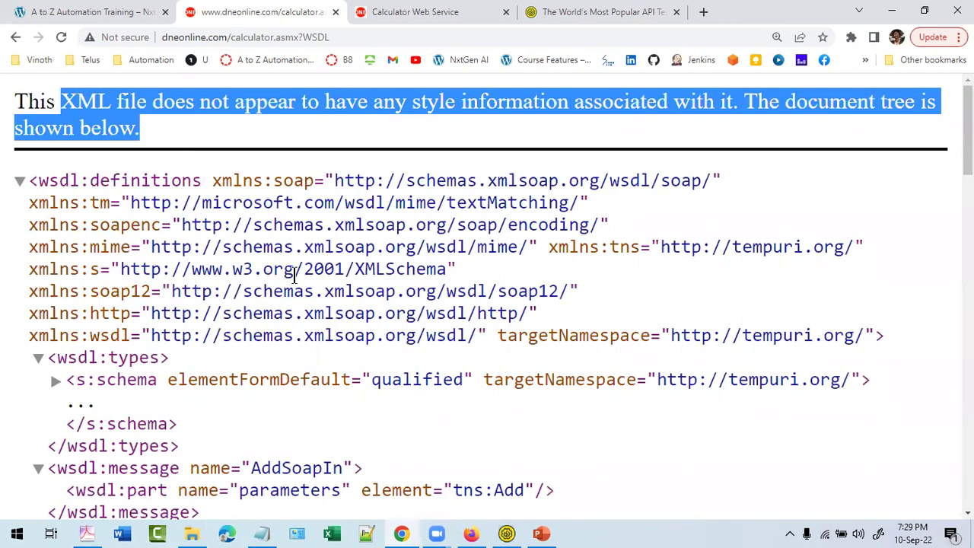
scroll(304, 289, down, 5)
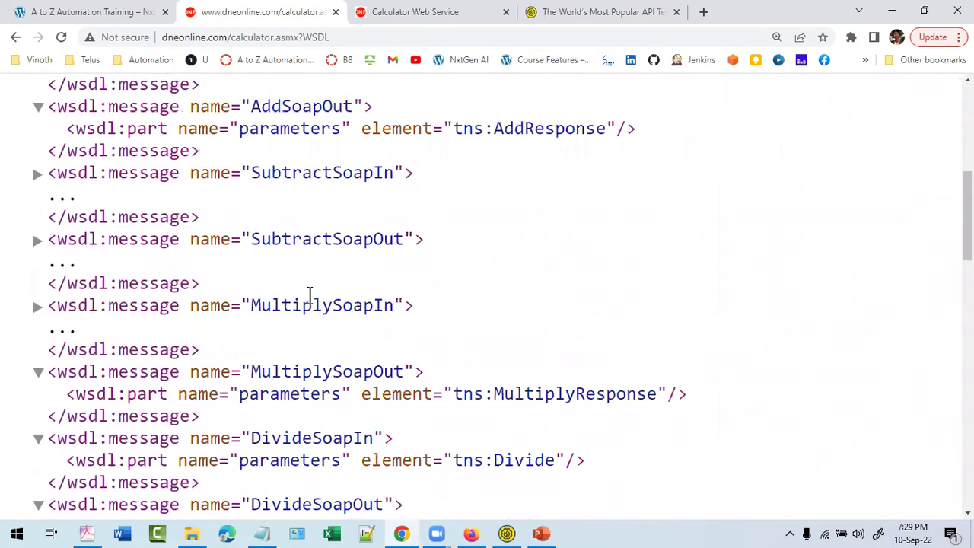
scroll(310, 301, down, 15)
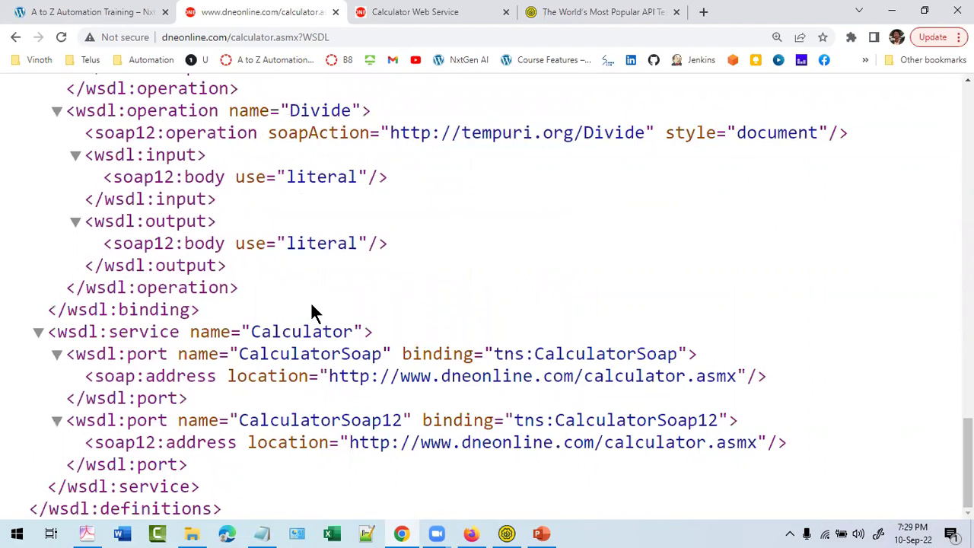
scroll(319, 315, up, 6)
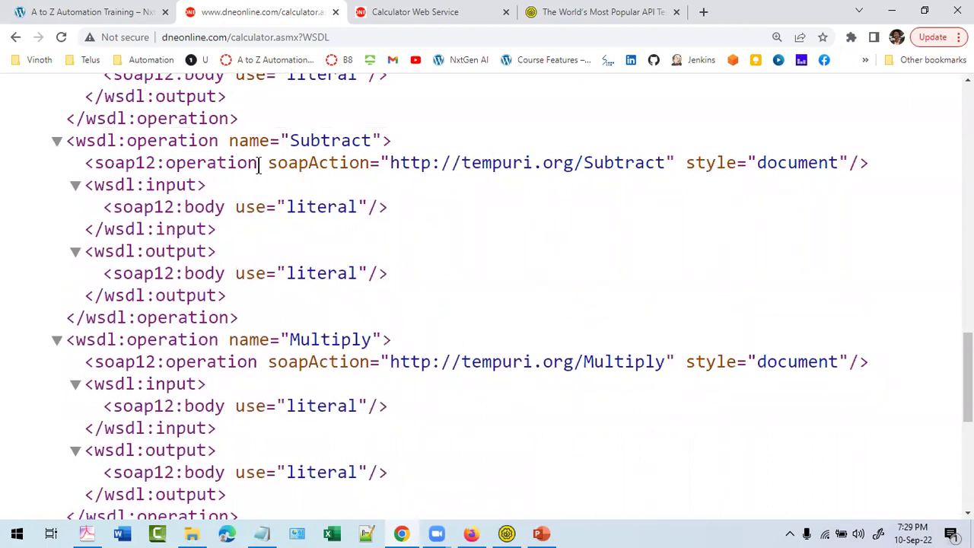
scroll(304, 191, up, 10)
- Switch to SoapUI and highlight the Add request's endpoint URL, followed by its entire request XML
click(507, 533)
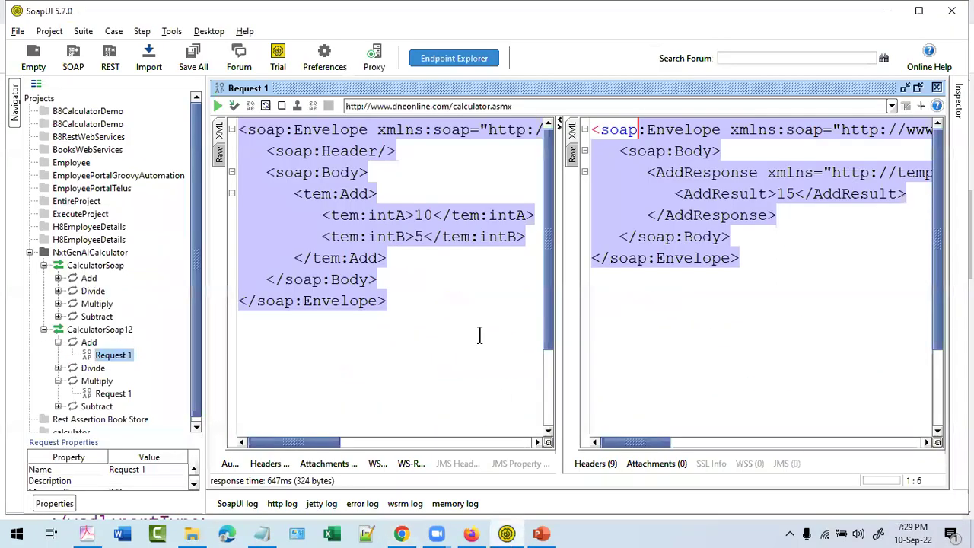
drag(520, 106, 344, 106)
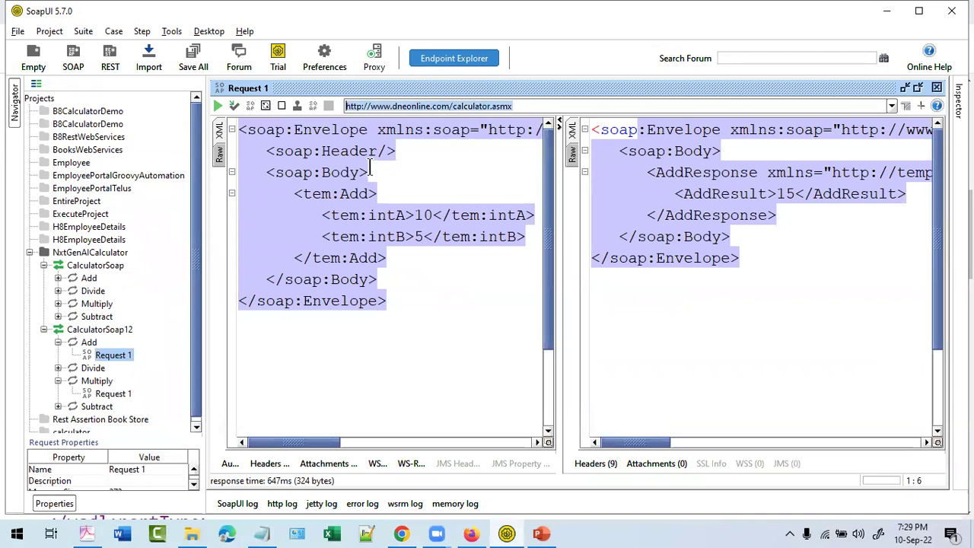
scroll(99, 263, down, 1)
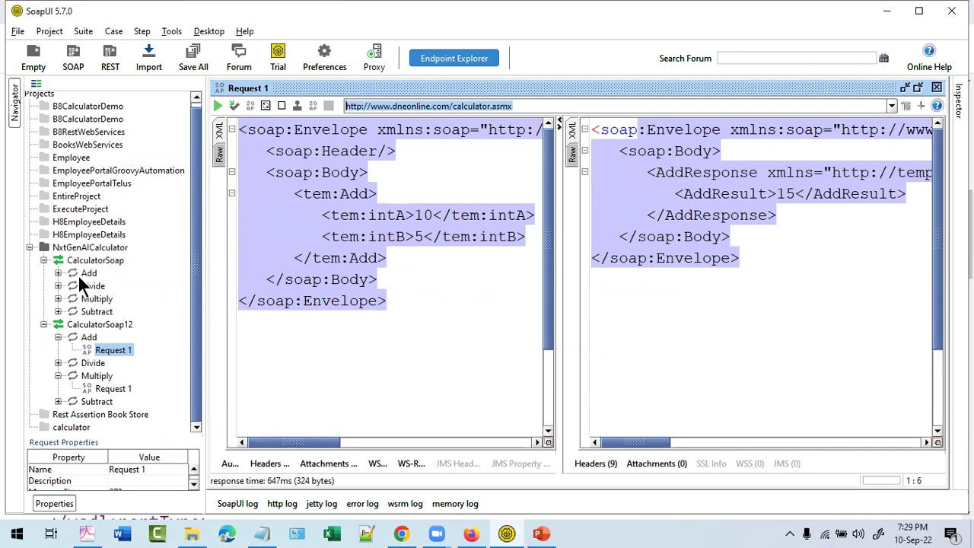
click(366, 230)
key(ctrl+a)
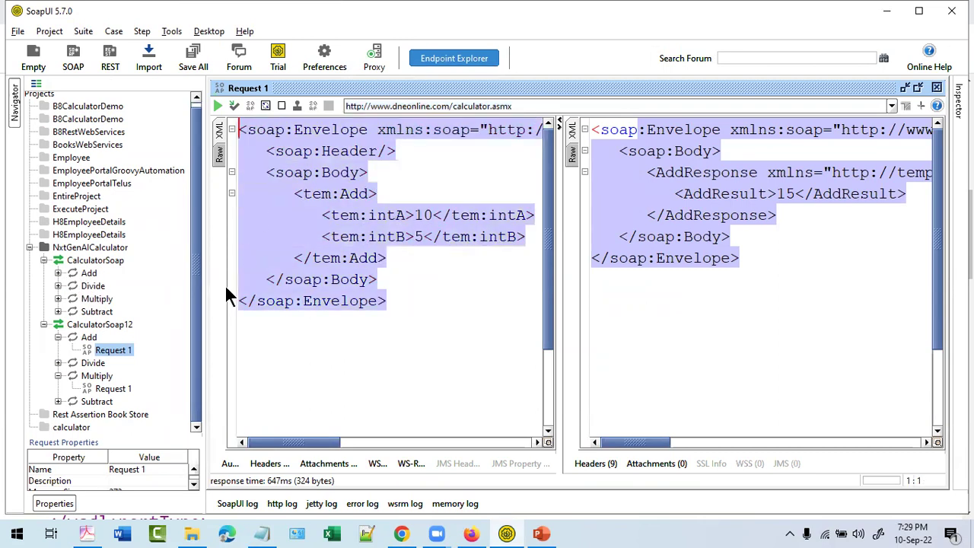
- Expand Multiply and Divide under the CalculatorSoap interface and open Request 1 of each
click(58, 298)
double_click(99, 311)
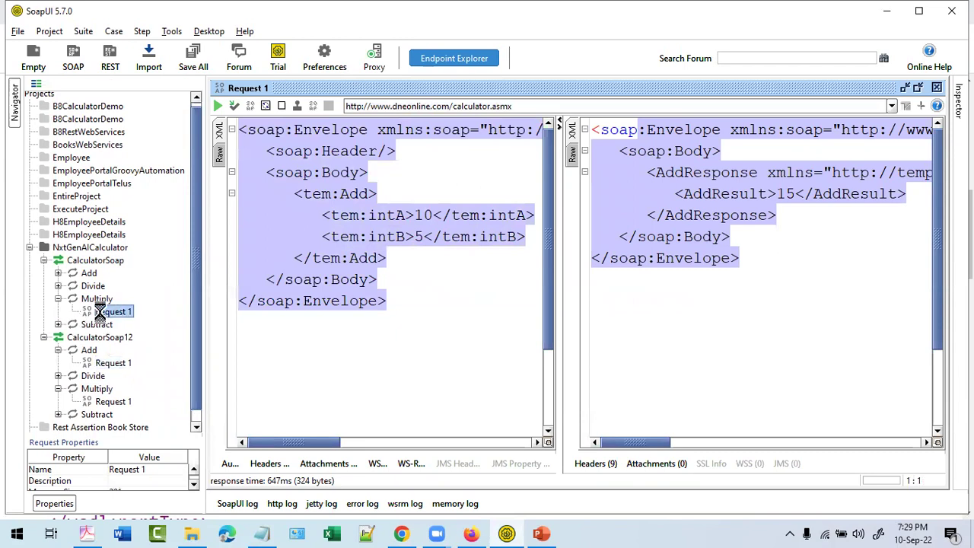
scroll(86, 298, down, 1)
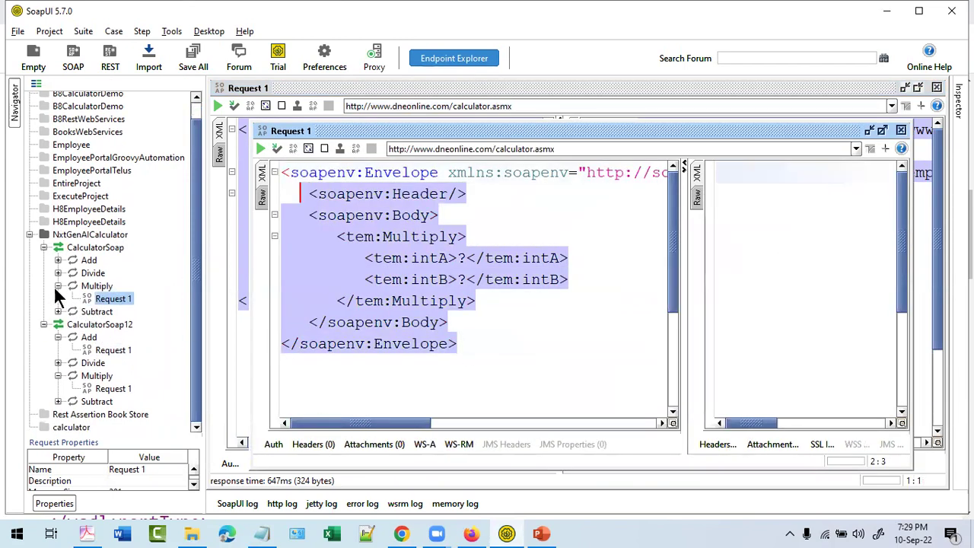
click(58, 273)
double_click(103, 285)
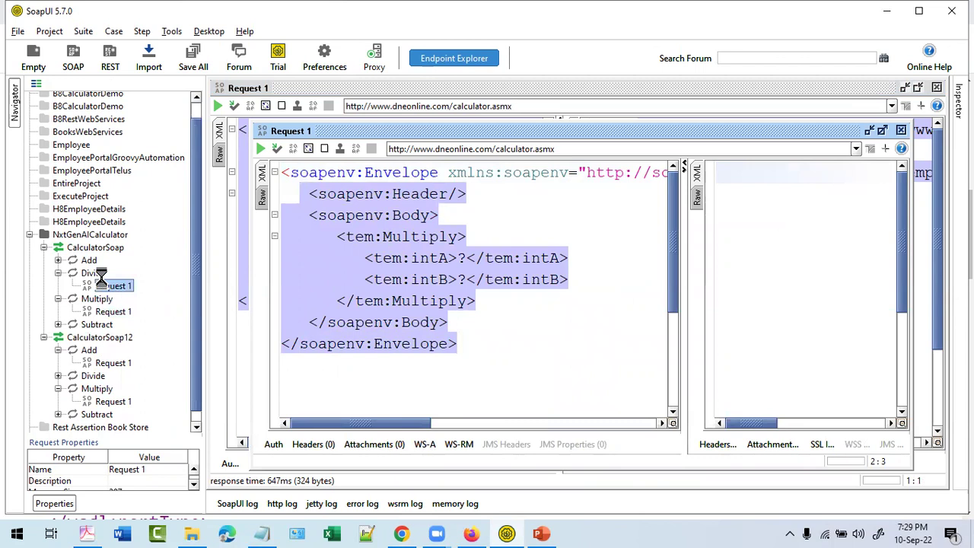
- Highlight the intA and intB part of the Divide request, extending to its entire XML
drag(452, 303, 379, 195)
click(471, 279)
drag(432, 280, 480, 283)
drag(492, 360, 295, 182)
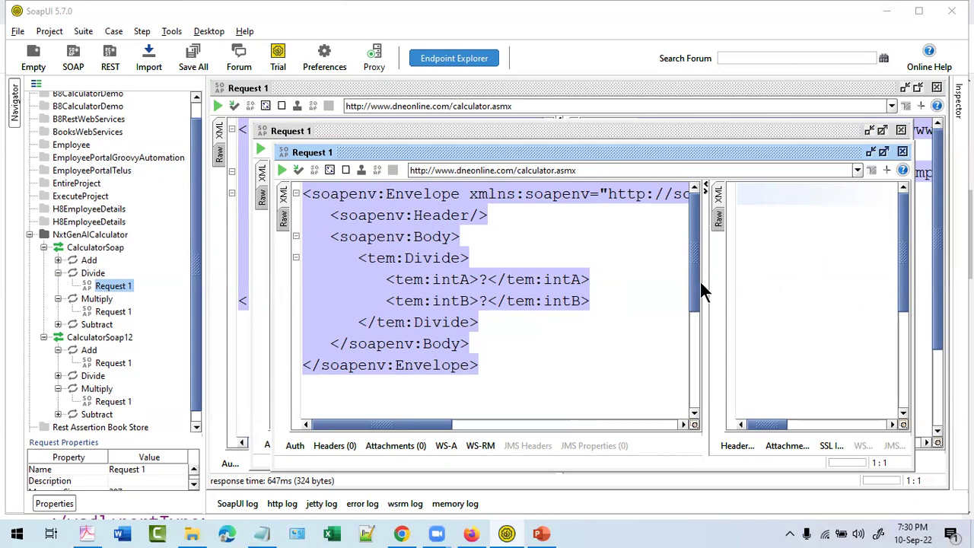
- Close the Divide and Multiply request windows and highlight the AddResponse section in the Add response
click(902, 152)
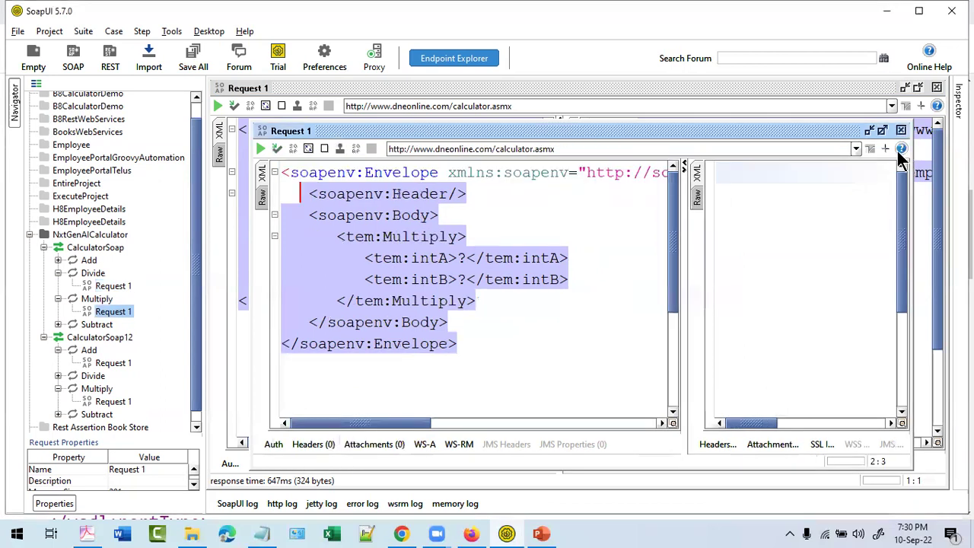
click(900, 130)
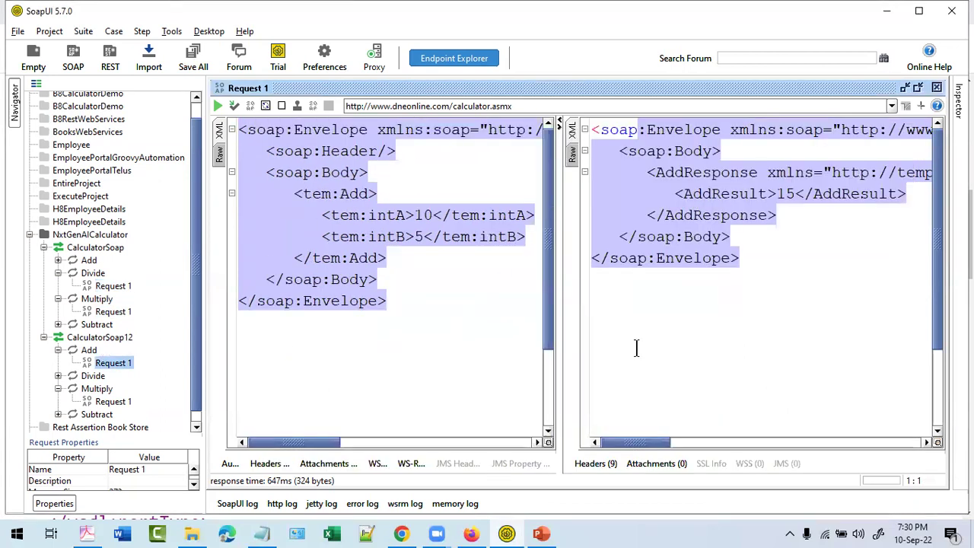
click(839, 356)
drag(739, 258, 644, 172)
click(474, 285)
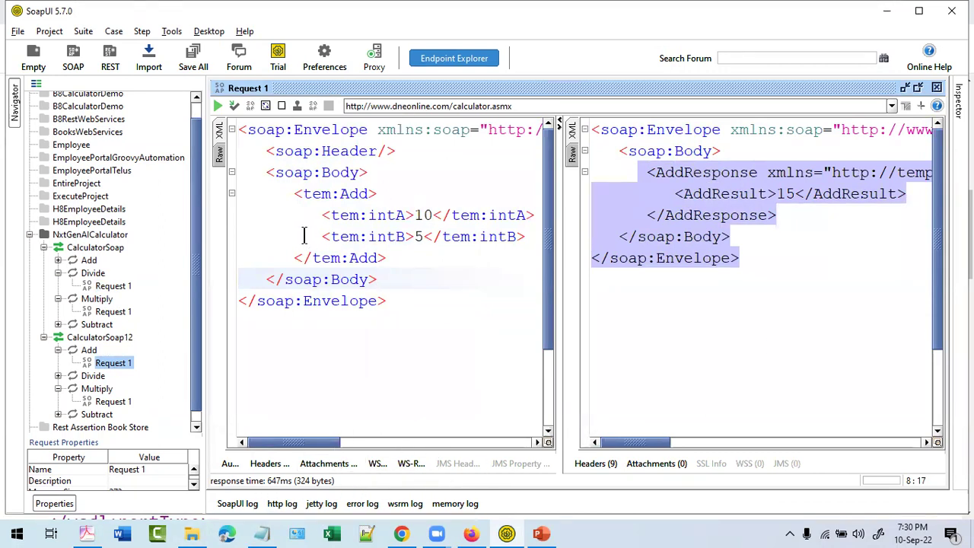
click(233, 106)
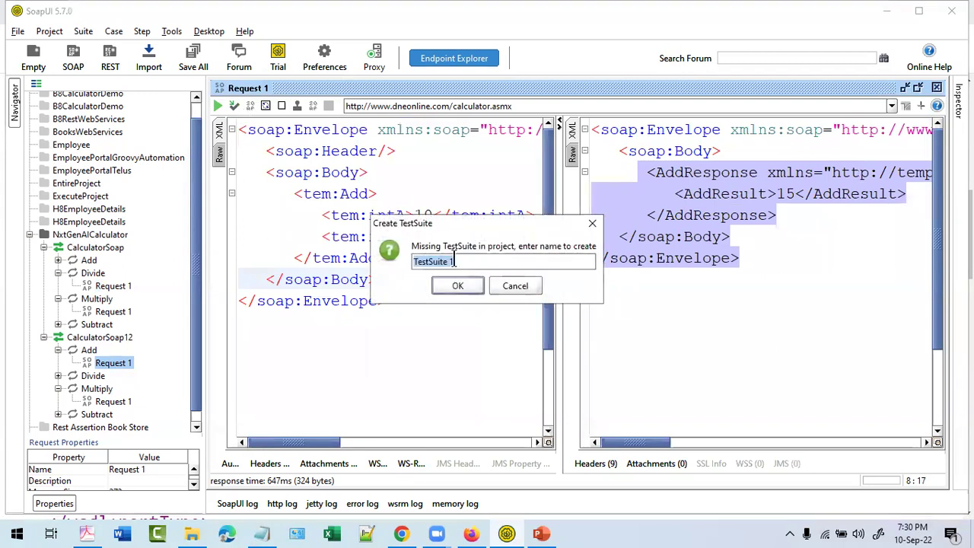
click(508, 282)
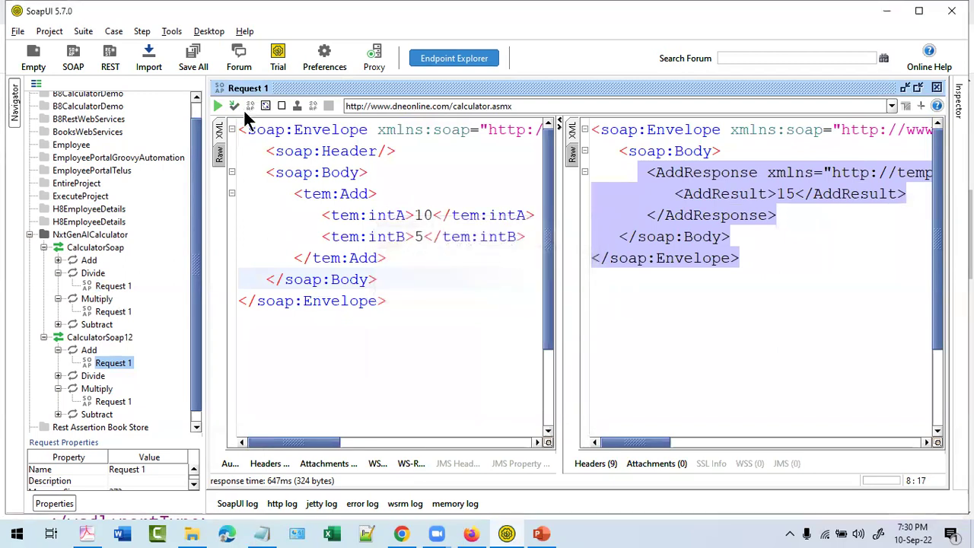
- Highlight the Add request XML from its closing to its opening Envelope tag and compare it with the response
drag(454, 331, 266, 150)
drag(251, 118, 242, 115)
drag(429, 305, 240, 128)
drag(411, 311, 241, 122)
click(431, 290)
drag(426, 303, 240, 123)
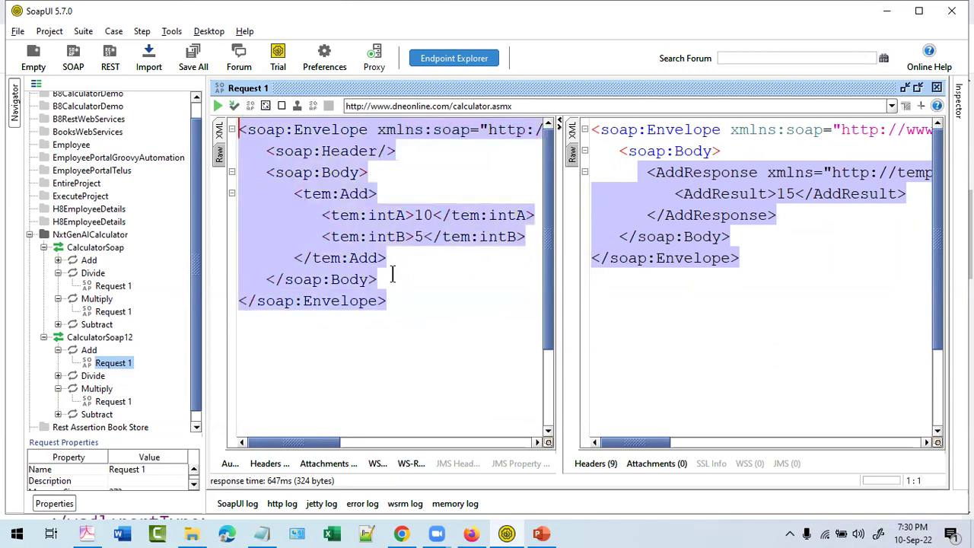
click(414, 316)
click(756, 263)
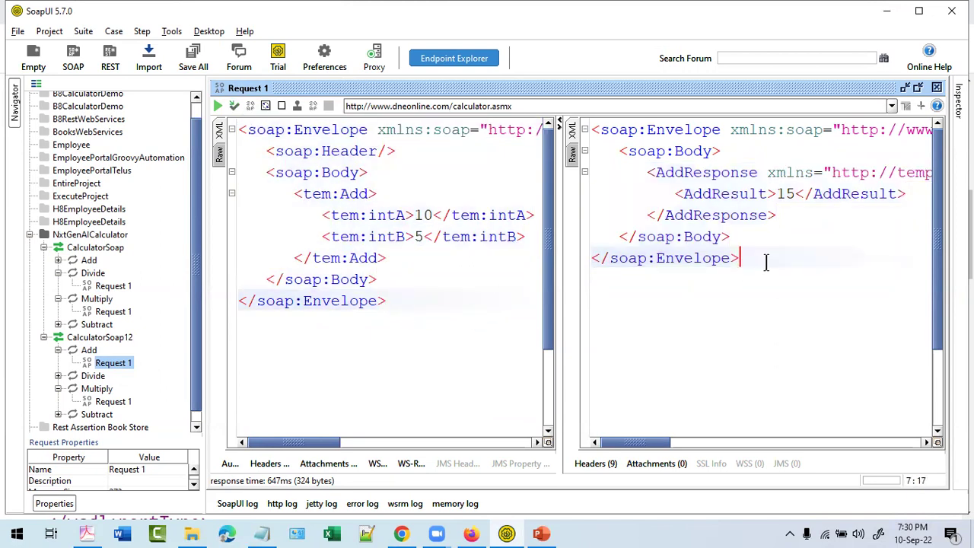
drag(411, 342, 312, 130)
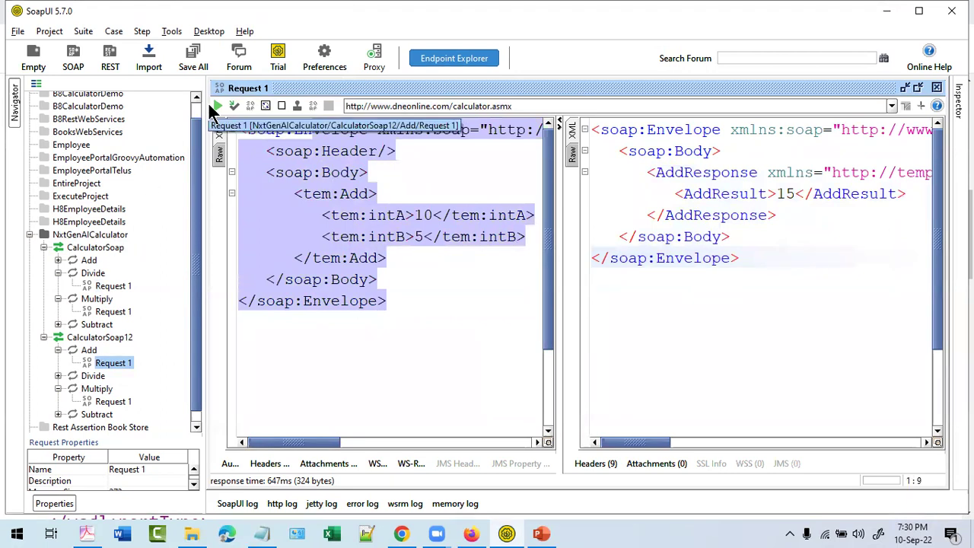
- Collapse Divide and Multiply under CalculatorSoap and switch to the untitled Notepad notes
scroll(465, 280, down, 1)
scroll(464, 280, up, 1)
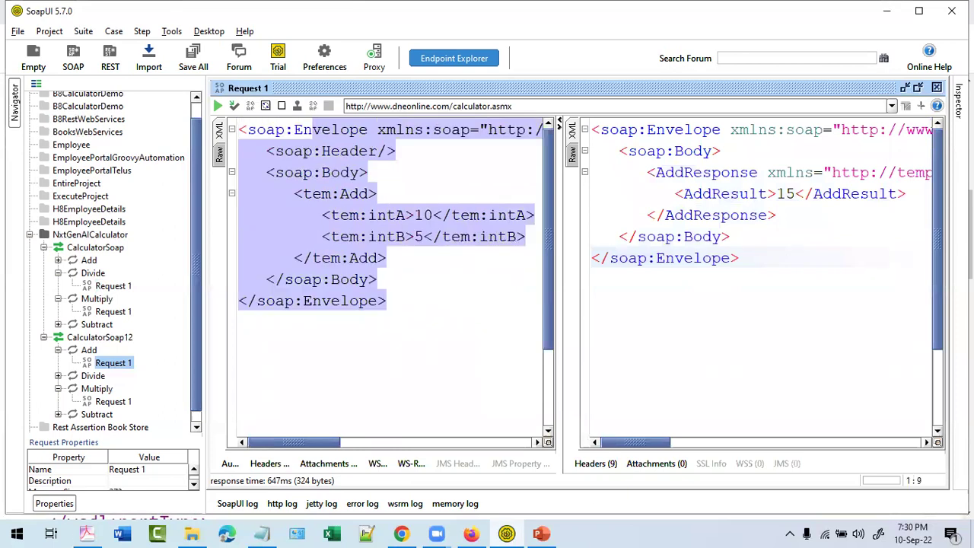
click(58, 272)
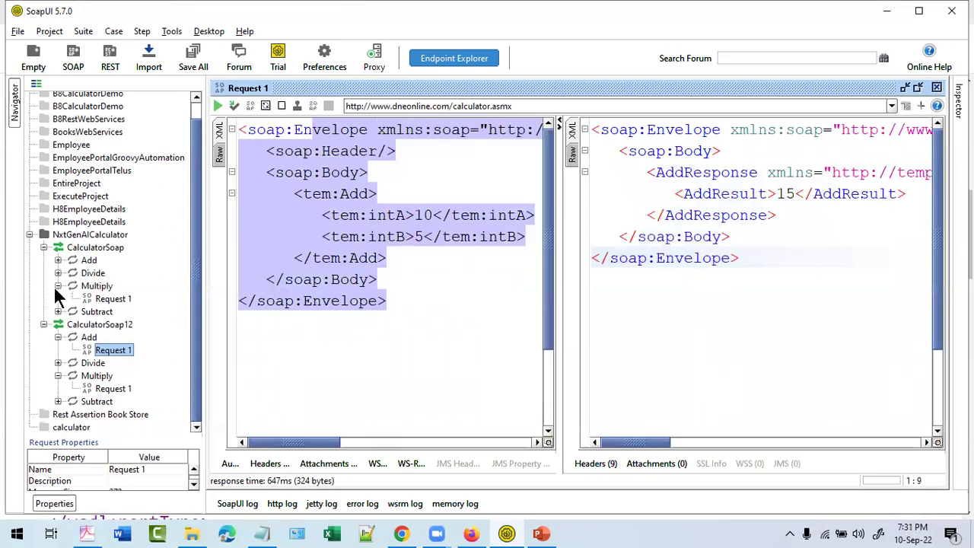
click(58, 286)
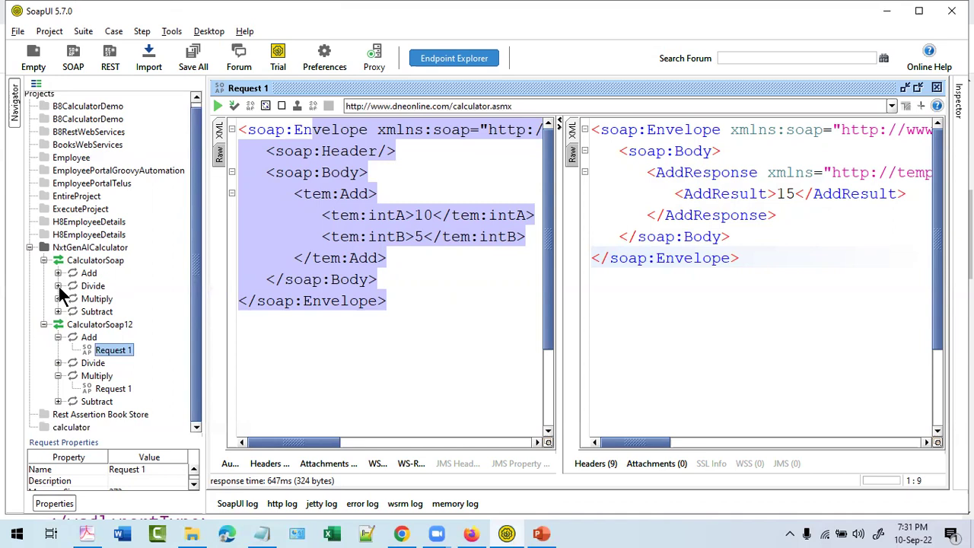
click(262, 533)
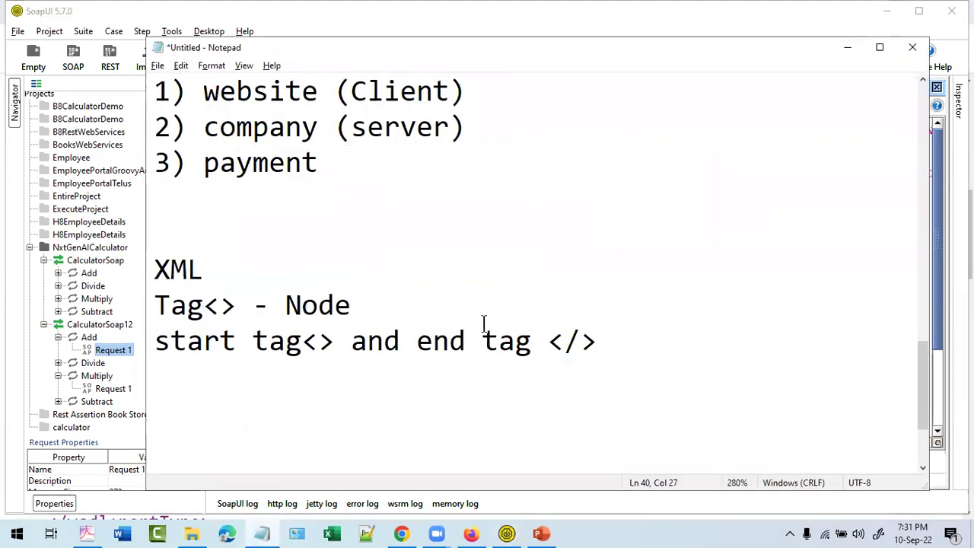
- Add the lines "Project", "Suite" and "Test Case" below the XML tag notes, after a blank line
scroll(459, 318, down, 2)
click(244, 222)
text(]P)
key(BackSpace)
key(BackSpace)
key(Return)
text(Project)
key(Return)
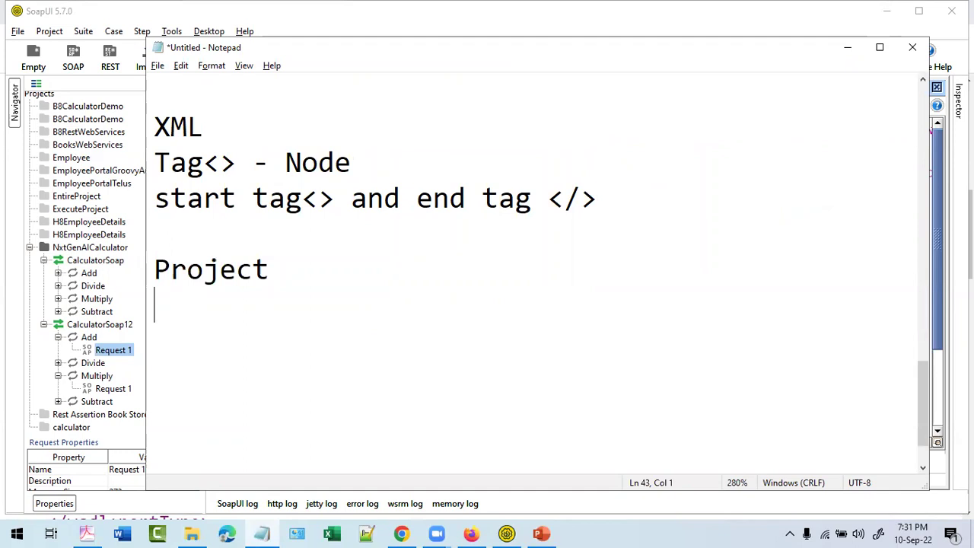
text(Suite)
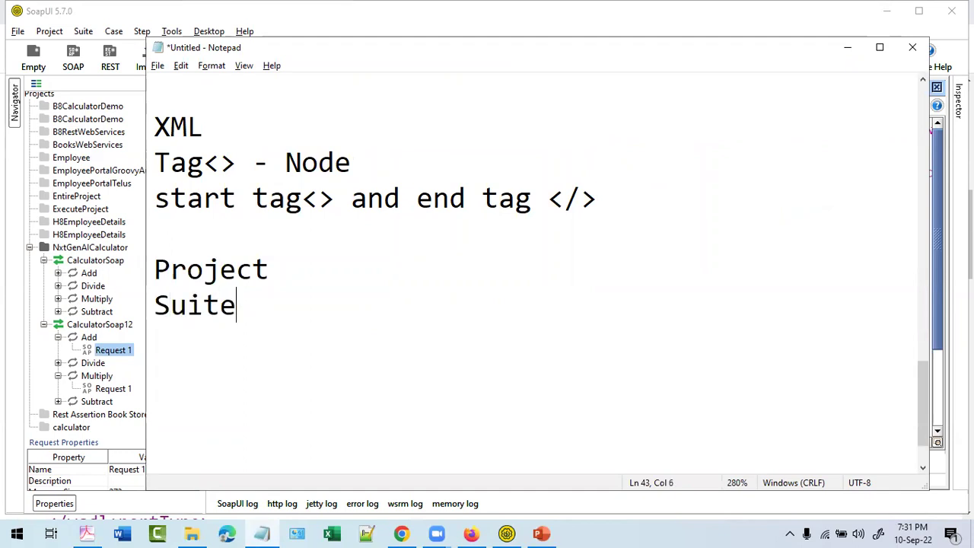
key(Return)
text(Test Case)
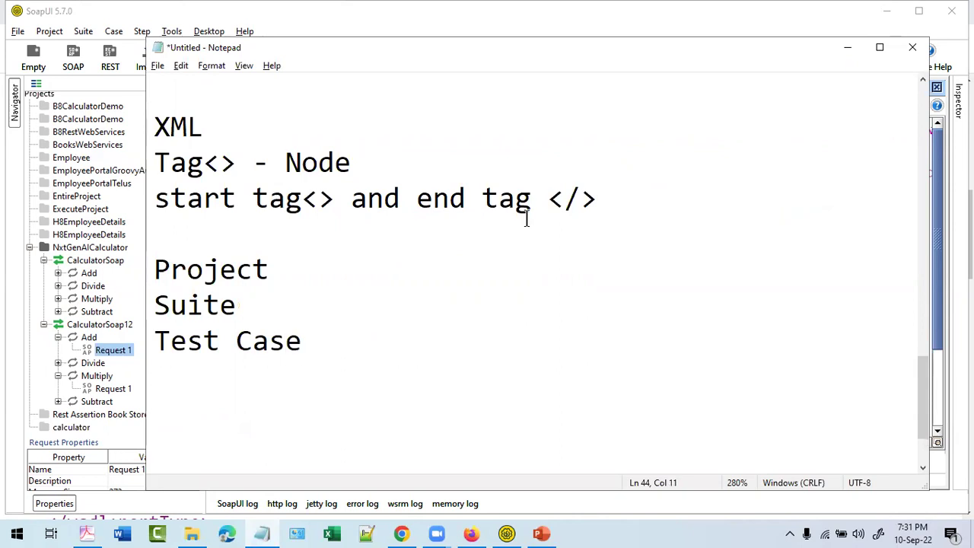
- Change the "Suite" line to "Test Suite" and add a "Test Step" line below "Test Case"
click(164, 303)
key(Left)
text(Tes)
key(BackSpace)
text(t)
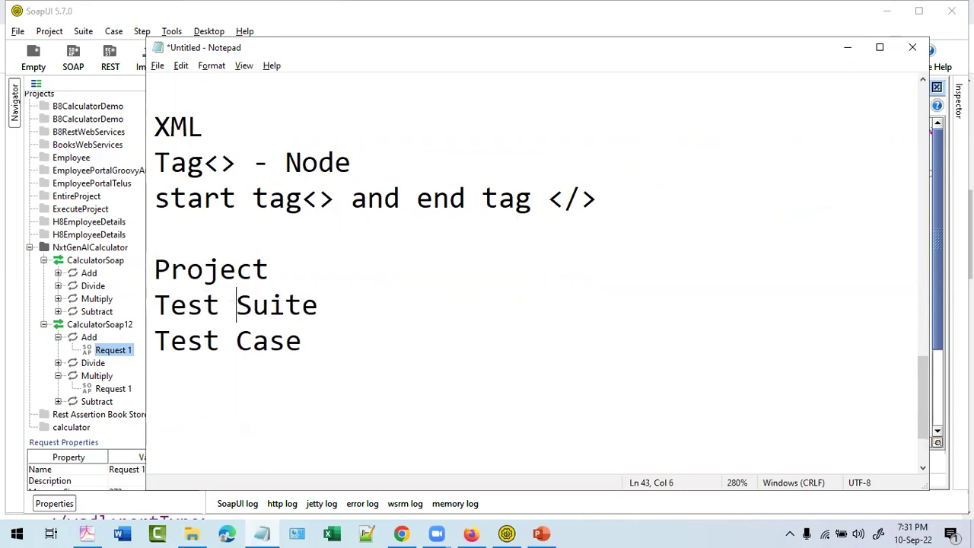
click(317, 344)
key(Return)
text(Test Step)
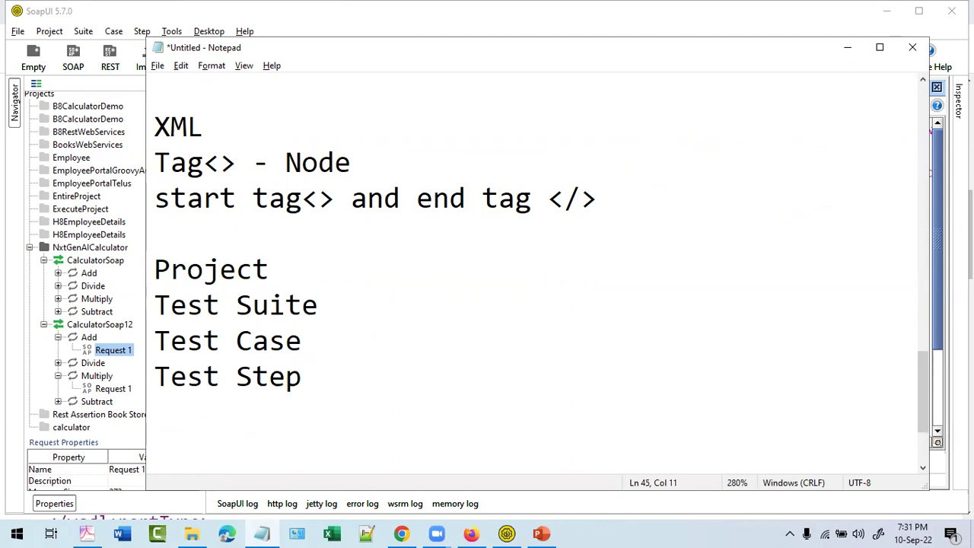
- Highlight the notes from Project to Test Step and switch back to SoapUI
drag(323, 380, 164, 248)
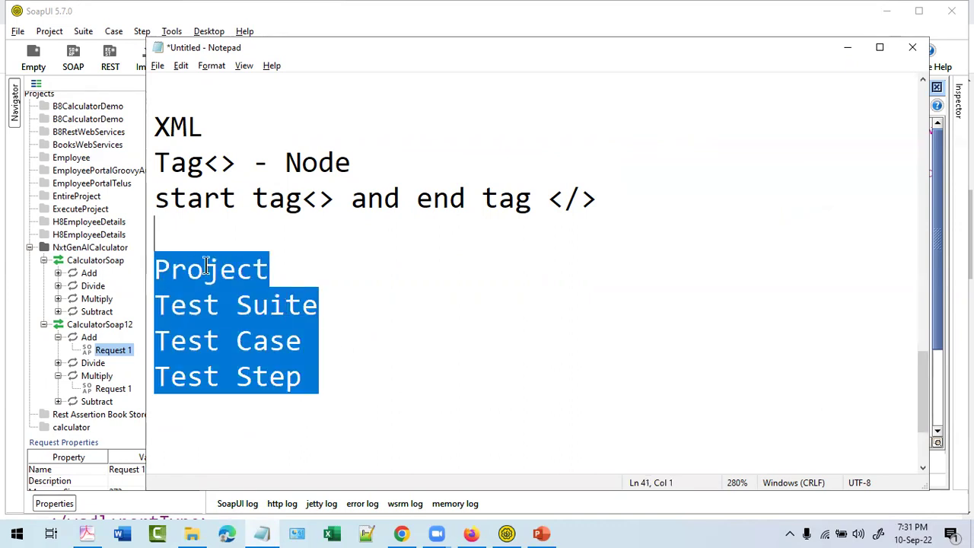
click(337, 366)
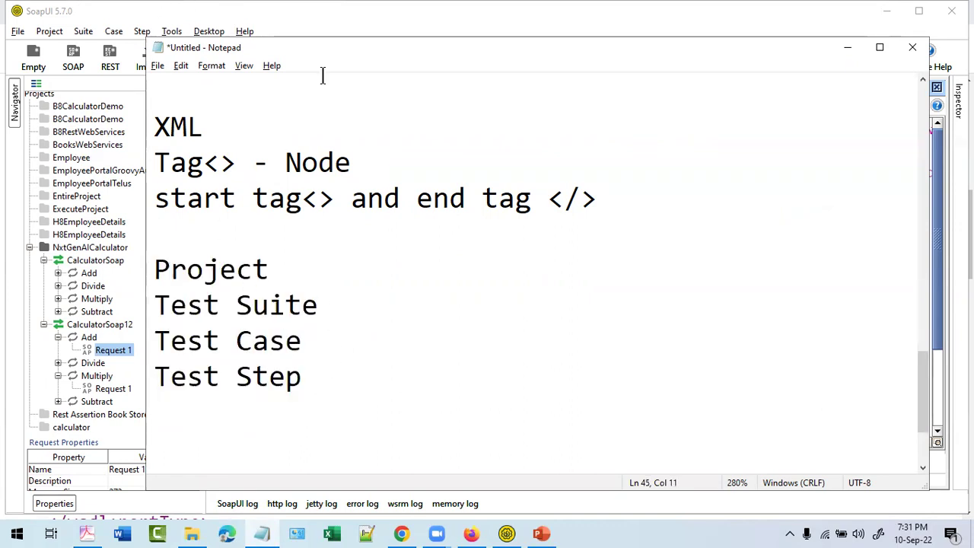
click(322, 28)
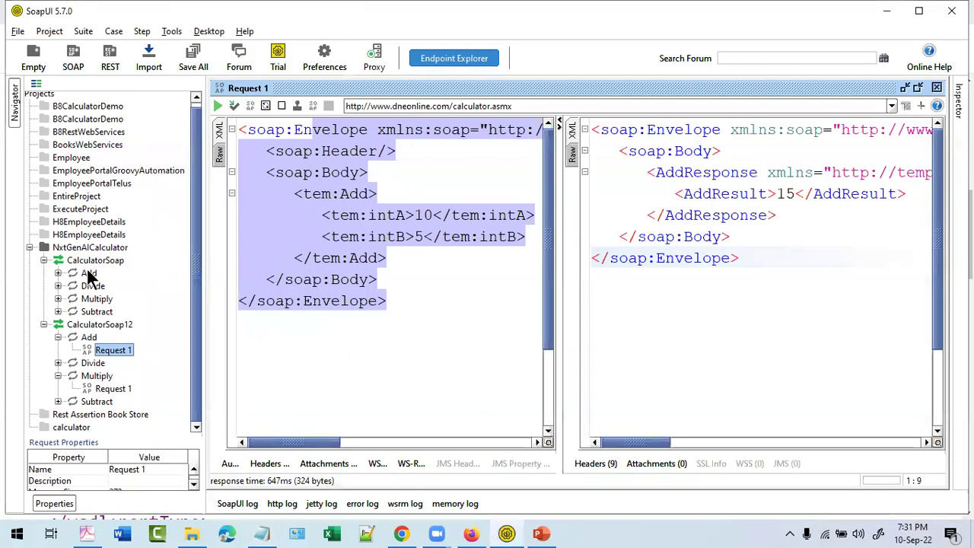
- Collapse the CalculatorSoap and CalculatorSoap12 interfaces and view the actions available for CalculatorSoap12
click(43, 260)
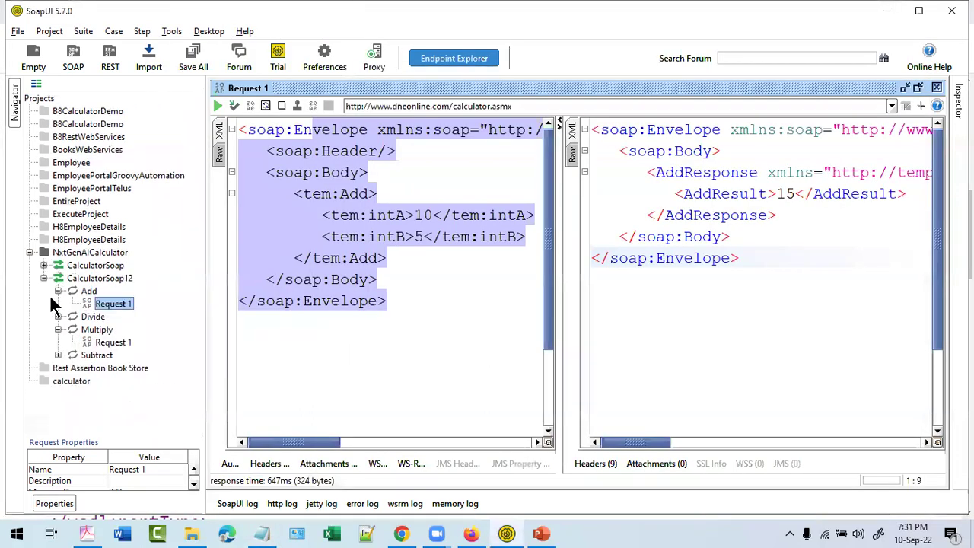
click(45, 275)
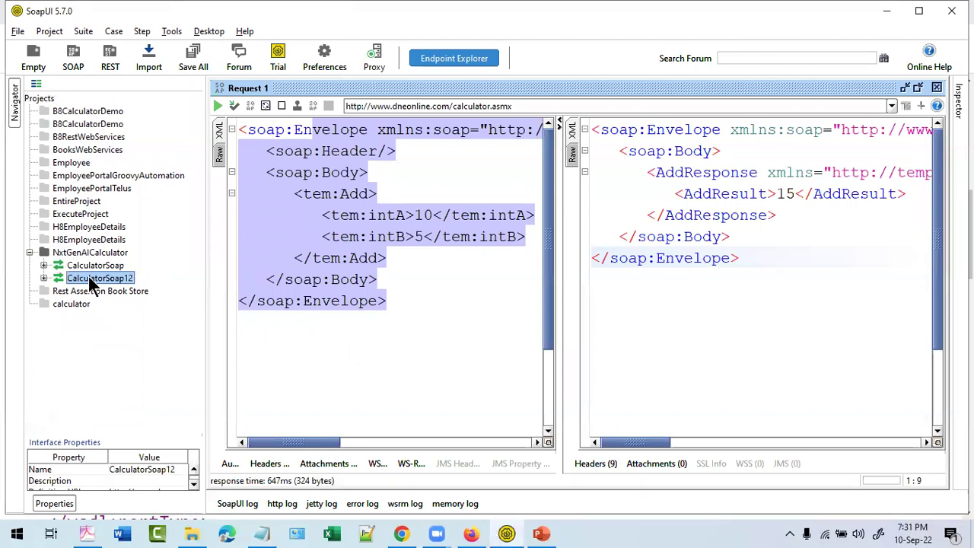
right_click(91, 282)
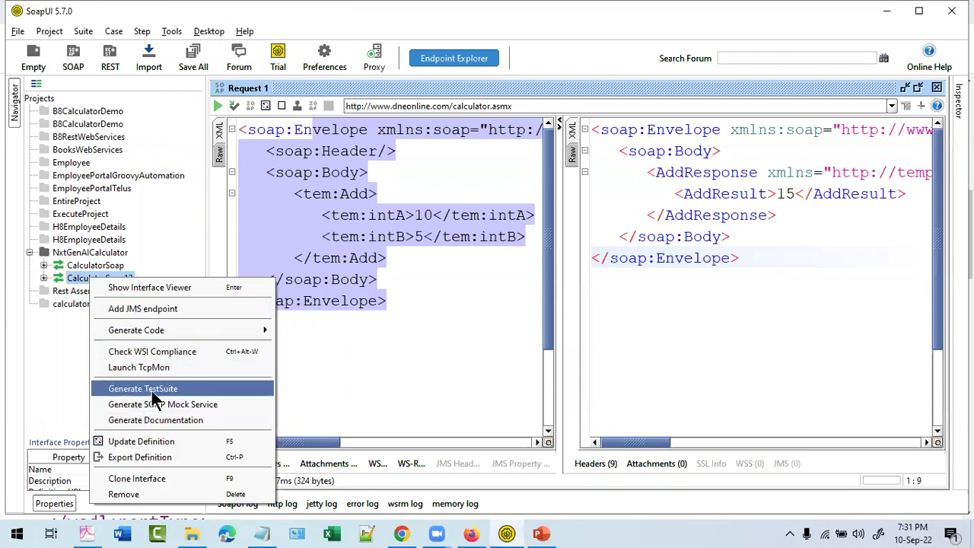
click(70, 354)
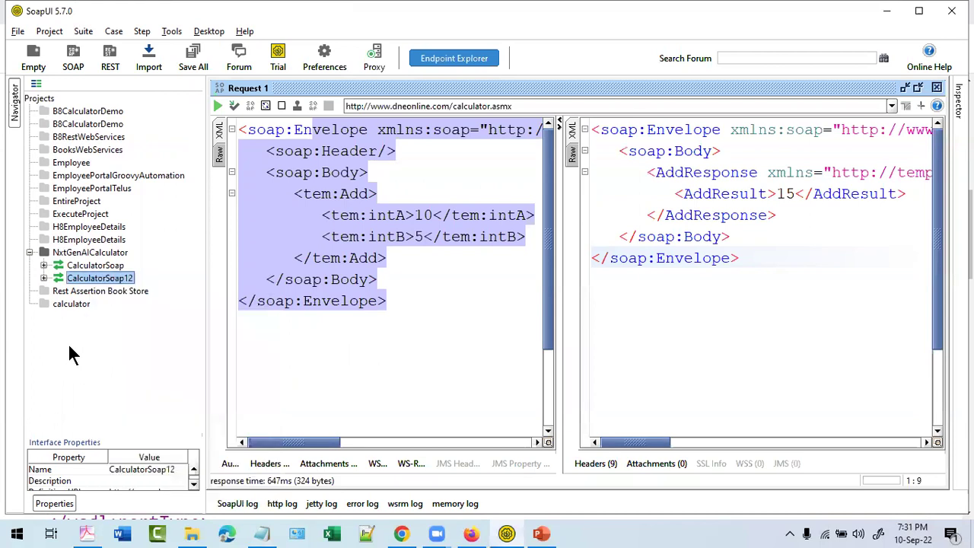
- Create a new test suite named SanitySuite in the NxtGenAICalculator project
click(89, 252)
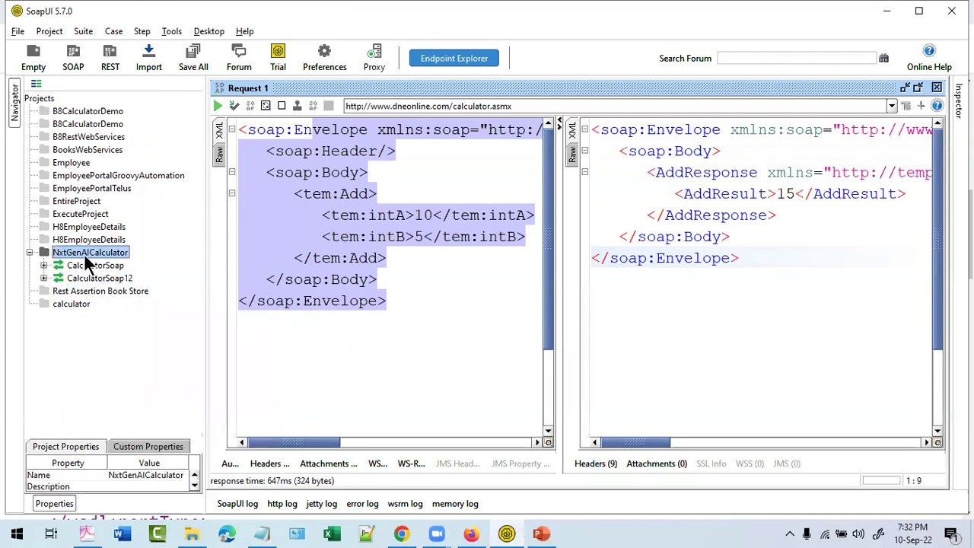
right_click(84, 252)
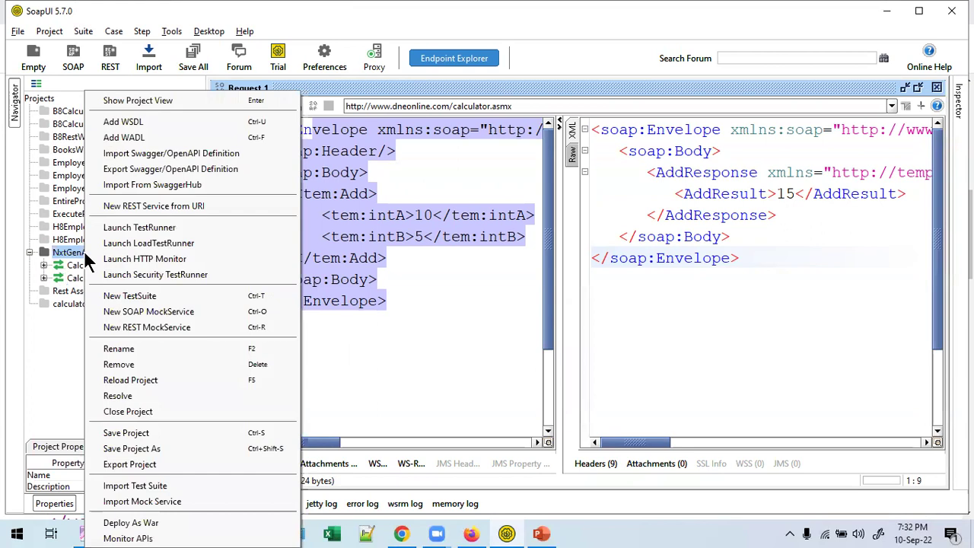
click(230, 299)
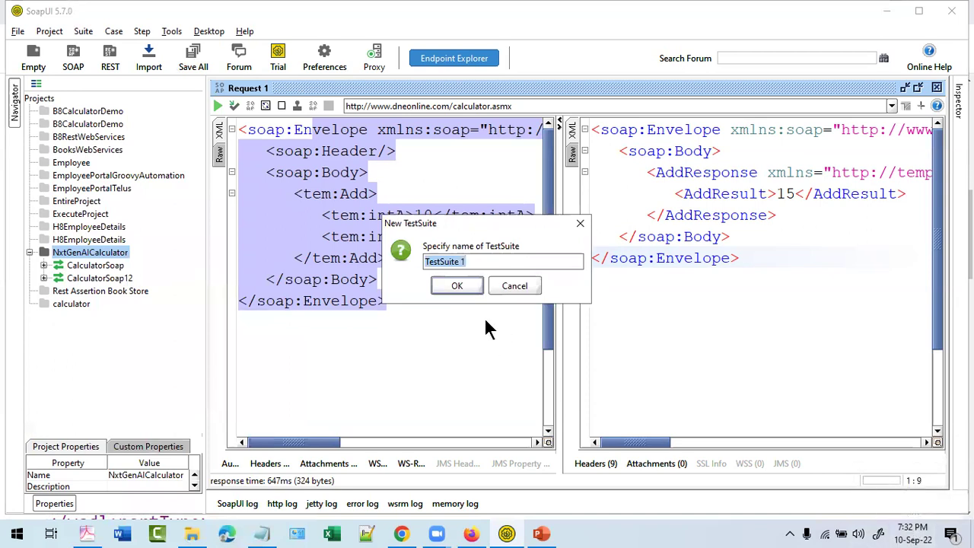
text(SanityS)
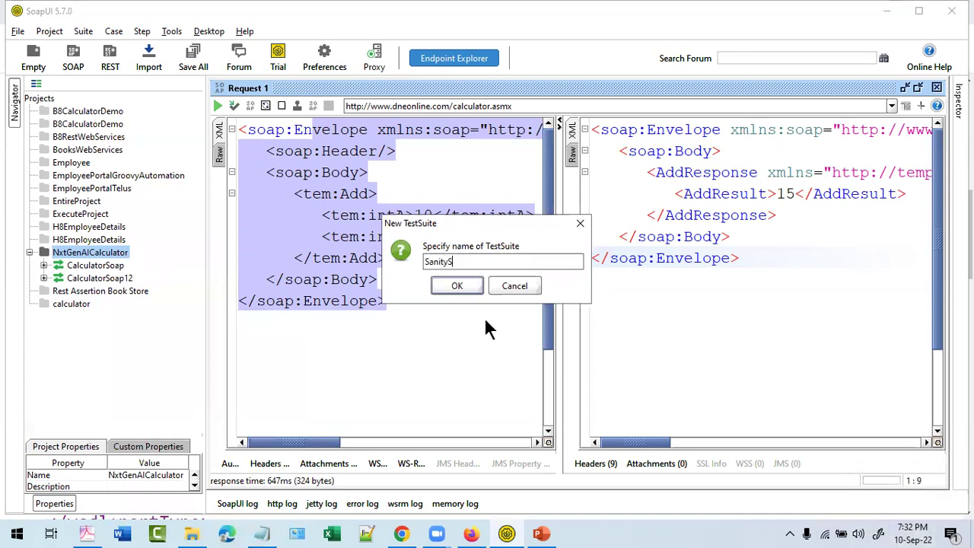
text(uite)
click(469, 286)
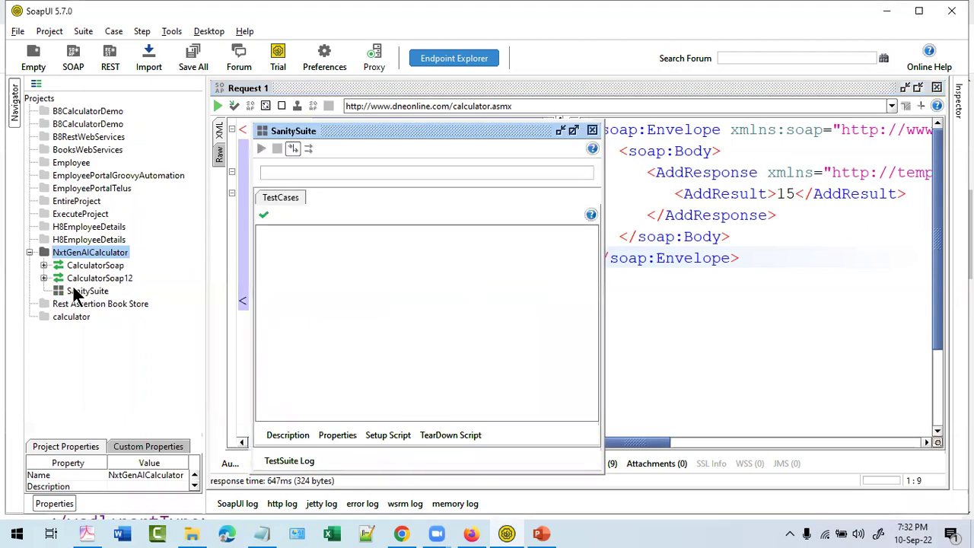
- Look at the New TestCase option for SanitySuite and the New TestSuite option for the NxtGenAICalculator project
click(77, 293)
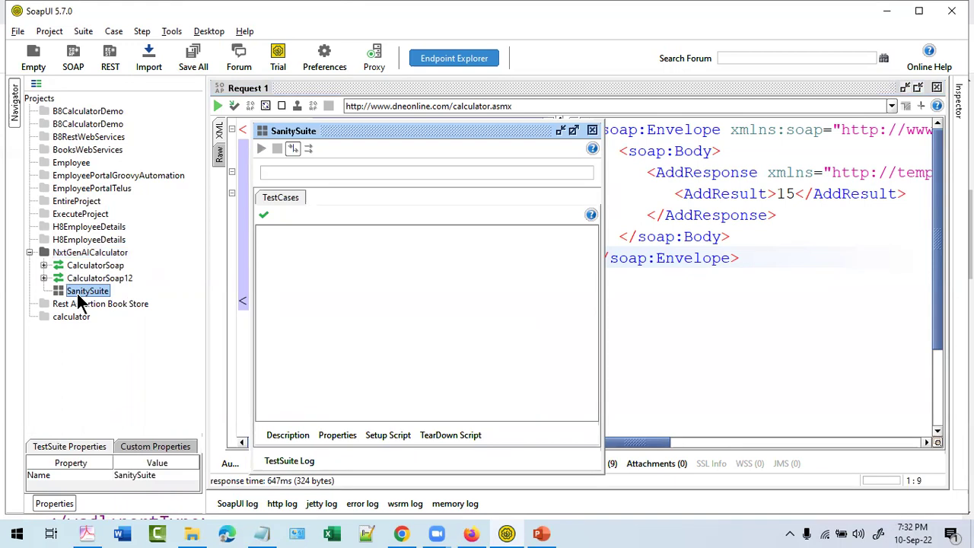
right_click(79, 298)
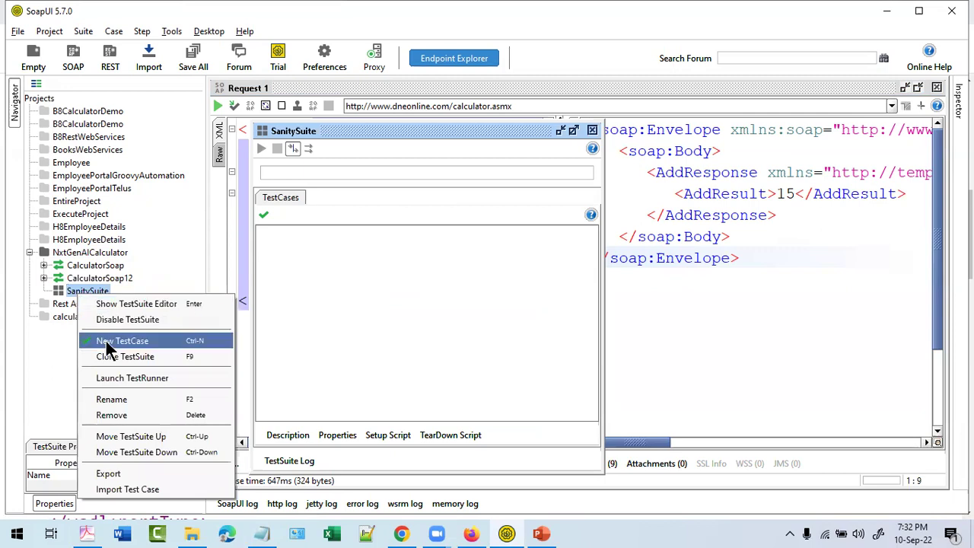
right_click(72, 254)
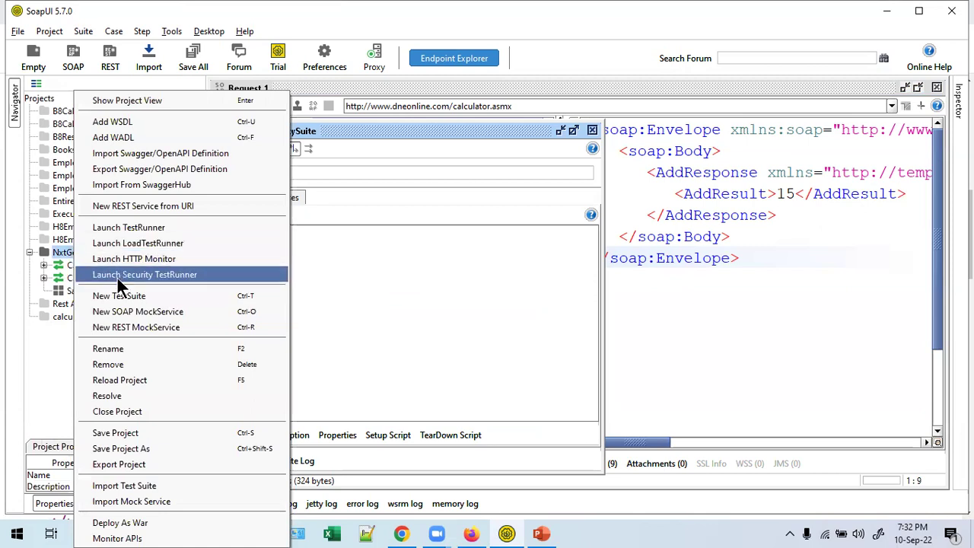
click(333, 288)
- Highlight Project, Test Suite and Test Case one after another in the Notepad notes, and return to SoapUI
click(270, 535)
drag(312, 275, 127, 275)
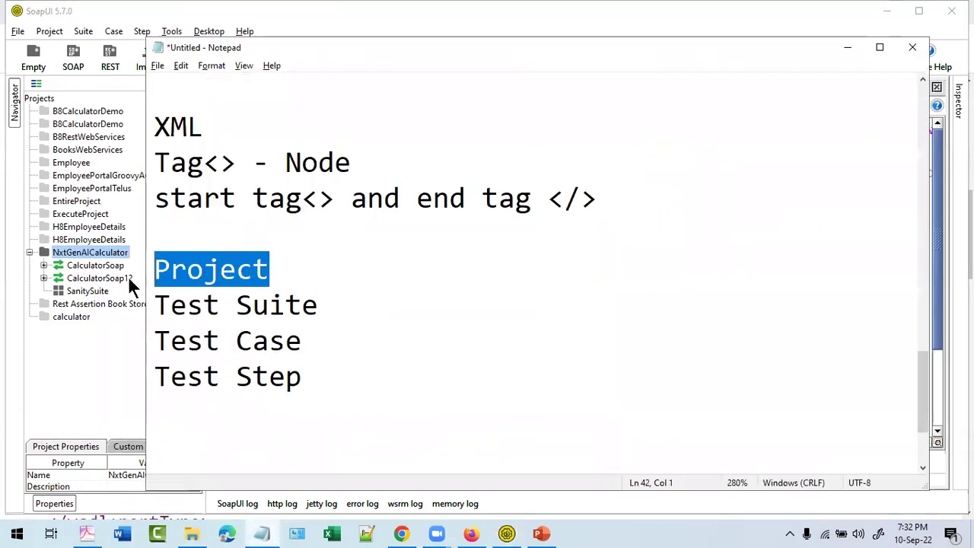
drag(324, 306, 137, 315)
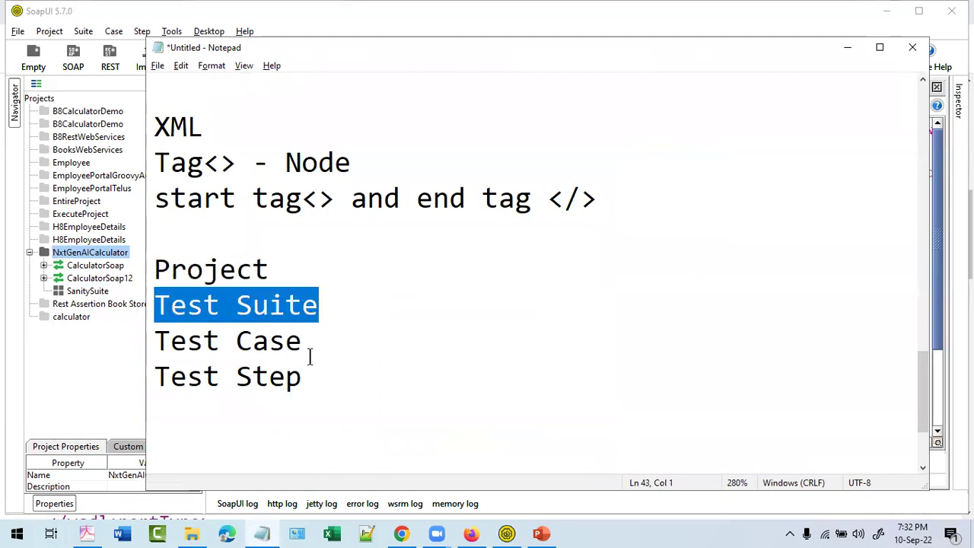
drag(329, 341, 199, 342)
click(98, 362)
- Create a new test case named TC01_Addition in SanitySuite
click(86, 290)
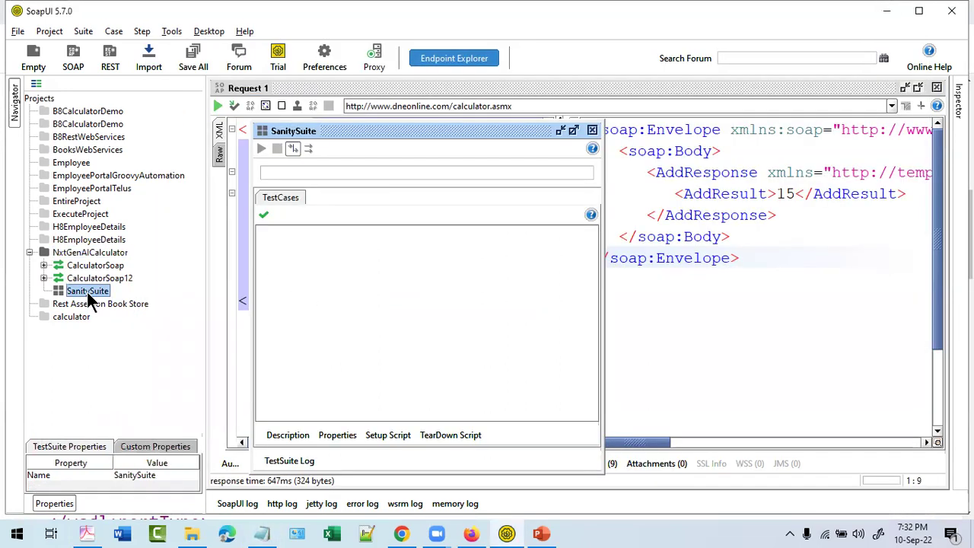
right_click(90, 299)
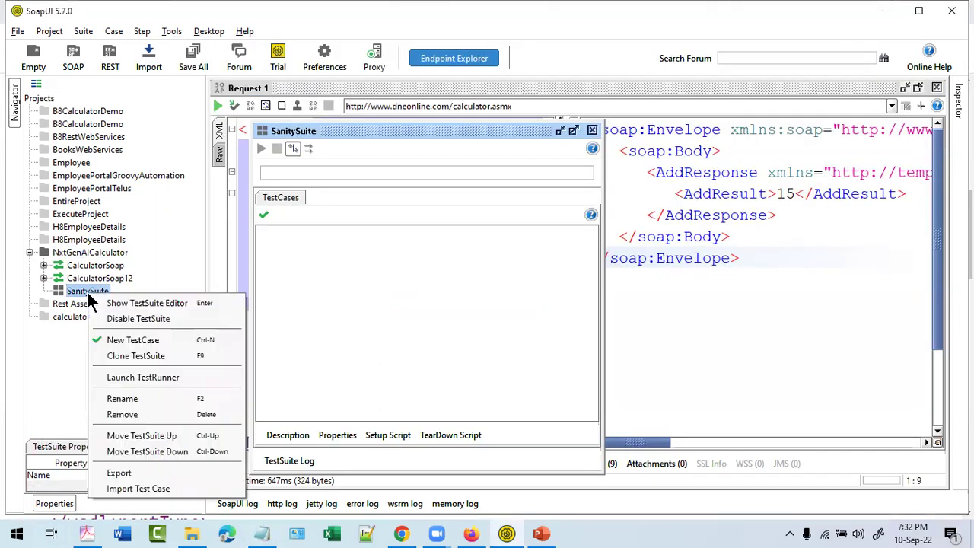
click(181, 341)
text(TC01)
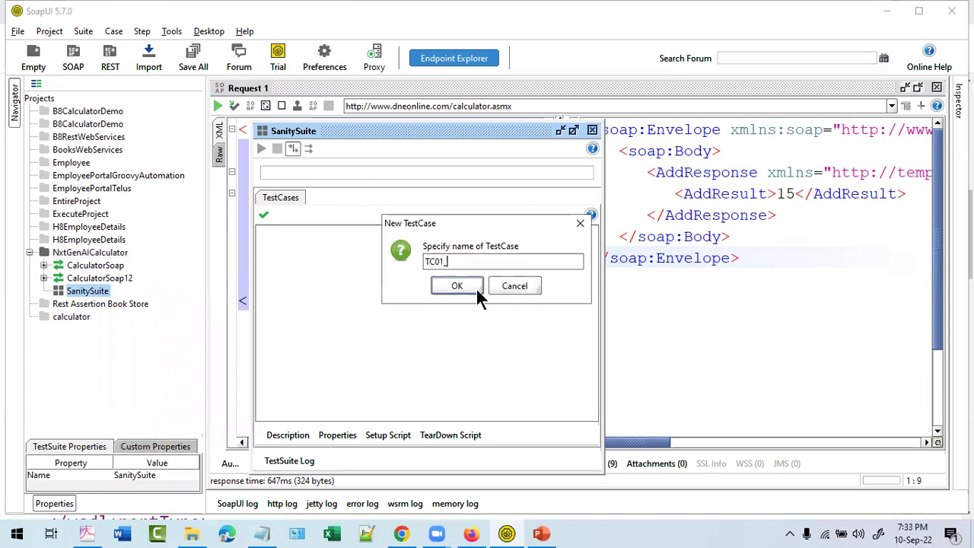
text(_Addition)
click(457, 286)
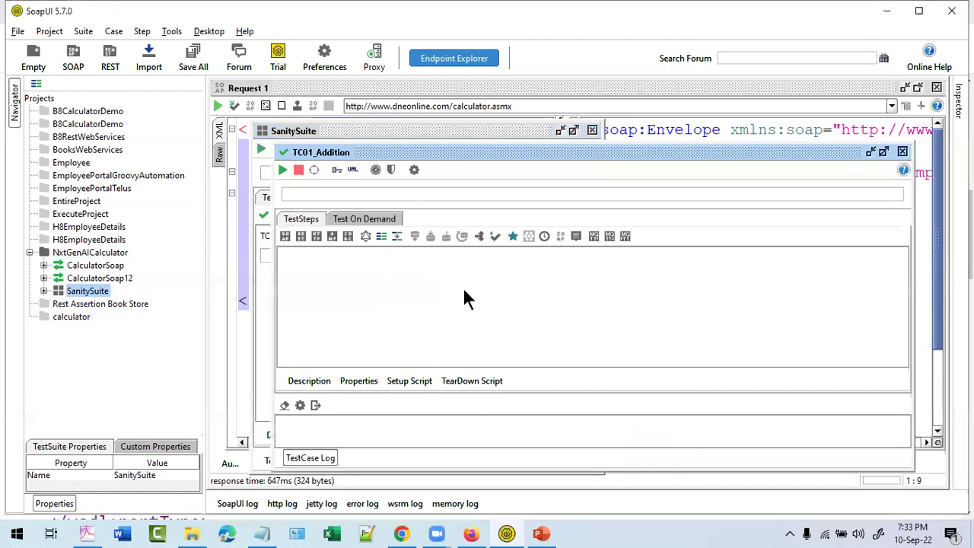
- Move the TC01_Addition editor slightly upward, expand SanitySuite in the project tree, and check the contents of TC01_Addition
drag(390, 154, 387, 137)
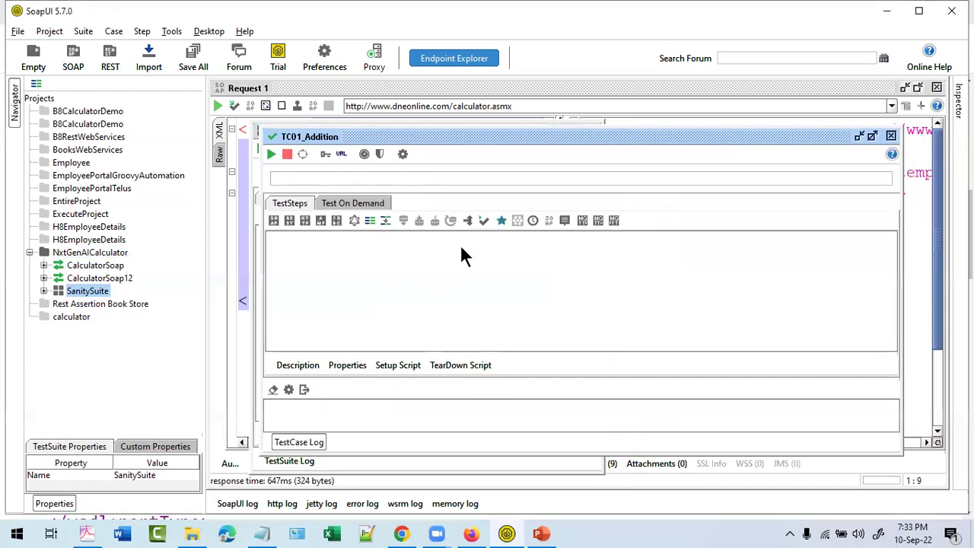
click(44, 290)
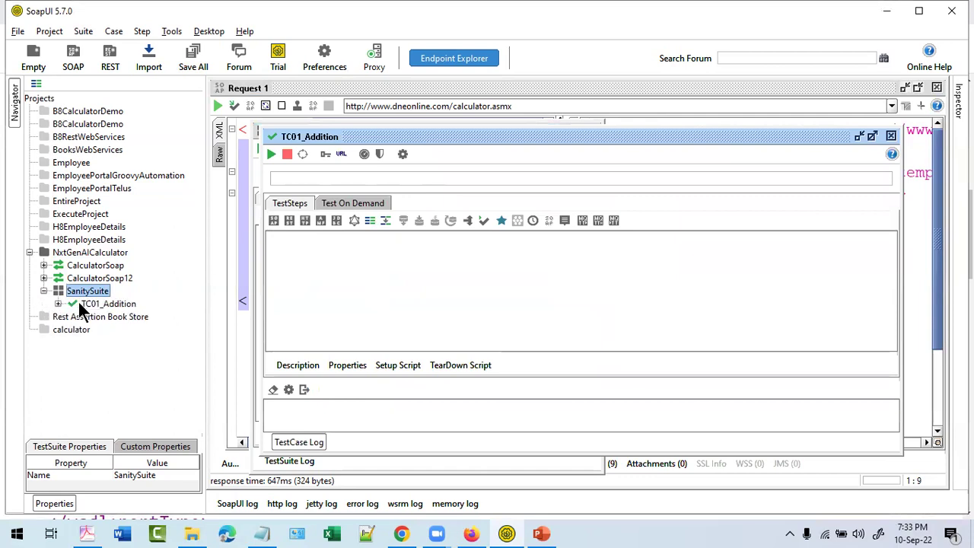
click(77, 301)
click(58, 303)
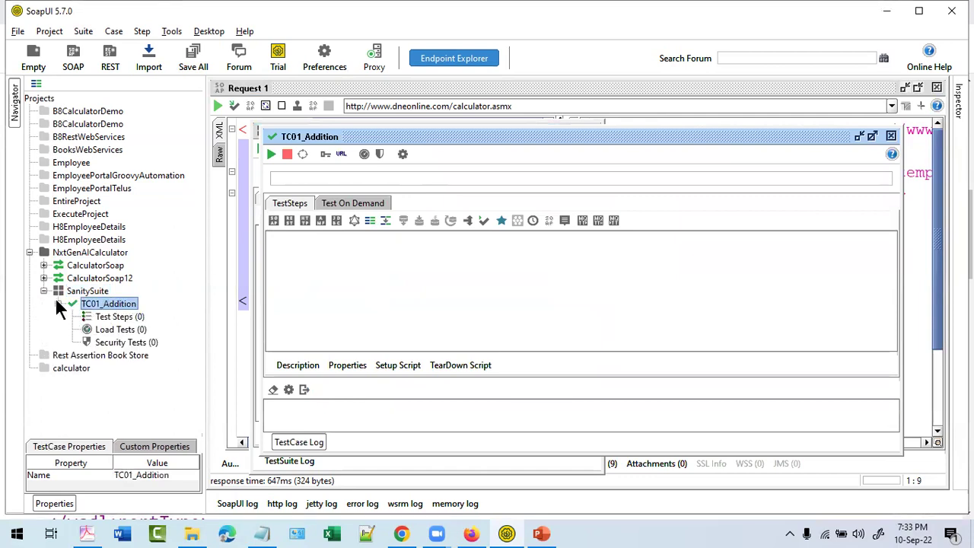
click(58, 303)
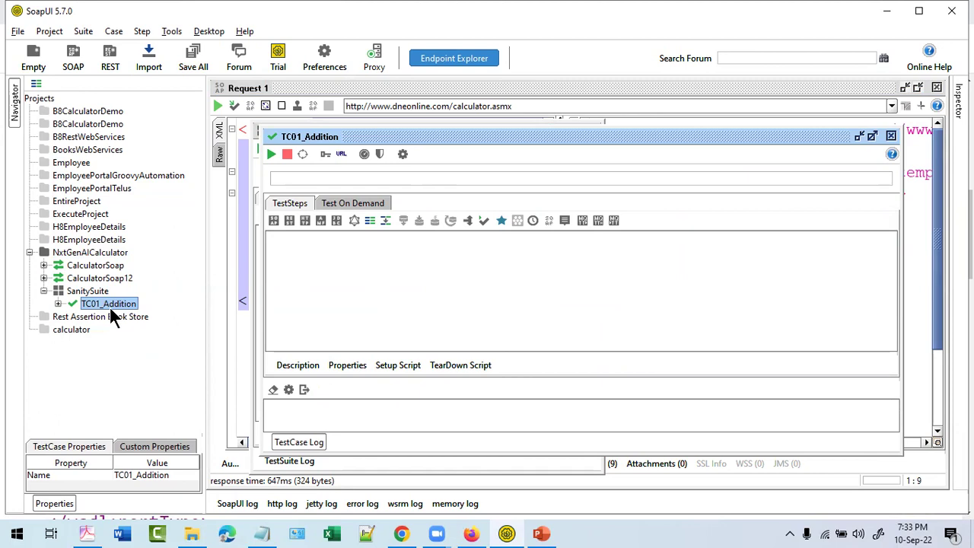
- Check the operations under CalculatorSoap12, then expand TC01_Addition and view the step types that can be added to it
click(45, 278)
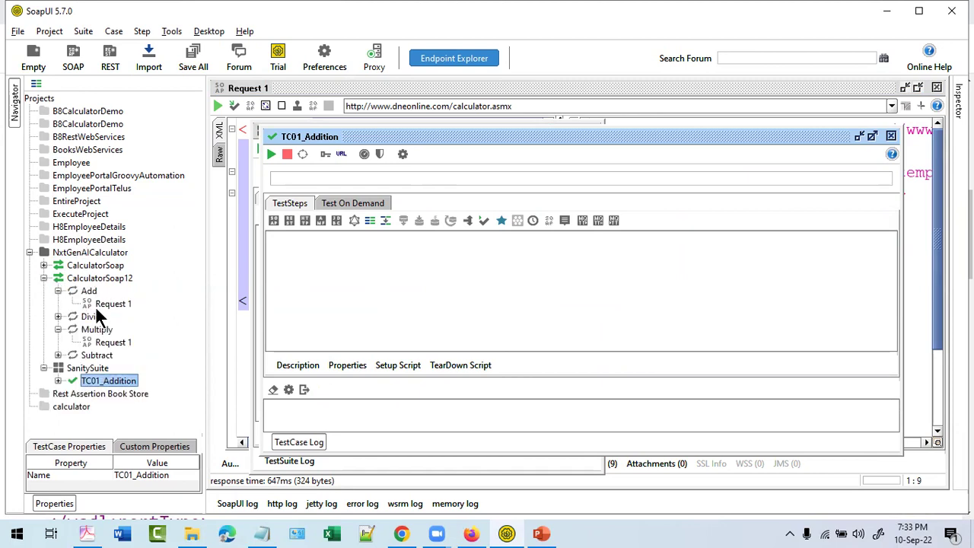
click(44, 277)
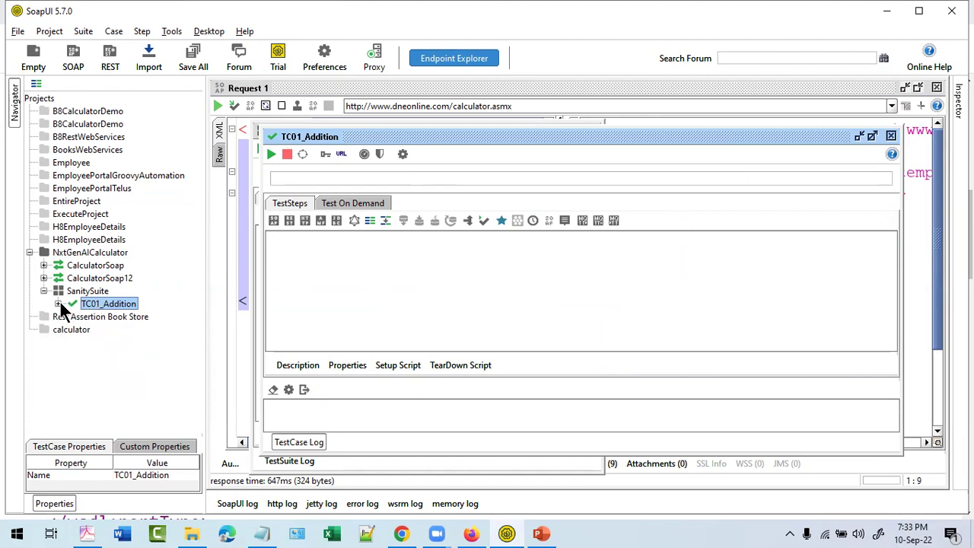
click(59, 303)
right_click(113, 303)
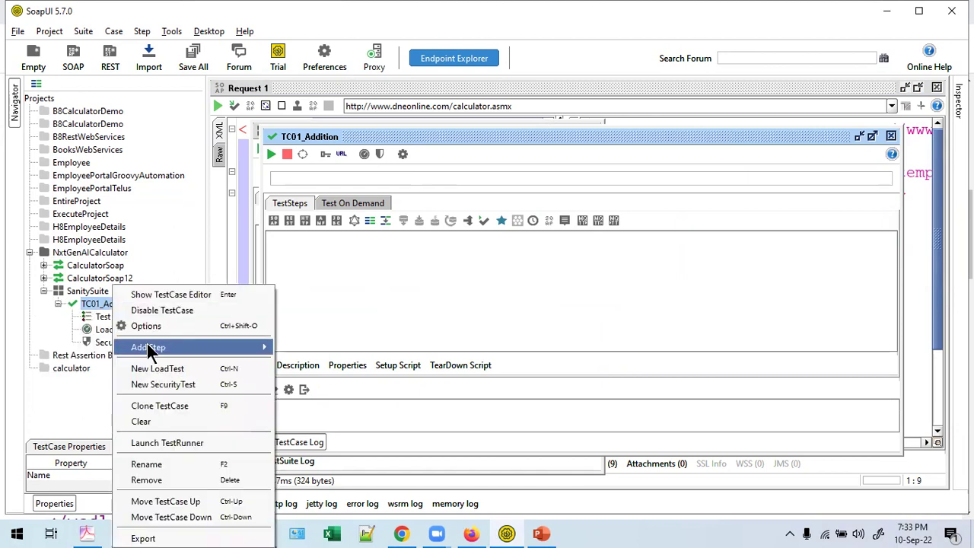
mouse_move(150, 350)
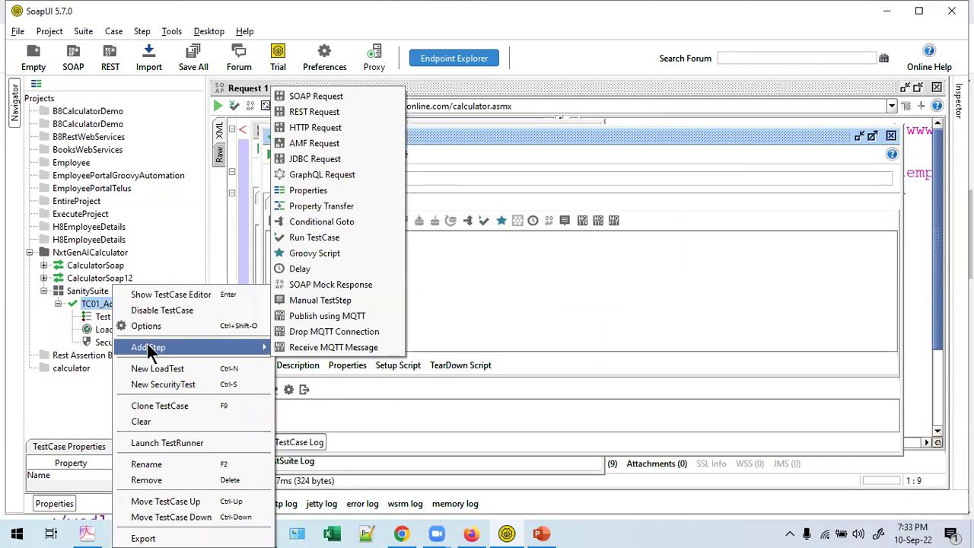
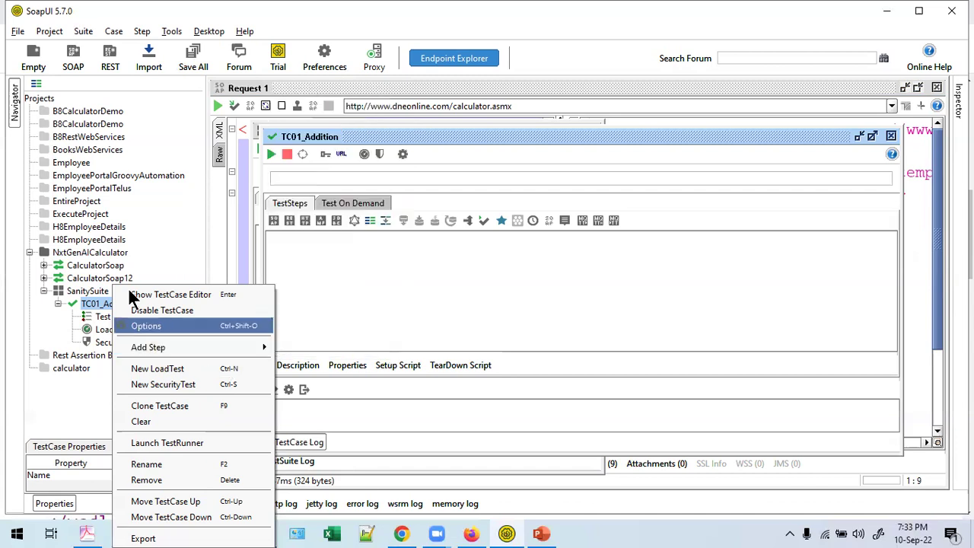
- Start adding a SOAP Request test step named Add_SingleDigit to the TC01_Addition test case
click(100, 310)
right_click(99, 310)
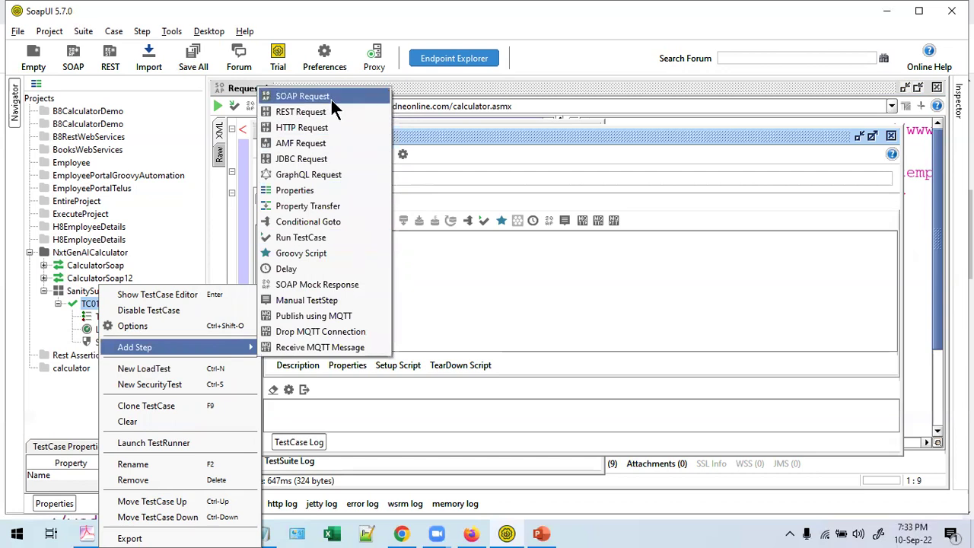
click(303, 97)
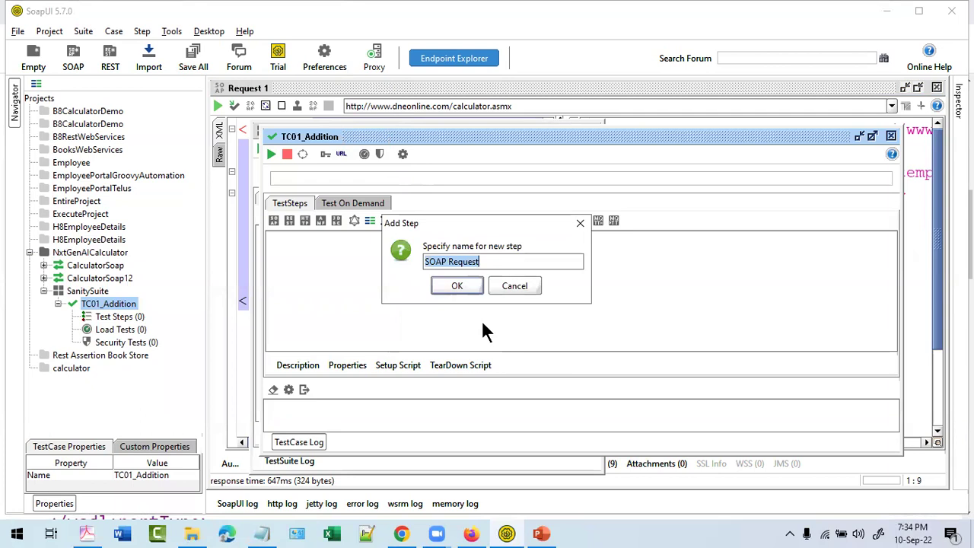
text(Add)
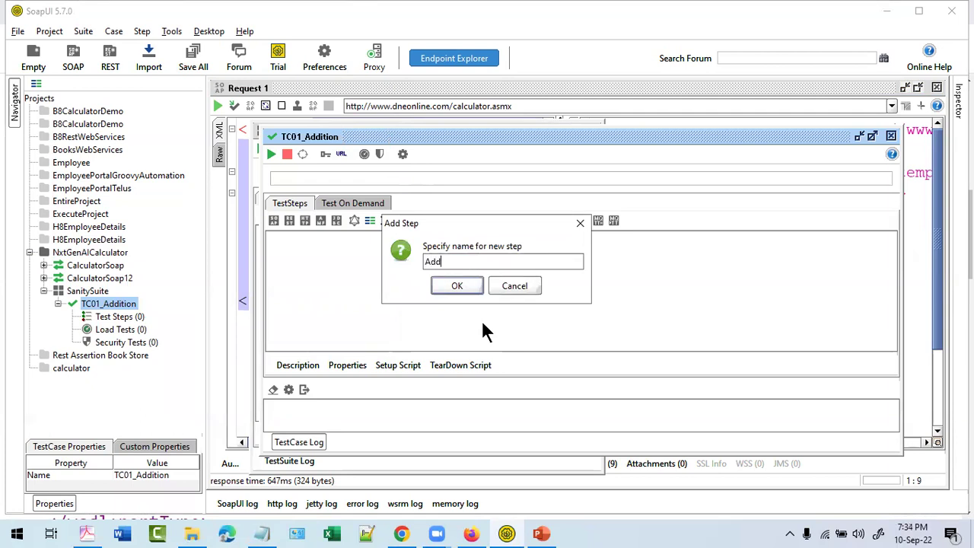
text(_SingleDigit)
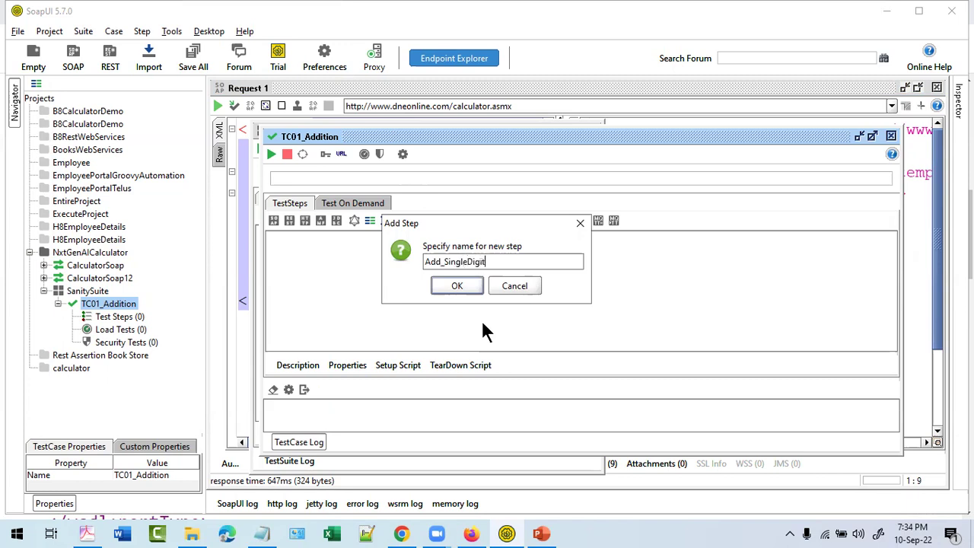
click(438, 283)
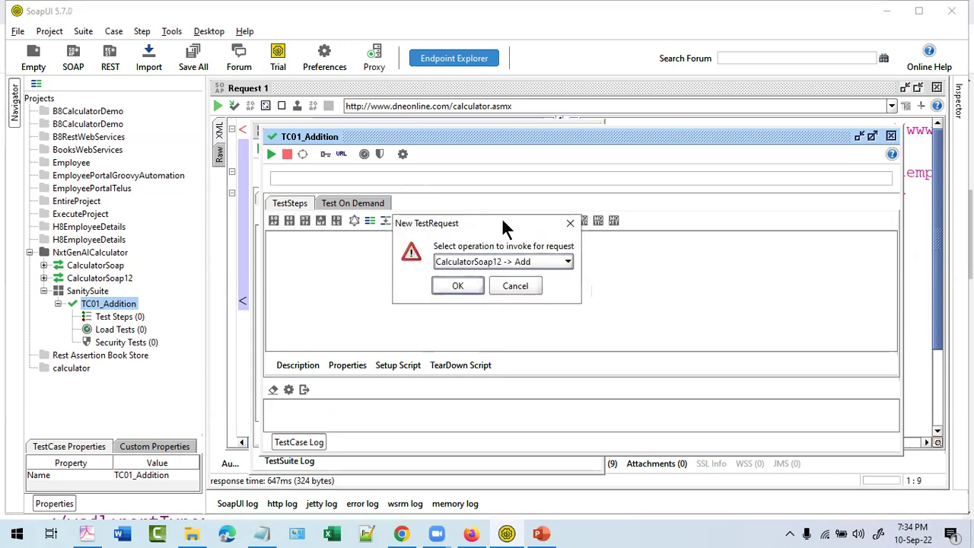
- Review the available operations and choose CalculatorSoap12 -> Add as the operation to invoke for the new request
drag(502, 221, 508, 240)
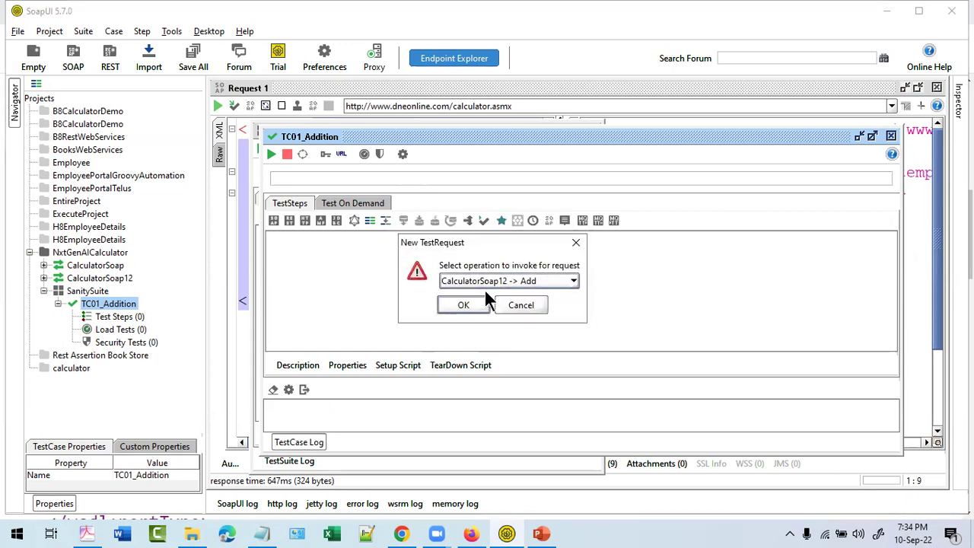
click(512, 281)
click(494, 296)
click(502, 283)
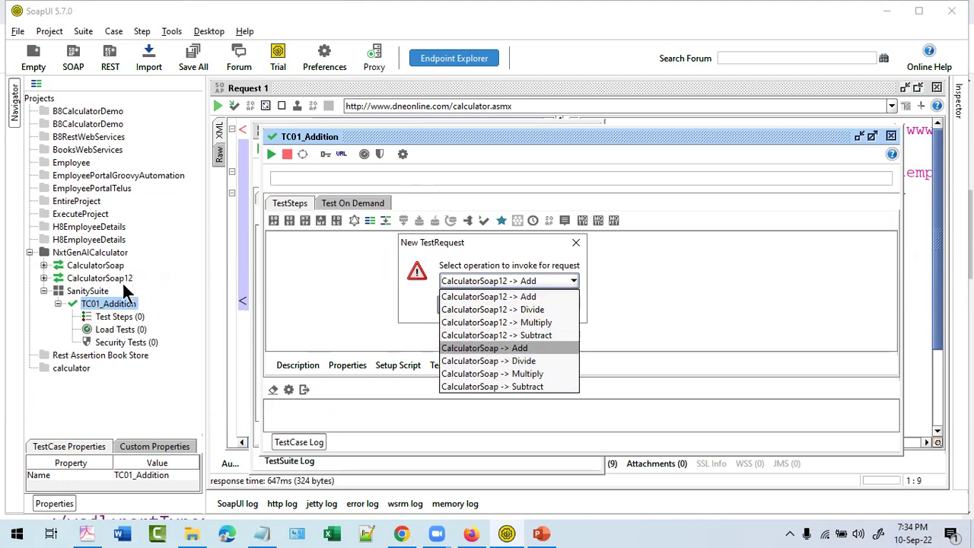
click(545, 295)
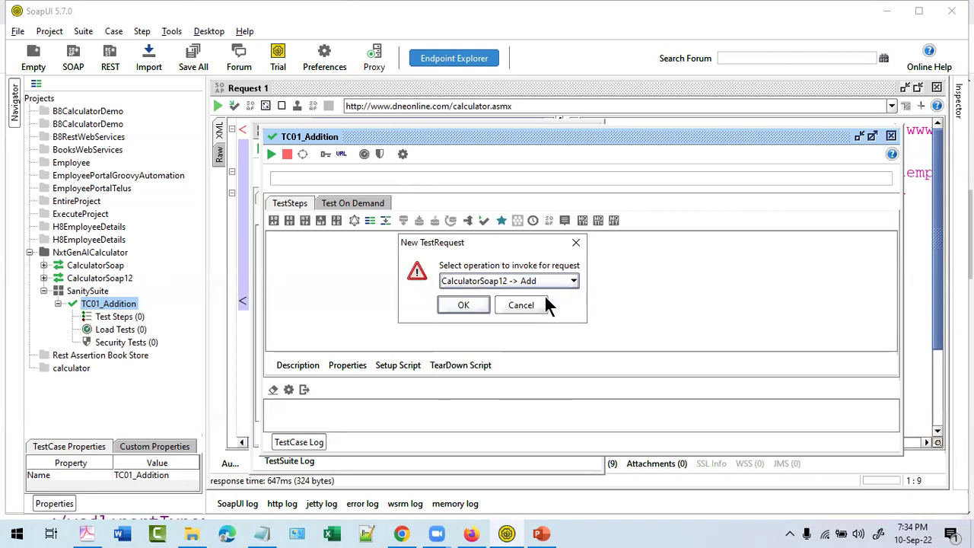
click(474, 298)
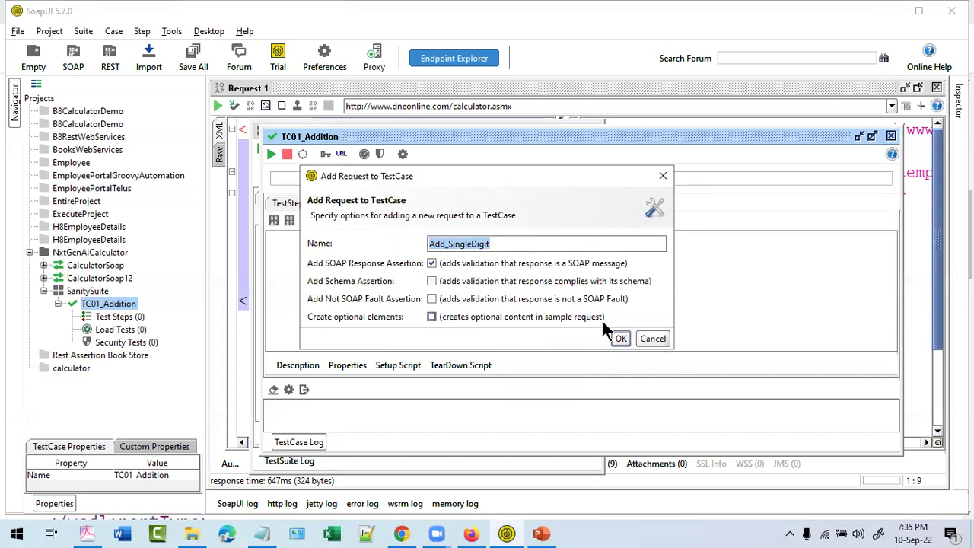
- Add the Add_SingleDigit request to the test case with optional elements created, and move its editor slightly up and left
click(430, 316)
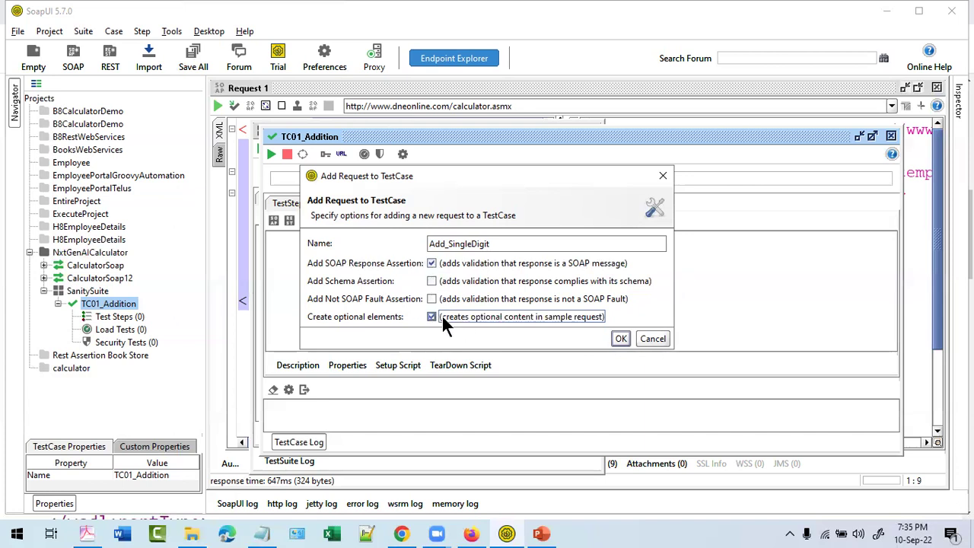
click(620, 338)
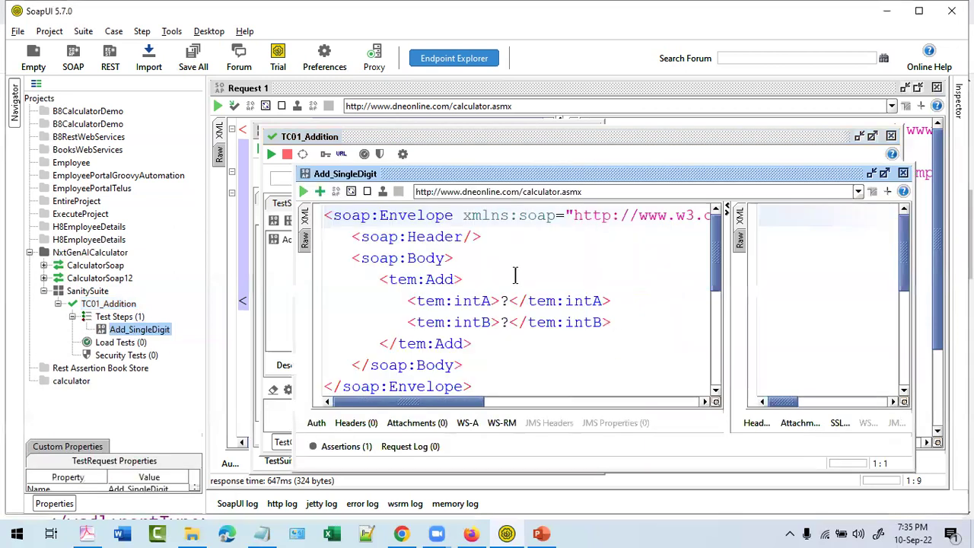
drag(455, 175, 435, 163)
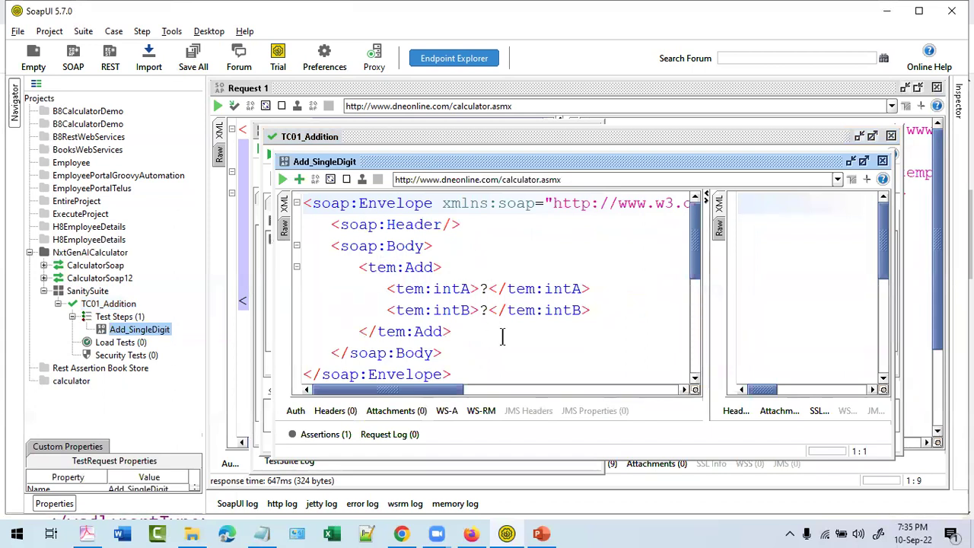
- Highlight the intA and intB elements and the surrounding envelope in the Add_SingleDigit request to examine its structure
drag(378, 291, 453, 332)
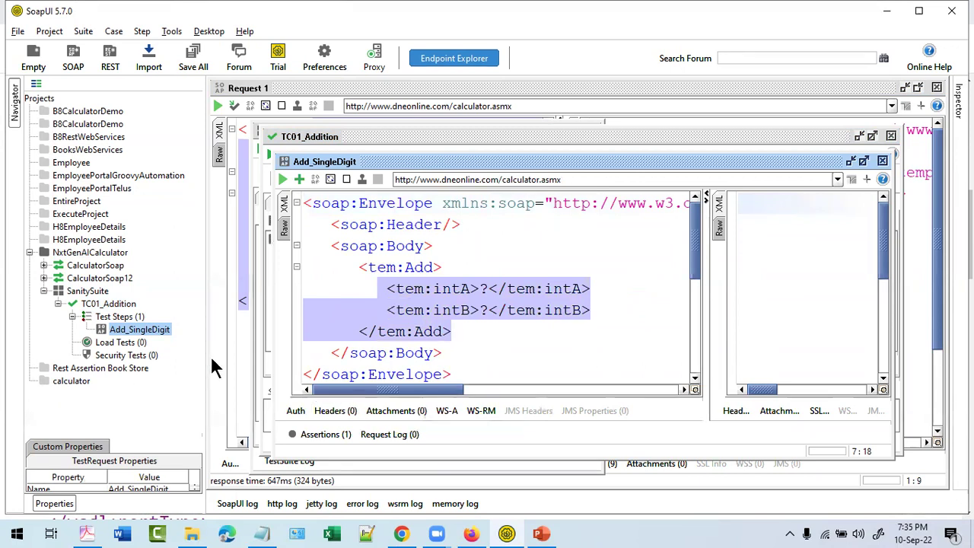
click(508, 333)
drag(533, 349, 361, 229)
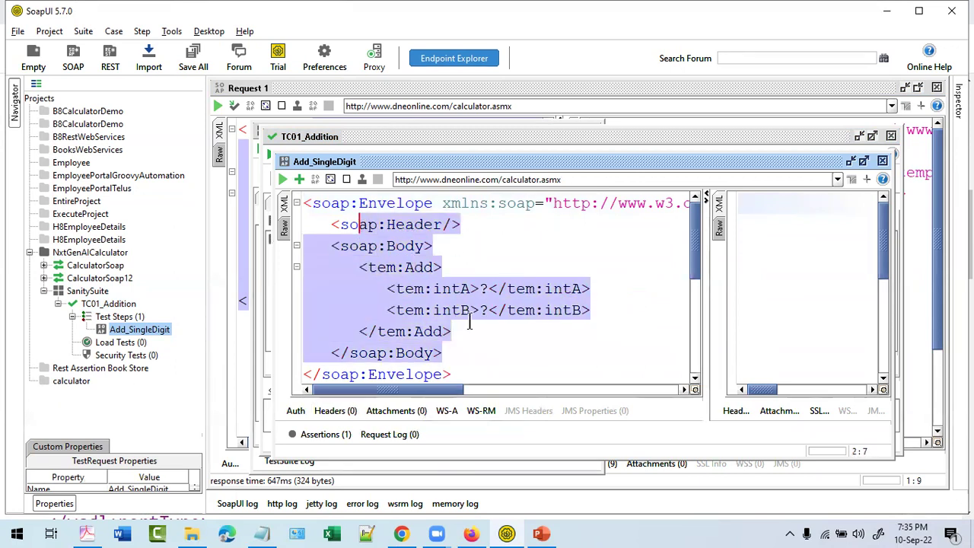
click(472, 323)
drag(532, 374, 304, 223)
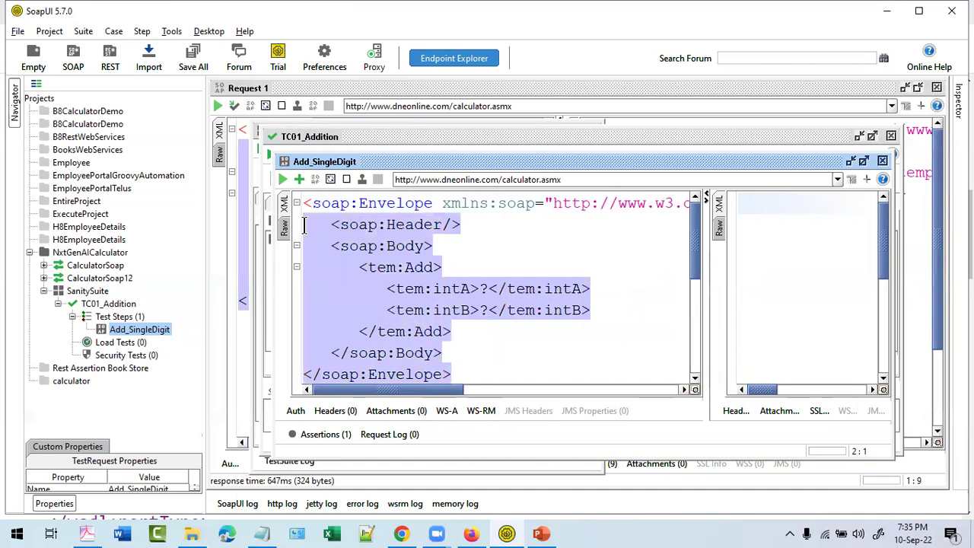
click(509, 309)
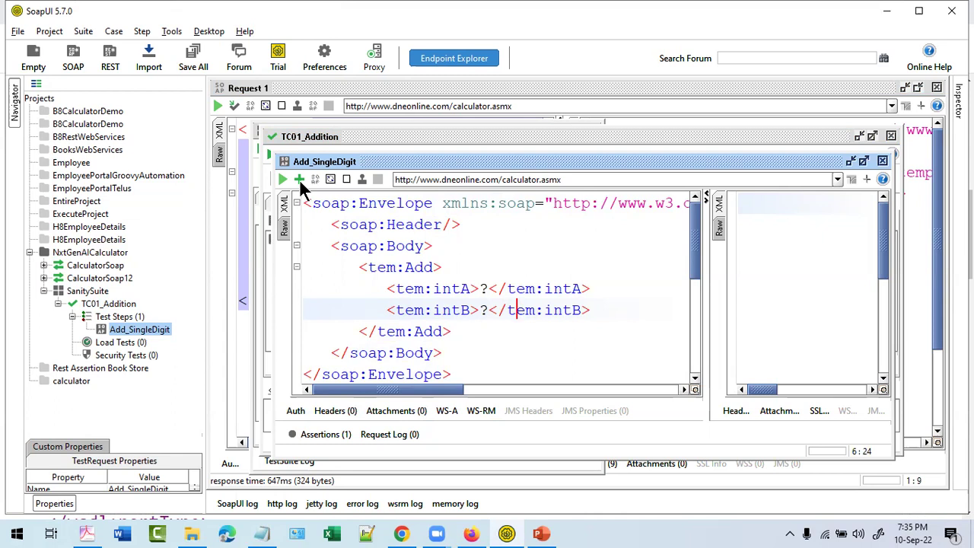
- Bring up Request 1 of the CalculatorSoap12 Add operation and highlight its request XML for comparison
click(258, 90)
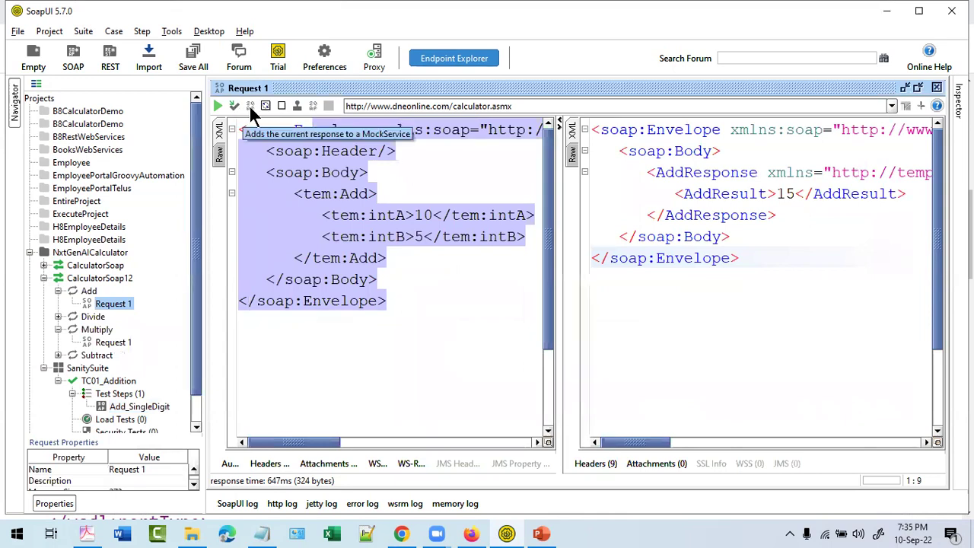
drag(439, 308, 252, 117)
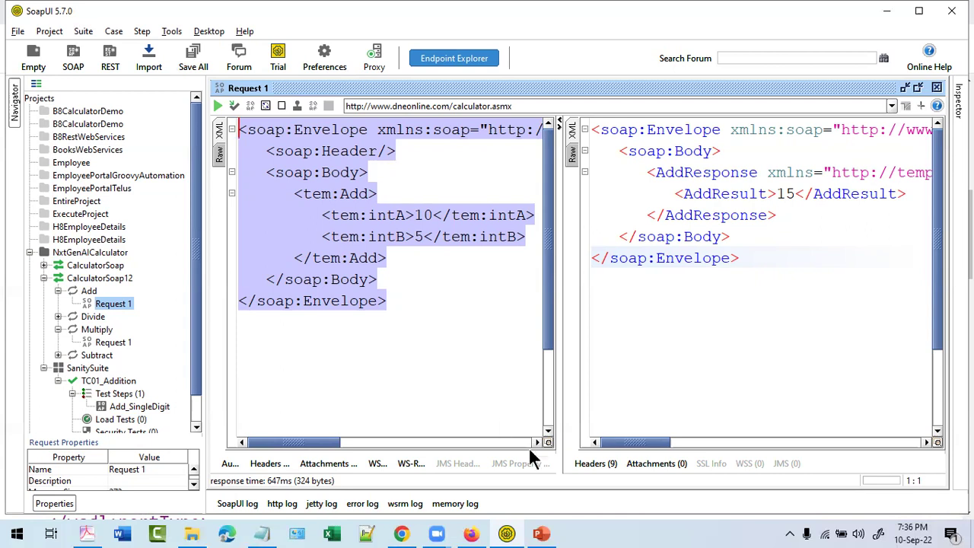
drag(468, 342, 238, 156)
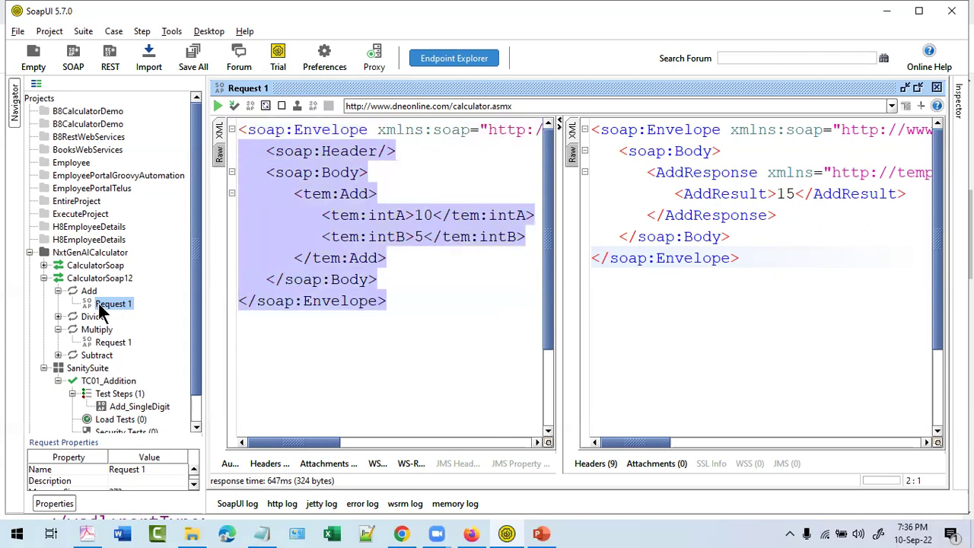
- Select SanitySuite, TC01_Addition, Test Steps and Add_SingleDigit one after another in the project tree to review the hierarchy
scroll(107, 304, down, 2)
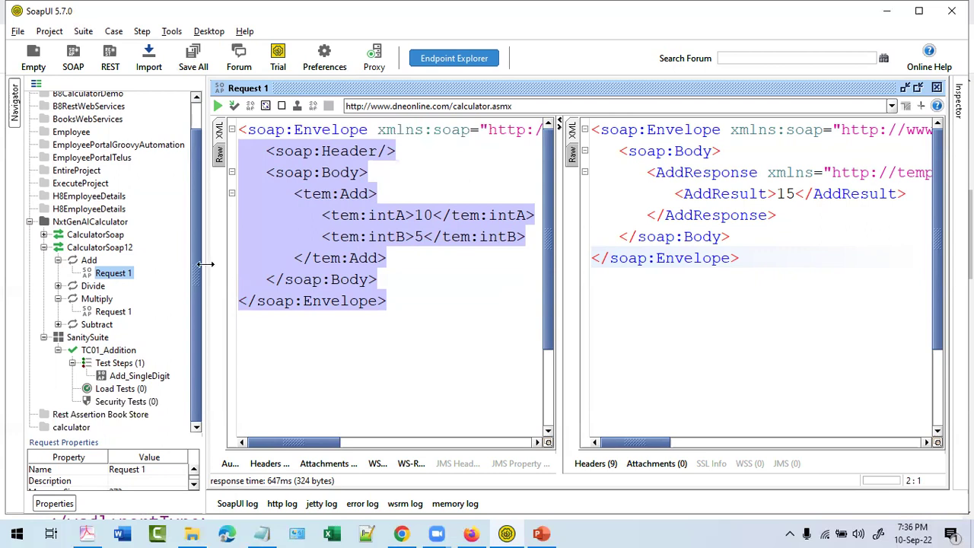
click(80, 340)
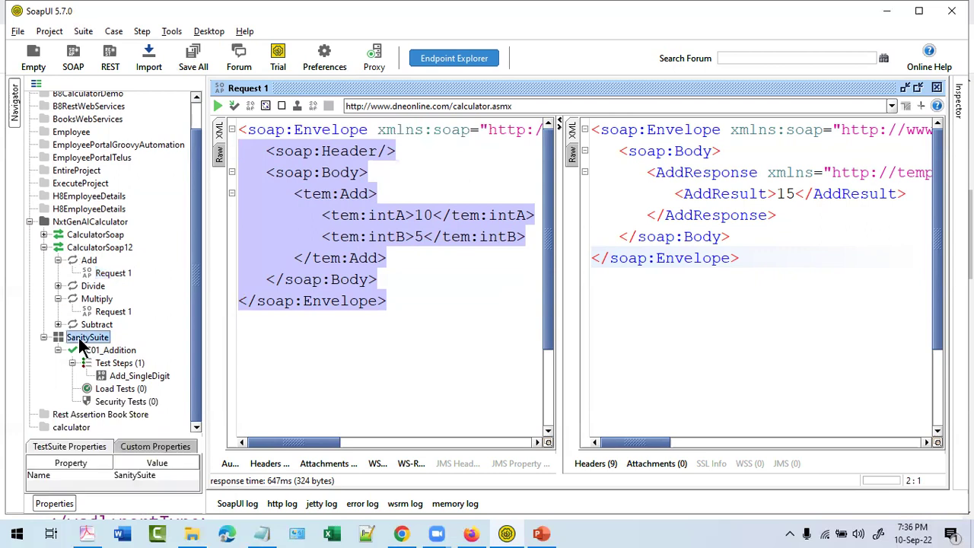
click(100, 354)
click(112, 363)
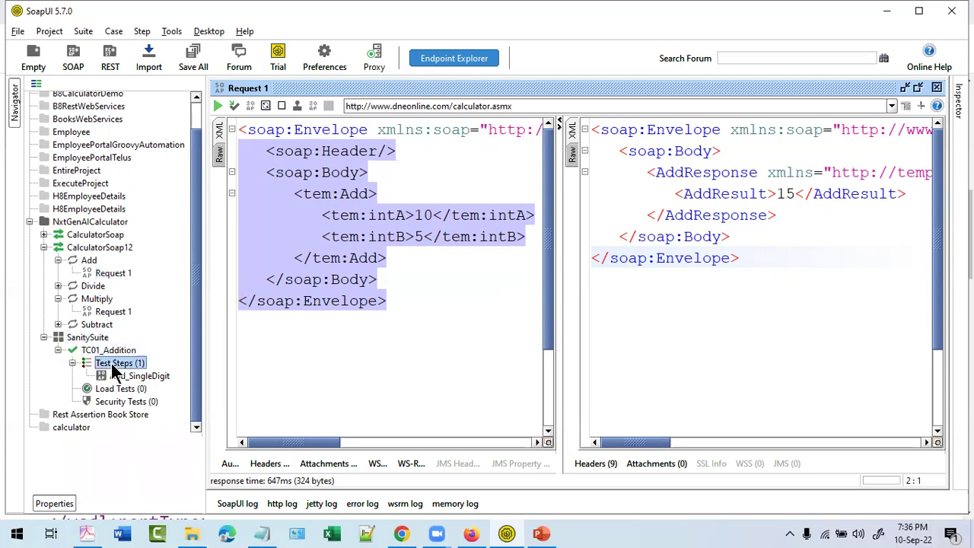
click(127, 375)
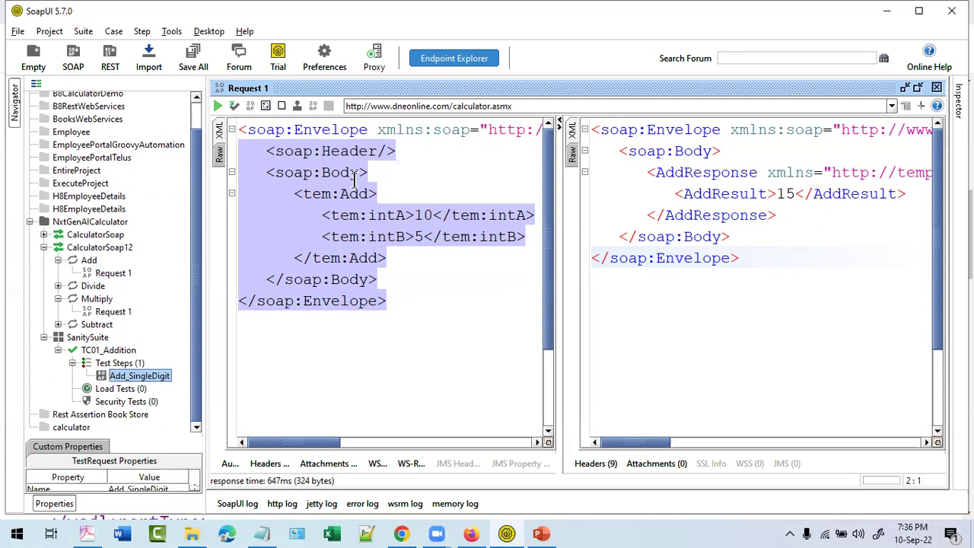
- Open the Add_SingleDigit test step maximized and set intA to 50 and intB to 25 in its request
double_click(142, 376)
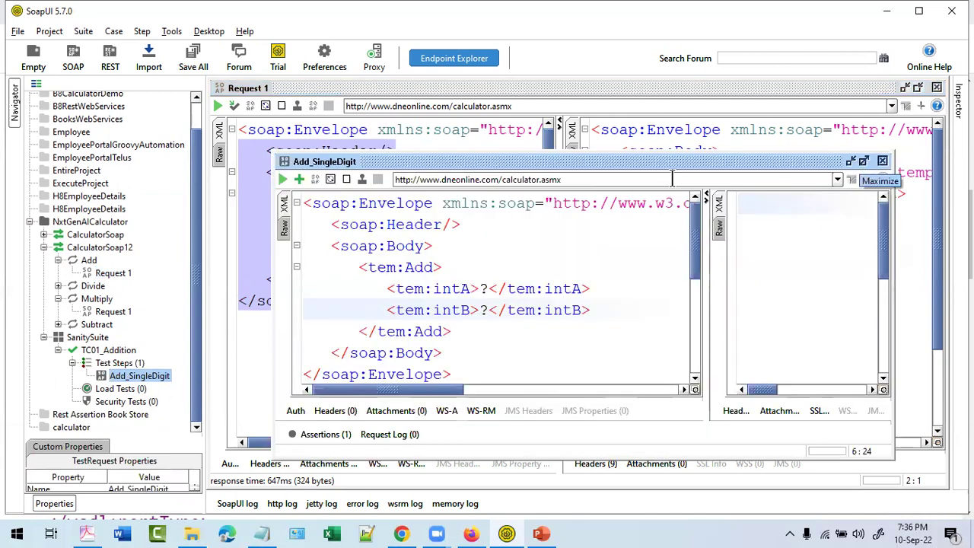
click(864, 161)
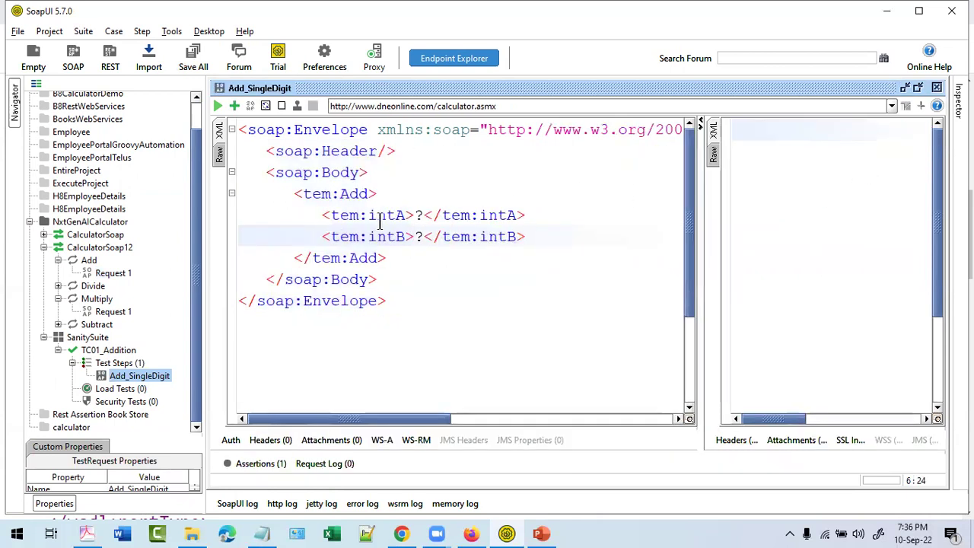
click(416, 216)
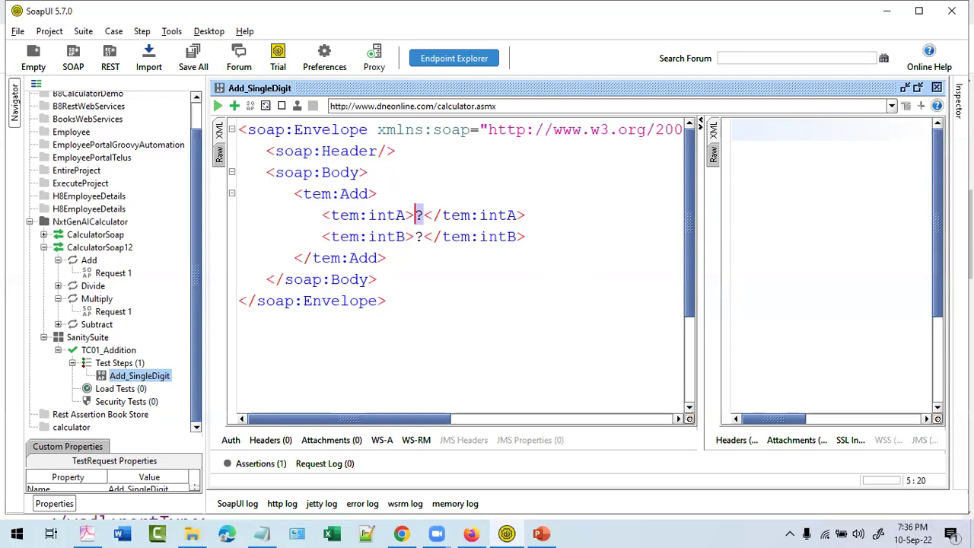
click(424, 216)
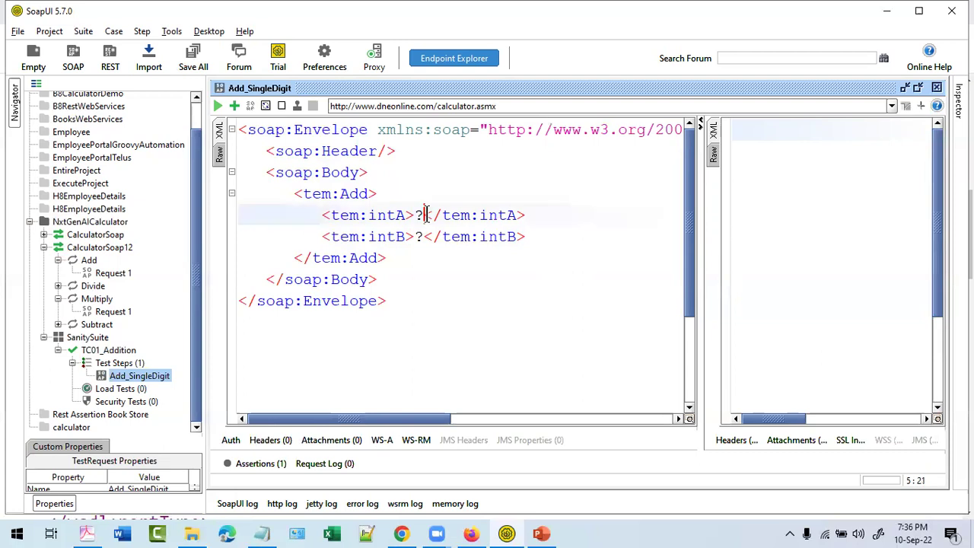
key(BackSpace)
text(50)
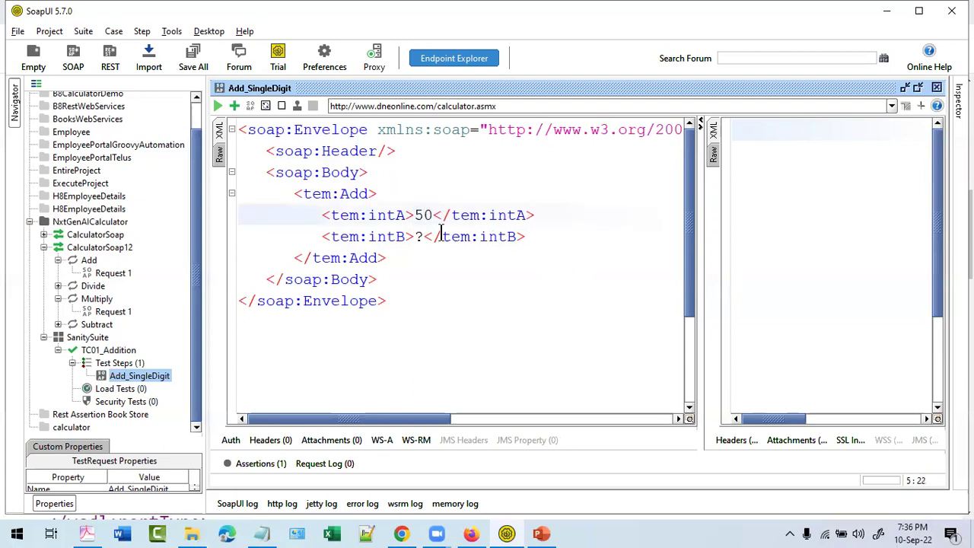
click(422, 237)
key(BackSpace)
text(25)
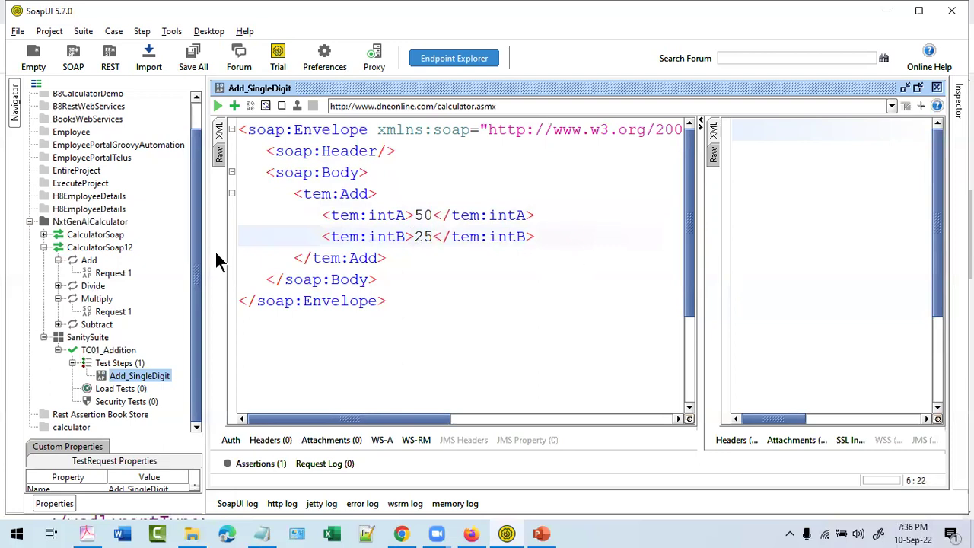
- Run the Add_SingleDigit request and display its response as XML
click(218, 107)
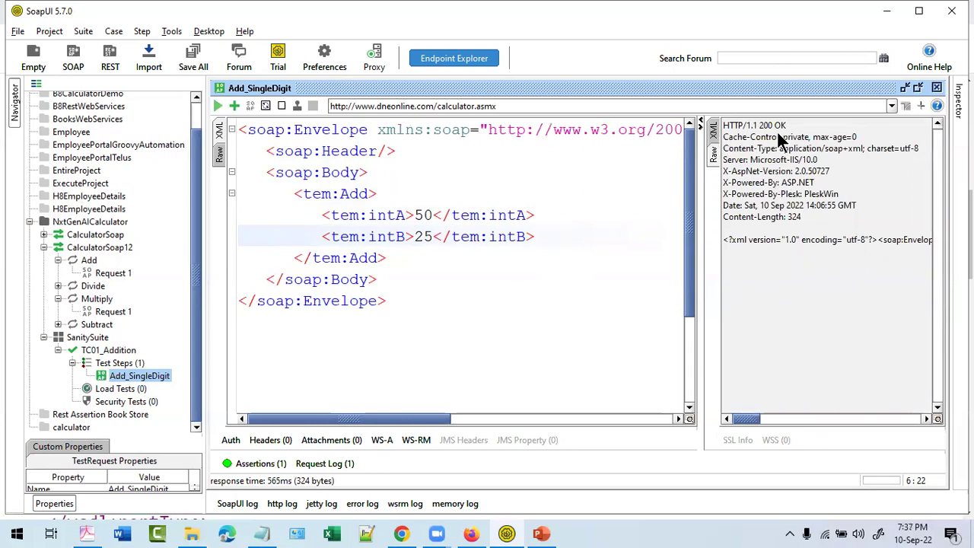
click(713, 131)
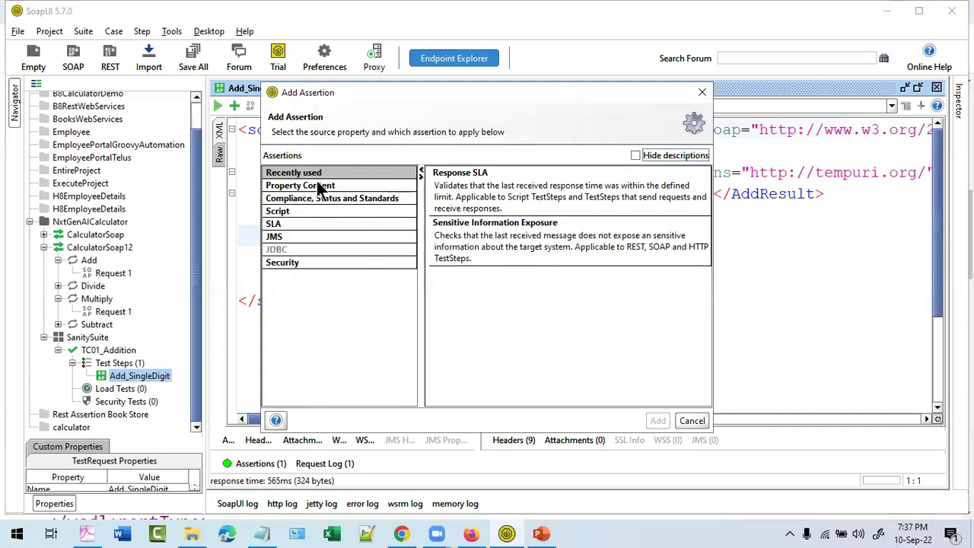
- Open the assertion chooser for Add_SingleDigit and look through the Property Content, Compliance, Script, SLA, JMS and Security categories
click(318, 187)
click(312, 199)
click(308, 211)
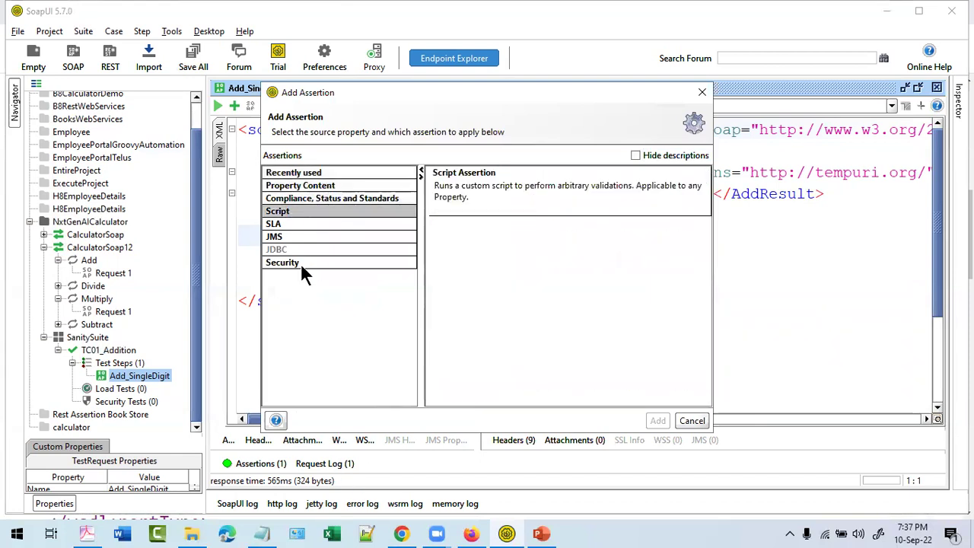
click(297, 261)
click(297, 235)
click(298, 223)
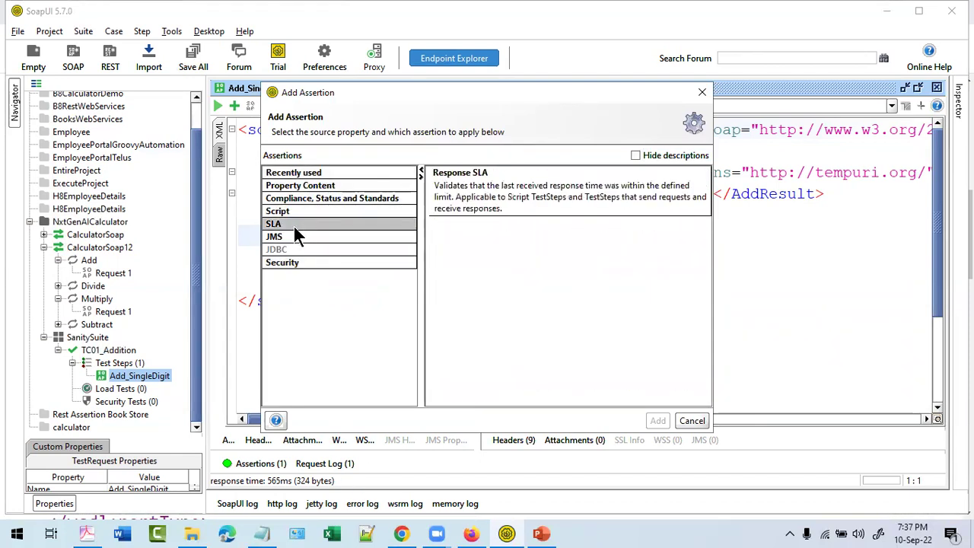
click(302, 212)
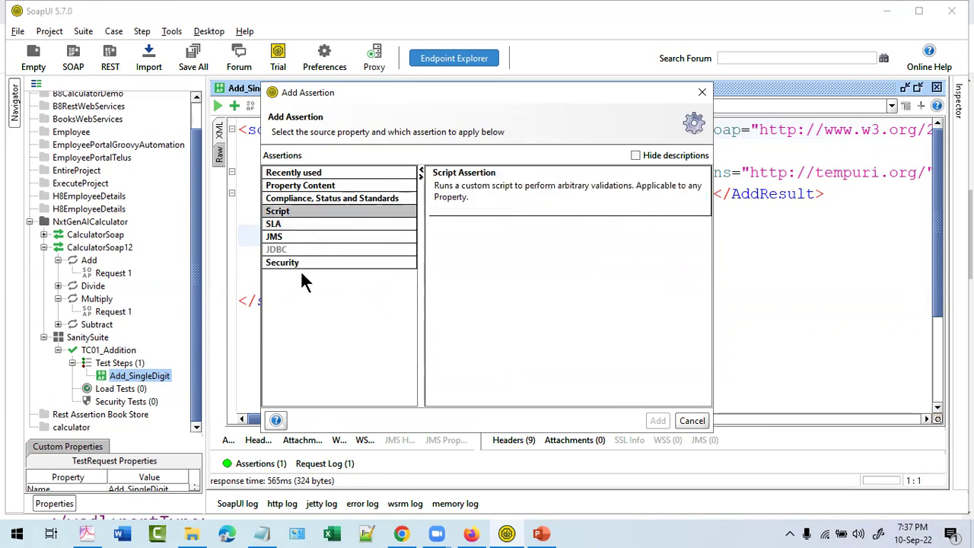
click(289, 196)
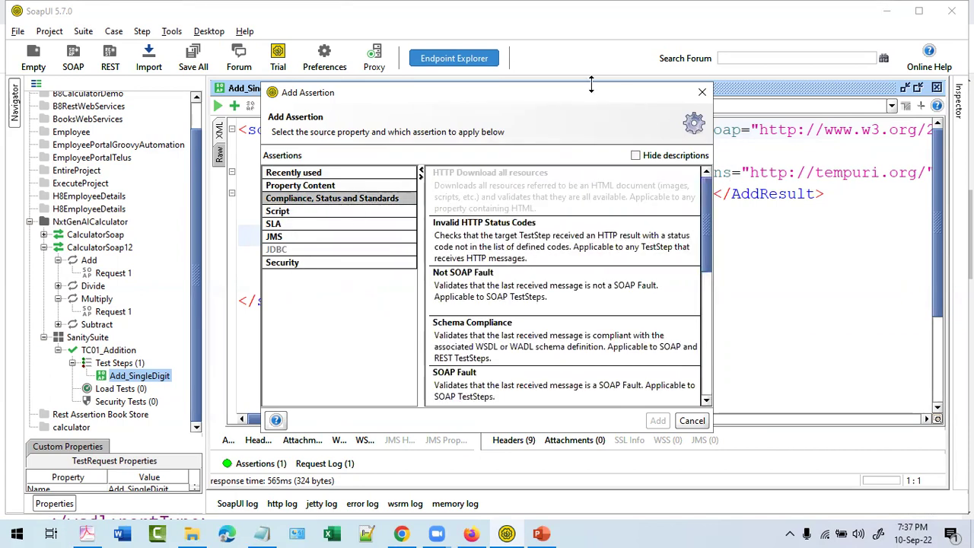
- Move the Add Assertion dialog aside and examine the Compliance, Status and Standards assertions, followed by the Property Content ones
drag(446, 97, 321, 103)
drag(474, 99, 491, 112)
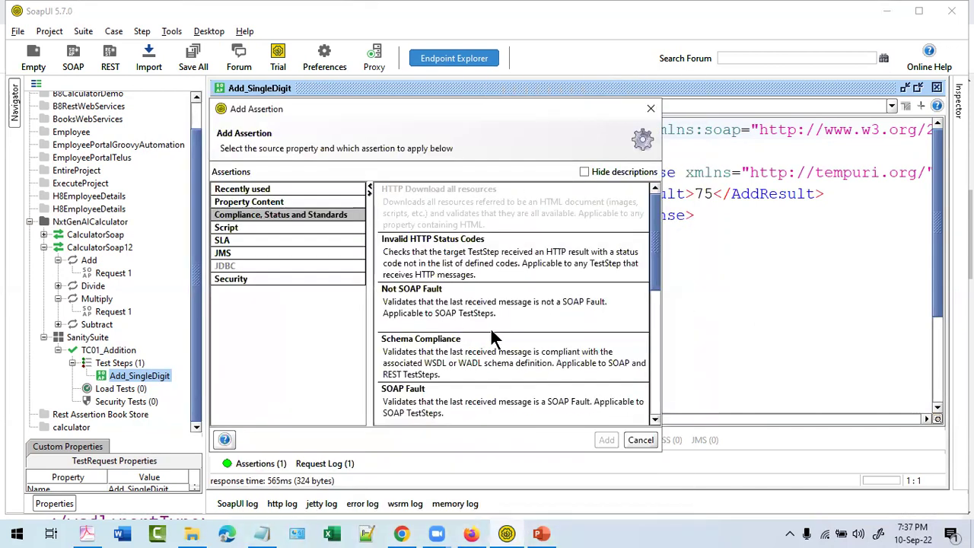
scroll(493, 337, down, 1)
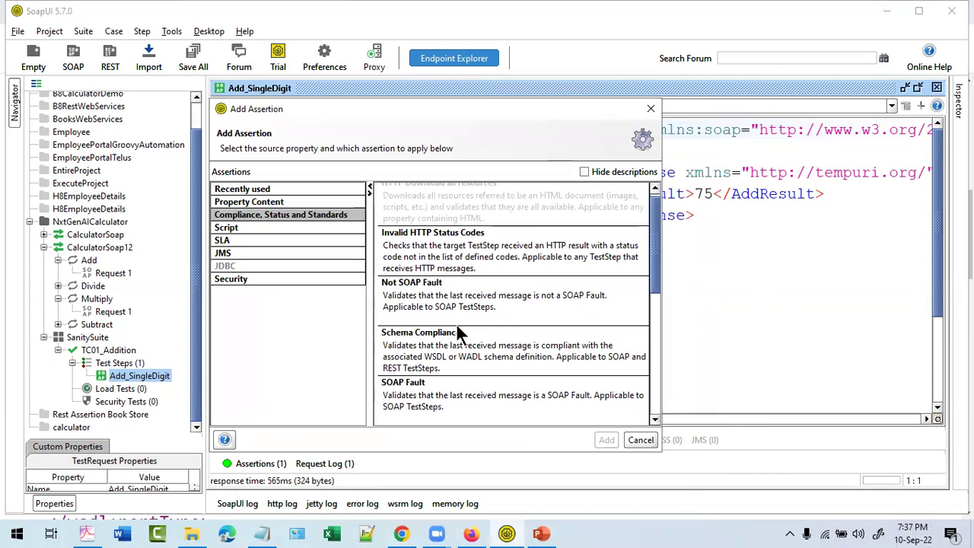
scroll(565, 318, down, 1)
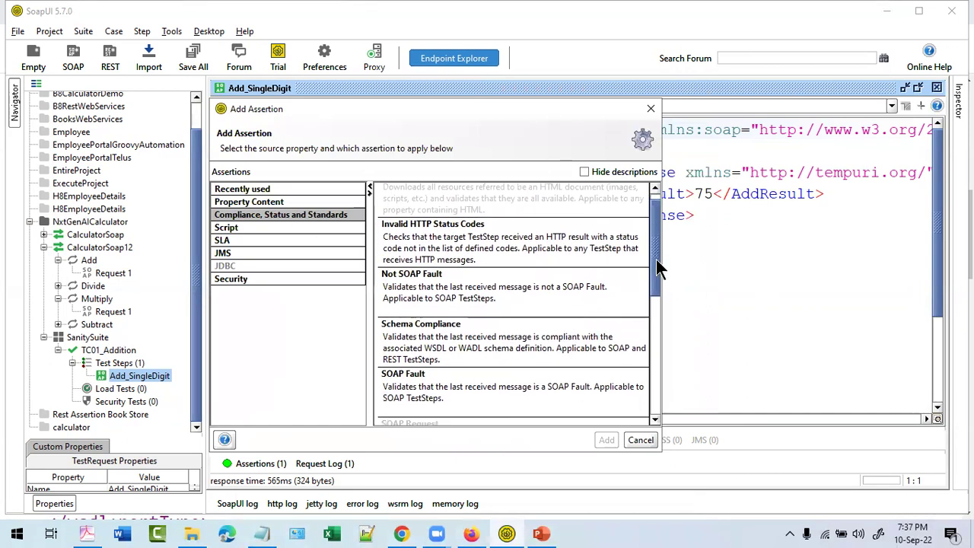
drag(656, 255, 657, 380)
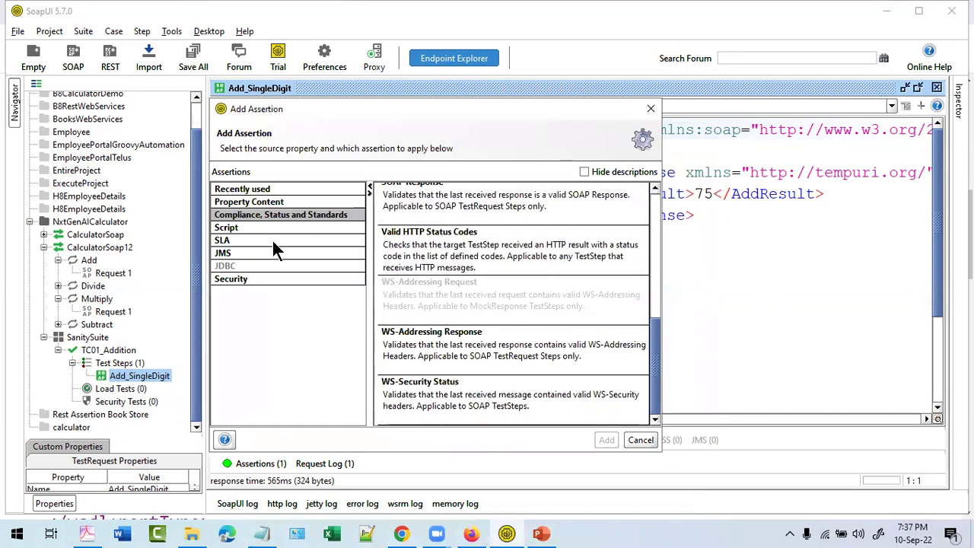
click(249, 202)
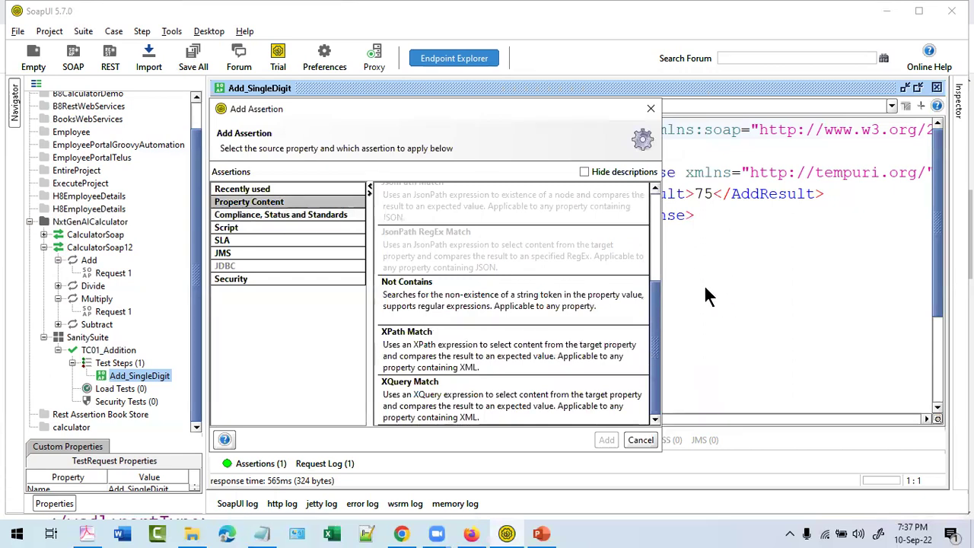
- Review the available Property Content assertions for the Add_SingleDigit request, leaving without adding one
drag(654, 330, 438, 369)
drag(471, 312, 491, 201)
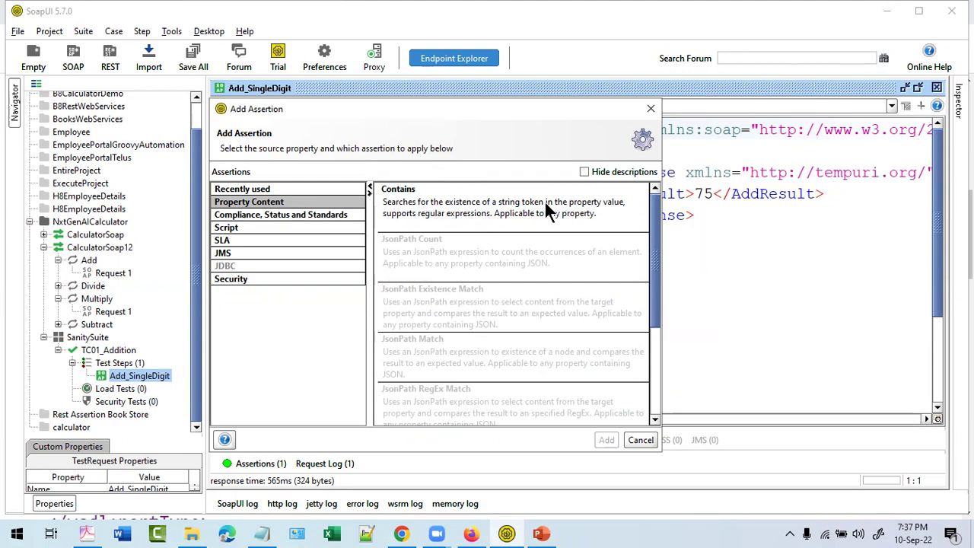
click(652, 109)
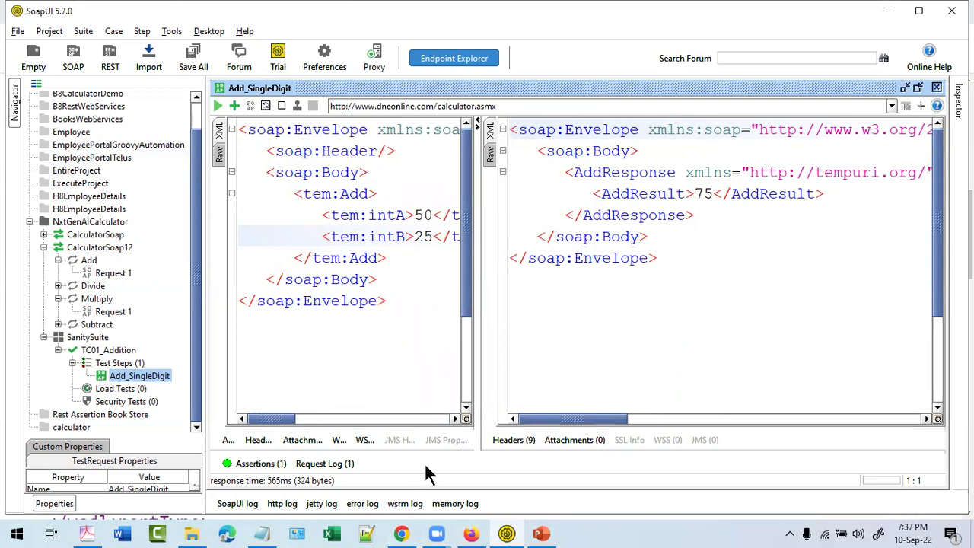
- Switch to the PowerPoint deck and review the slides through Assertion Validation WSDL, returning to the Calculator Web Services WSDL Link slide
click(541, 533)
key(Down)
key(Down)
key(Down)
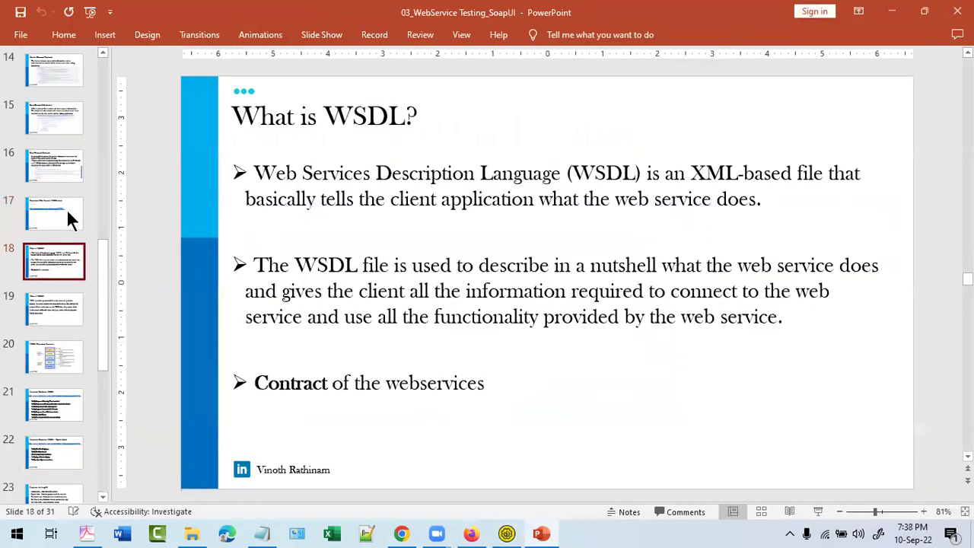
key(Down)
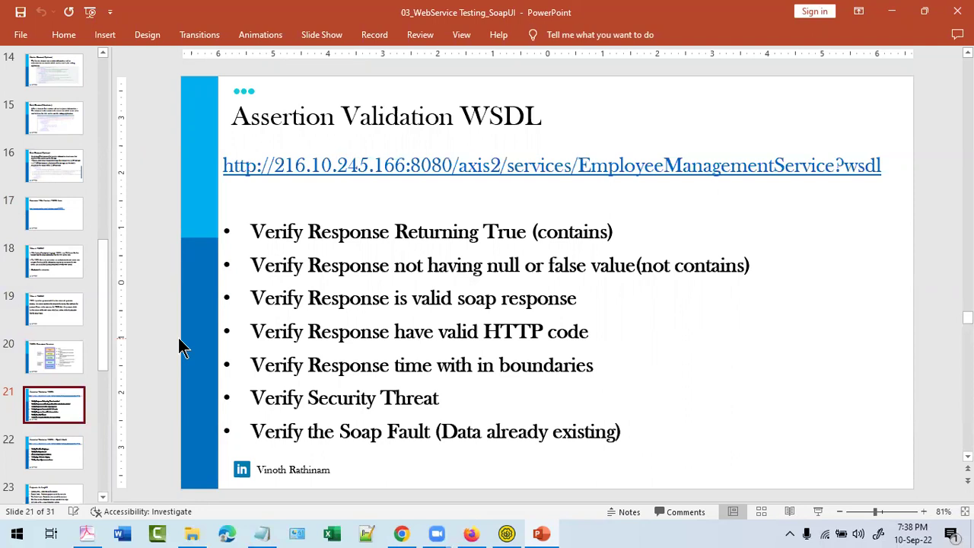
click(53, 214)
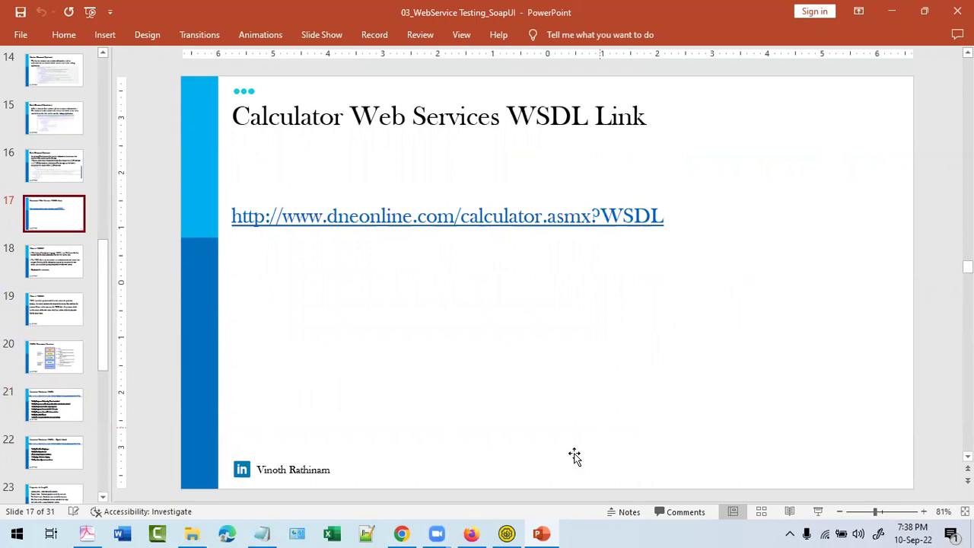
- Switch back to SoapUI, rerun the Add_SingleDigit request and check the HTTP status in the raw response
click(509, 532)
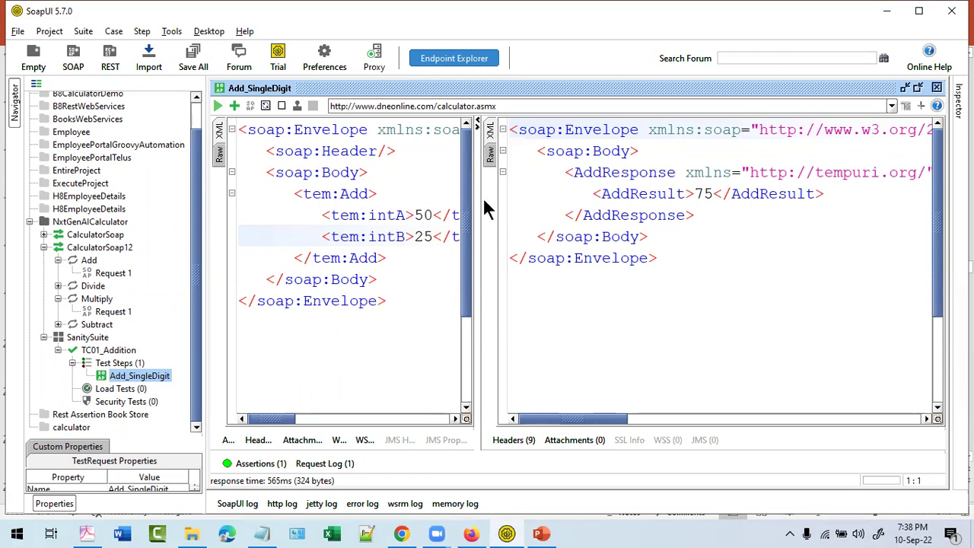
drag(481, 197, 542, 199)
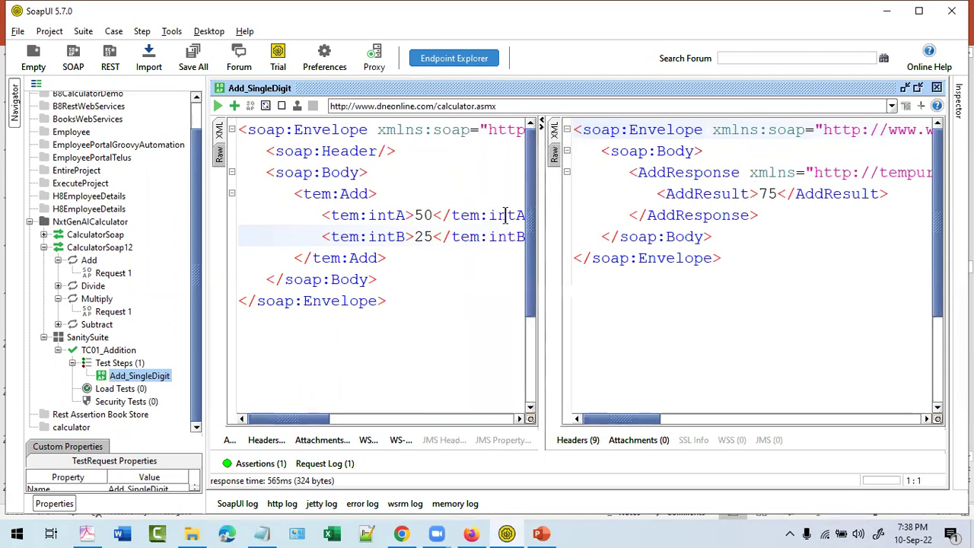
click(217, 105)
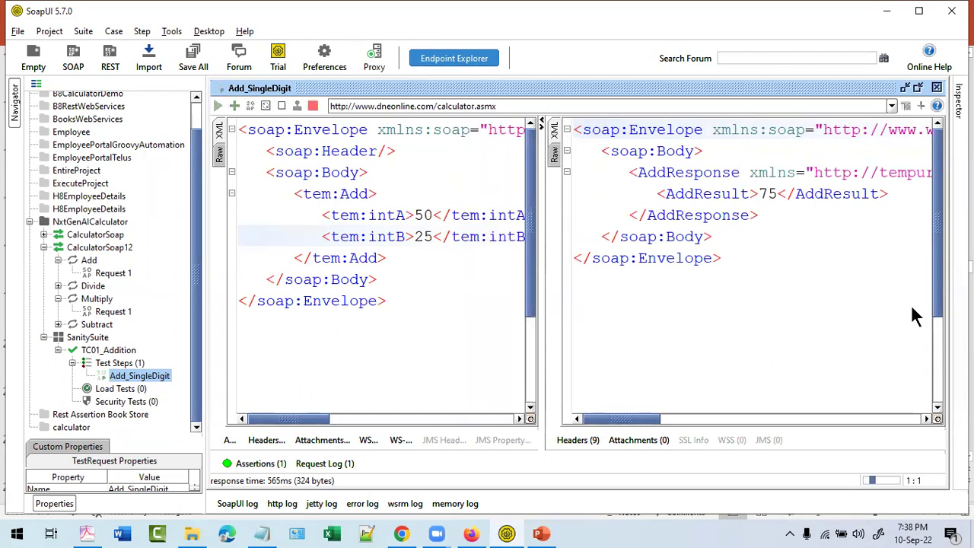
drag(640, 202, 610, 169)
drag(599, 124, 629, 122)
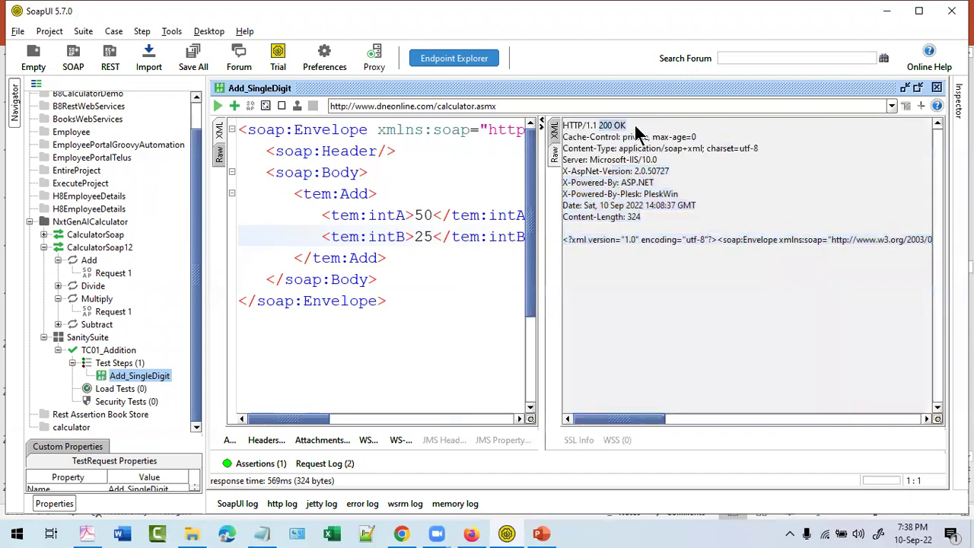
click(556, 131)
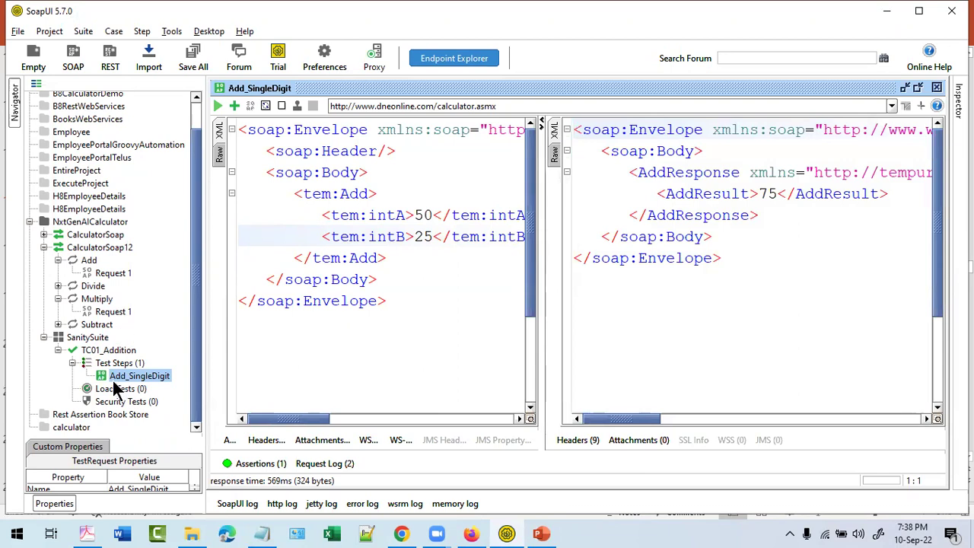
- Collapse the CalculatorSoap12 interface in the project tree and select the Add_SingleDigit test step
click(44, 248)
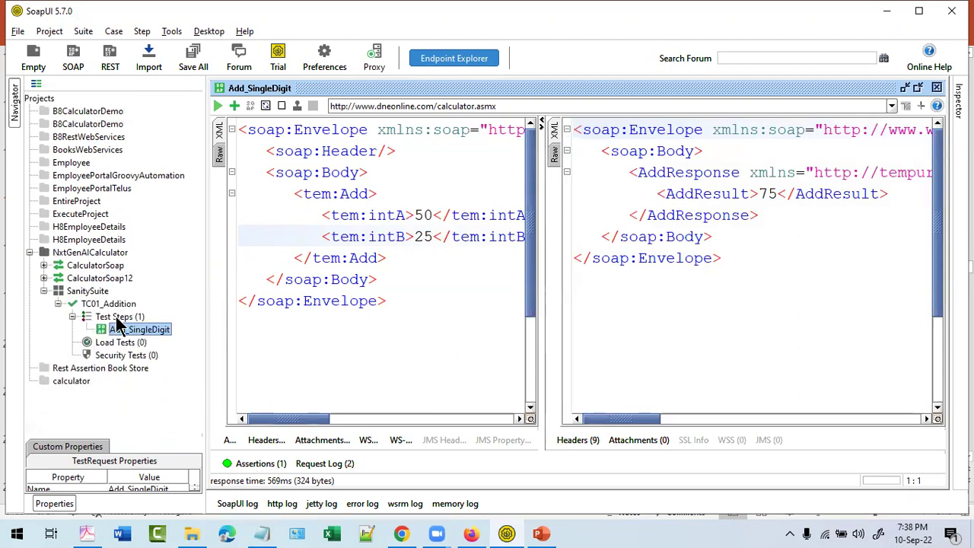
click(118, 316)
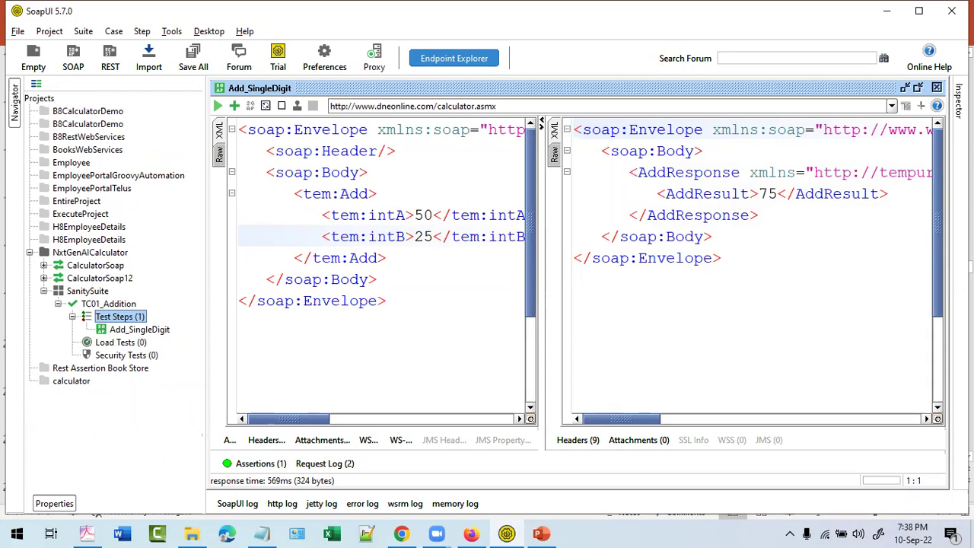
click(132, 332)
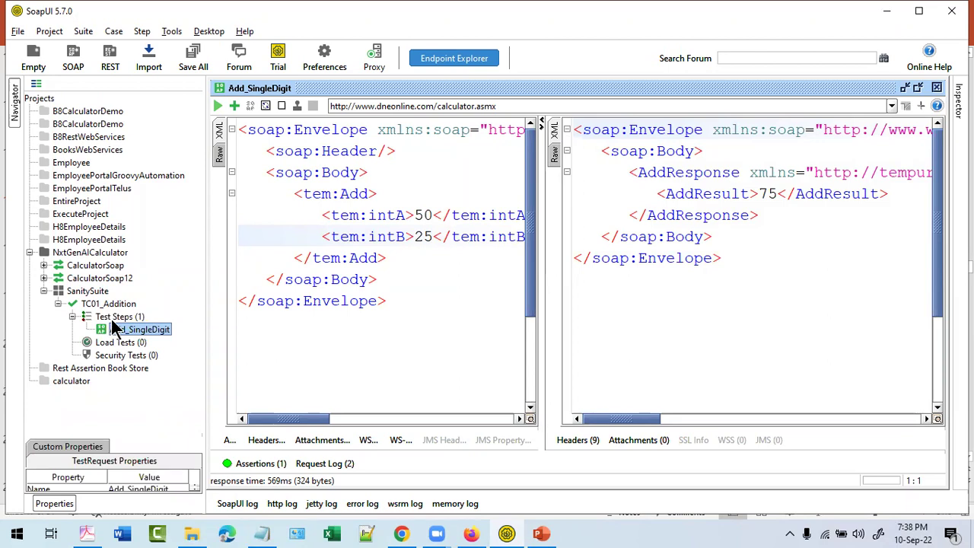
right_click(118, 318)
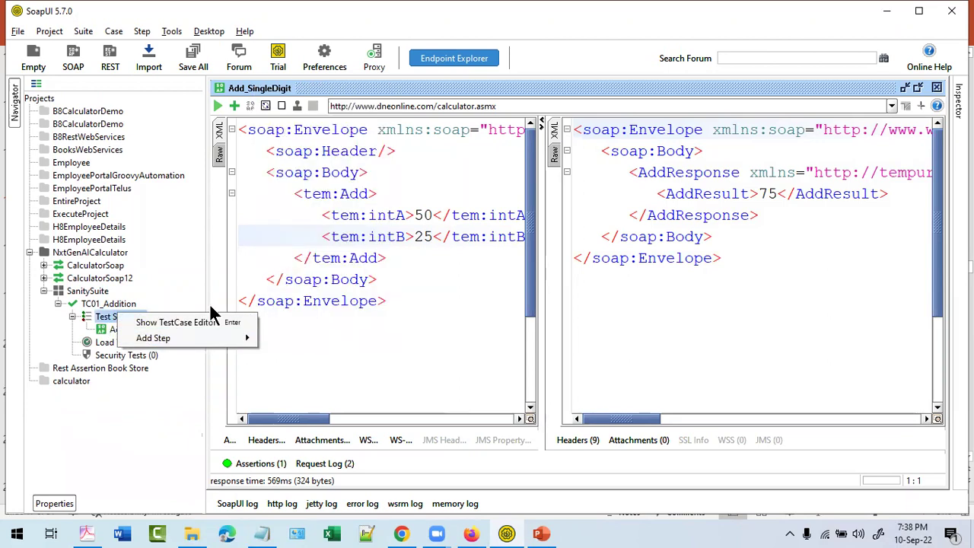
click(118, 305)
click(126, 333)
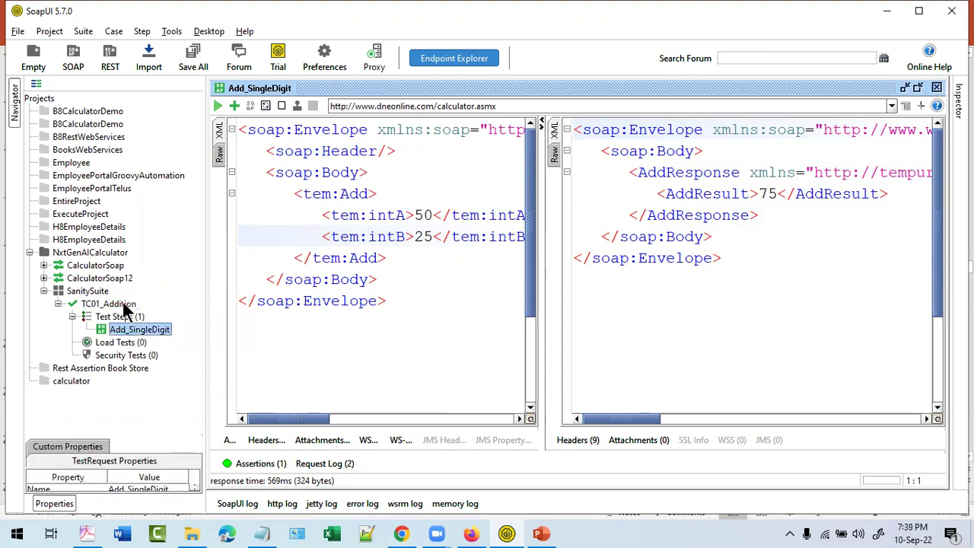
- Add a SOAP Request test step named Add_Double_Digit to the TC01_Addition test case
click(125, 304)
right_click(127, 305)
mouse_move(231, 351)
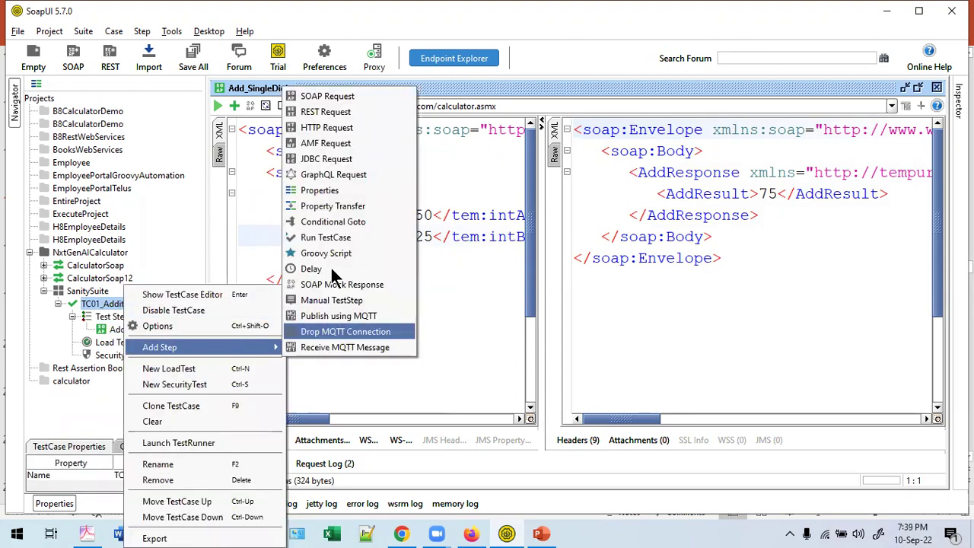
click(348, 99)
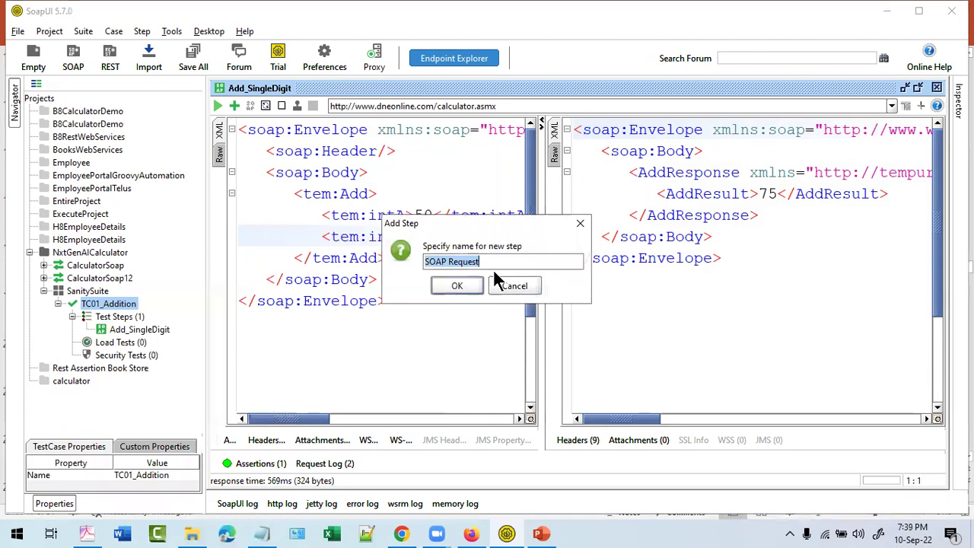
text(A)
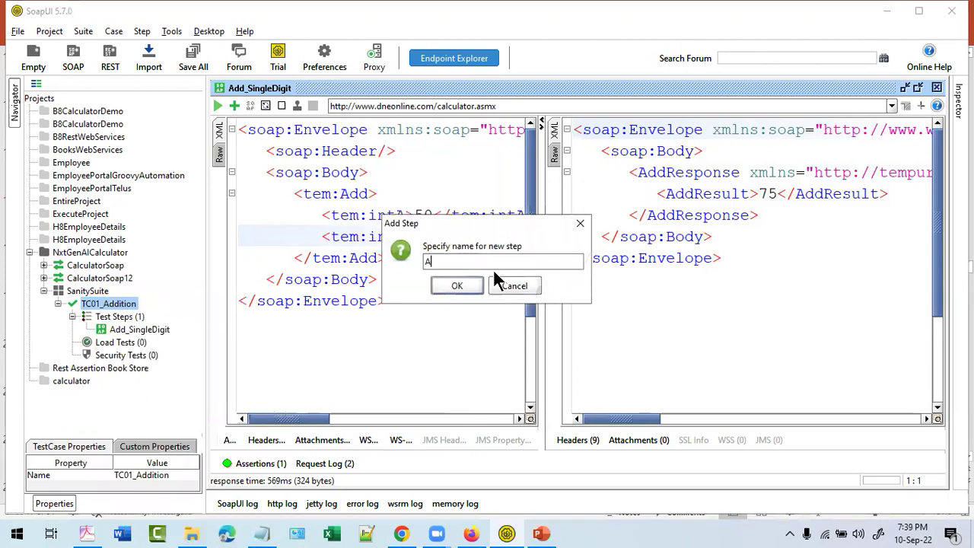
text(dd_Dou)
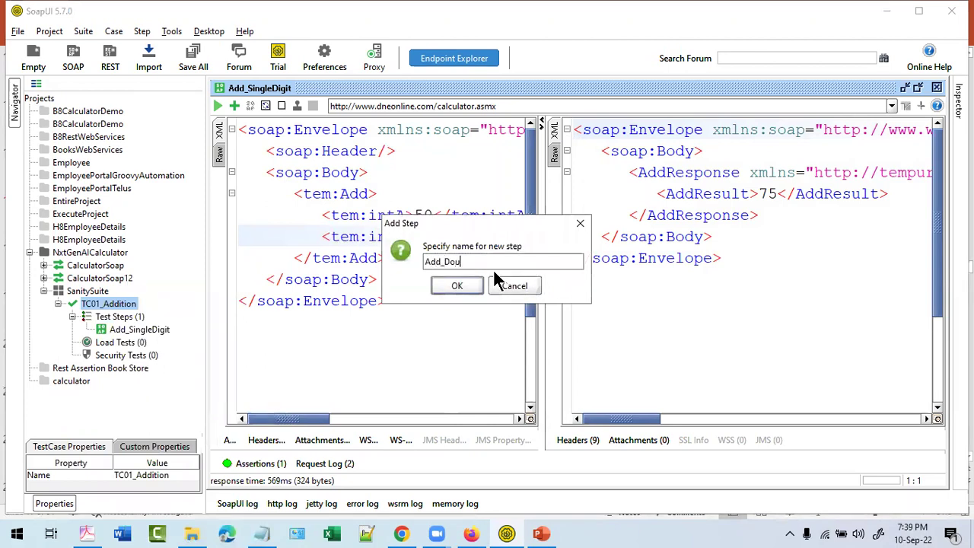
text(ble_Digit)
click(457, 286)
- Assign the CalculatorSoap12 -> Add operation to the new step and create it with the default request options
click(550, 263)
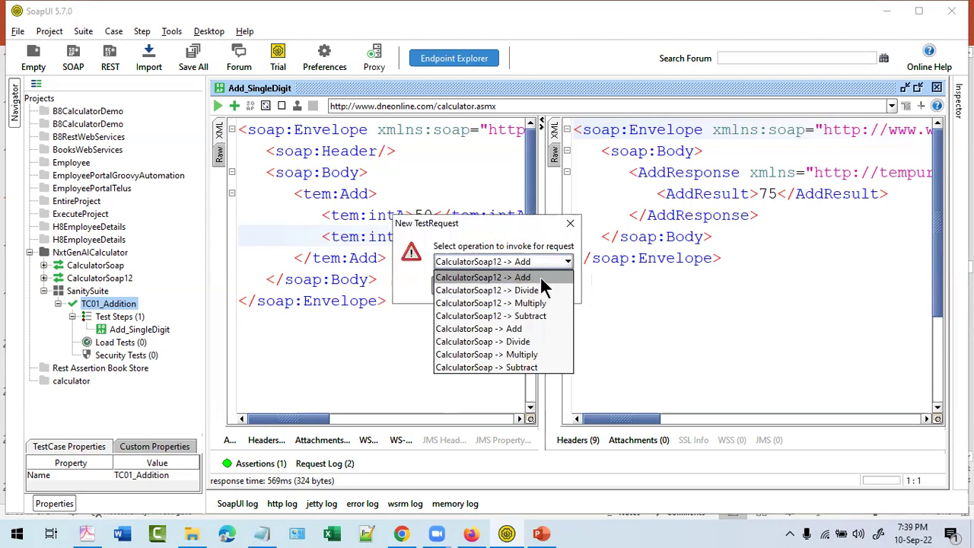
click(540, 276)
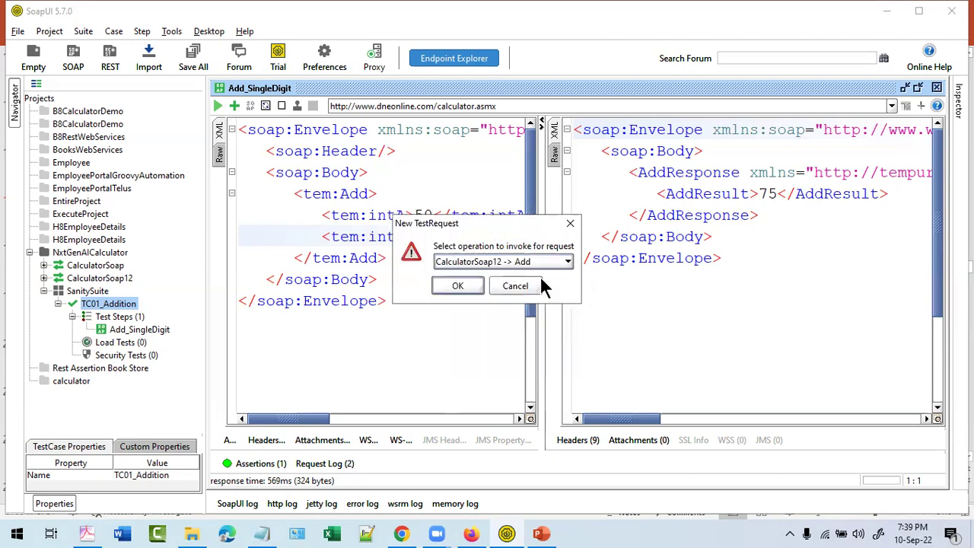
click(457, 285)
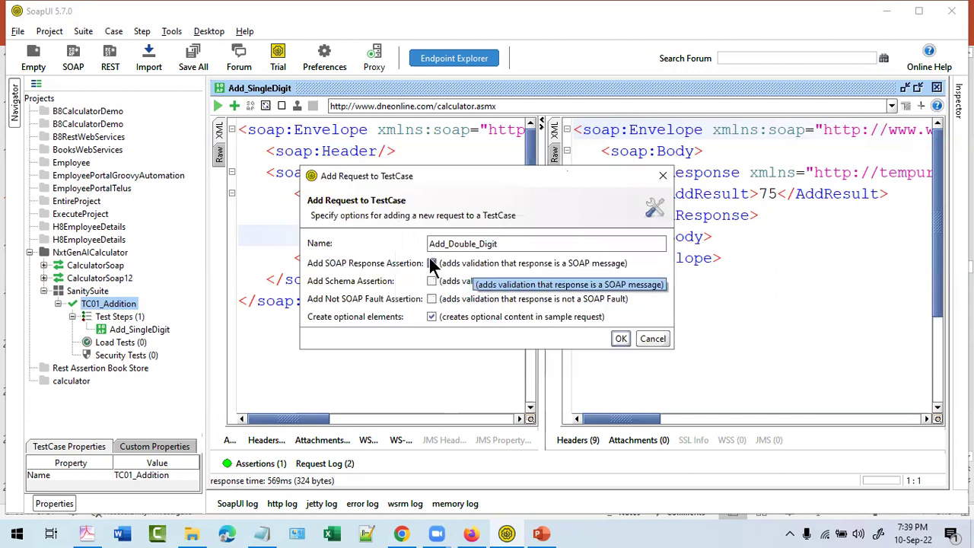
click(620, 339)
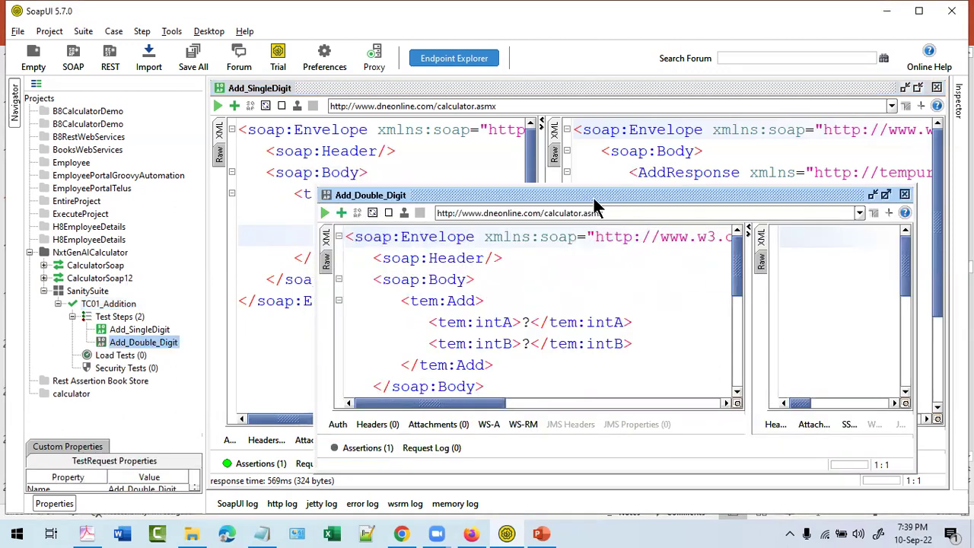
- Set intA to 5 and intB to 9 in the Add_SingleDigit request and save
drag(517, 190, 415, 241)
click(418, 210)
key(Delete)
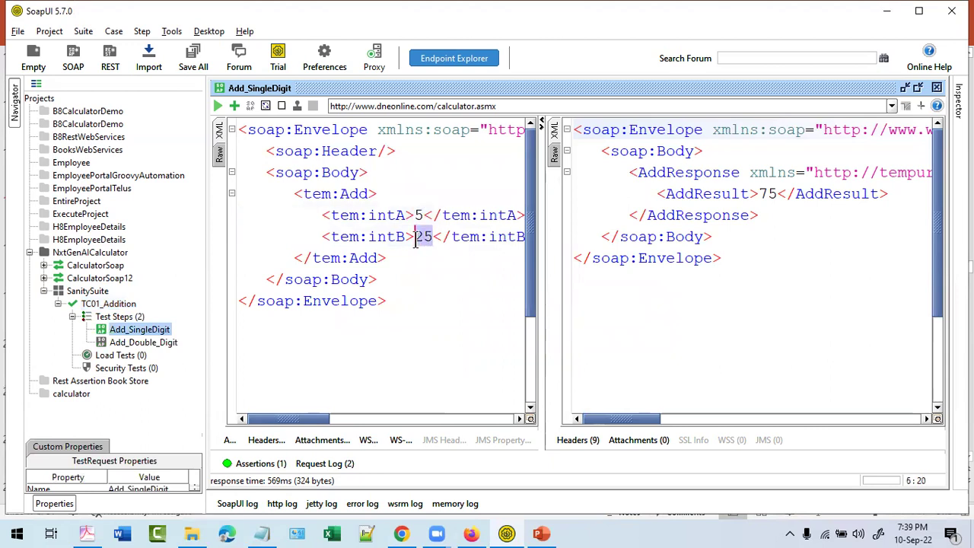
text(9)
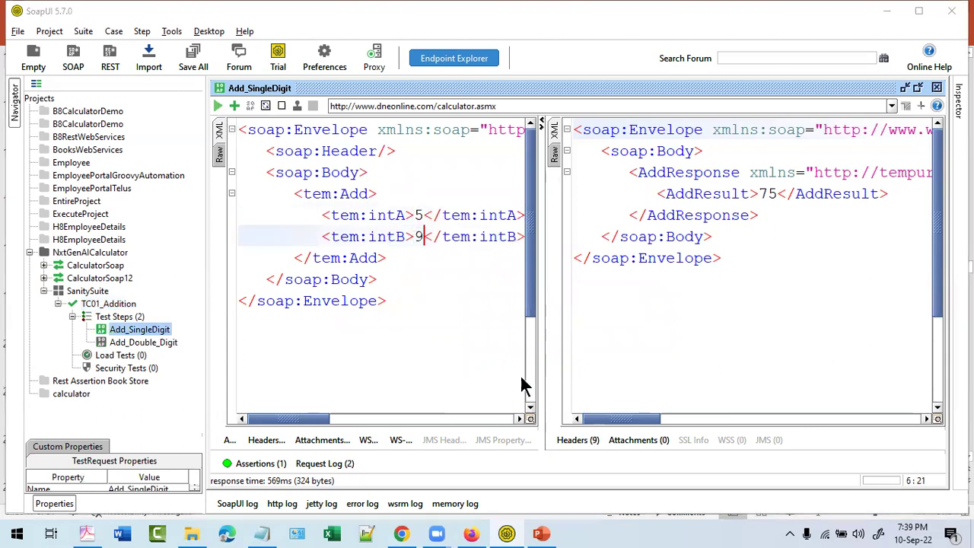
key(ctrl+s)
click(643, 367)
- Run the Add_SingleDigit request and check its raw and XML responses
click(217, 106)
click(554, 153)
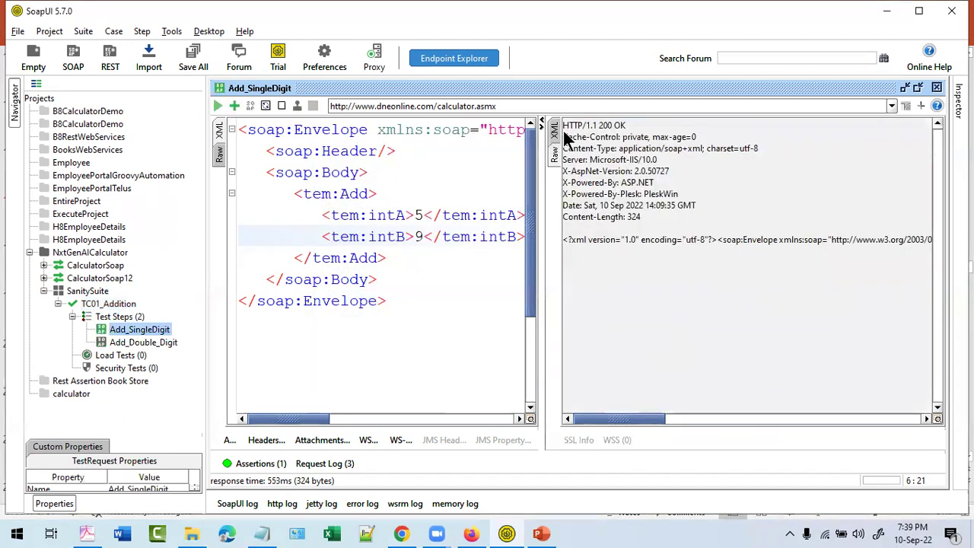
click(554, 131)
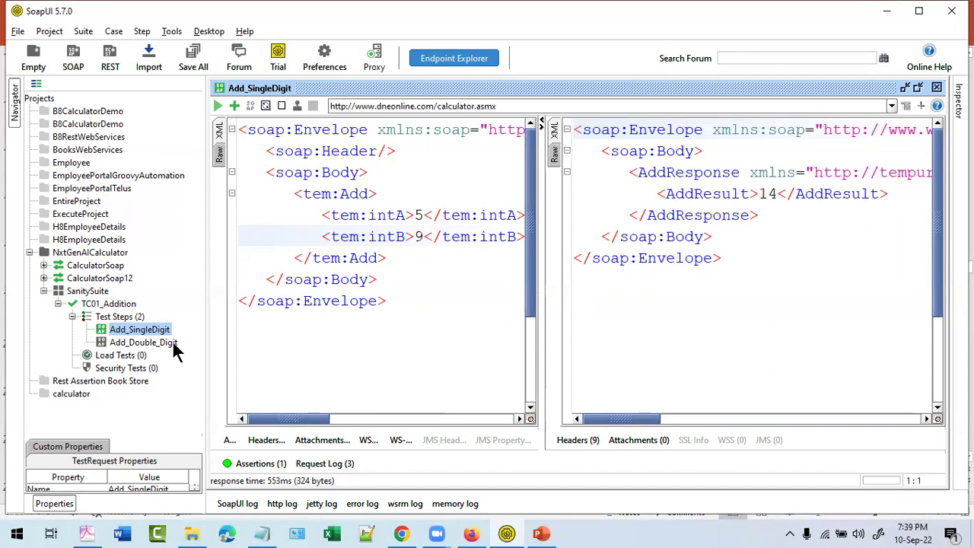
- Open the Add_Double_Digit request and set intA to 25 and intB to 75
double_click(144, 344)
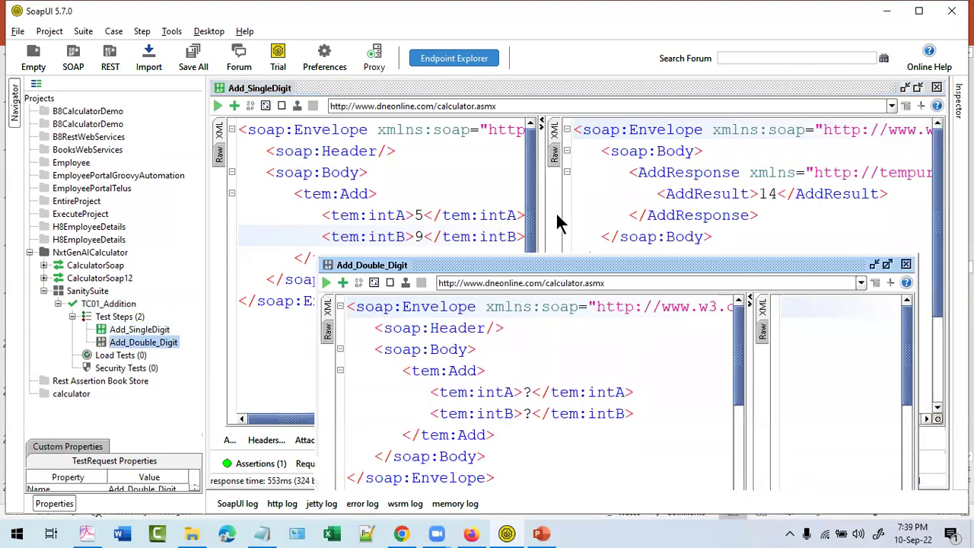
double_click(531, 391)
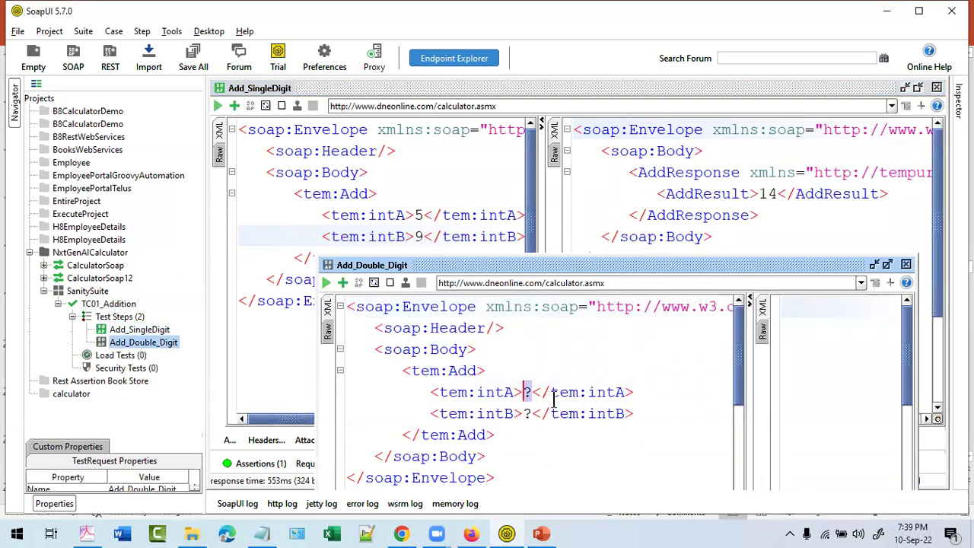
text(25)
double_click(527, 414)
double_click(526, 415)
text(78)
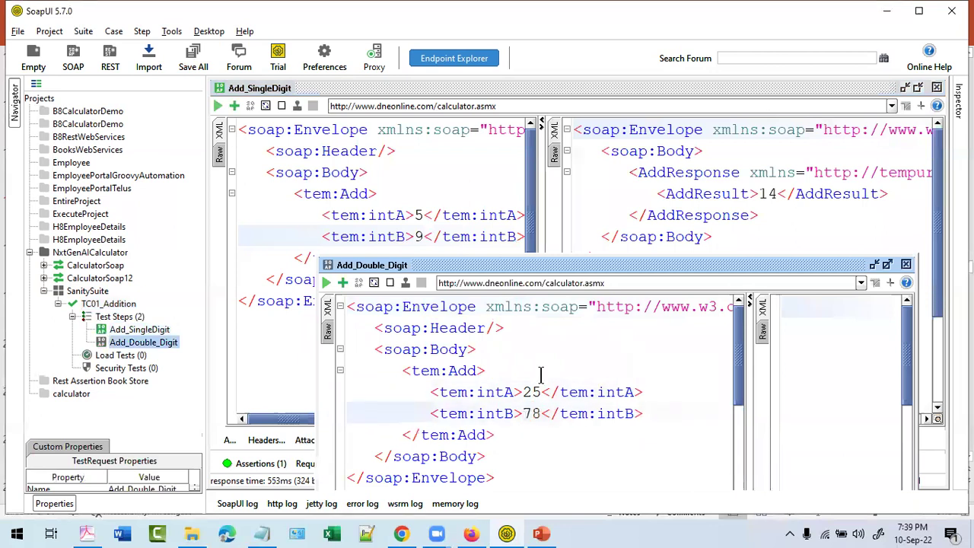
key(BackSpace)
text(5)
- Run the Add_Double_Digit request in an enlarged editor and compare the returned AddResult with the input values
drag(537, 265, 462, 157)
click(252, 174)
click(812, 158)
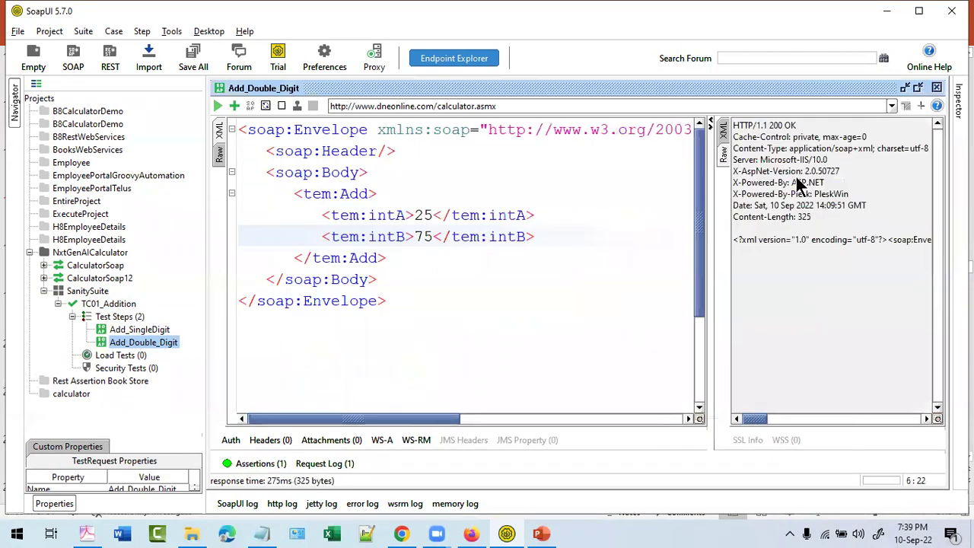
drag(708, 189, 613, 189)
click(624, 134)
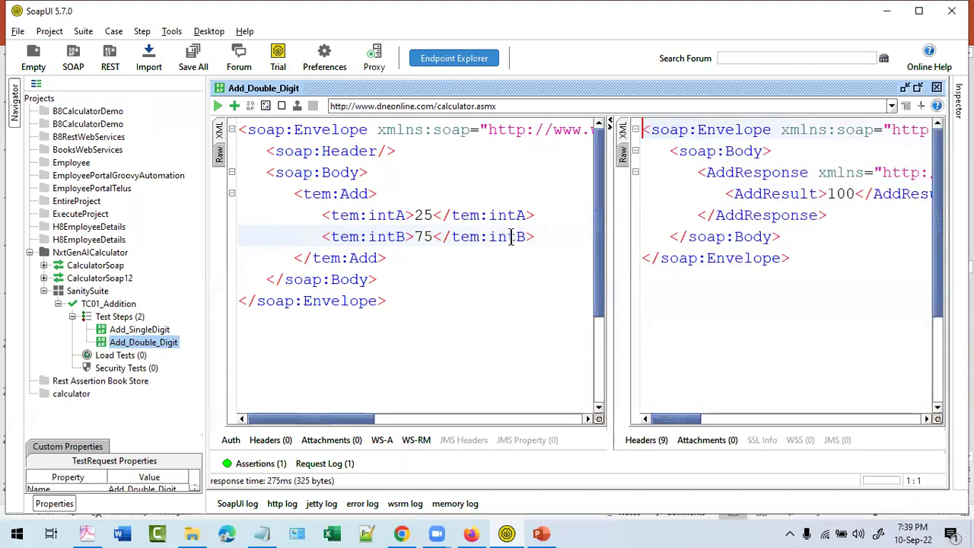
drag(455, 236, 402, 236)
click(452, 260)
drag(865, 194, 818, 194)
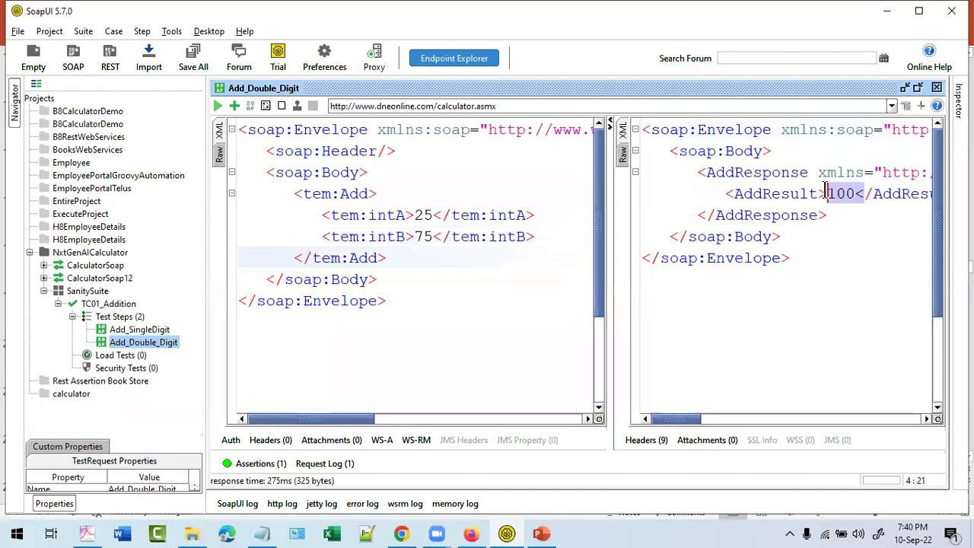
- Add a SOAP Request test step named Add_Negative_Scenario to TC01_Addition, invoking the CalculatorSoap12 -> Add operation
right_click(120, 316)
mouse_move(206, 348)
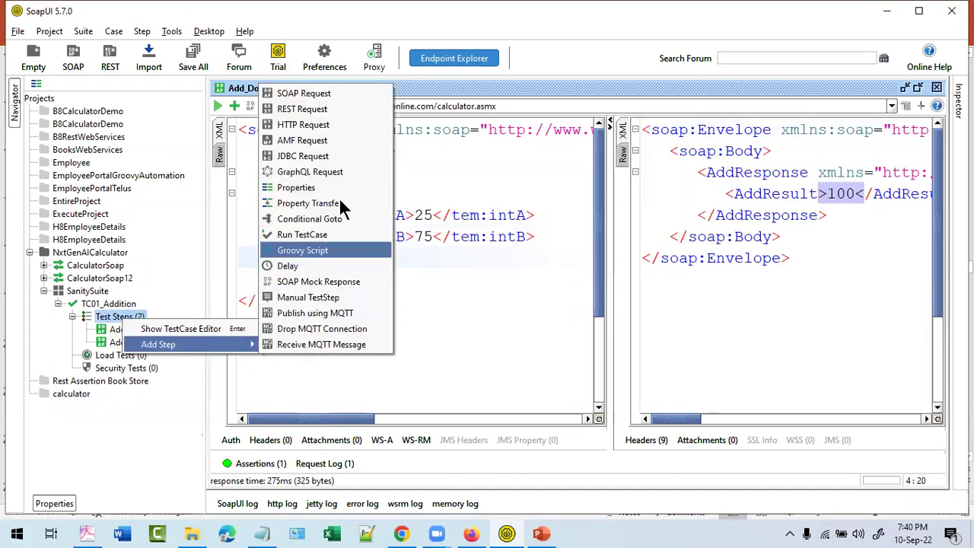
click(342, 96)
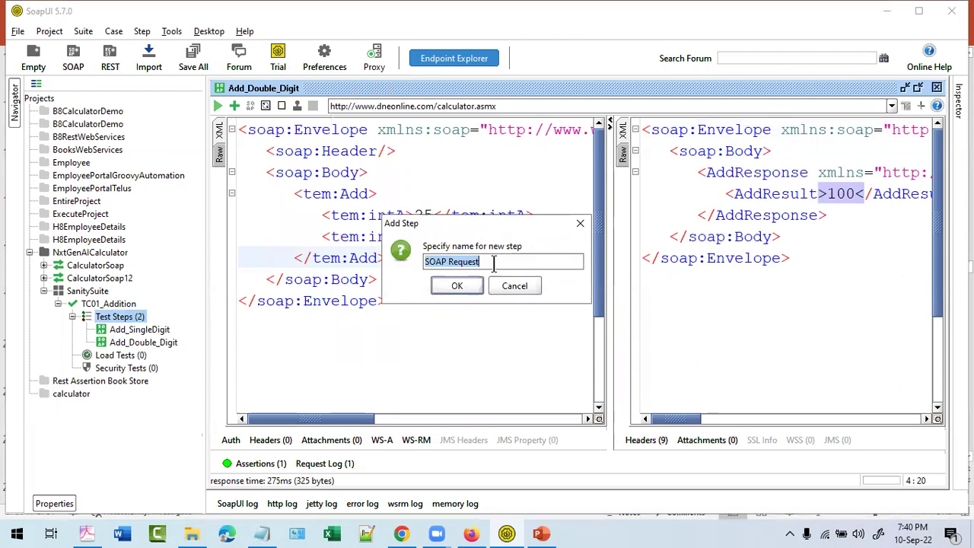
text(Add_Negative_Scenario)
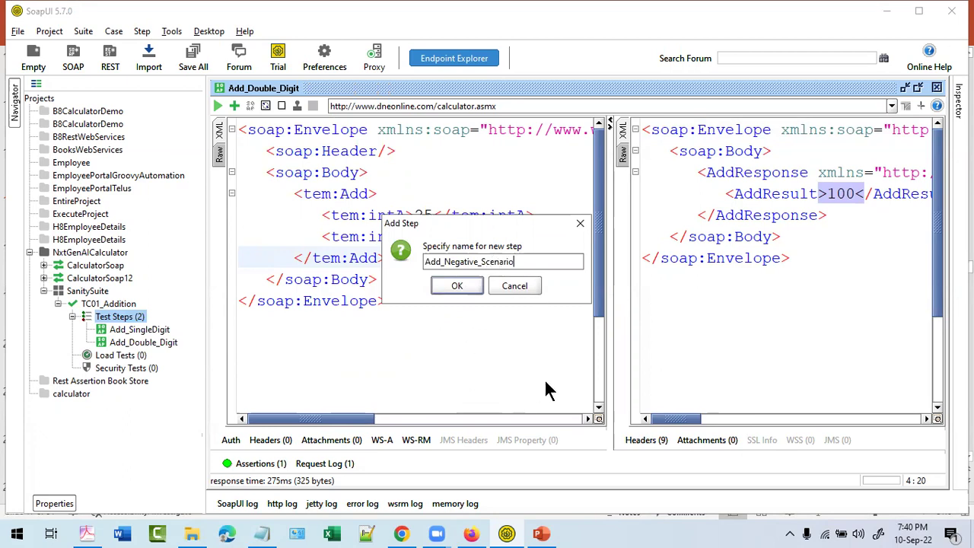
click(443, 284)
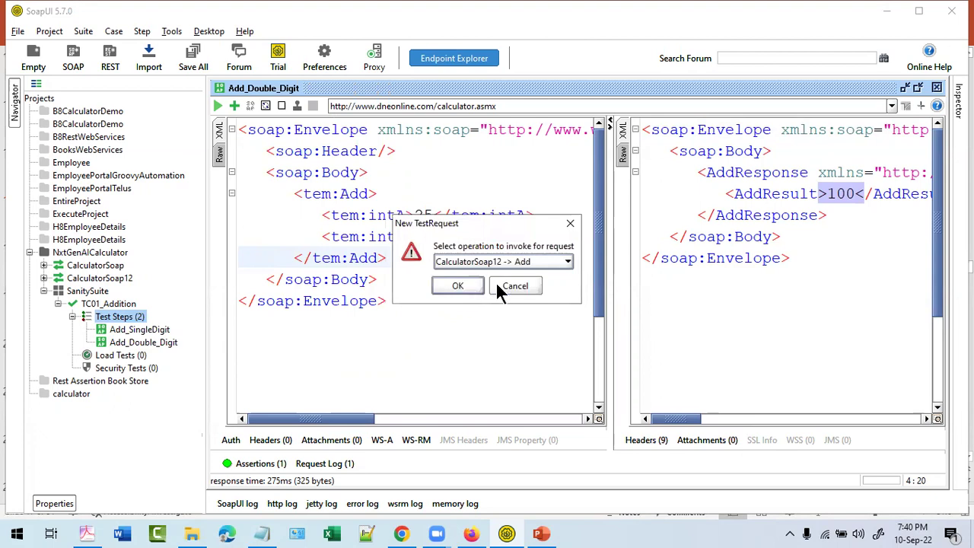
click(537, 263)
click(537, 276)
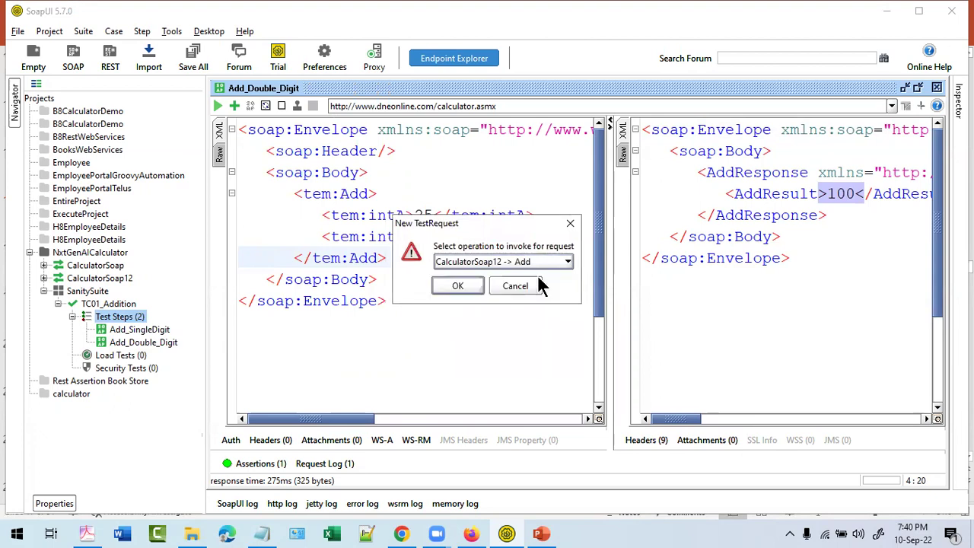
click(457, 286)
click(620, 339)
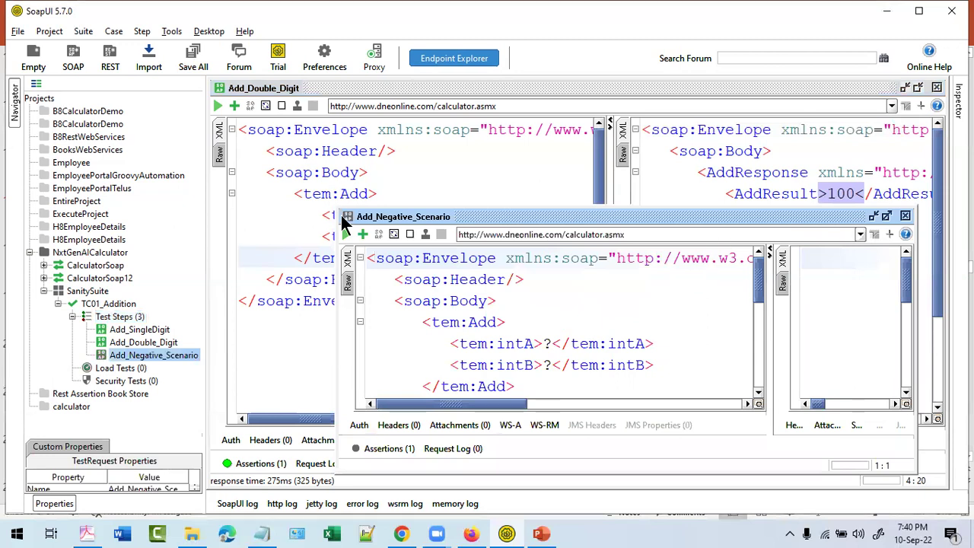
- Enlarge the Add_Negative_Scenario request editor and set intA to 10 and intB to 12.5
drag(340, 212, 288, 123)
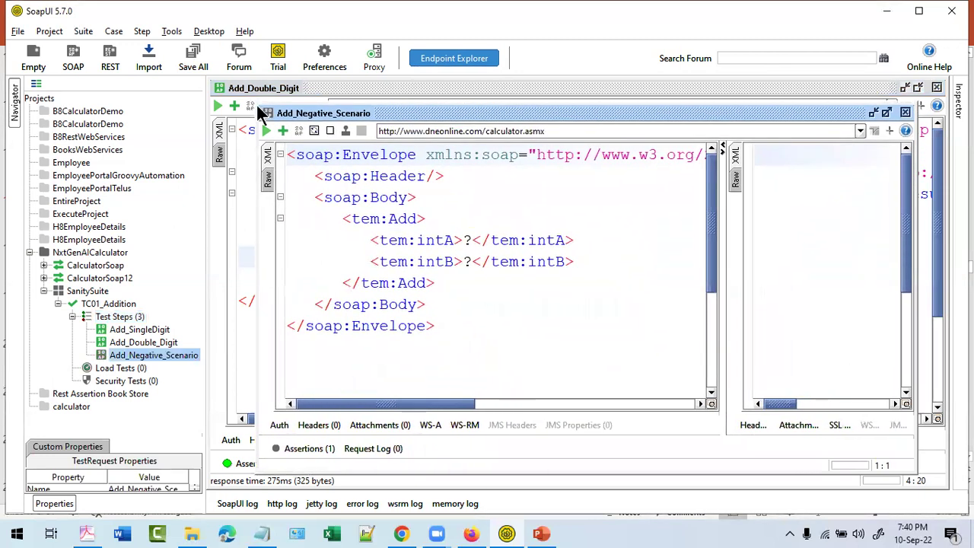
click(465, 240)
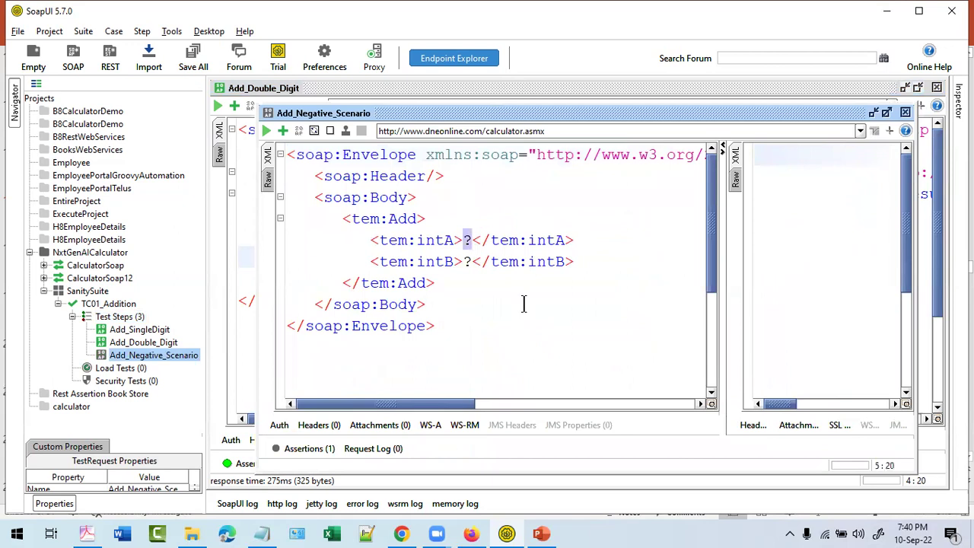
text(10)
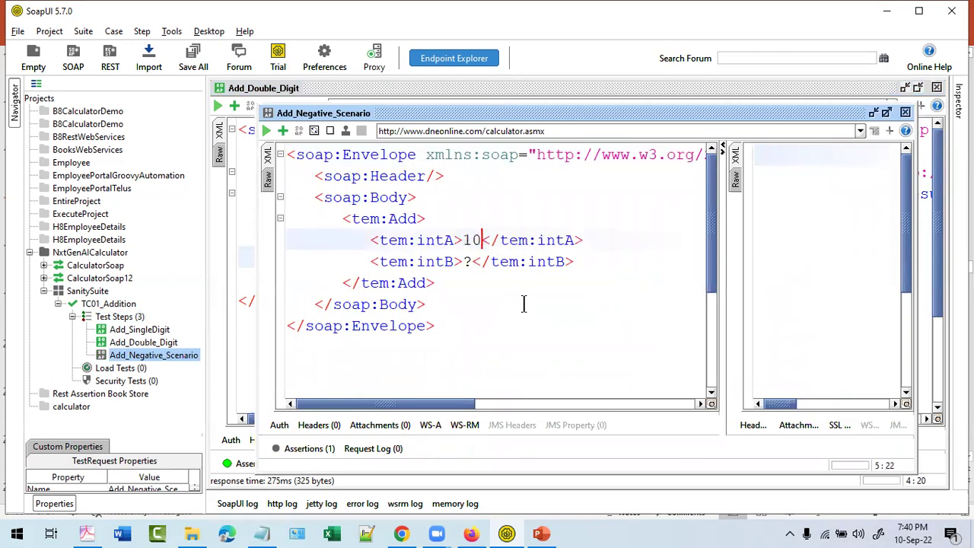
click(464, 262)
key(Delete)
text(12.)
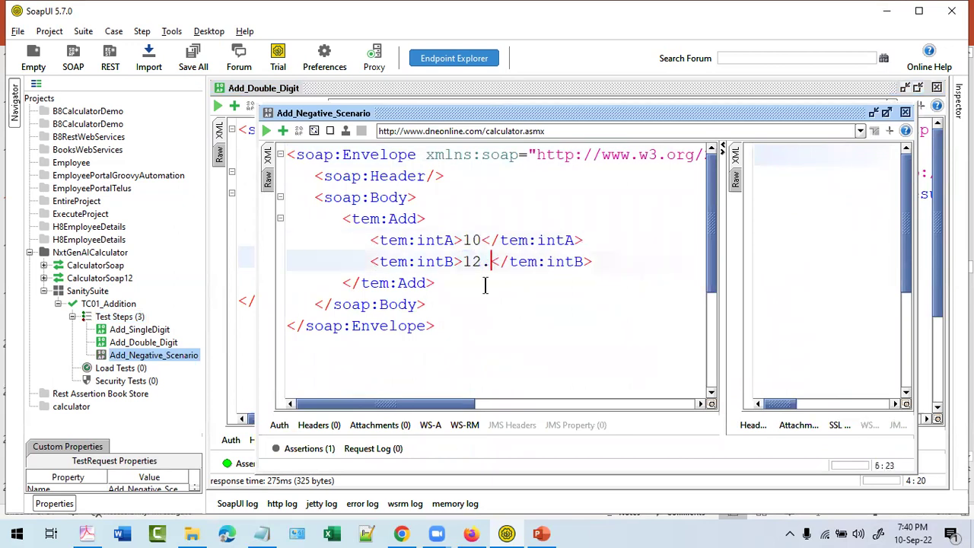
text(5)
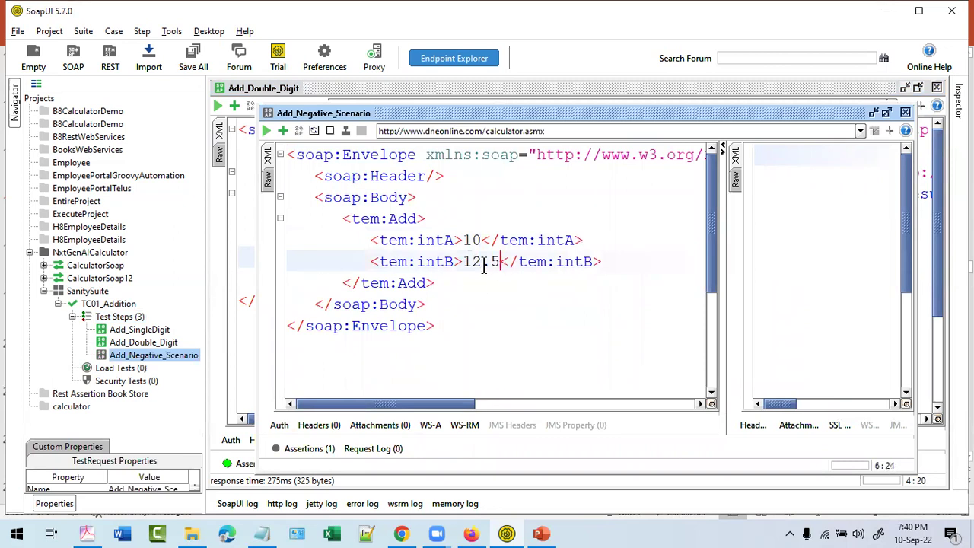
drag(500, 262, 464, 239)
click(488, 289)
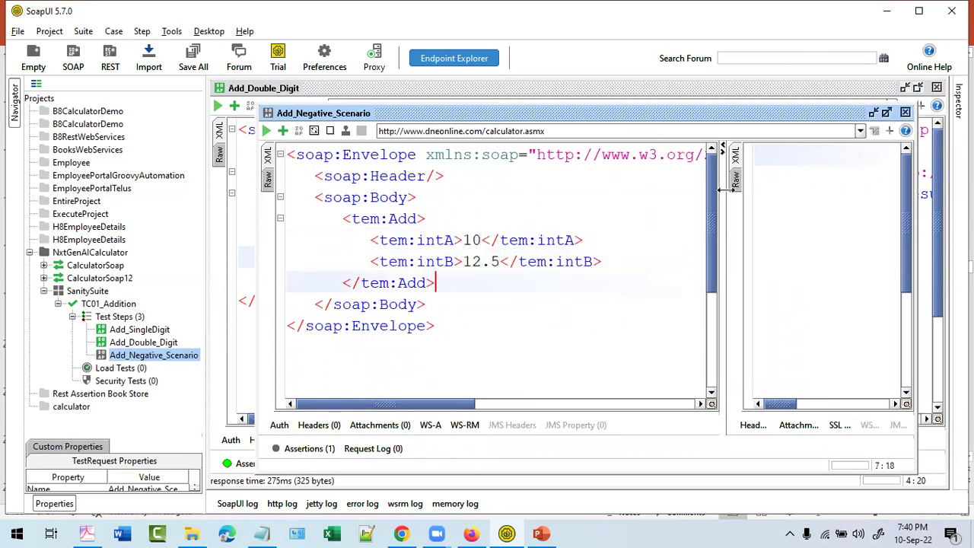
- Run the Add_Negative_Scenario request and inspect the HTTP status line of its raw response in a widened response pane
drag(257, 105, 230, 104)
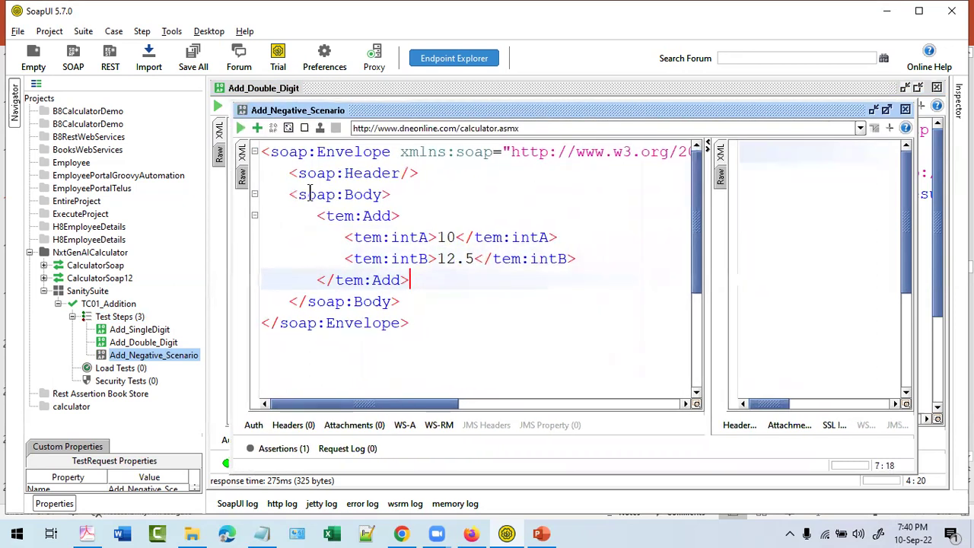
click(399, 241)
click(242, 125)
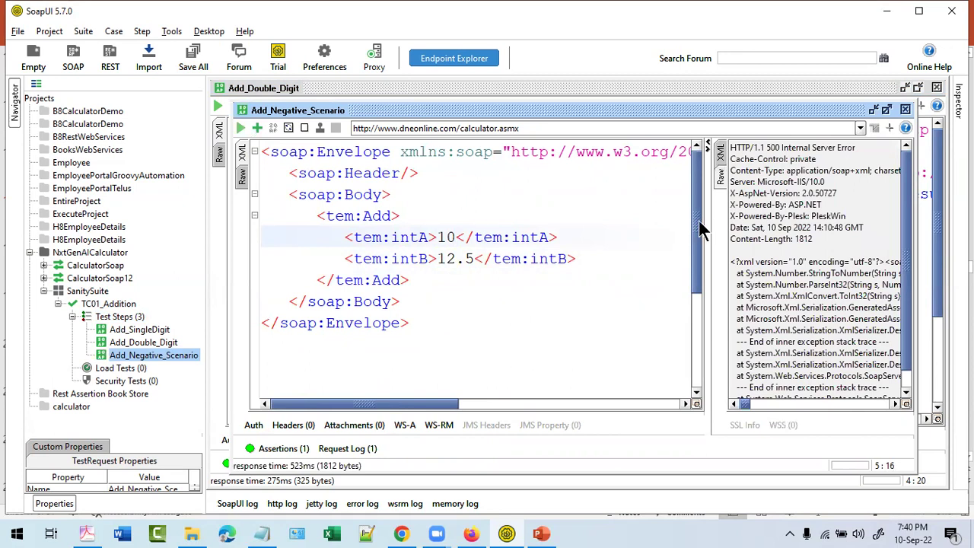
drag(701, 221, 549, 221)
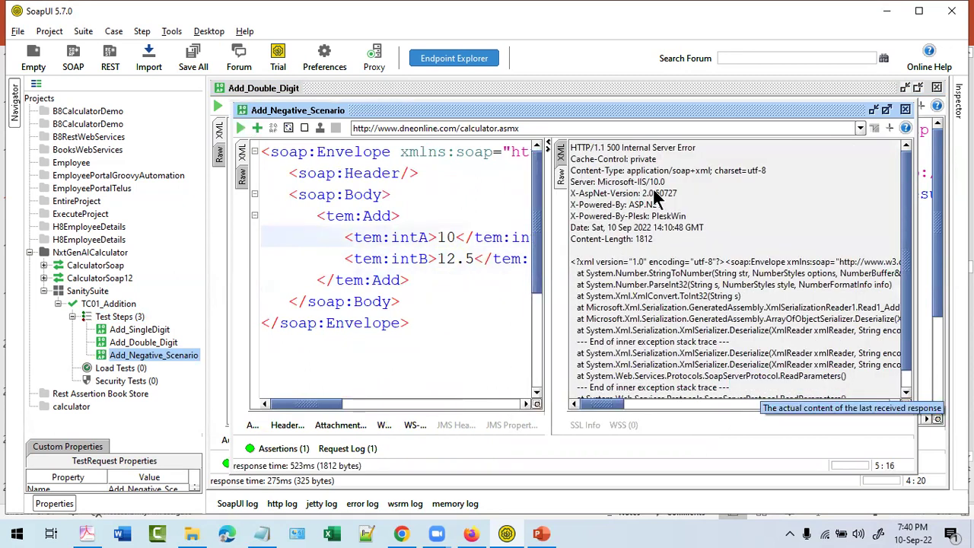
click(561, 155)
click(560, 175)
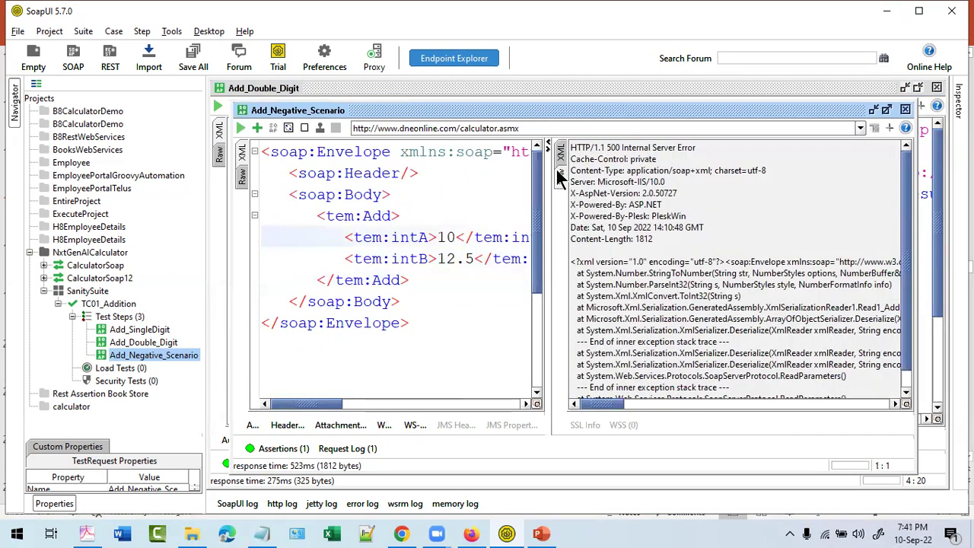
drag(606, 147, 708, 156)
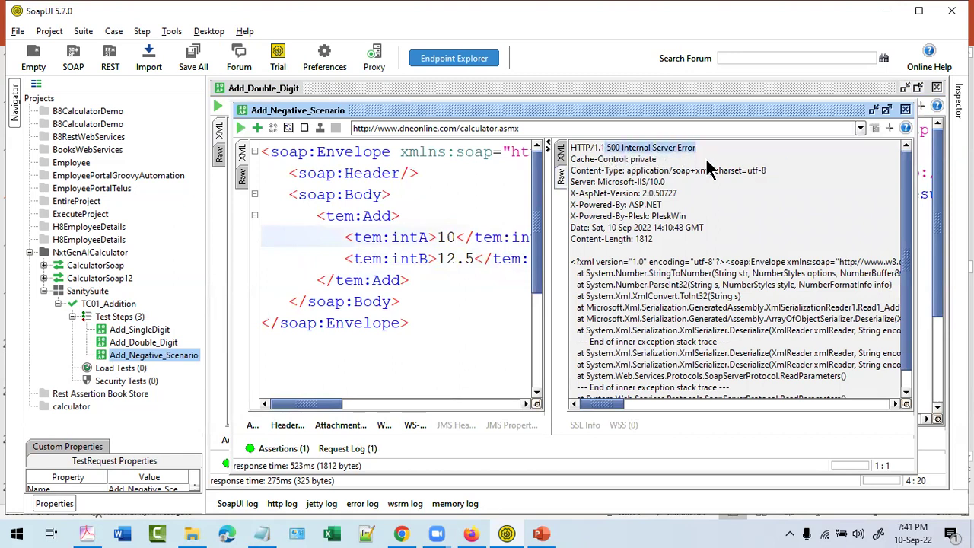
- Examine the soap:Fault element and its reason text in the XML response of Add_Negative_Scenario
click(558, 159)
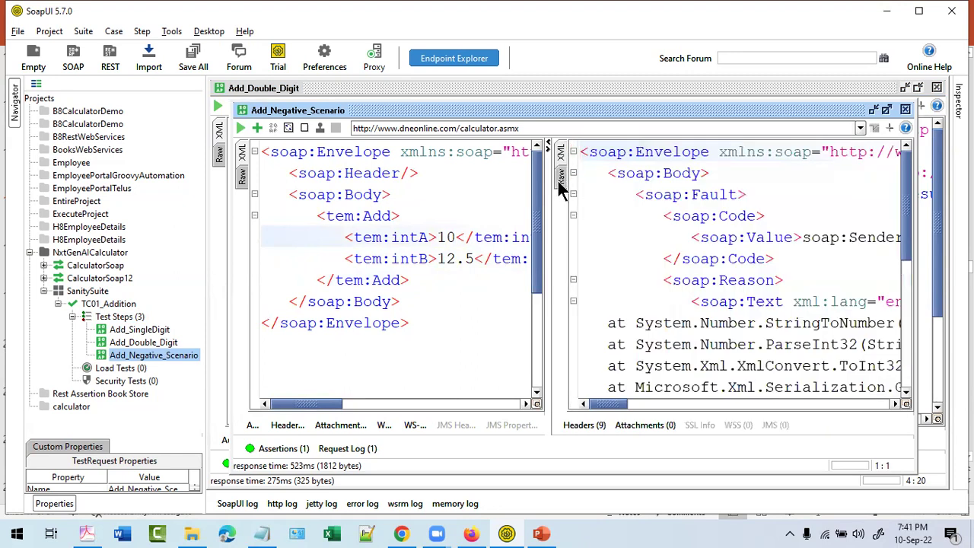
click(558, 181)
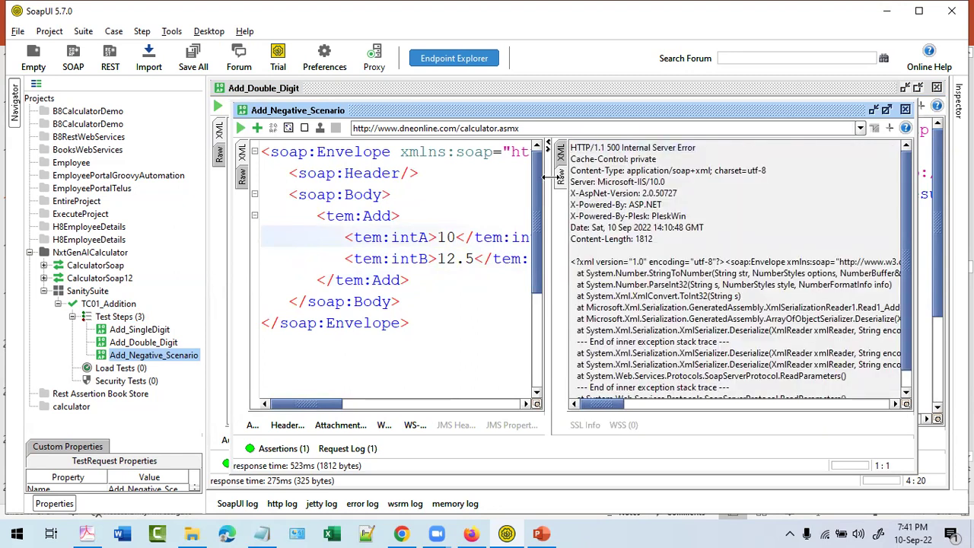
click(561, 151)
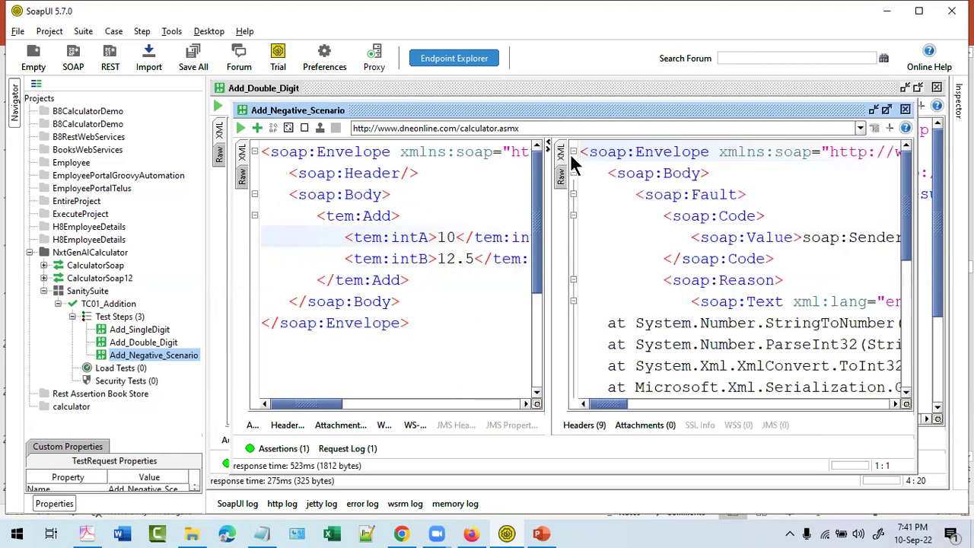
drag(549, 235, 418, 236)
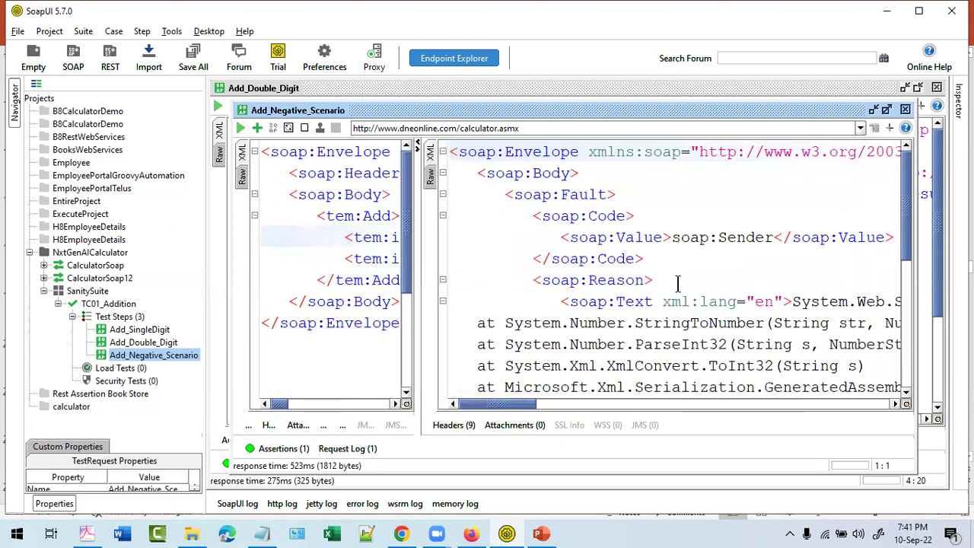
drag(560, 195, 580, 193)
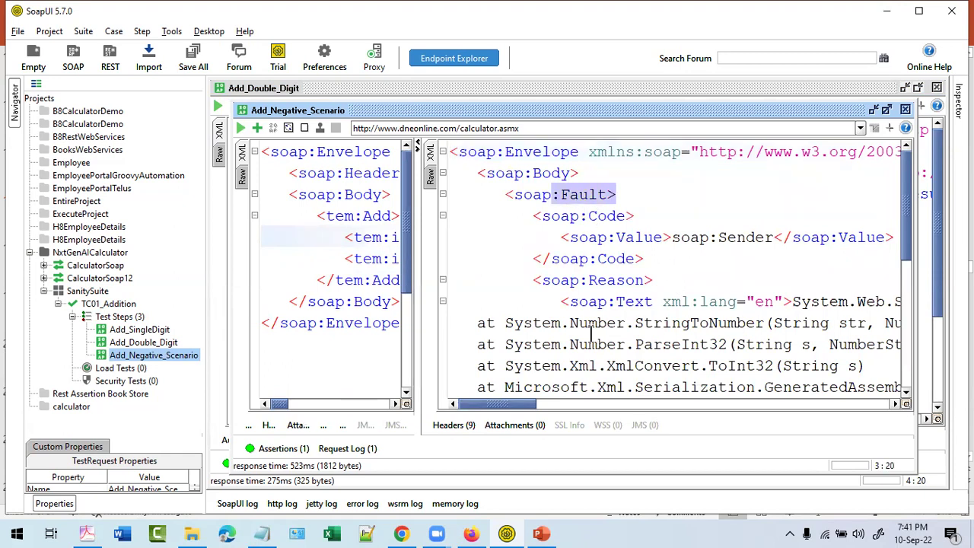
scroll(590, 338, down, 5)
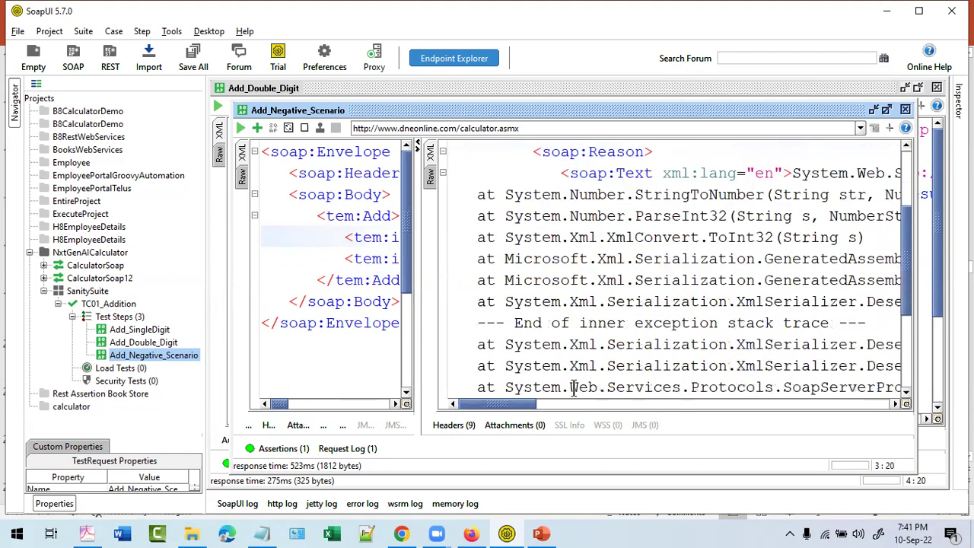
scroll(580, 364, up, 5)
mouse_move(523, 302)
mouse_down()
mouse_move(798, 400)
mouse_move(791, 409)
mouse_up()
scroll(792, 402, up, 2)
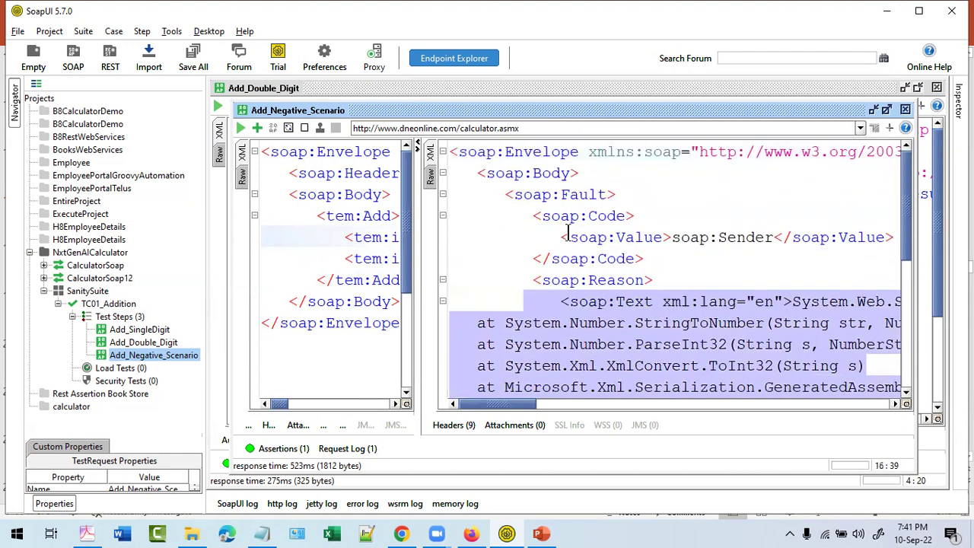
- Switch to the PowerPoint presentation and review the SOAP Message Structure and Fault Element(Optional) slides
click(541, 533)
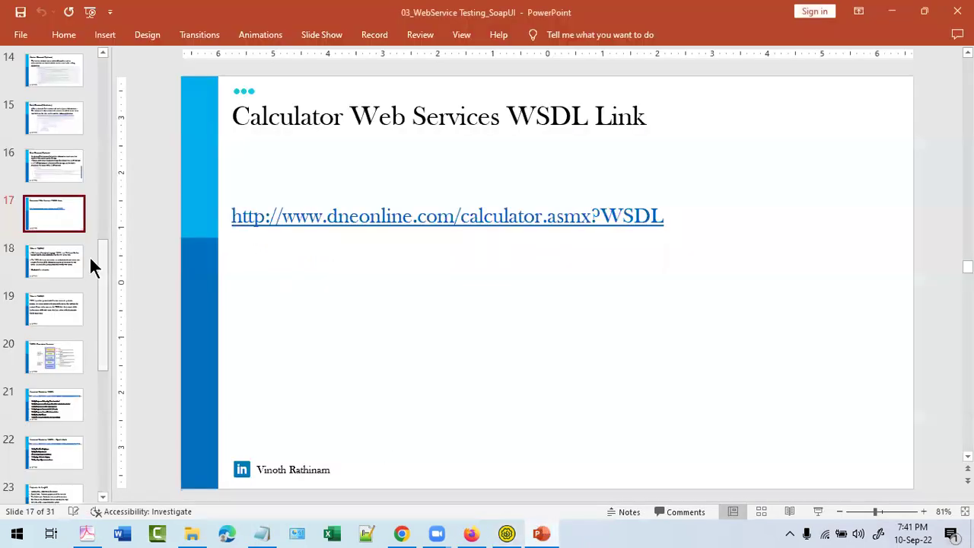
key(Up)
key(Up)
key(Up)
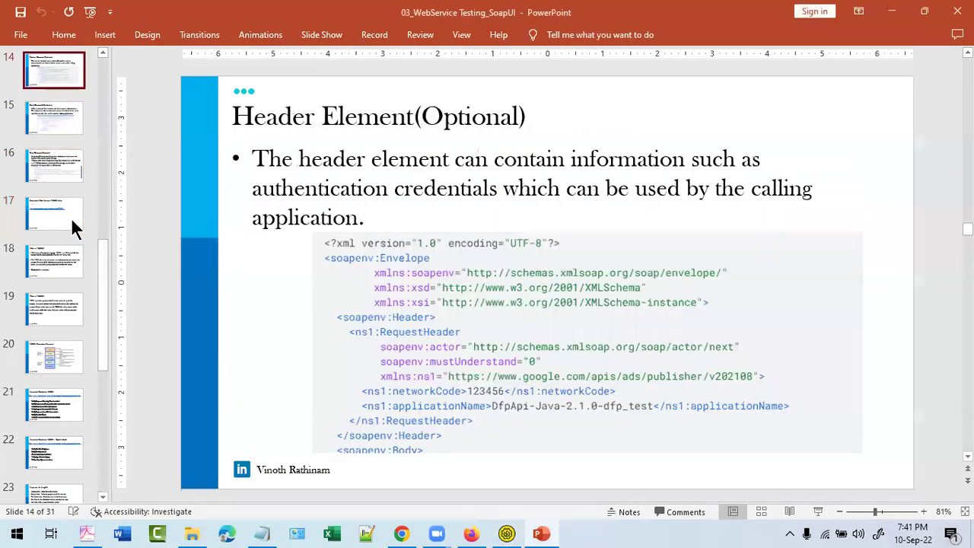
key(Up)
key(Up)
key(Up)
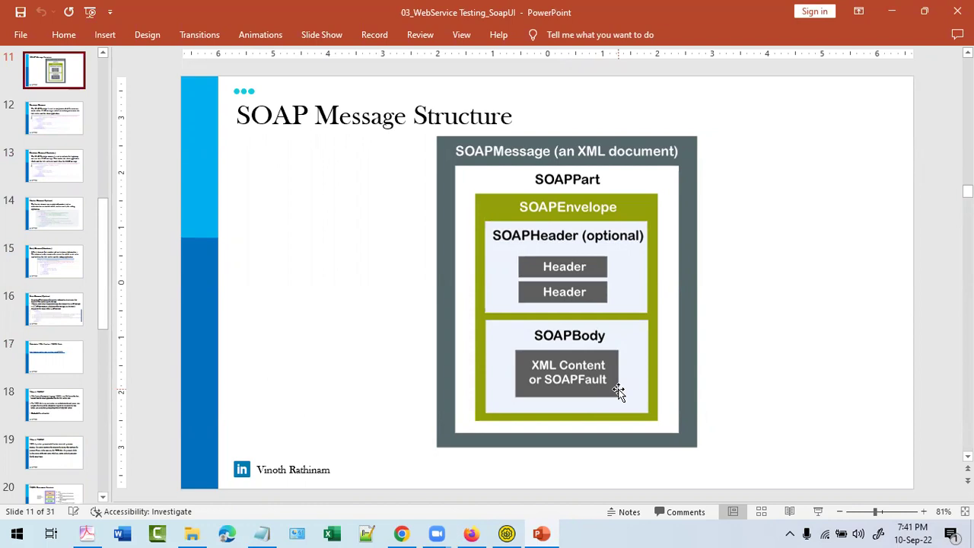
key(Down)
key(Down)
key(Down)
key(Down)
key(Down)
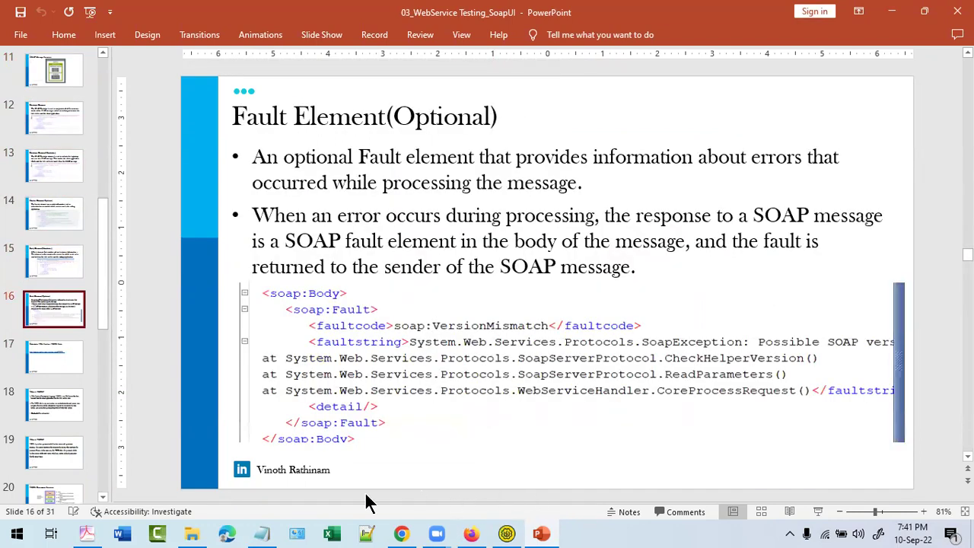
- Return to SoapUI and compare the fault element and fault code value in the Add_Negative_Scenario response with the request inputs
click(506, 533)
scroll(696, 303, down, 2)
scroll(696, 303, up, 2)
drag(660, 237, 797, 238)
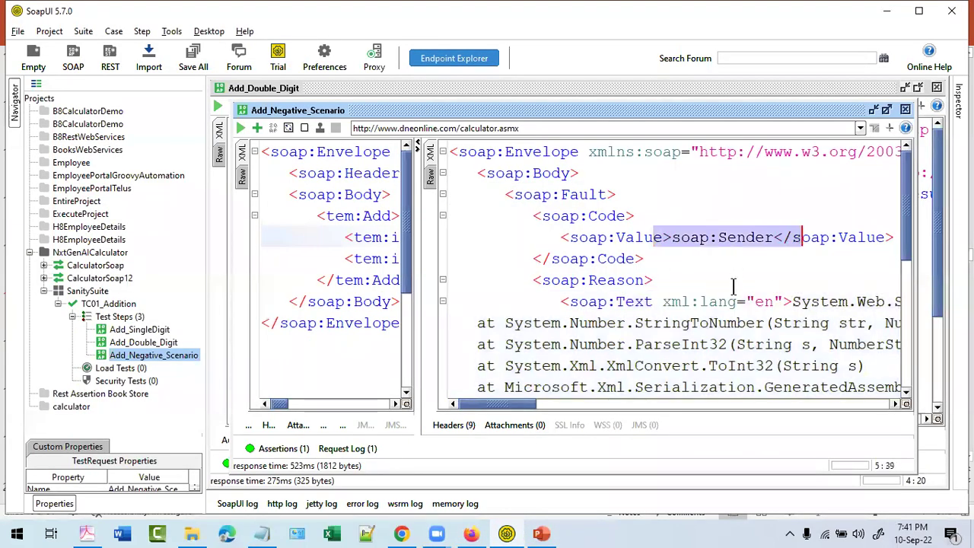
scroll(732, 286, down, 5)
scroll(733, 286, up, 5)
drag(616, 238, 783, 238)
mouse_move(527, 404)
mouse_down()
mouse_move(596, 406)
mouse_move(511, 411)
mouse_up()
drag(540, 194, 616, 194)
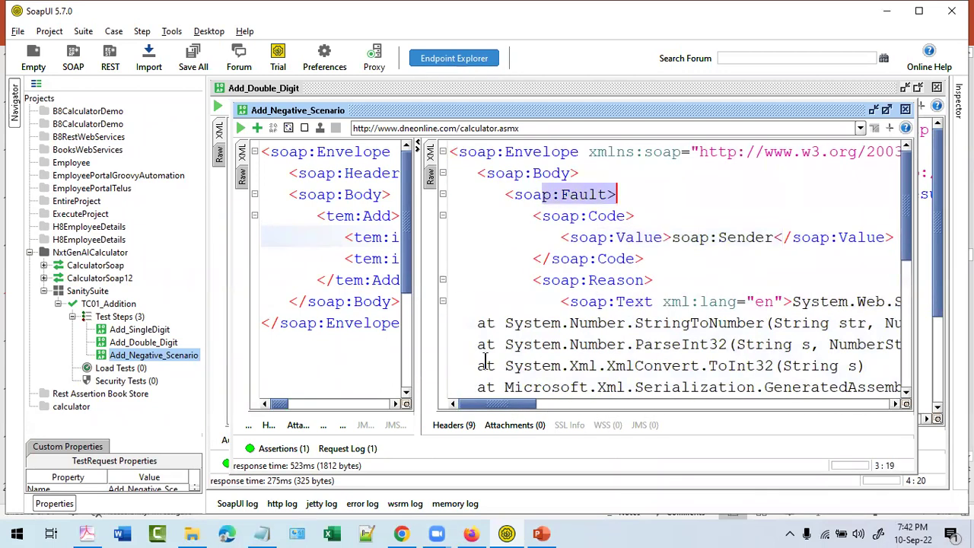
drag(416, 261, 538, 262)
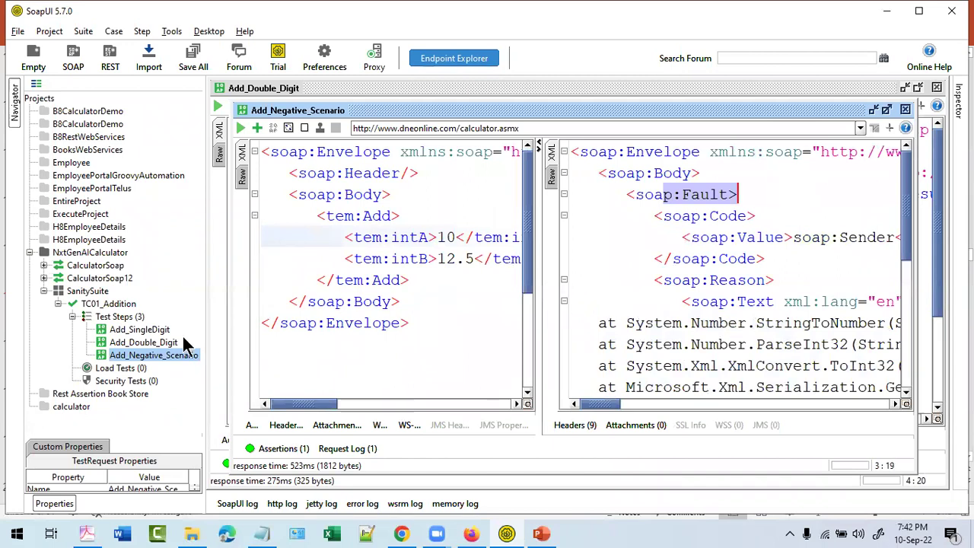
- Close the open request editors, including Add_Negative_Scenario, Add_Double_Digit and Request 1, and the TC01_Addition test case editor
click(905, 109)
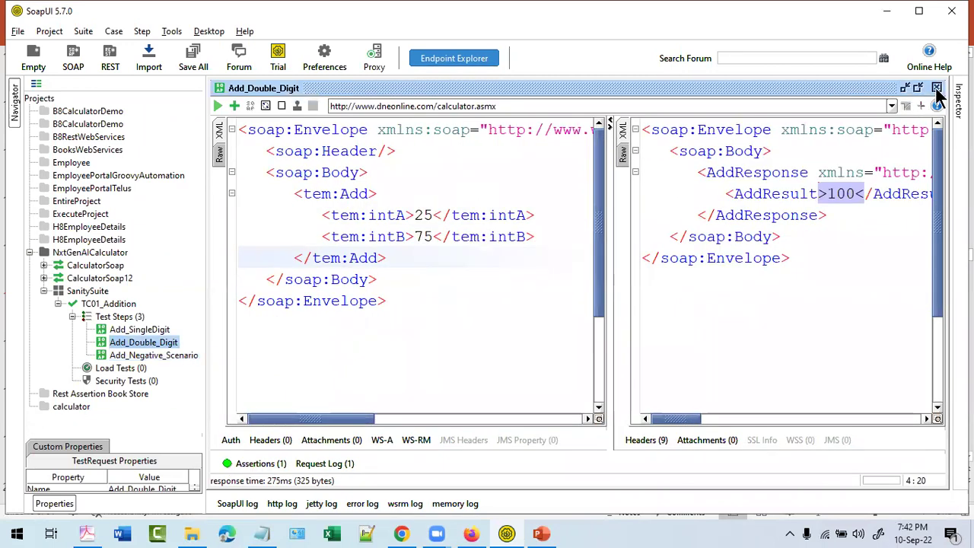
click(936, 87)
click(936, 87)
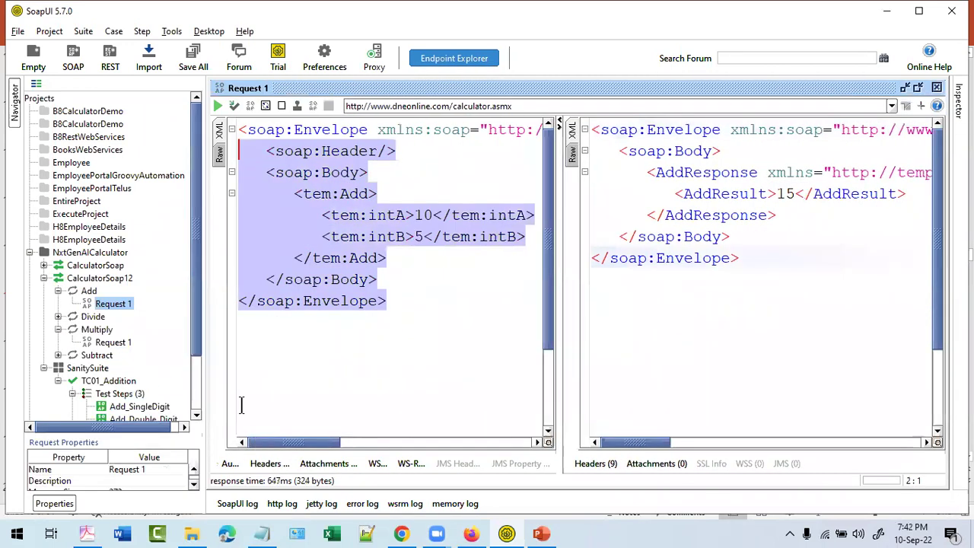
click(937, 87)
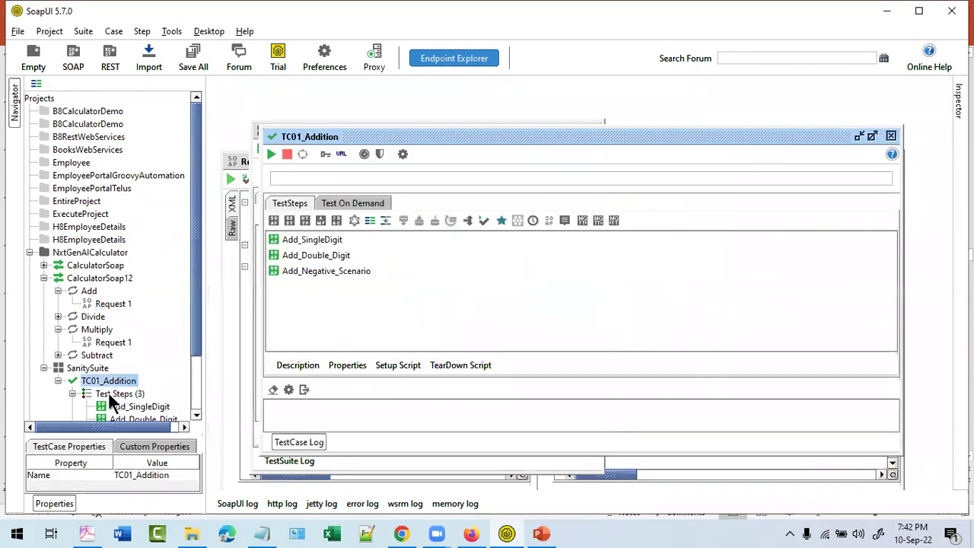
click(892, 136)
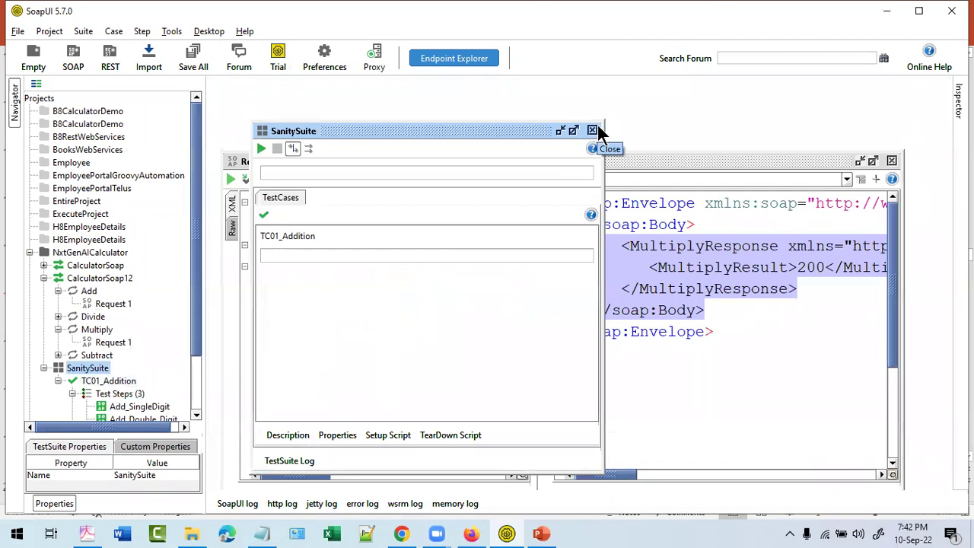
- Close the SanitySuite editor and the remaining request editor, and collapse the CalculatorSoap12 interface in the project tree
click(594, 127)
click(892, 161)
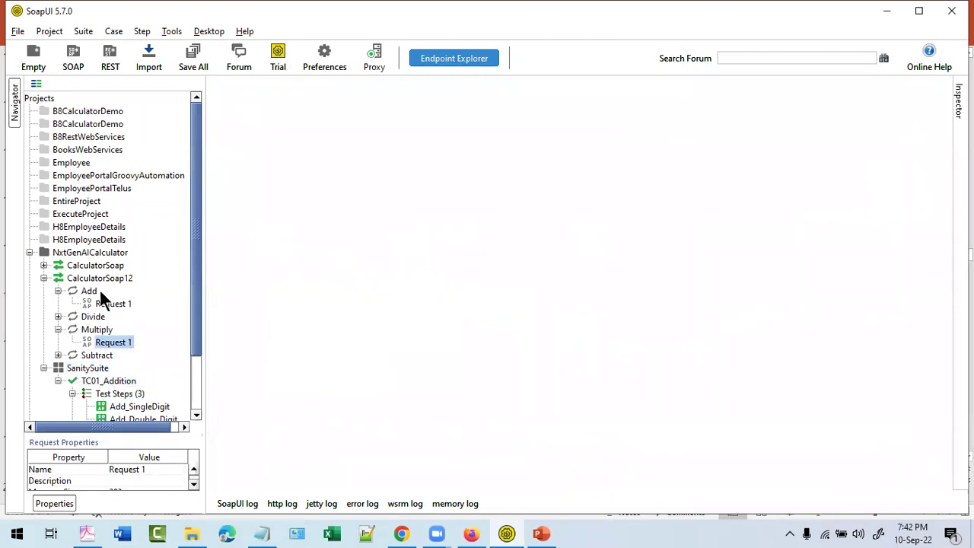
click(44, 278)
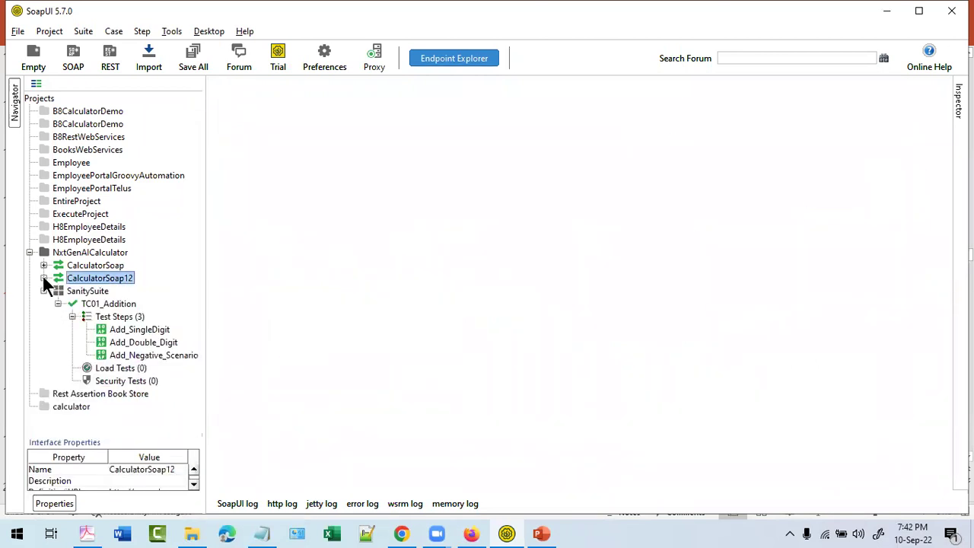
- Open the Add_SingleDigit, Add_Double_Digit and Add_Negative_Scenario requests, widen the Add_Double_Digit request pane, and submit Add_Negative_Scenario
double_click(136, 330)
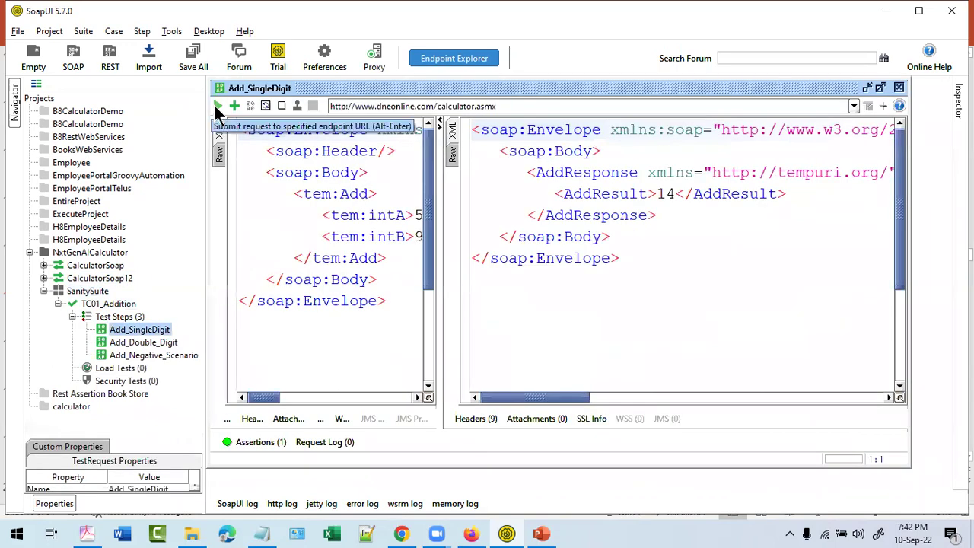
double_click(143, 342)
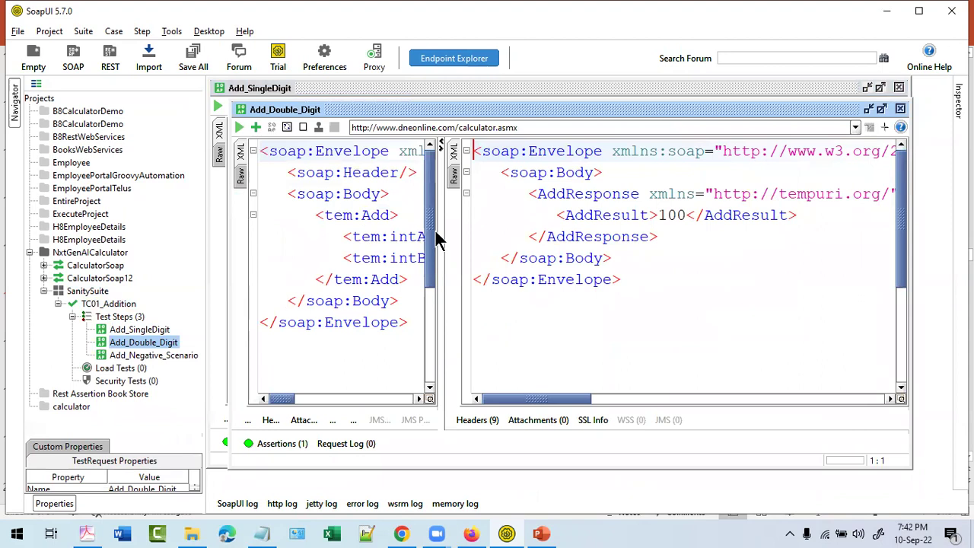
drag(440, 229, 530, 229)
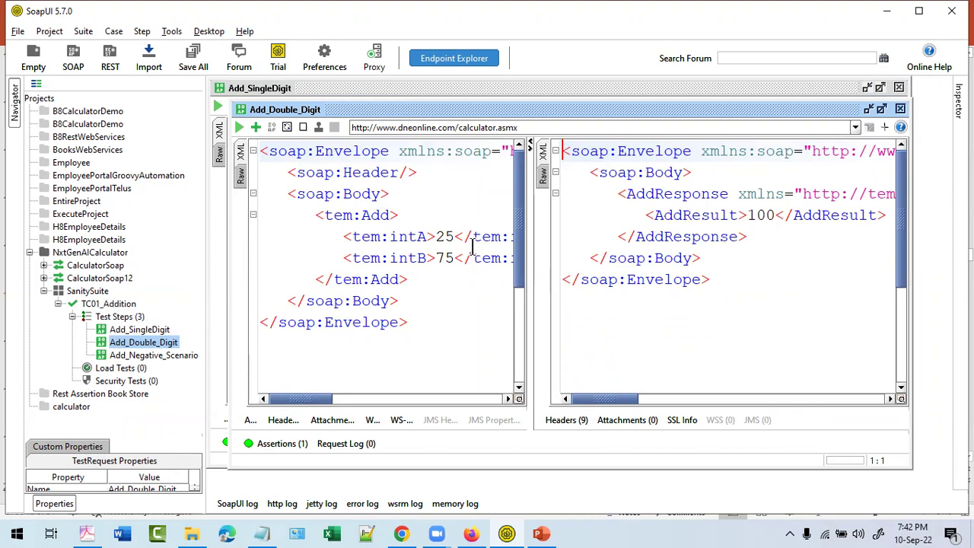
double_click(174, 353)
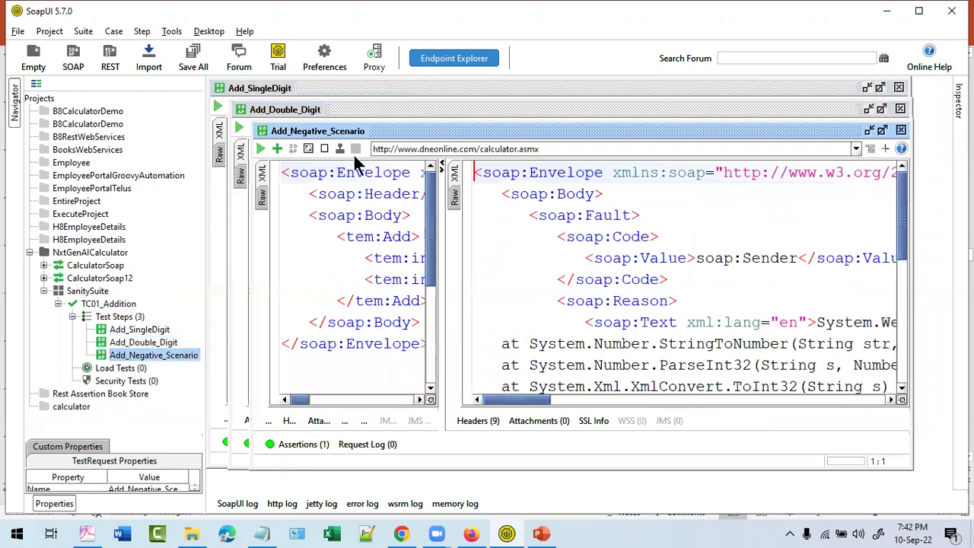
click(260, 148)
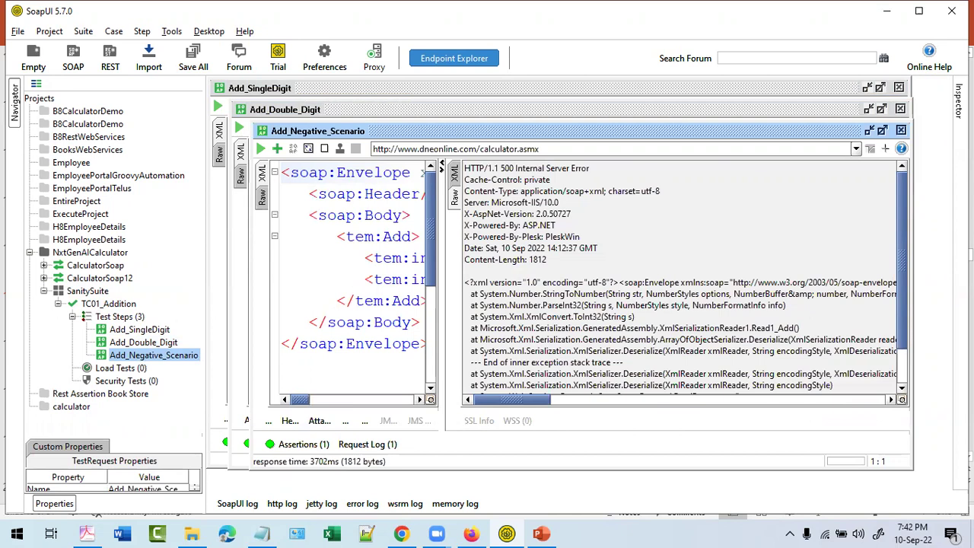
- Close the Add_Negative_Scenario, Add_Double_Digit and Add_SingleDigit request editors
click(899, 130)
click(900, 109)
click(900, 87)
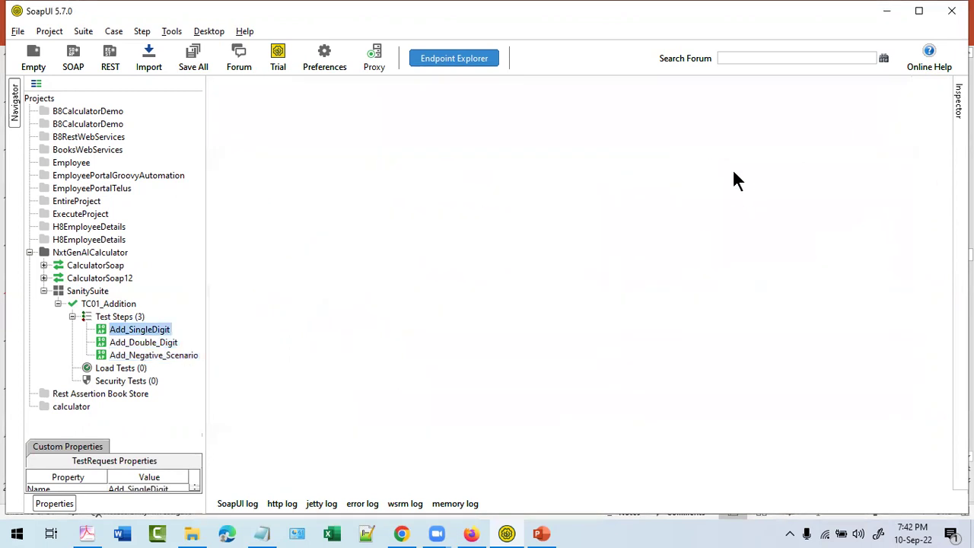
click(101, 306)
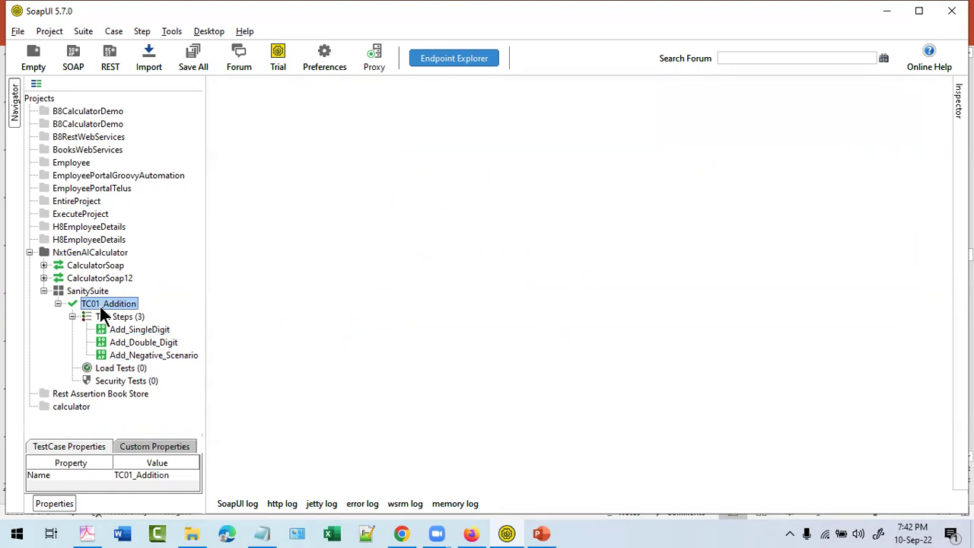
double_click(101, 306)
click(477, 89)
double_click(92, 304)
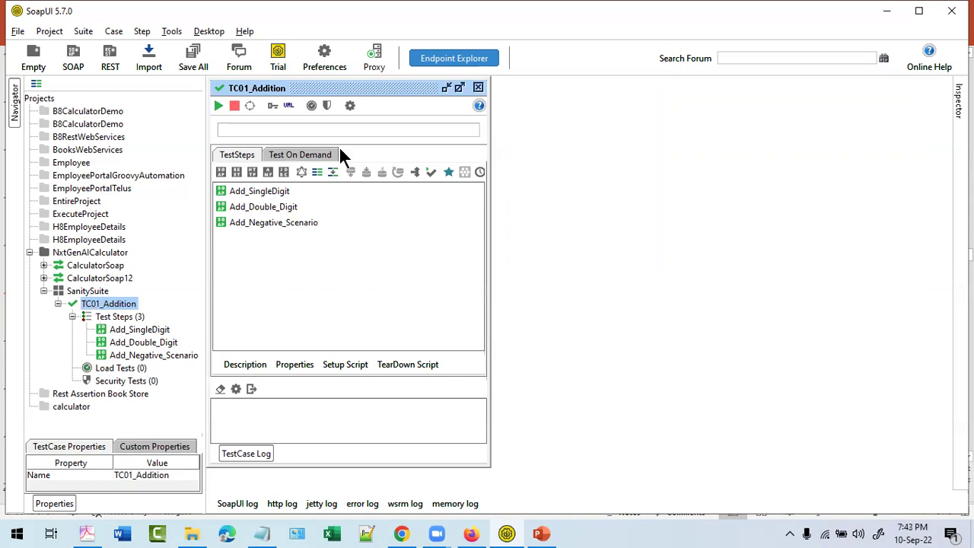
drag(353, 93, 431, 91)
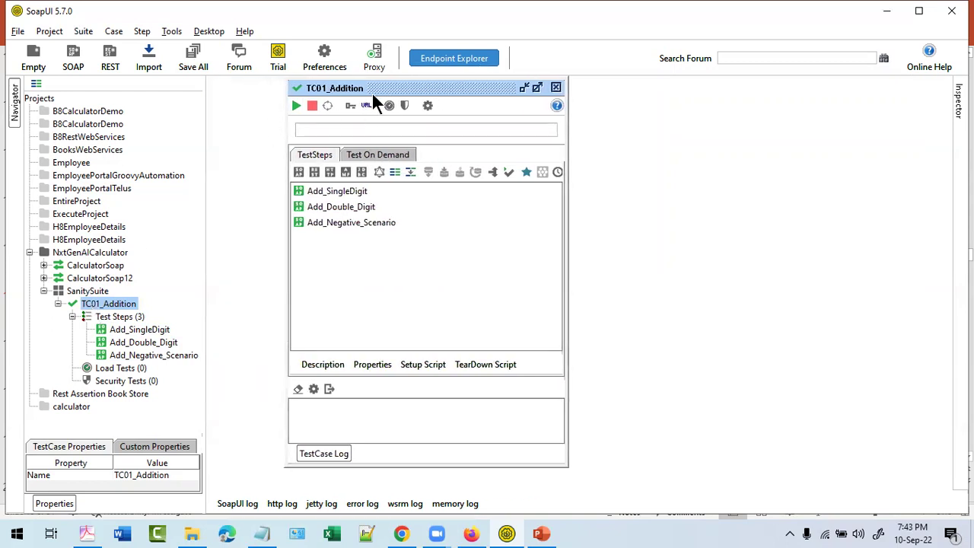
drag(372, 93, 348, 99)
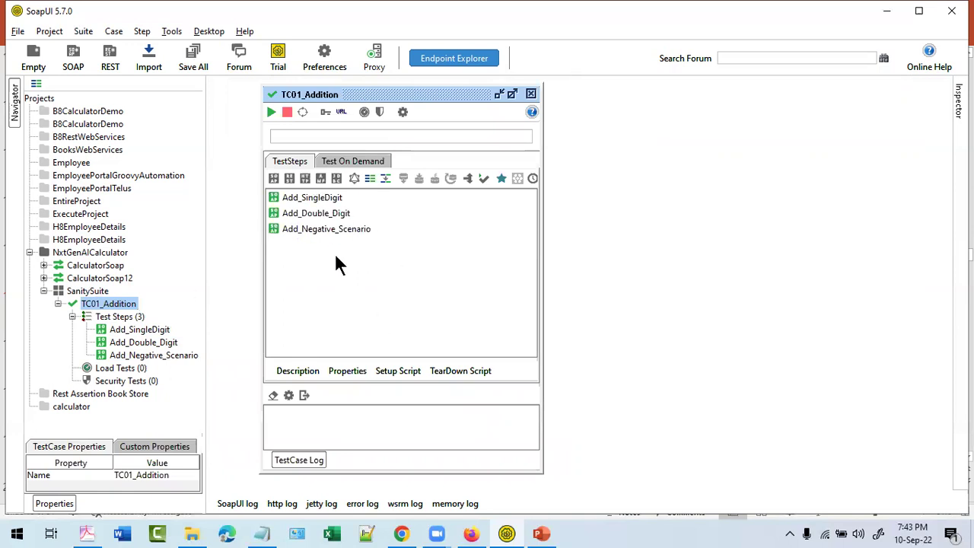
click(532, 94)
- Run the whole TC01_Addition test case from its editor and go through its three listed test steps
double_click(94, 307)
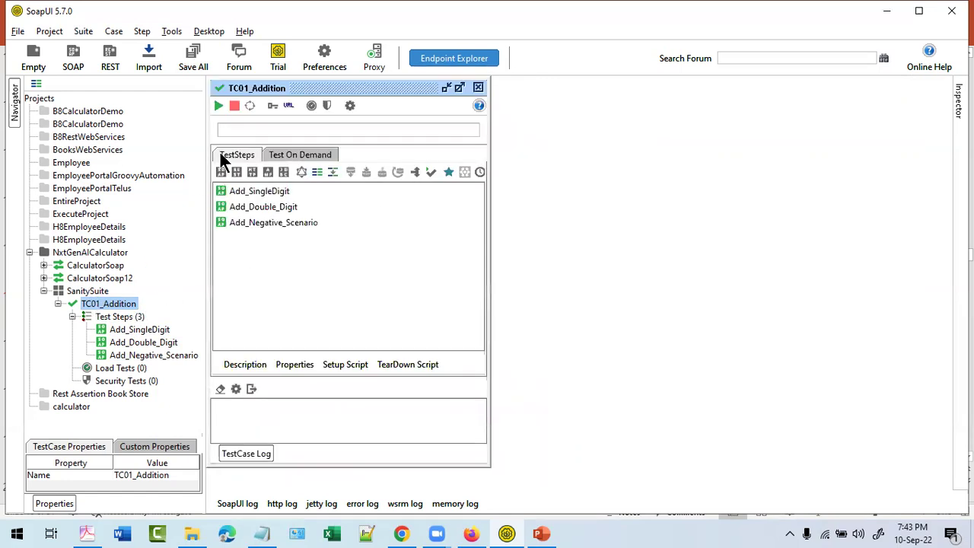
click(218, 105)
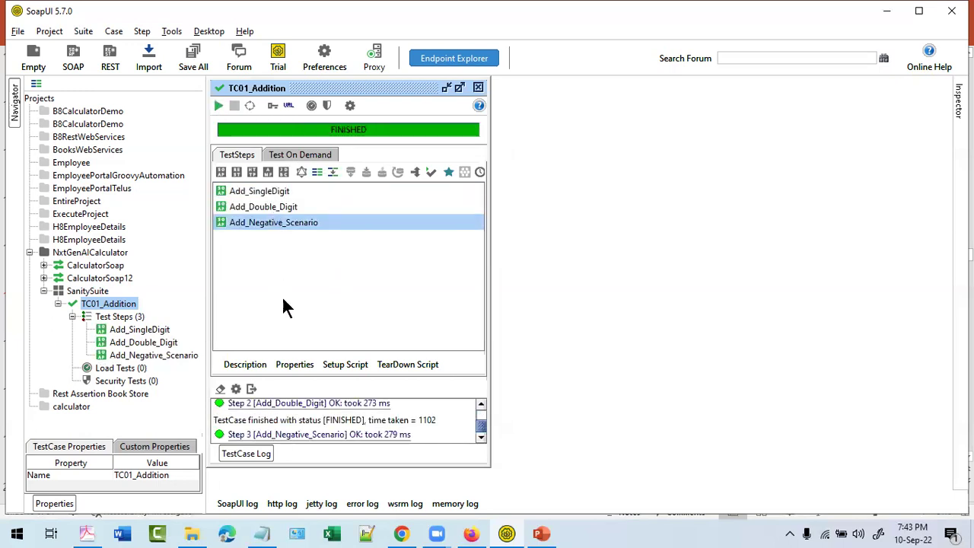
click(267, 191)
click(268, 206)
click(269, 222)
click(269, 193)
click(272, 219)
click(272, 206)
click(275, 191)
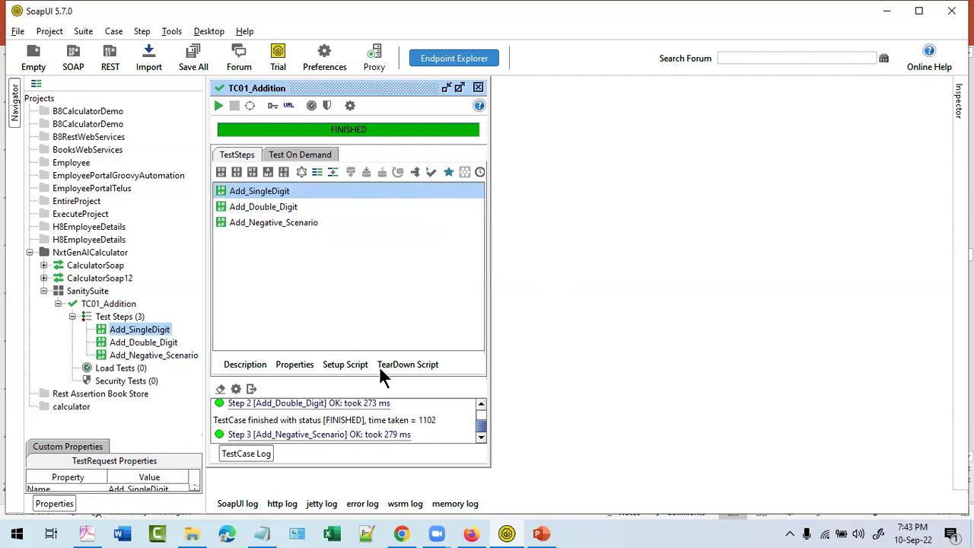
- Enlarge the TestCase Log of TC01_Addition and examine the entries for all three test steps
scroll(406, 421, up, 2)
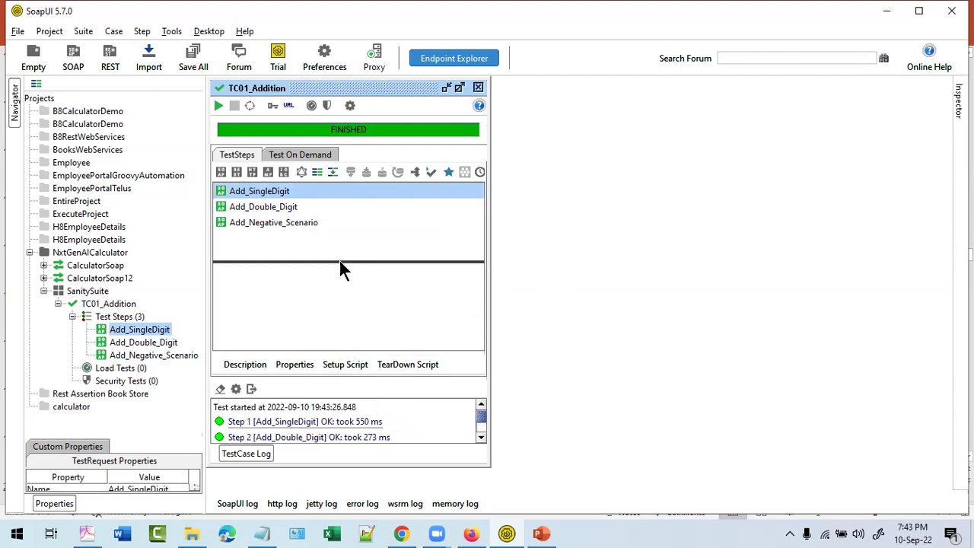
click(243, 456)
click(246, 455)
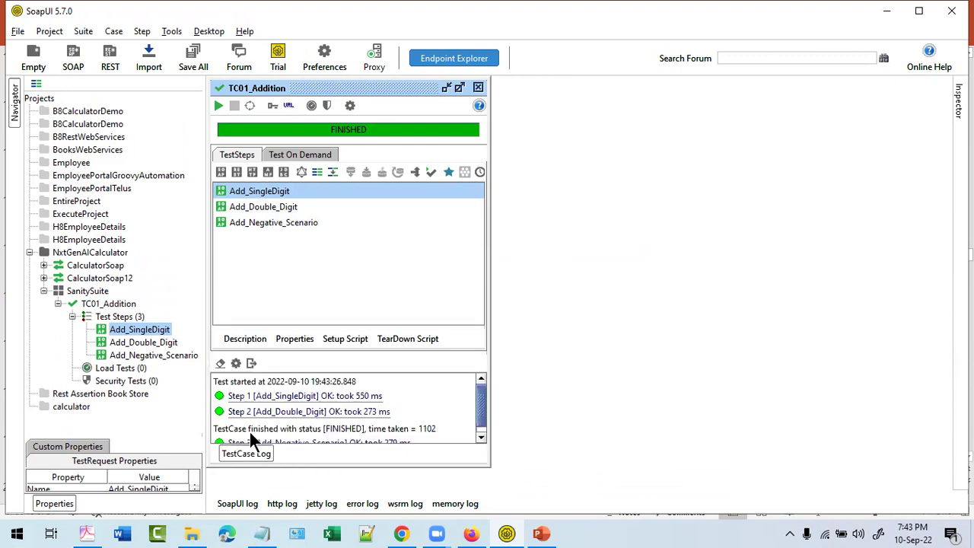
drag(280, 351, 282, 262)
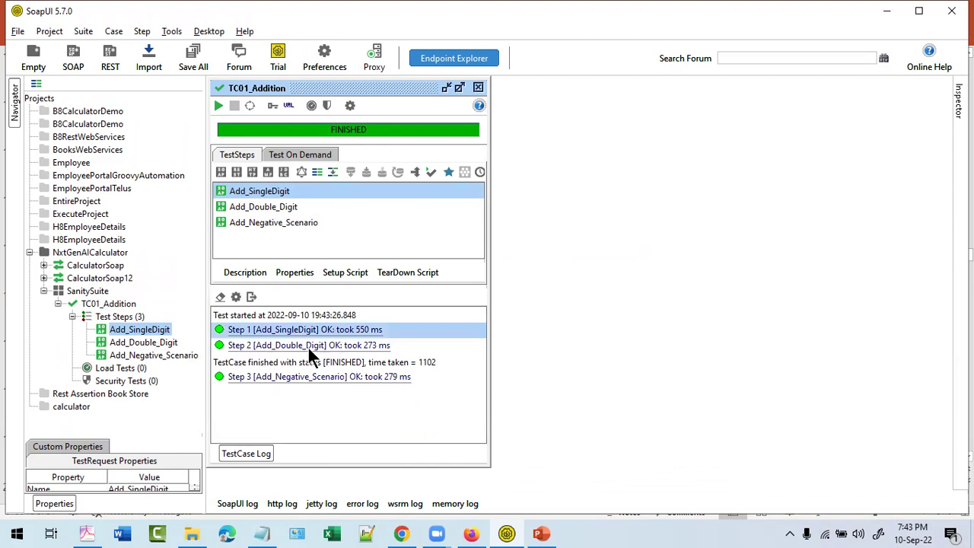
click(300, 378)
click(300, 345)
click(395, 329)
- View the Test On Demand information of TC01_Addition and close the test case editor
click(304, 155)
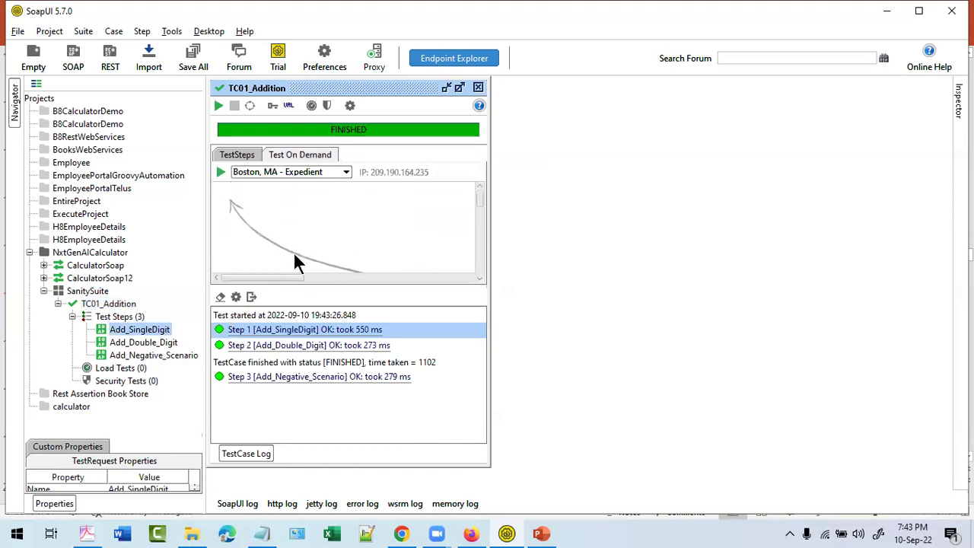
scroll(283, 272, down, 3)
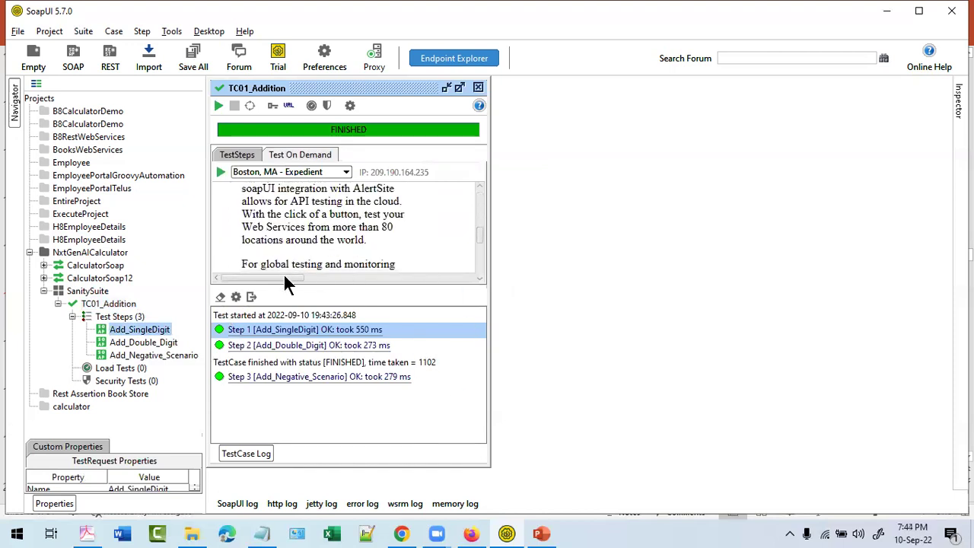
scroll(286, 280, down, 1)
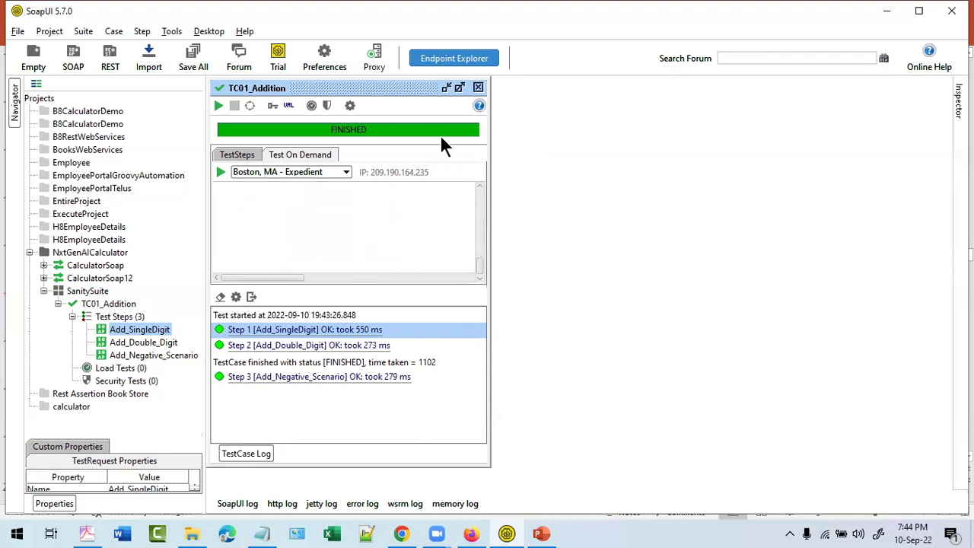
click(477, 88)
- Review TC01_Addition and its test steps in the project tree, and view the SanitySuite editor before closing it
click(99, 304)
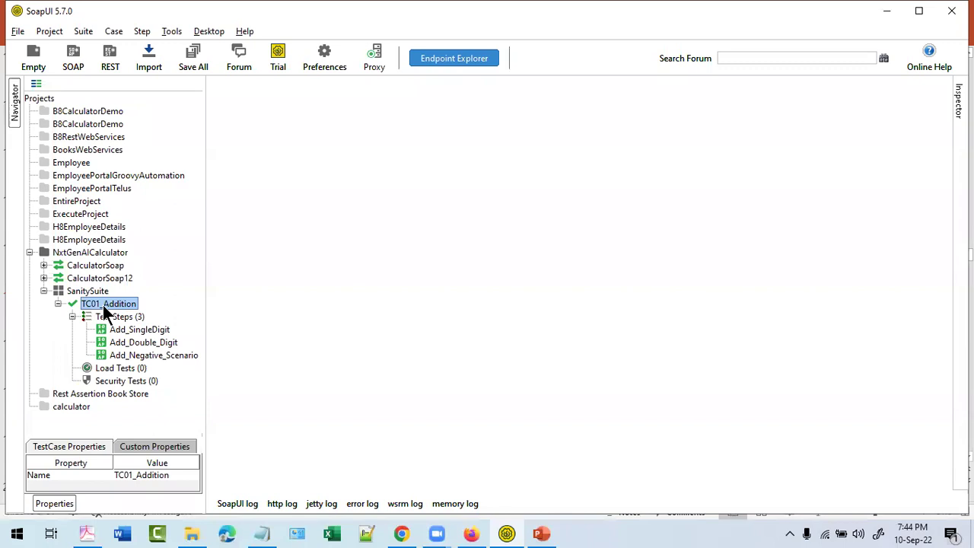
click(122, 330)
click(123, 343)
click(119, 355)
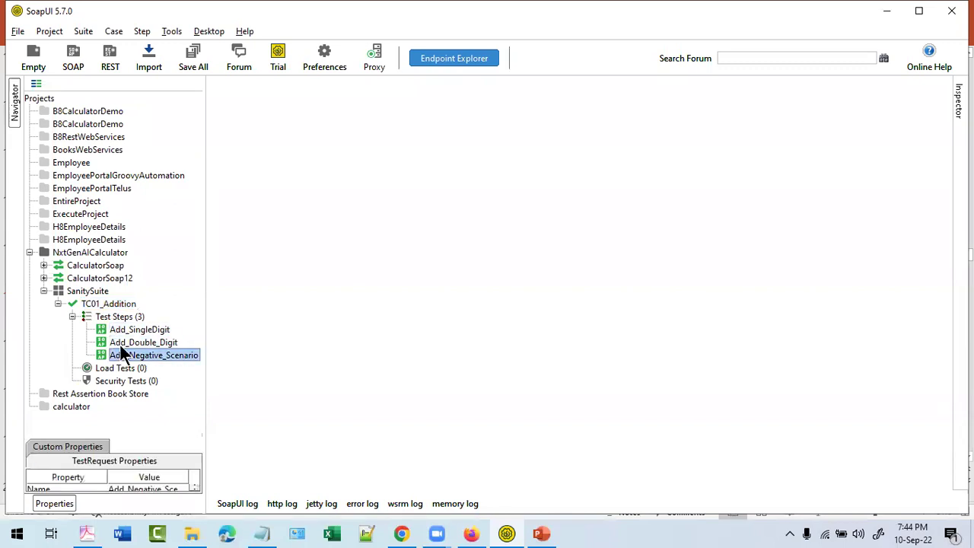
click(120, 303)
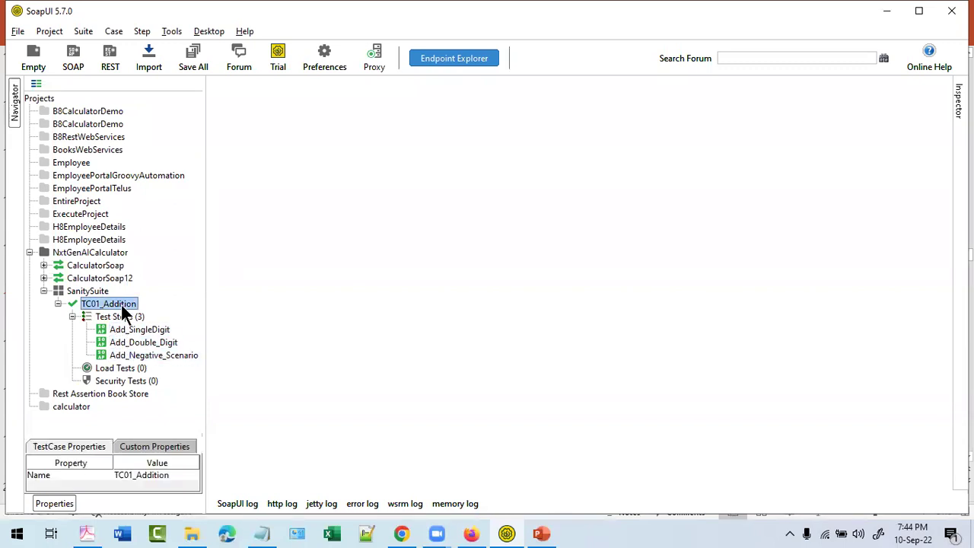
click(95, 291)
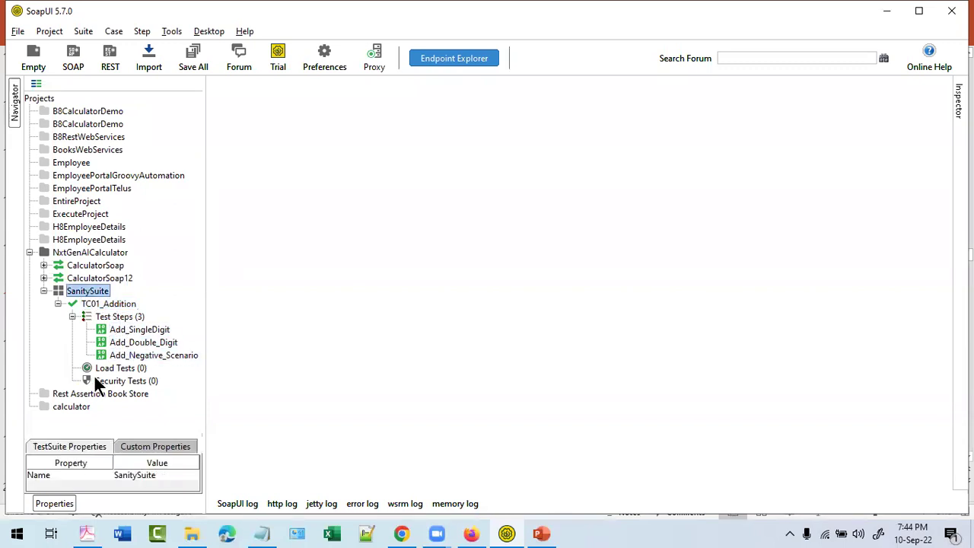
double_click(89, 292)
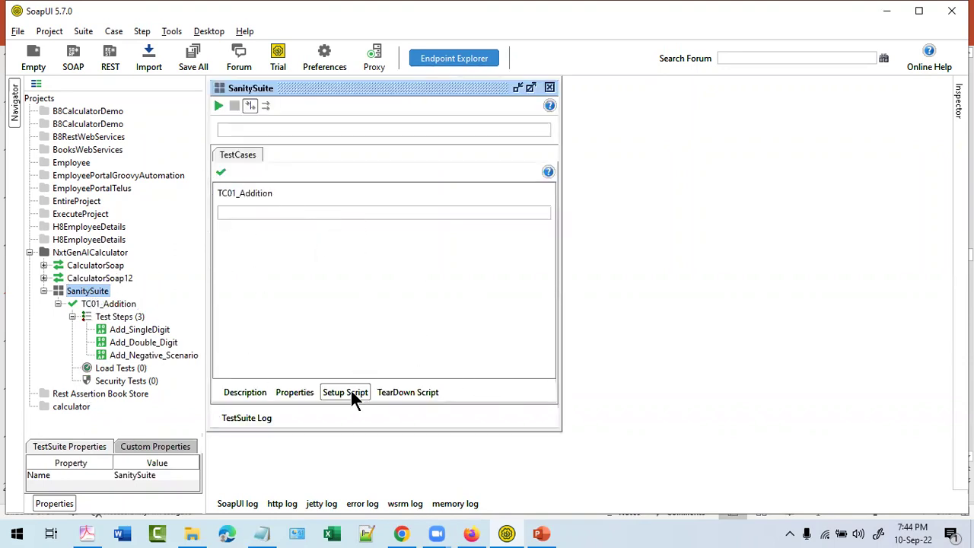
click(549, 88)
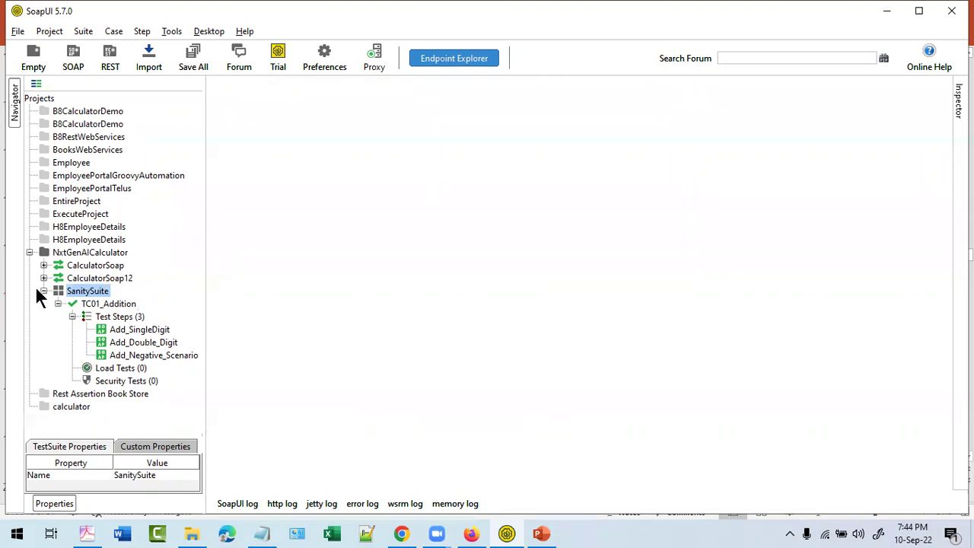
- Collapse TC01_Addition and create a new test case named TC02_Subtraction in SanitySuite
click(58, 304)
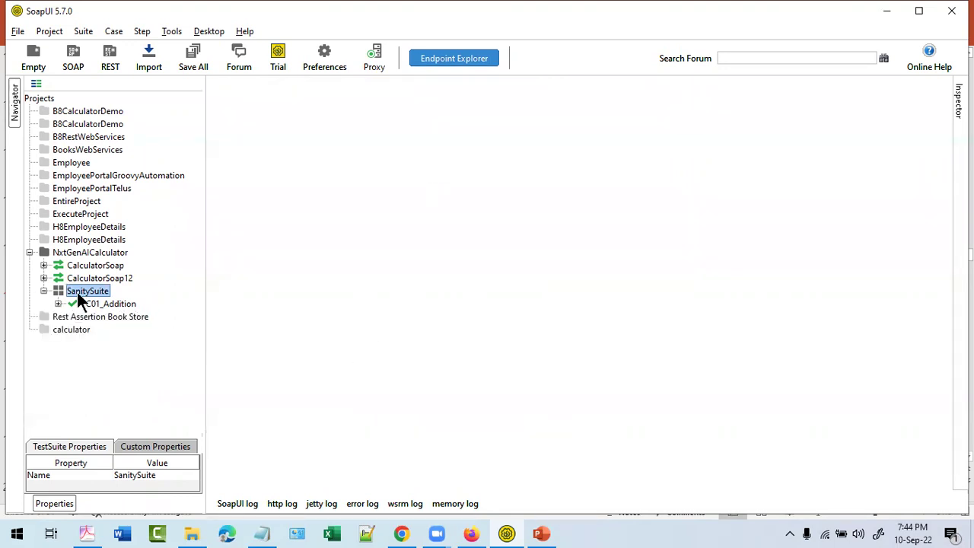
right_click(76, 289)
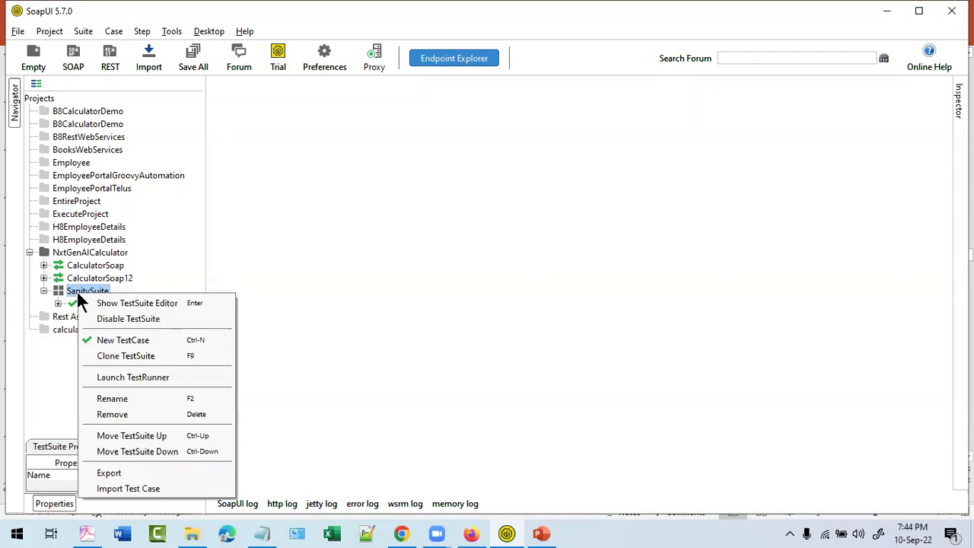
click(116, 343)
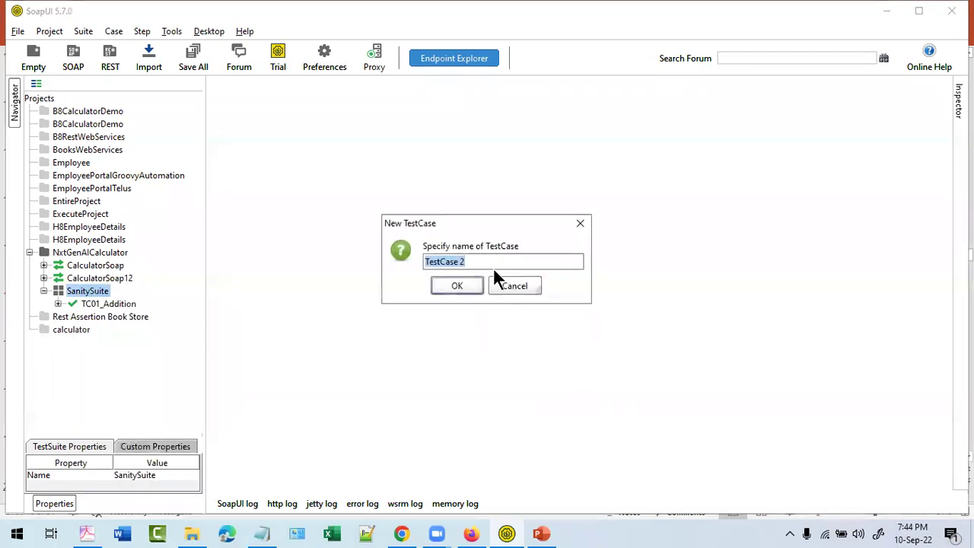
text(TC)
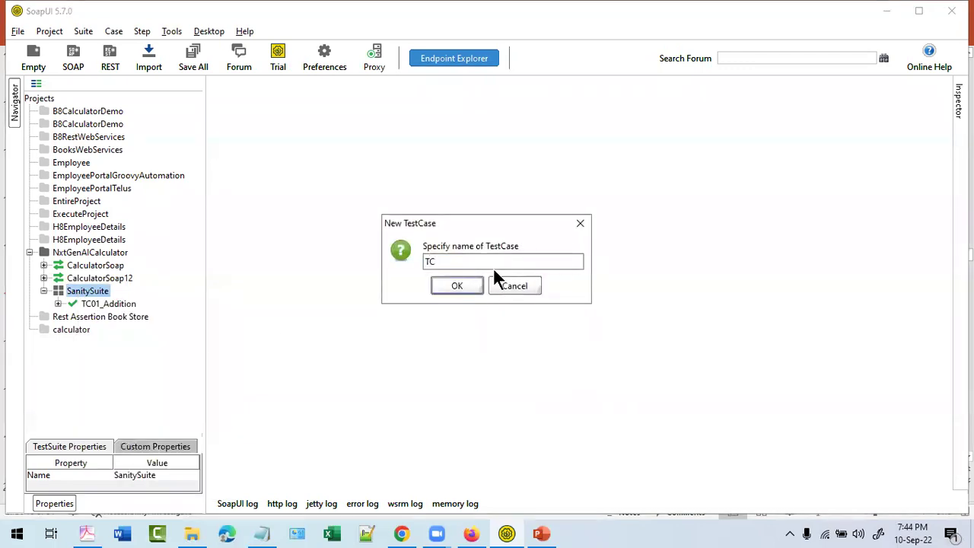
text(02_Subtraction)
click(454, 287)
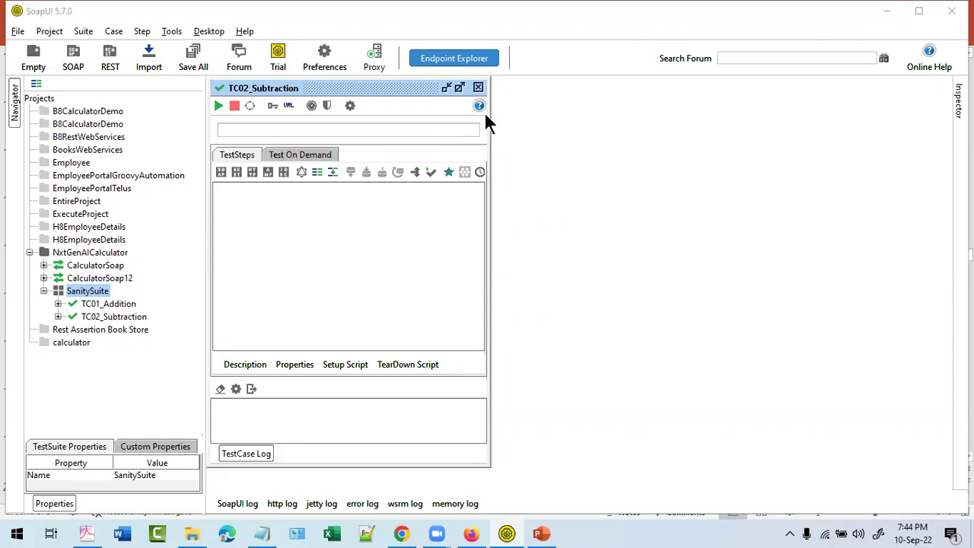
click(94, 316)
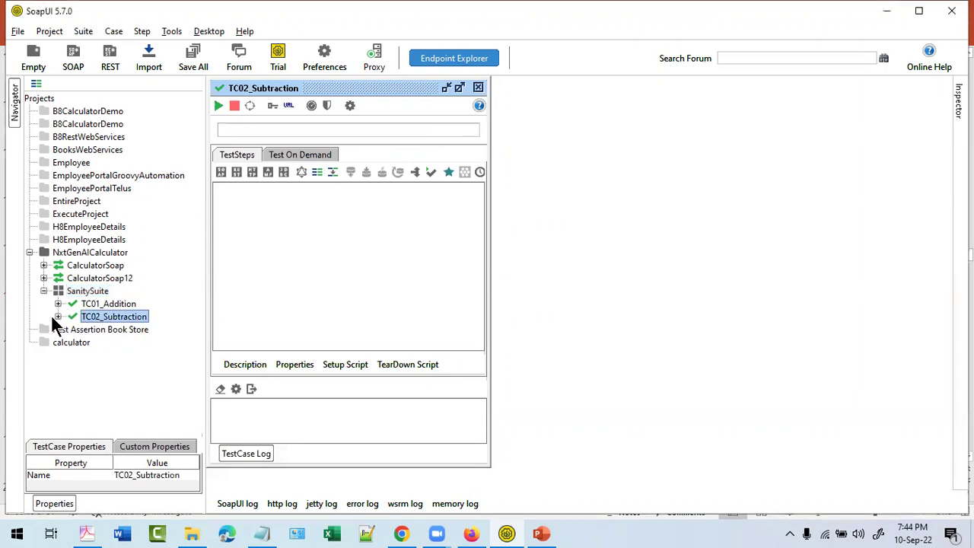
click(61, 316)
right_click(143, 319)
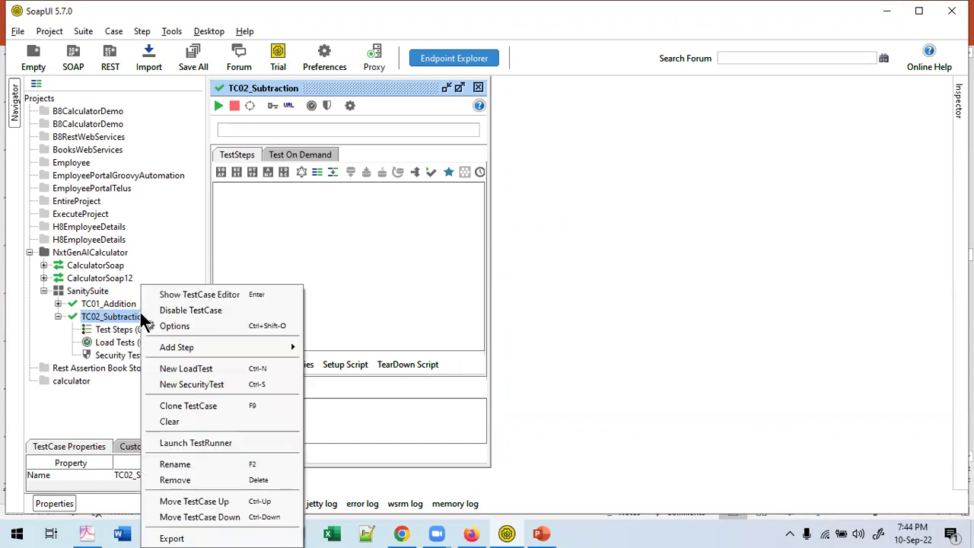
mouse_move(232, 351)
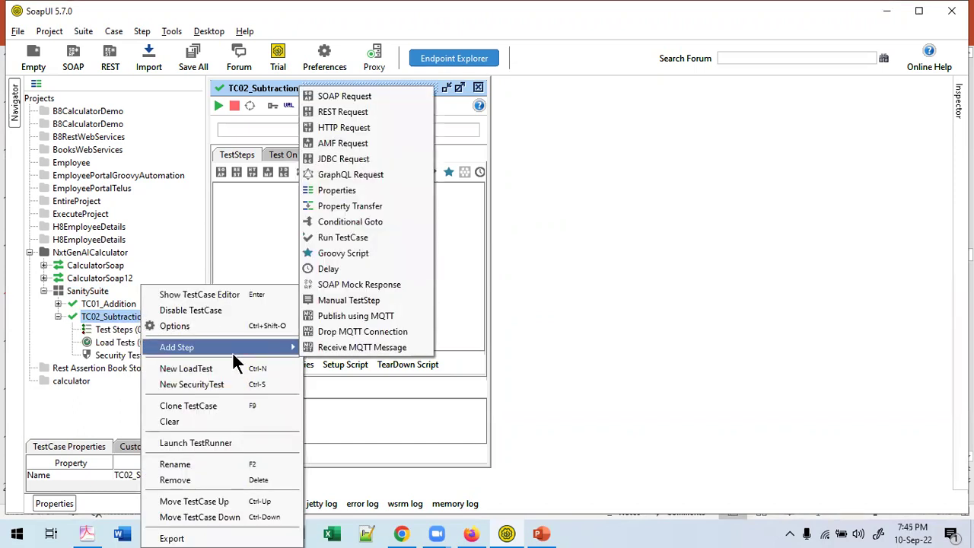
click(372, 97)
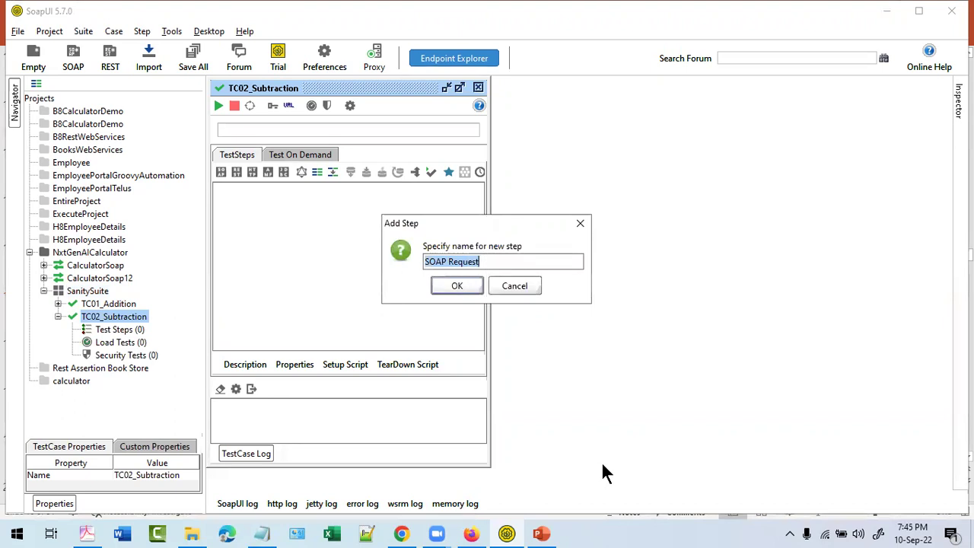
click(534, 287)
right_click(127, 315)
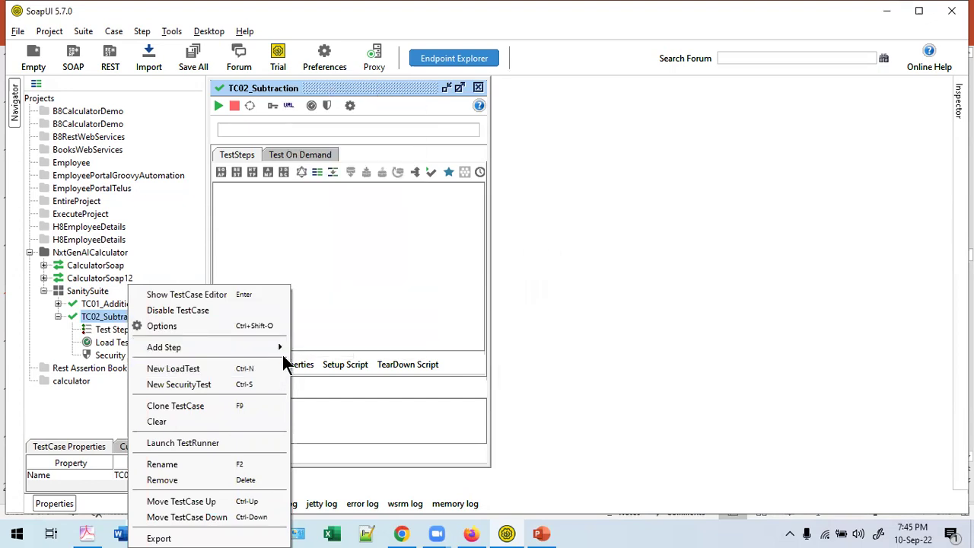
mouse_move(286, 346)
click(425, 251)
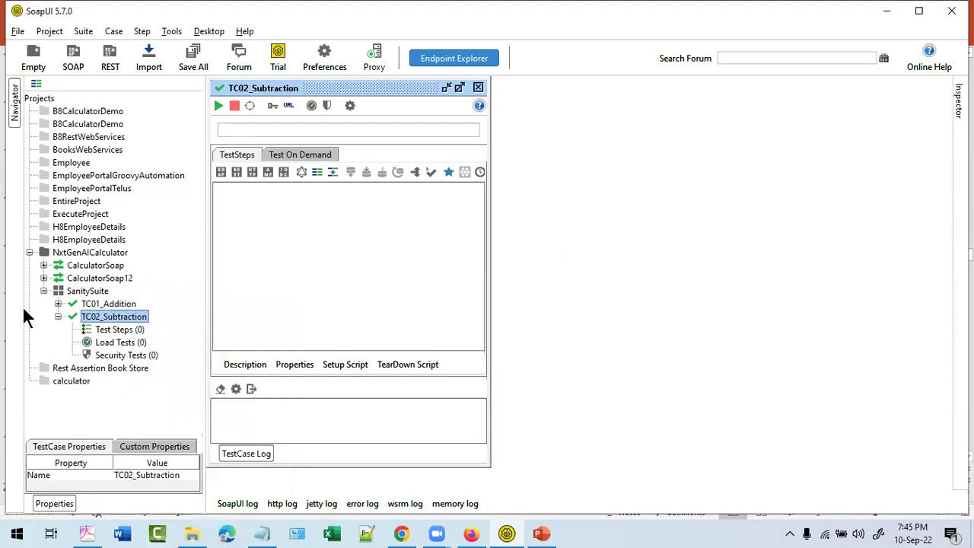
click(58, 304)
click(58, 304)
right_click(66, 292)
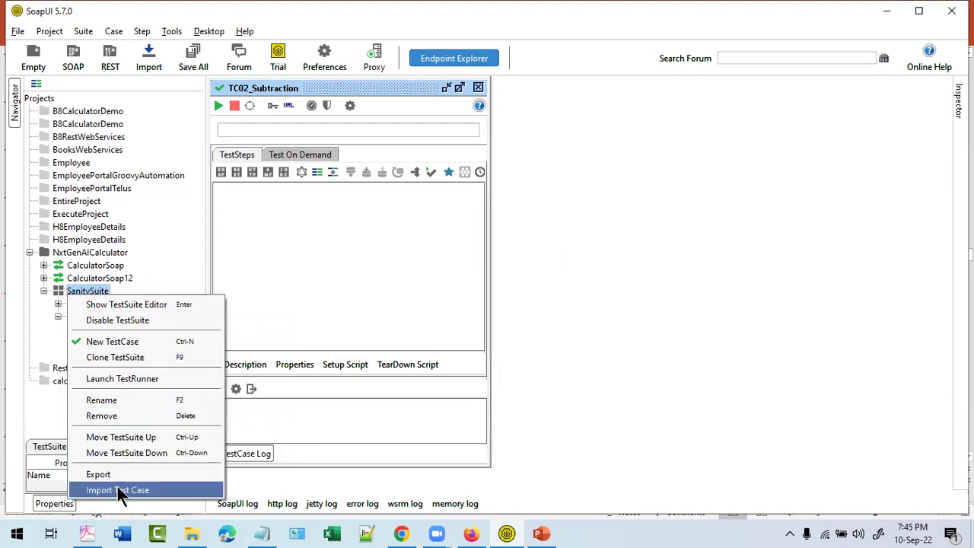
click(99, 278)
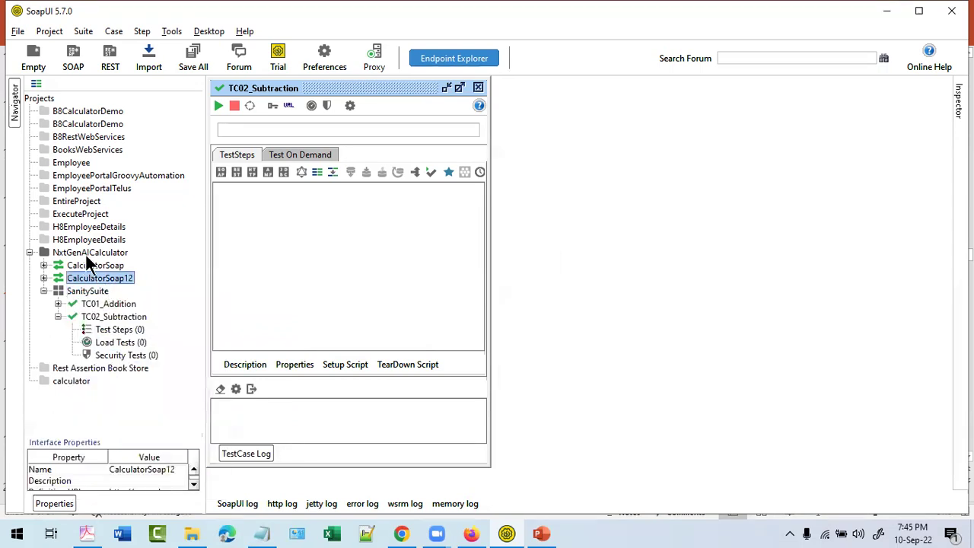
right_click(86, 254)
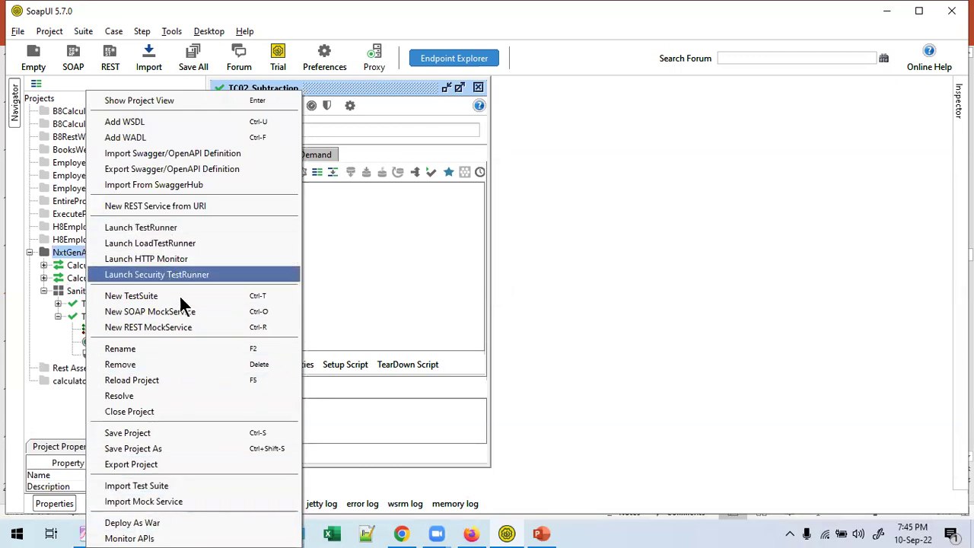
click(383, 304)
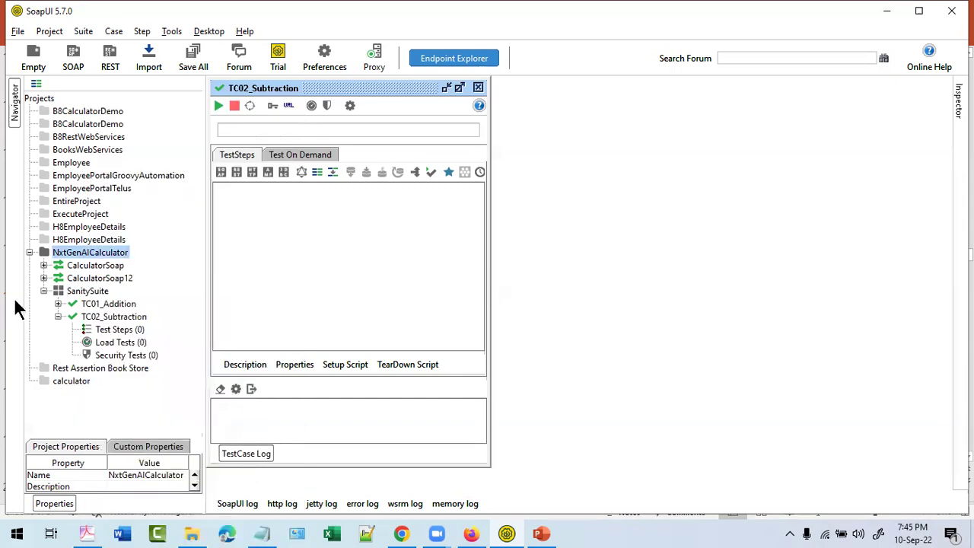
- Examine the target suite, style and request content options for generating a test suite from CalculatorSoap12, without generating one
click(92, 279)
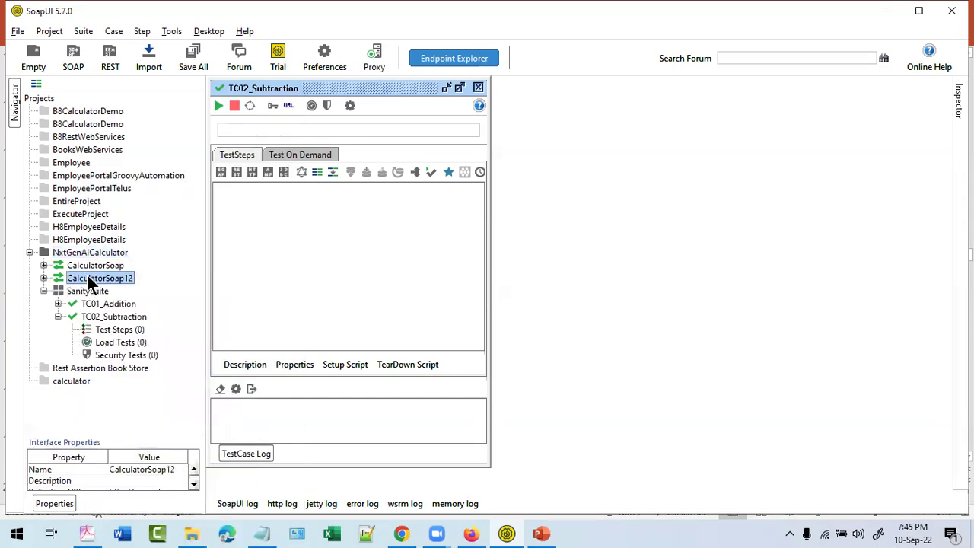
right_click(91, 278)
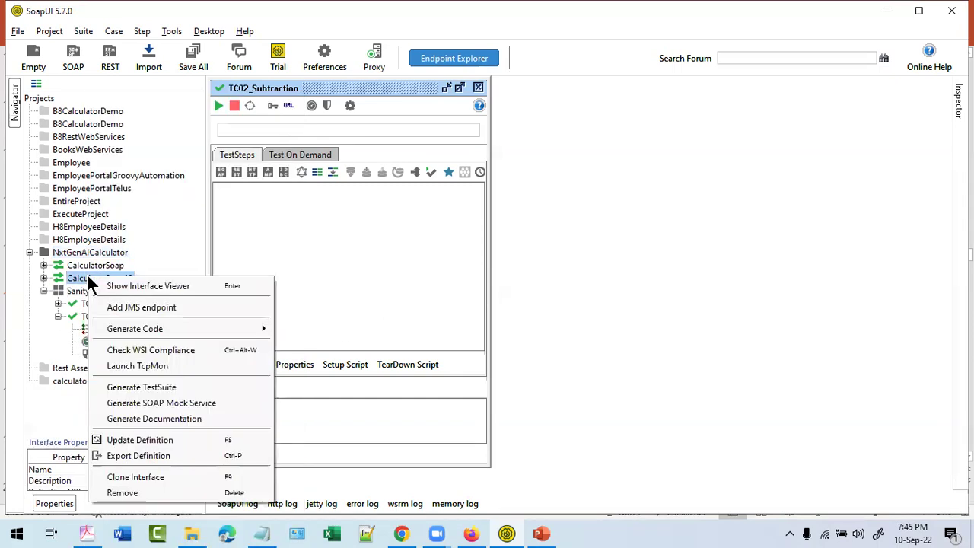
click(201, 385)
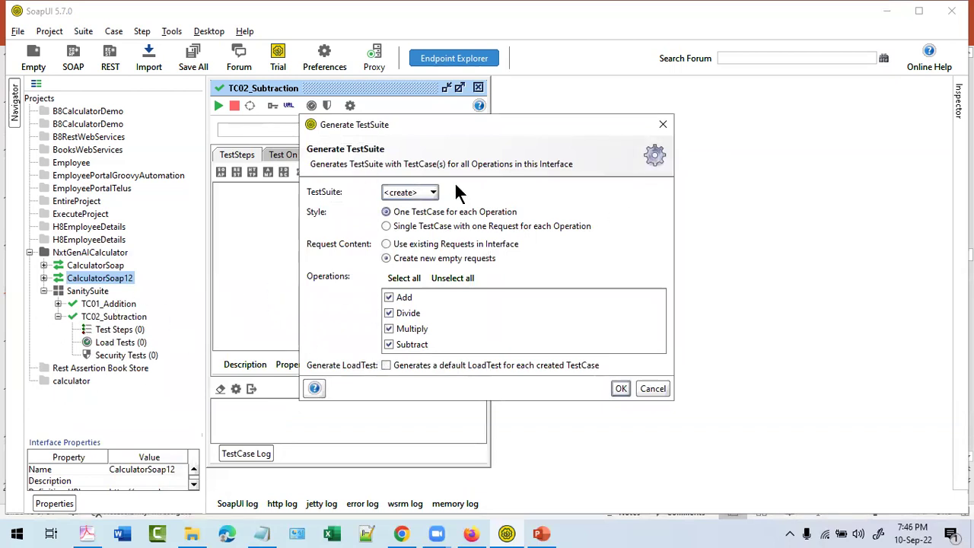
click(411, 193)
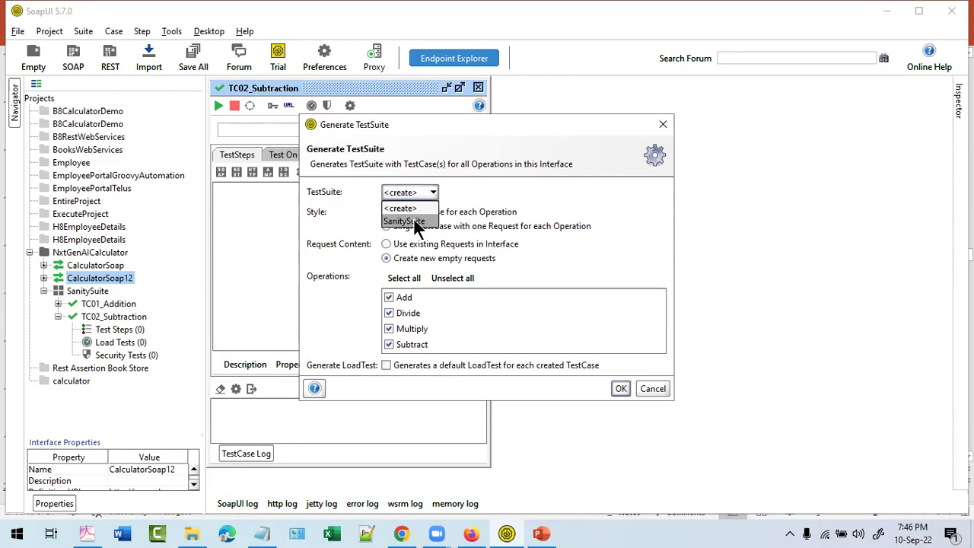
click(410, 221)
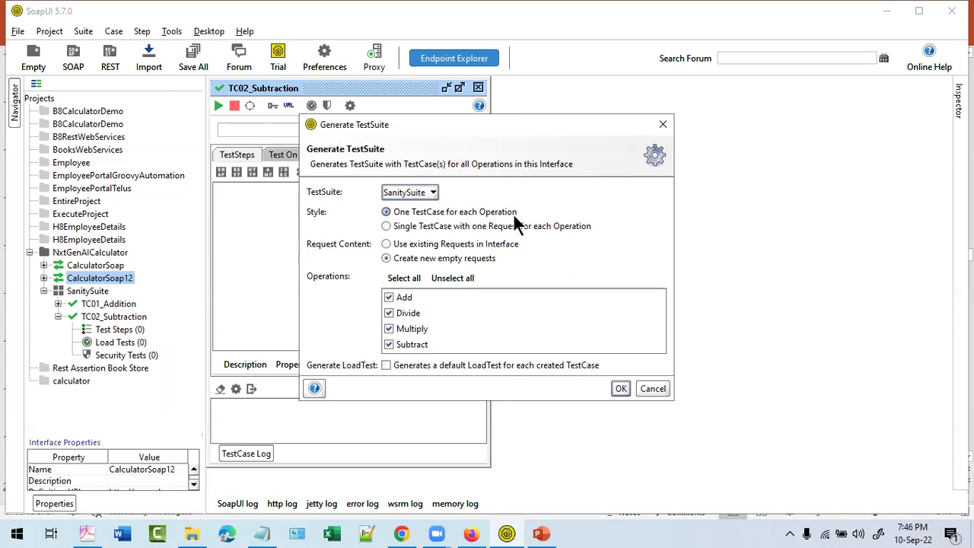
click(417, 227)
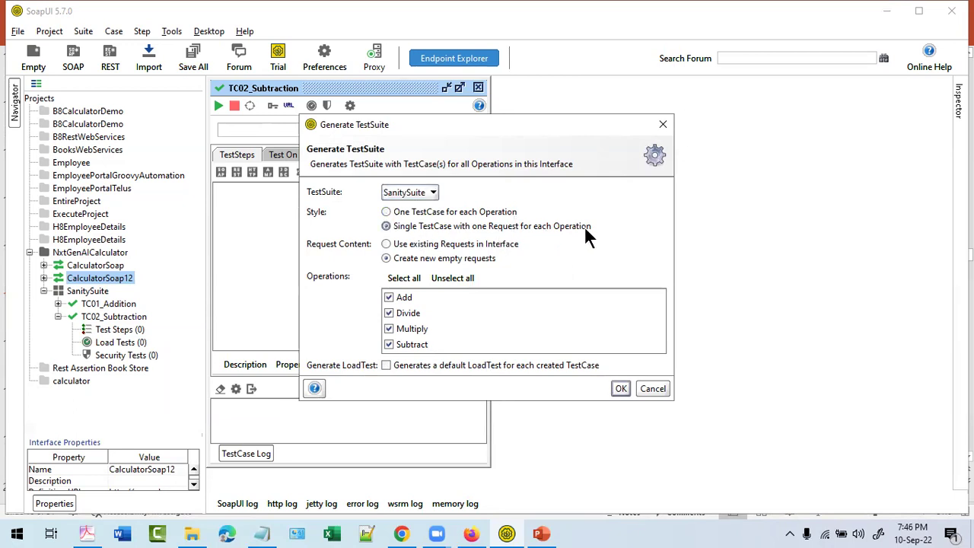
click(442, 211)
click(446, 244)
click(449, 259)
click(654, 386)
- Remove the TC02_Subtraction test case from SanitySuite
click(127, 305)
click(113, 317)
right_click(111, 317)
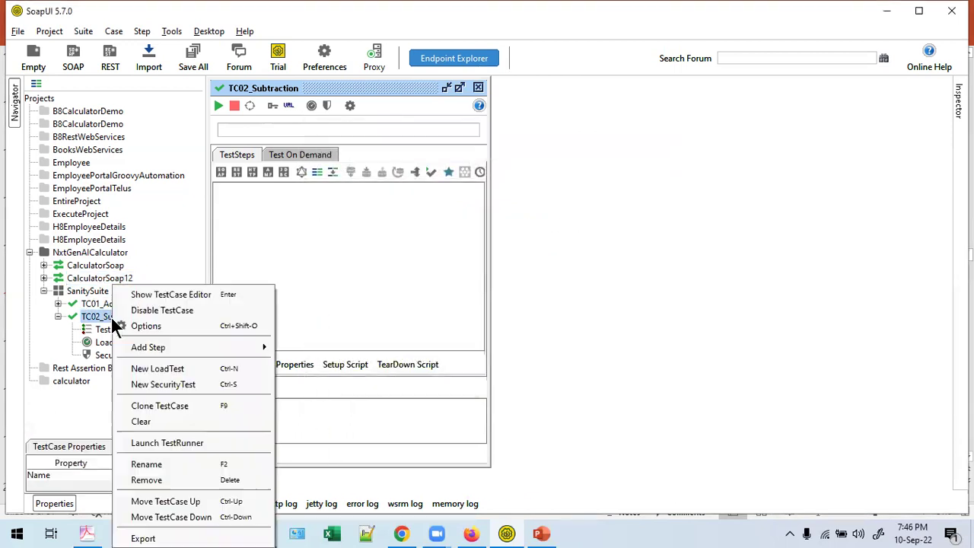
click(172, 480)
click(457, 281)
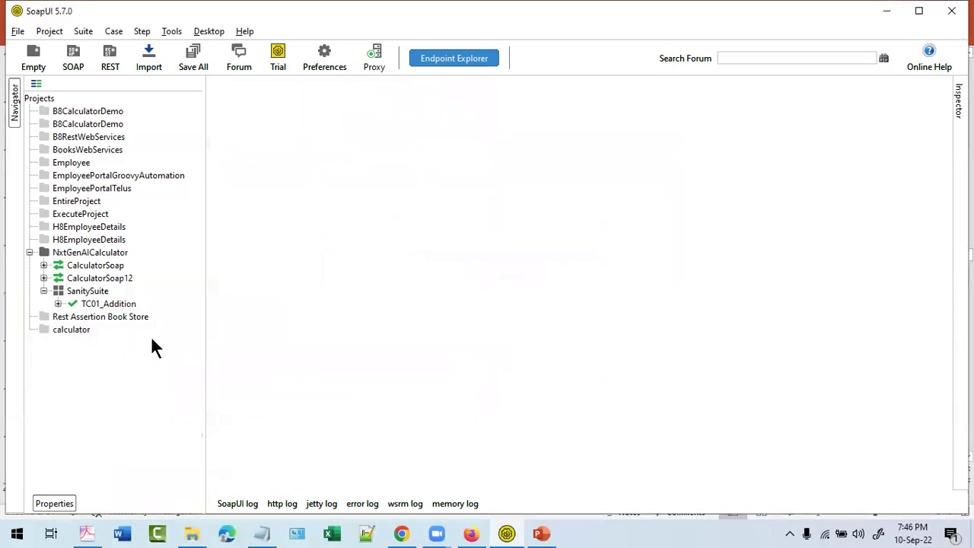
- Generate a new test suite named Regression from CalculatorSoap12, with one test case and a new empty request for each operation
click(76, 278)
right_click(76, 274)
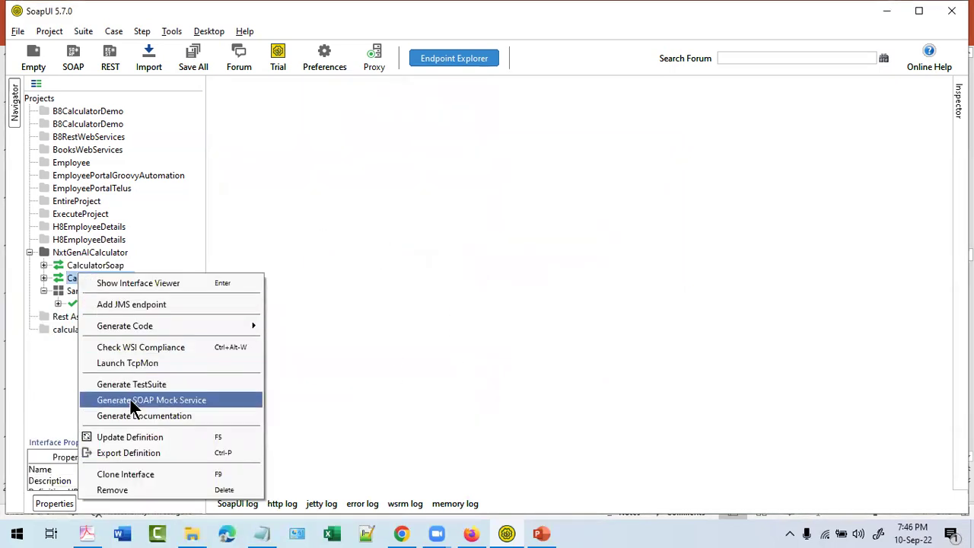
click(150, 384)
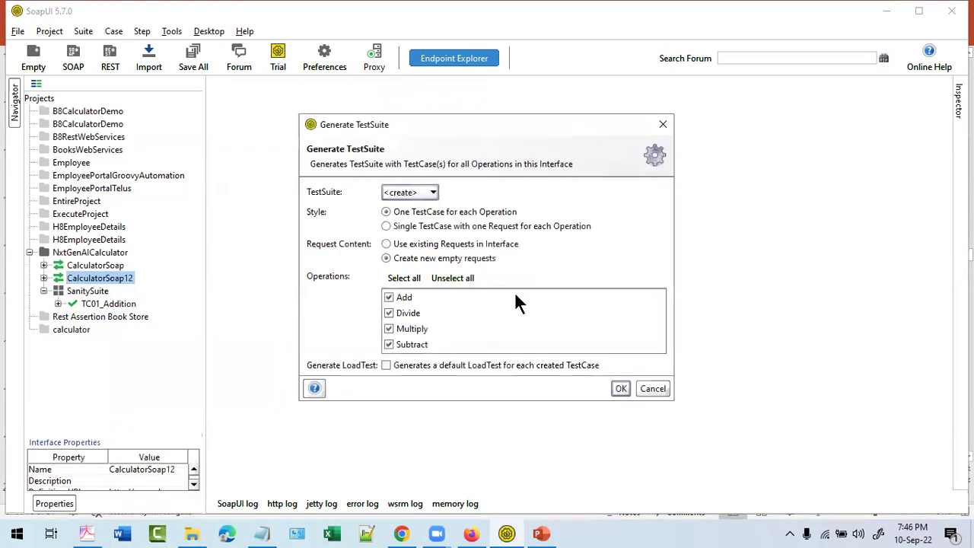
click(432, 193)
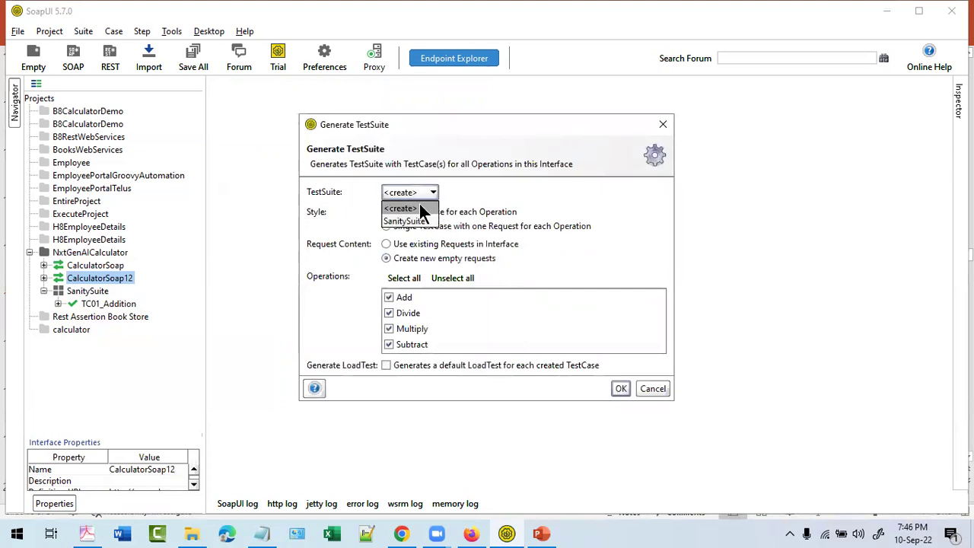
click(418, 206)
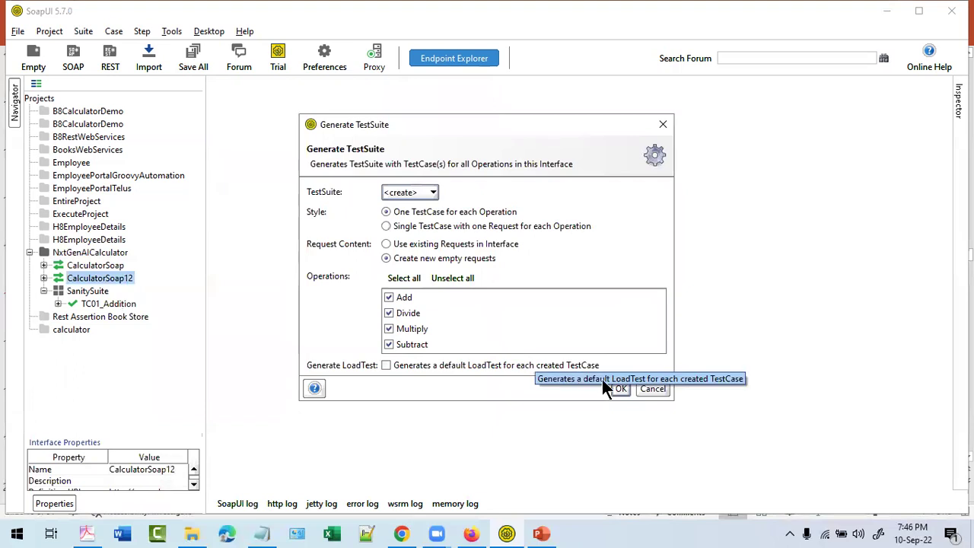
click(621, 388)
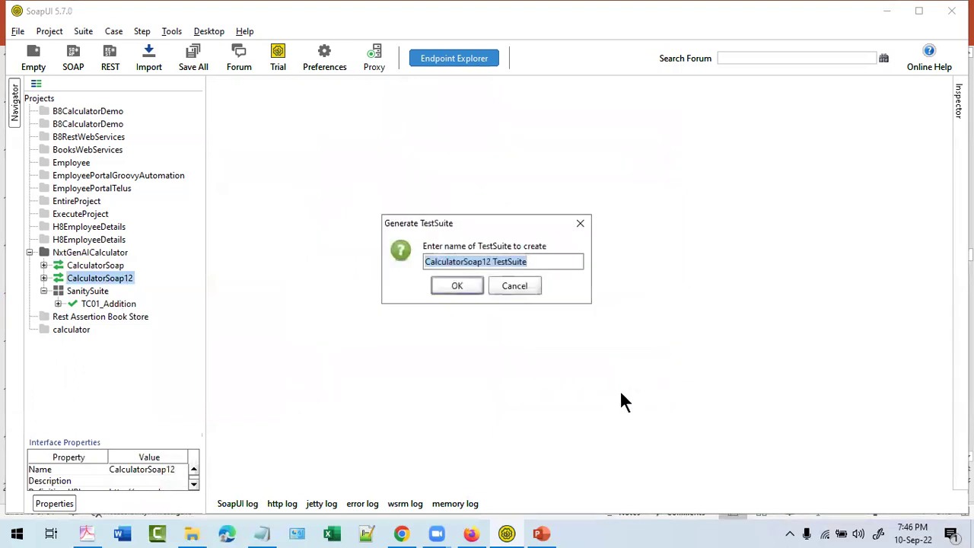
text(R)
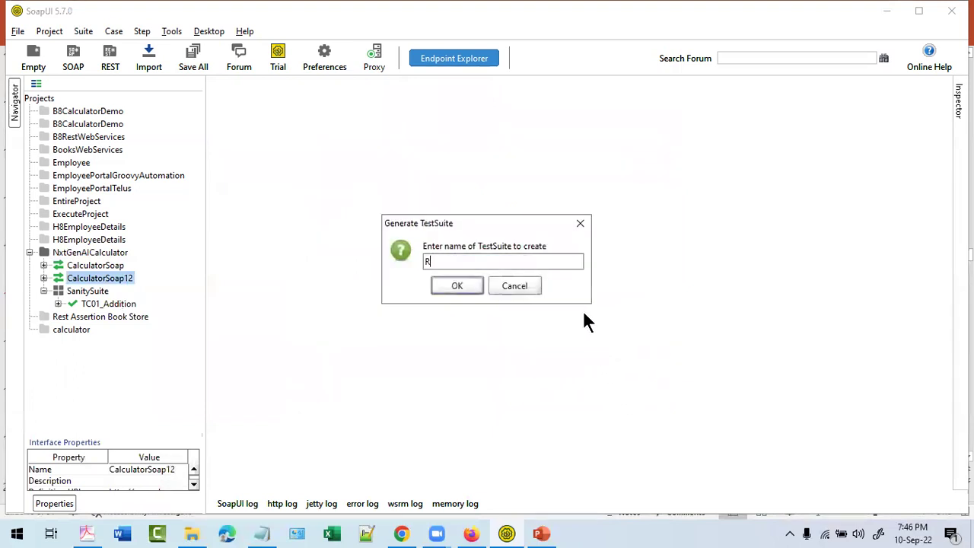
text(egression)
click(454, 287)
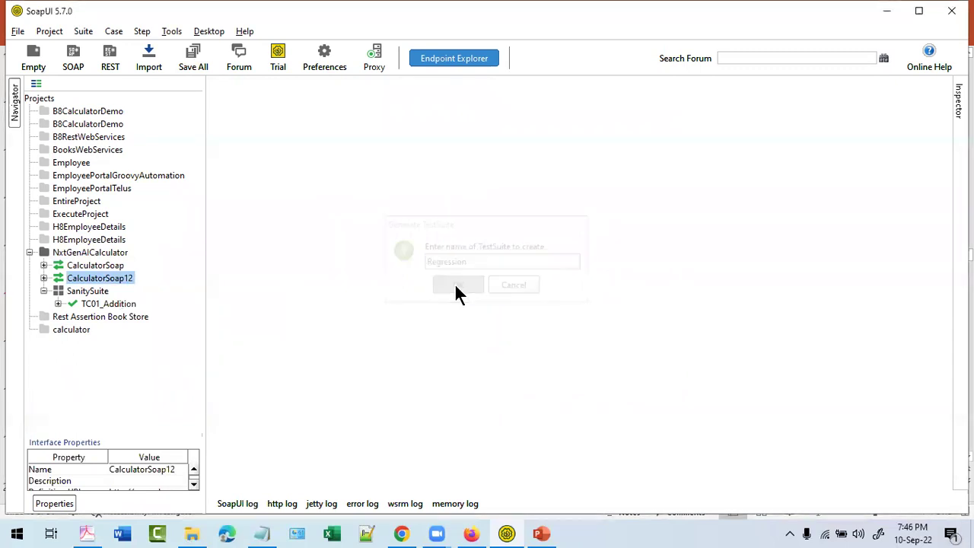
- Move the Regression suite editor aside, expand Regression in the project tree and review its Add, Divide, Multiply and Subtract test cases
drag(348, 94, 476, 90)
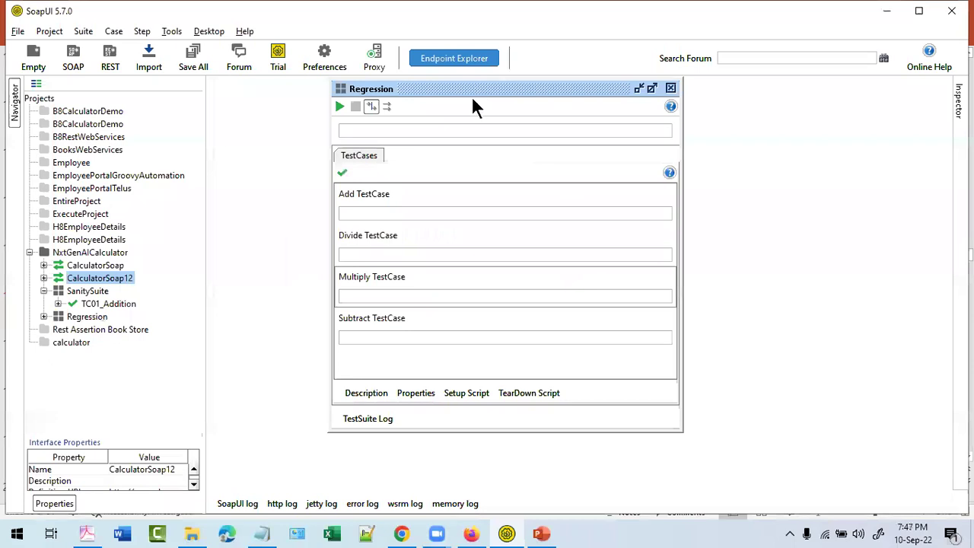
click(355, 194)
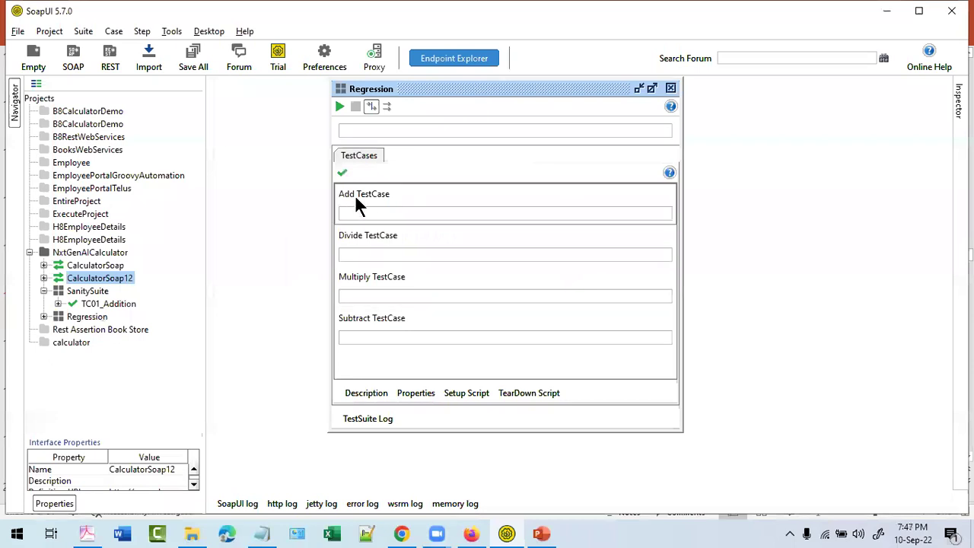
click(44, 316)
click(90, 330)
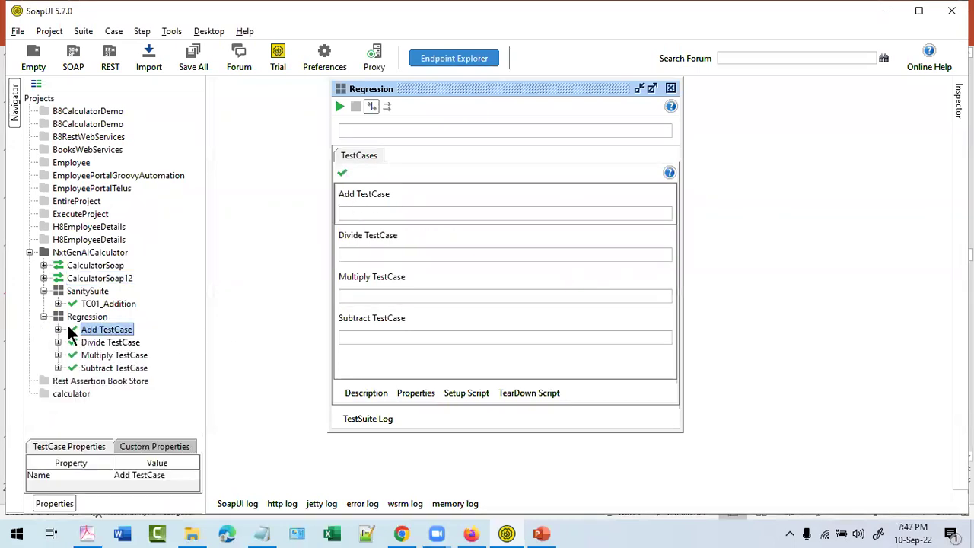
click(59, 303)
click(59, 303)
click(92, 343)
key(Down)
key(Down)
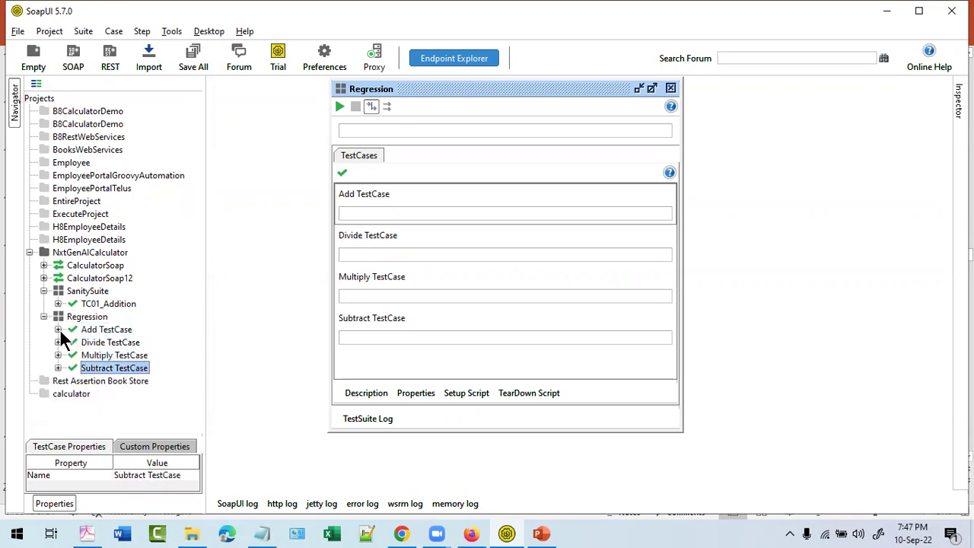
- View the test steps of Add TestCase and the Subtract TestCase editor, then close the editor and collapse both test cases
click(57, 330)
click(72, 342)
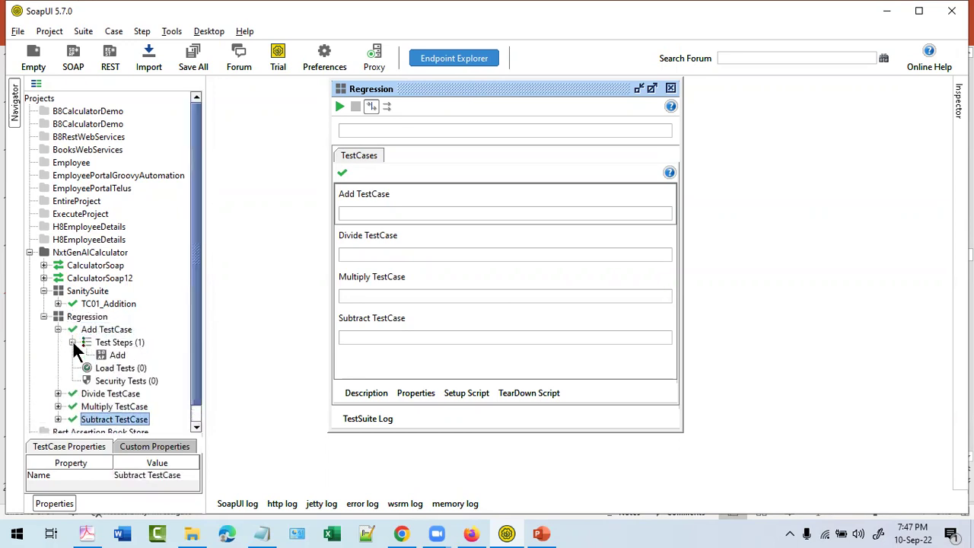
key(Return)
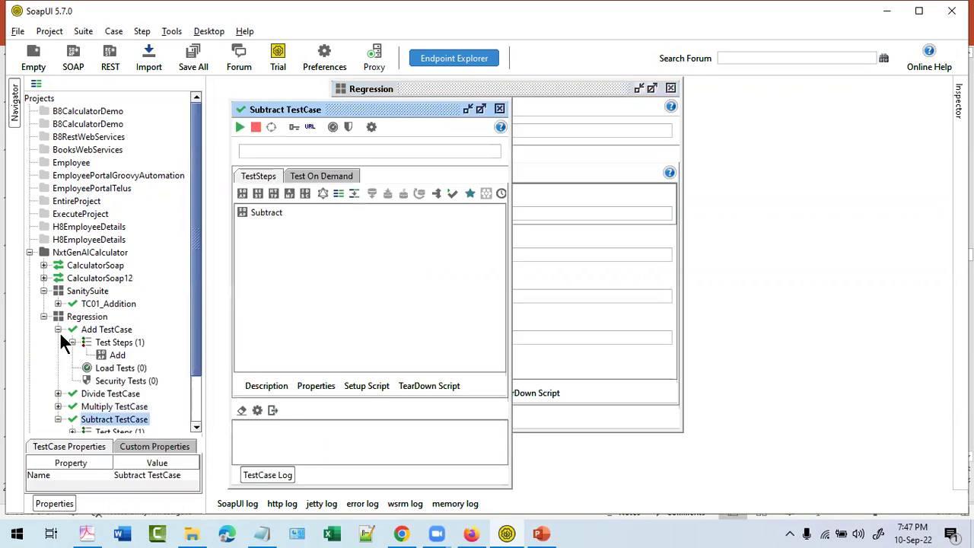
click(499, 108)
click(58, 329)
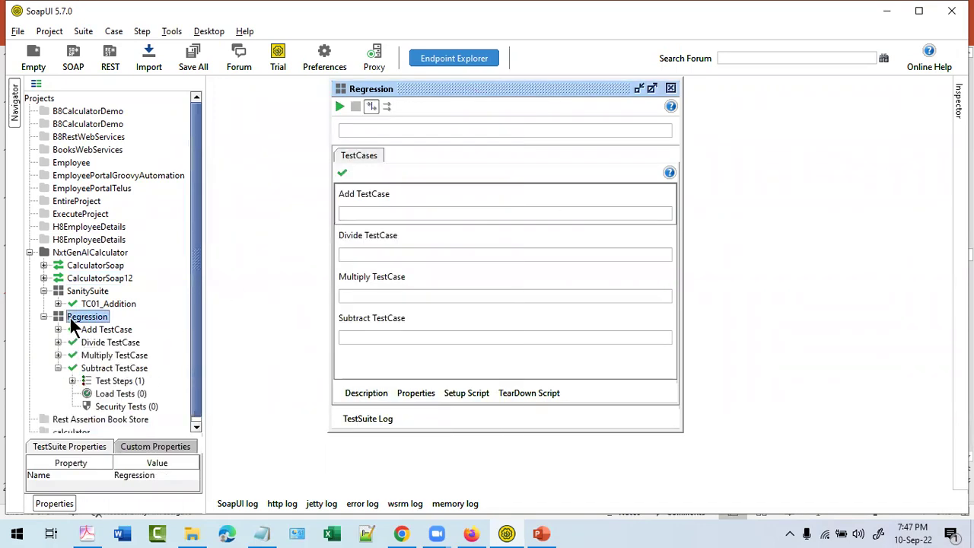
click(58, 367)
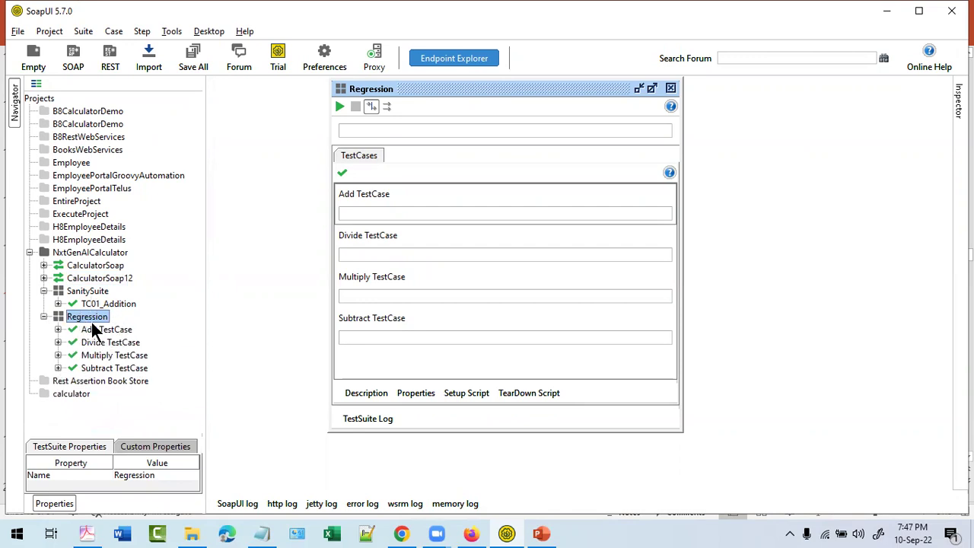
right_click(91, 322)
click(81, 294)
right_click(81, 294)
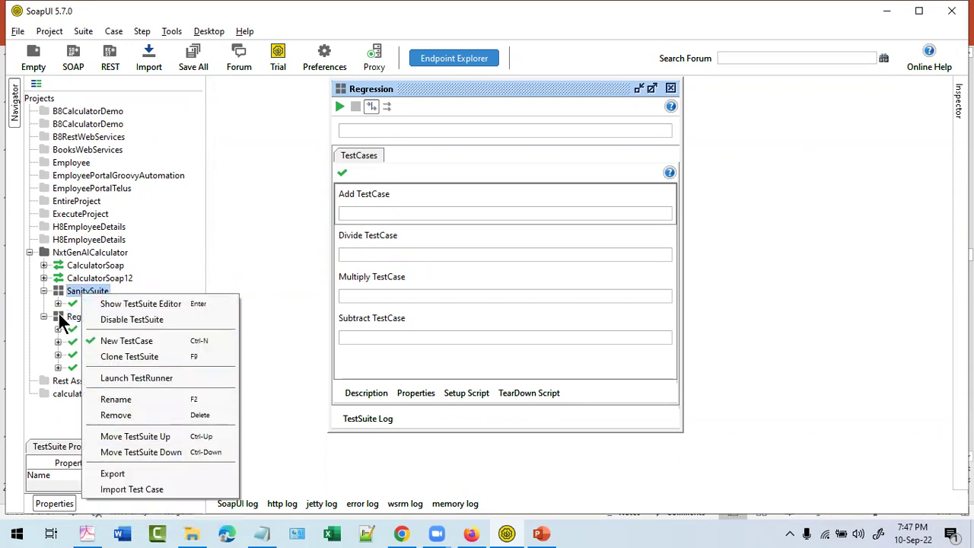
click(61, 322)
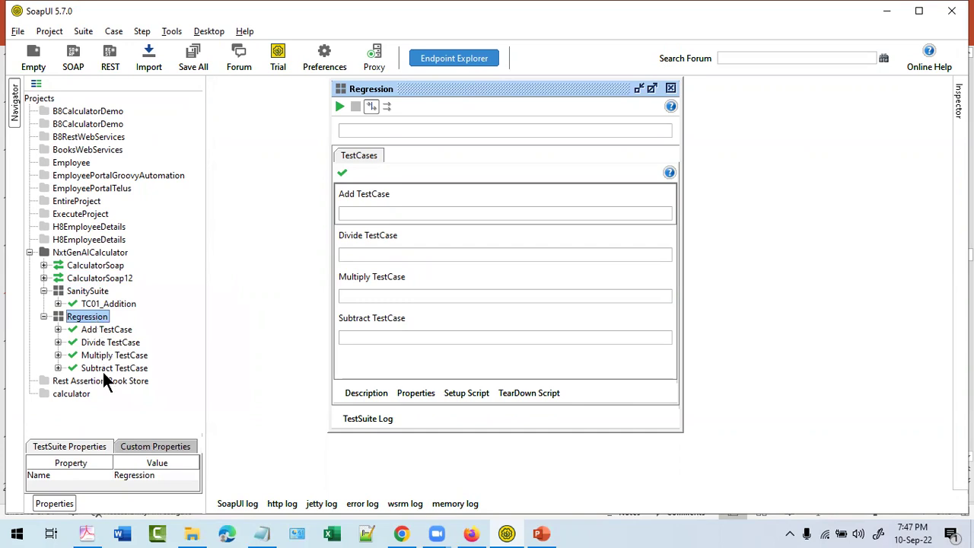
- Generate a new test suite named SmokeTesting from CalculatorSoap12, using a single test case with one new empty request for each operation
right_click(87, 280)
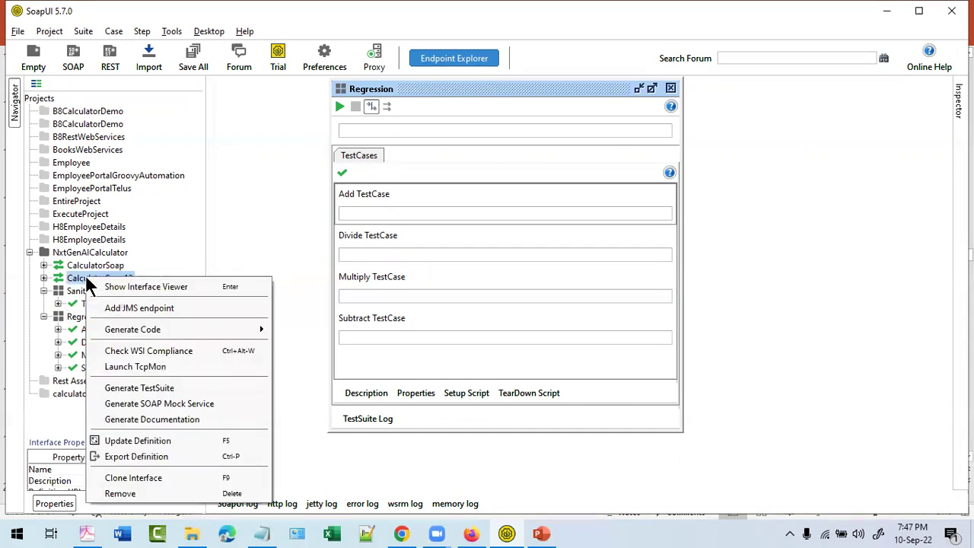
mouse_move(109, 332)
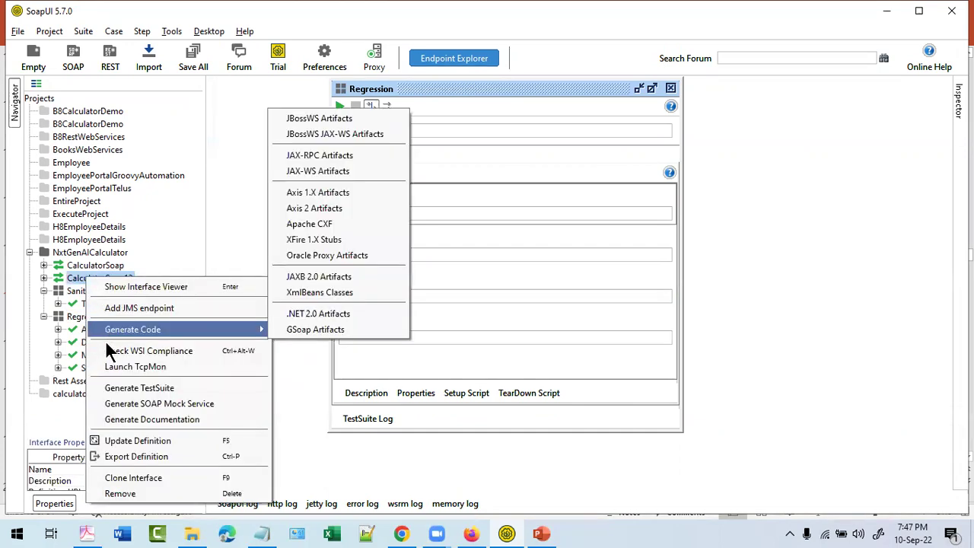
click(116, 389)
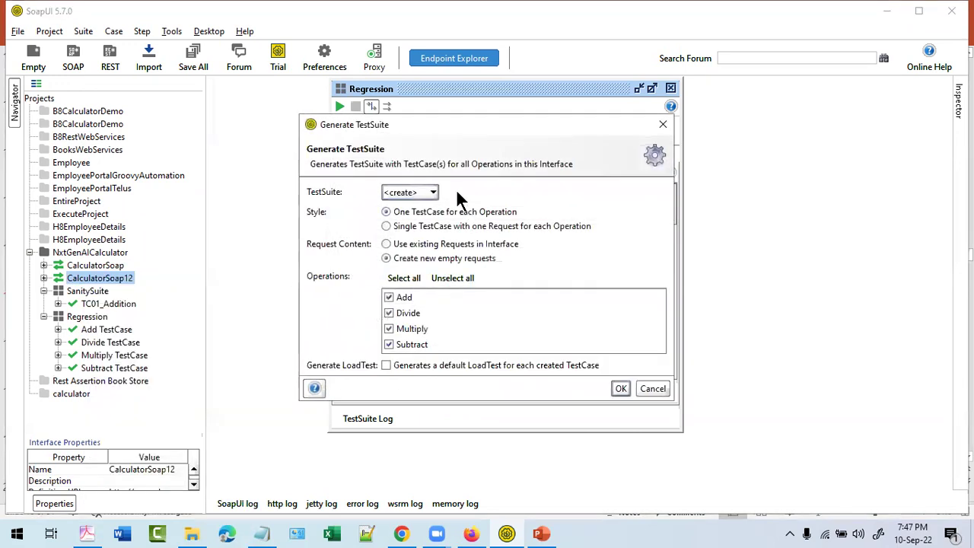
click(386, 227)
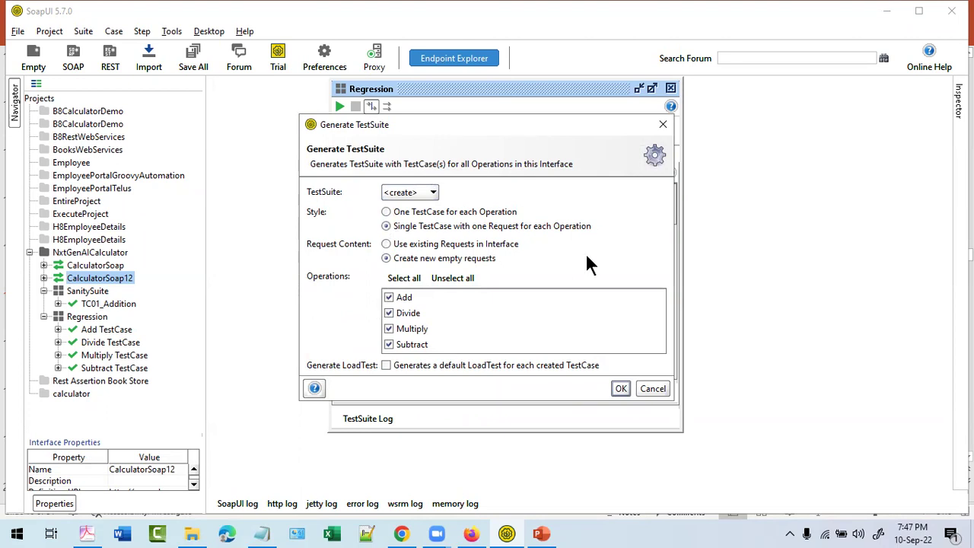
click(621, 387)
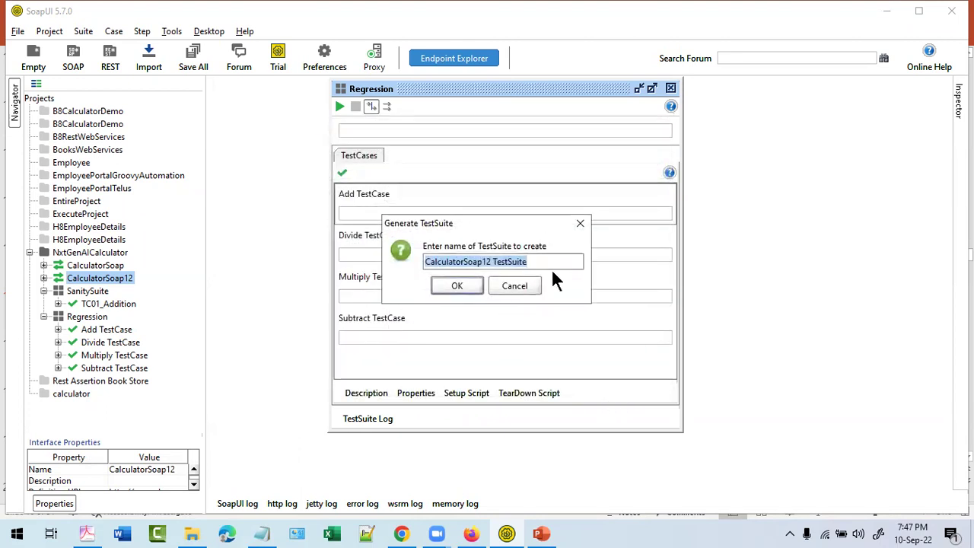
text(Smoke)
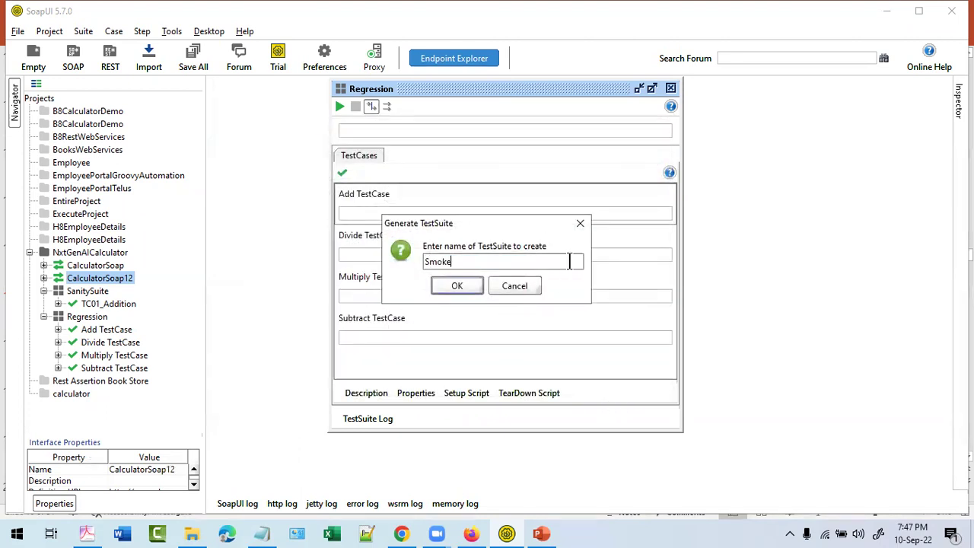
text(Testing)
click(456, 286)
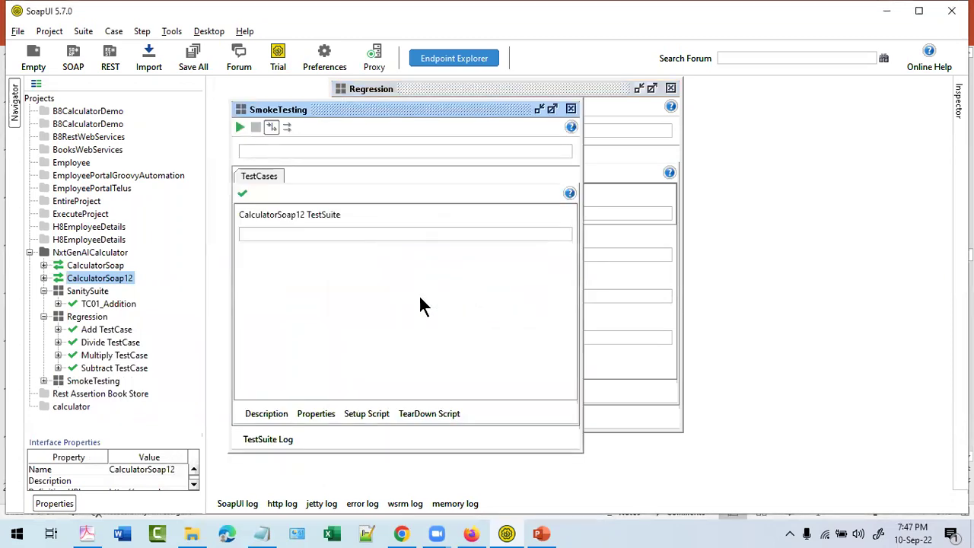
- Expand SmokeTesting in the project tree, close its suite editor and review the test steps of its CalculatorSoap12 TestSuite test case
click(43, 381)
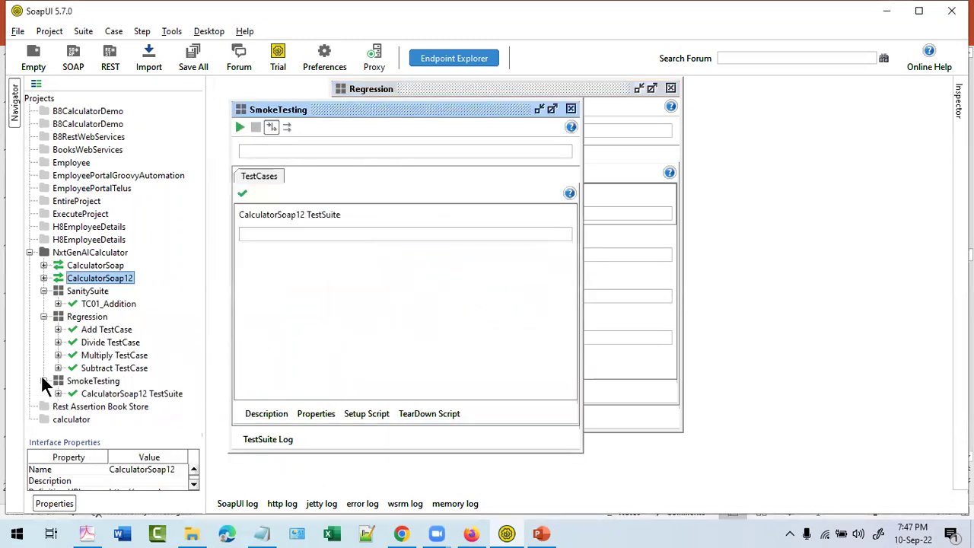
click(571, 109)
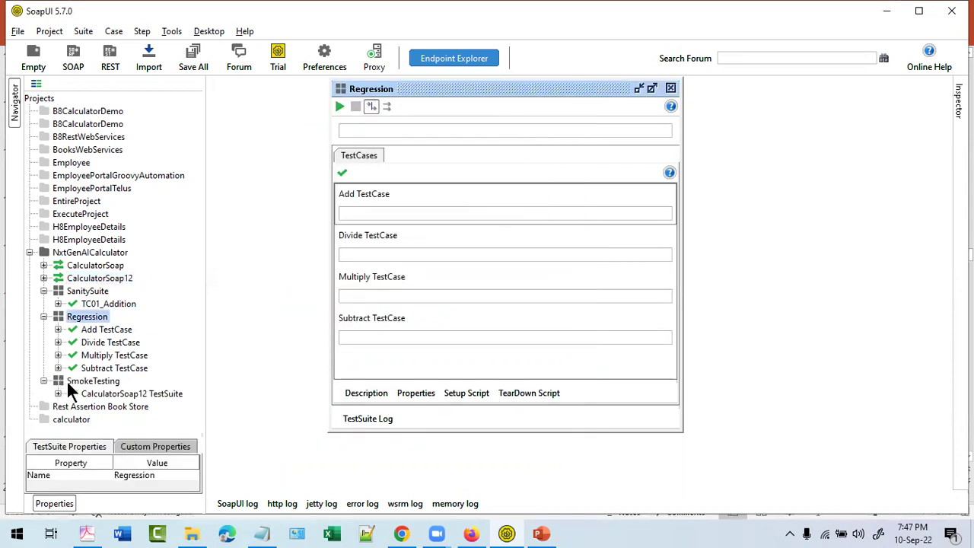
click(70, 380)
click(58, 393)
click(93, 391)
click(73, 376)
click(117, 337)
click(122, 350)
- Expand TC01_Addition, widen the project tree to read its three Add test steps, then collapse the test case
click(58, 221)
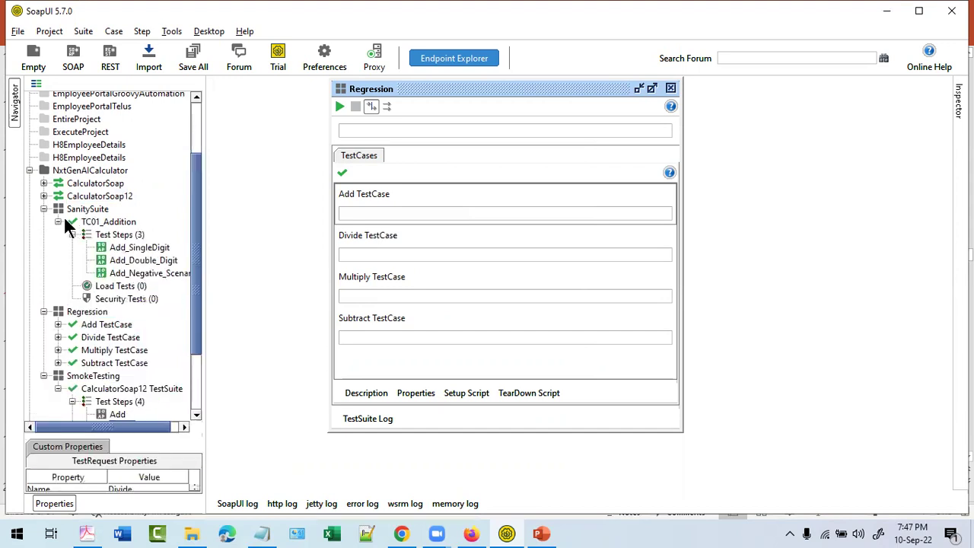
drag(204, 143, 311, 145)
scroll(100, 265, down, 2)
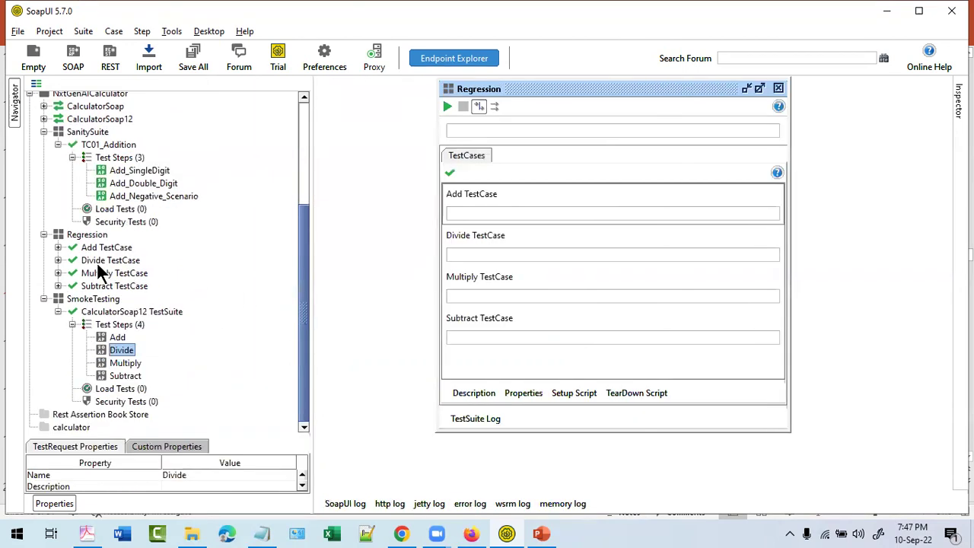
click(111, 145)
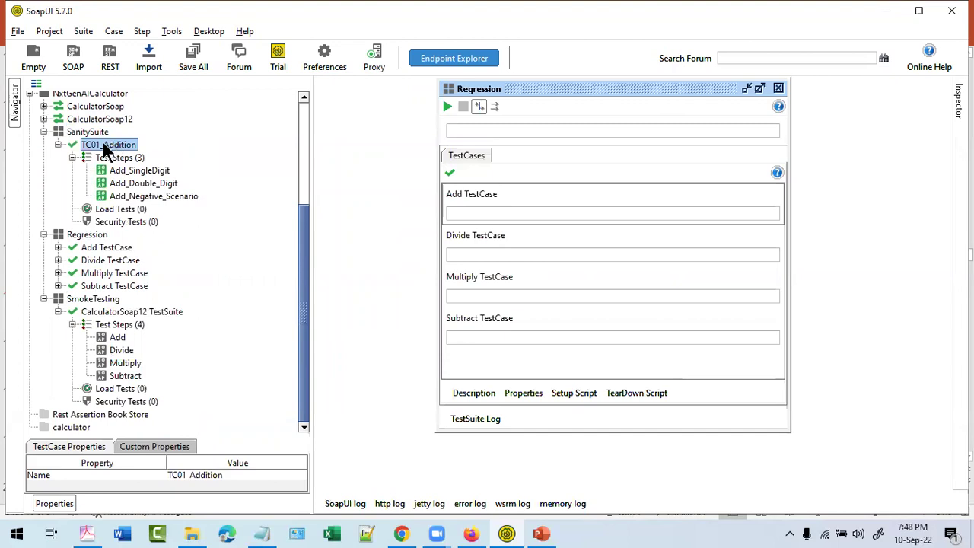
click(116, 171)
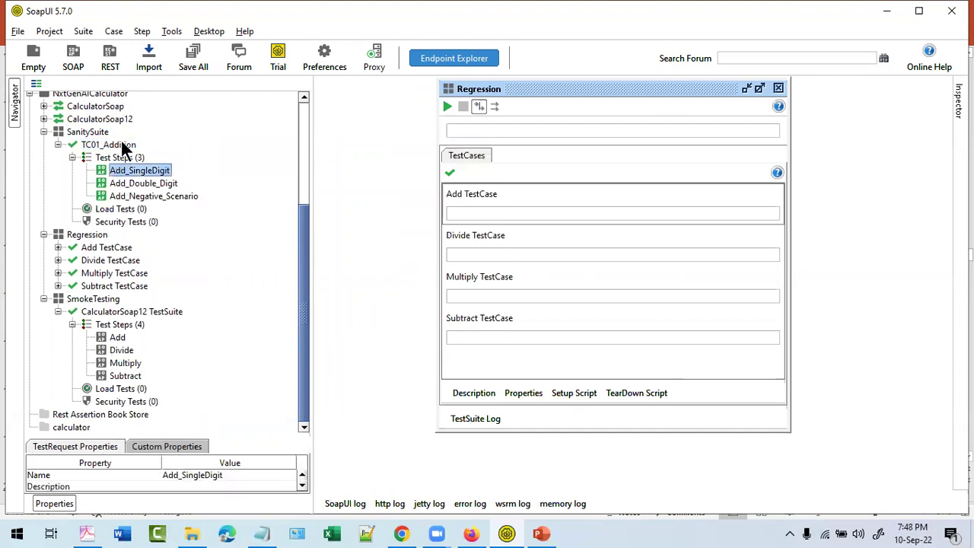
click(126, 144)
click(114, 184)
click(120, 197)
click(122, 171)
click(59, 145)
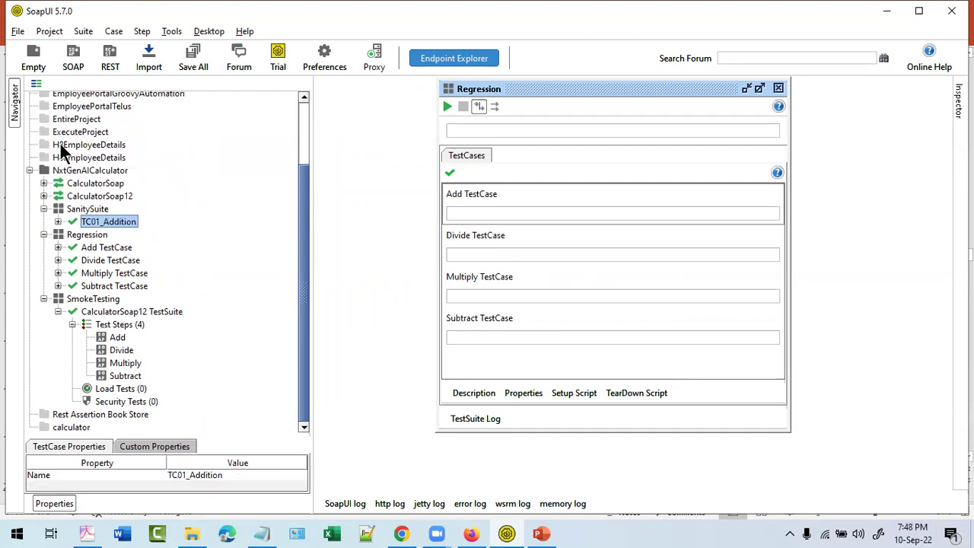
- Compare the test cases of the Regression suite with TC01_Addition in SanitySuite
click(77, 235)
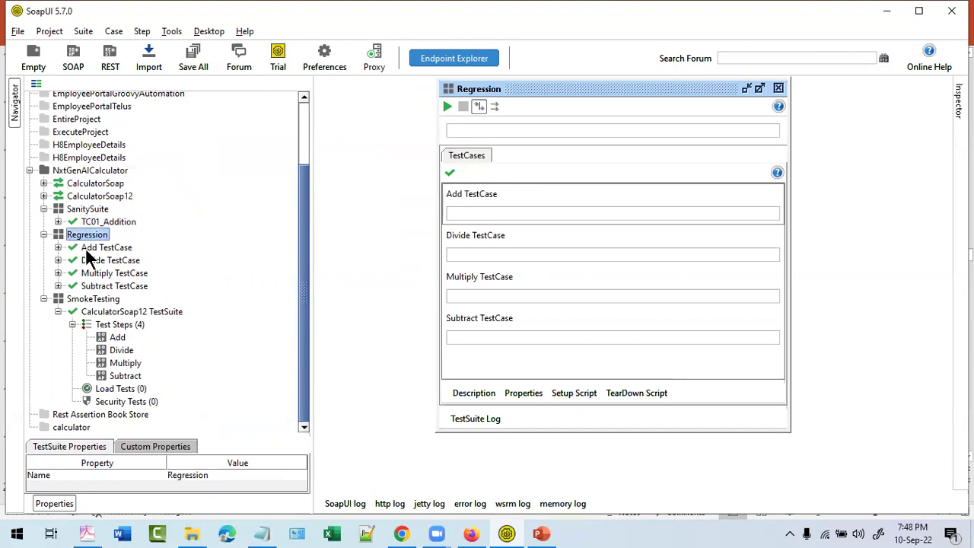
click(97, 226)
key(Down)
key(Down)
key(Down)
key(Down)
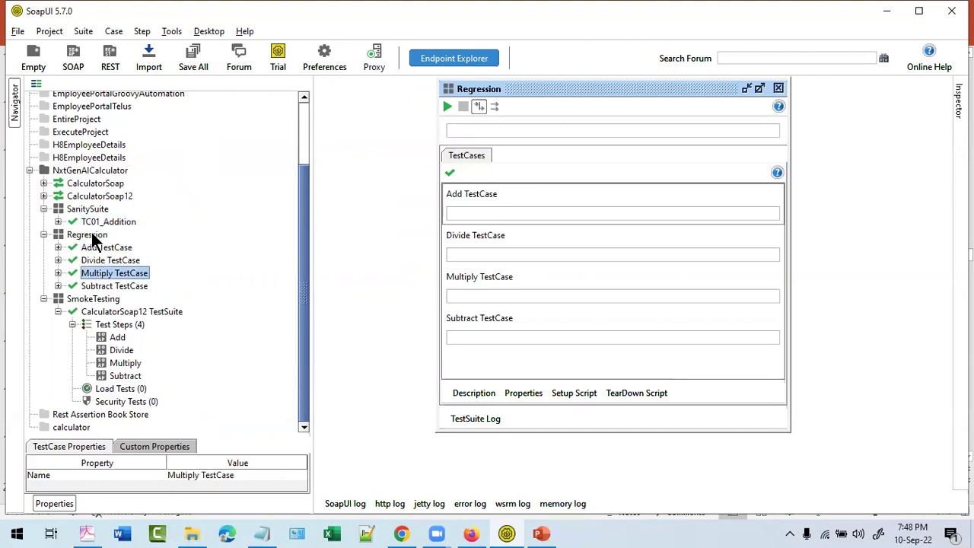
click(105, 226)
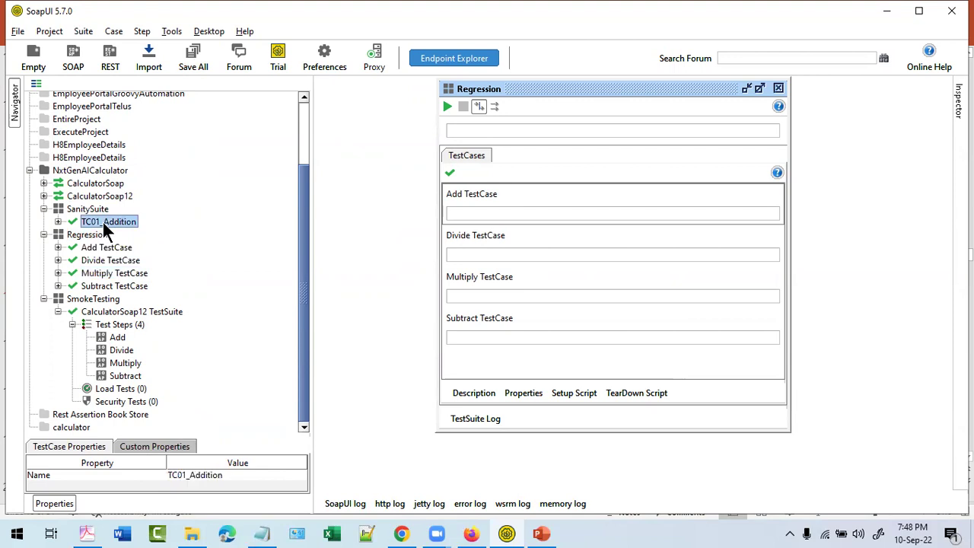
- View the Add request inside Regression's Add TestCase, then close it and collapse the Regression suite
click(58, 248)
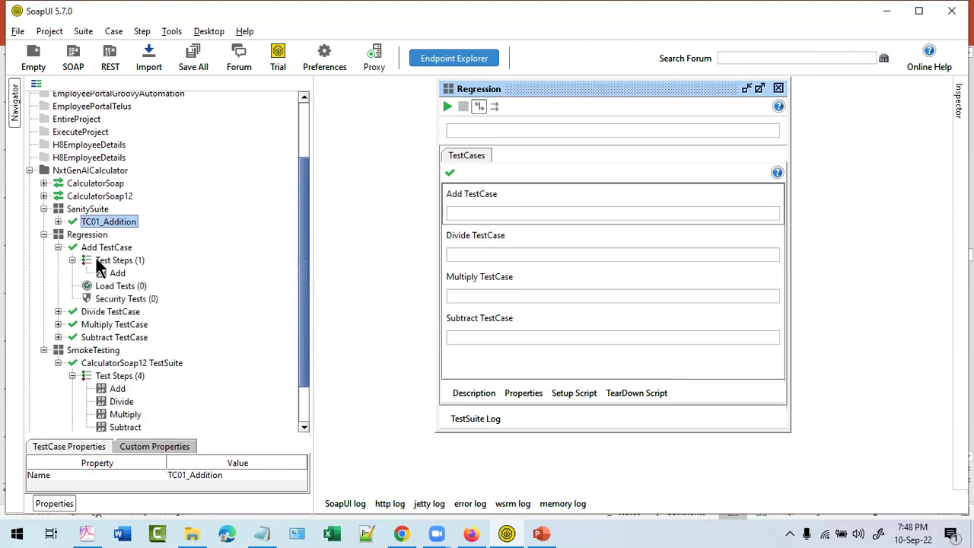
double_click(118, 273)
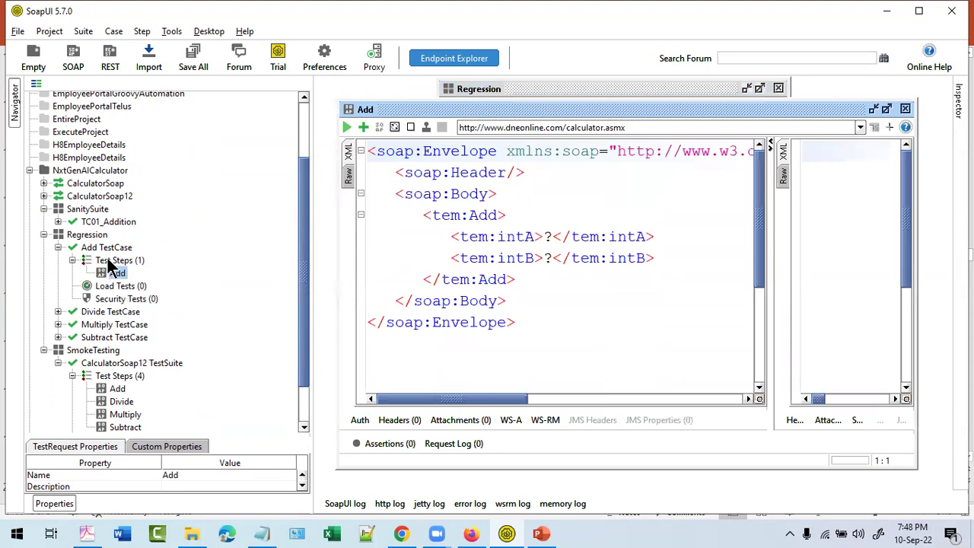
click(904, 108)
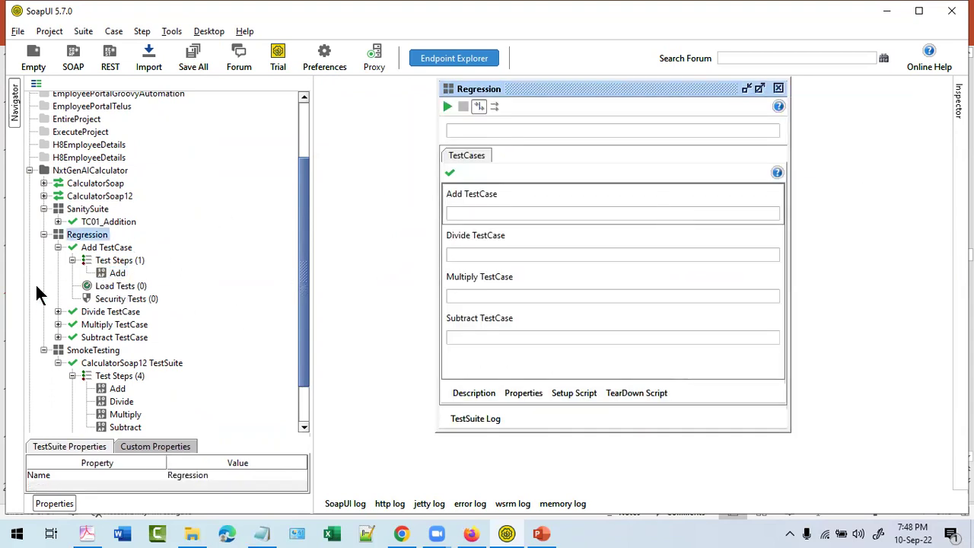
click(44, 234)
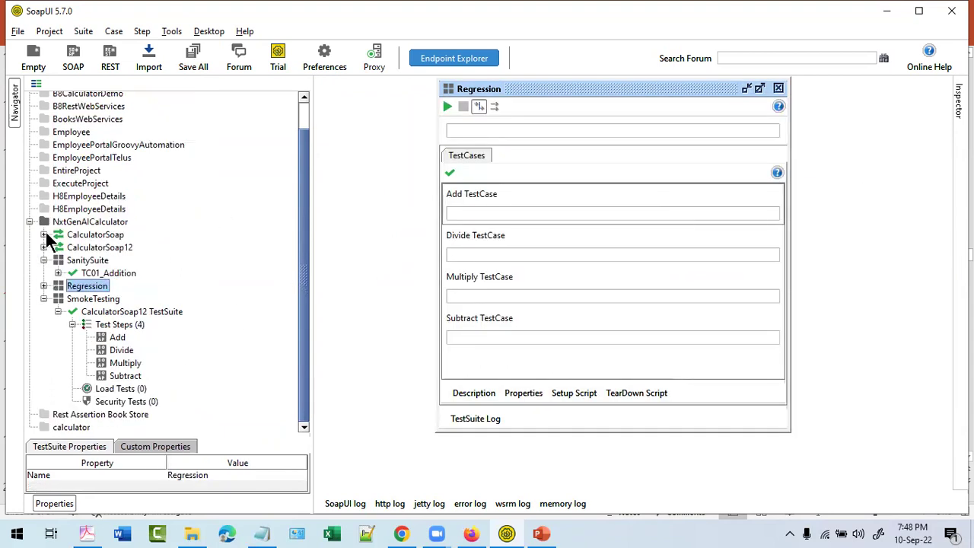
- Review the Add, Divide and Subtract steps of the SmokeTesting test case, then collapse the SmokeTesting suite
click(103, 312)
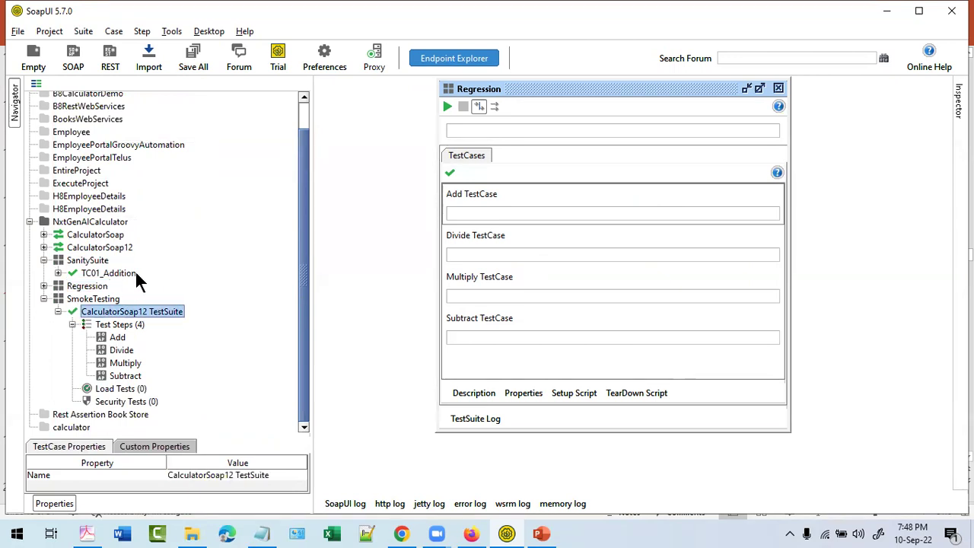
click(118, 338)
click(123, 352)
click(127, 376)
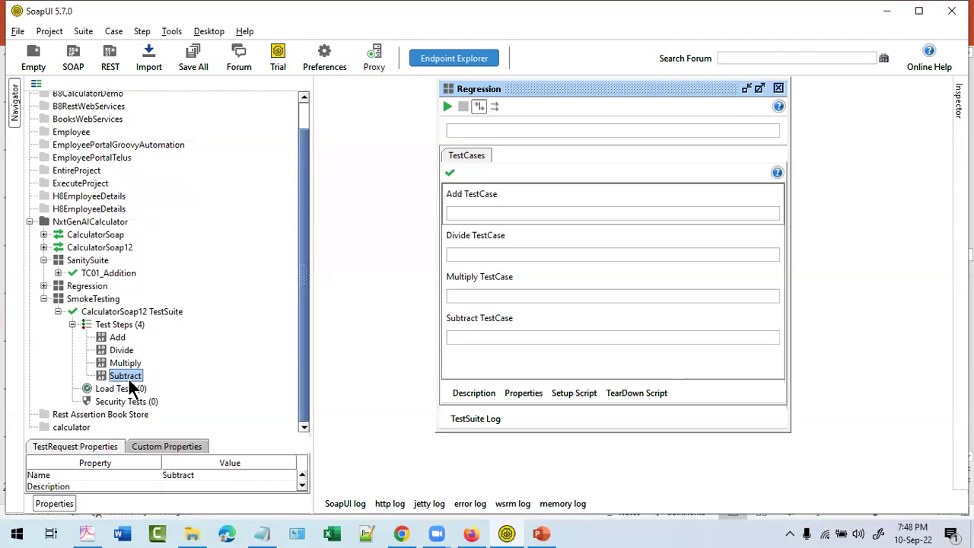
click(44, 298)
- View TC01_Addition in the tree and in the SanitySuite editor, then close the editor and collapse Regression
right_click(86, 282)
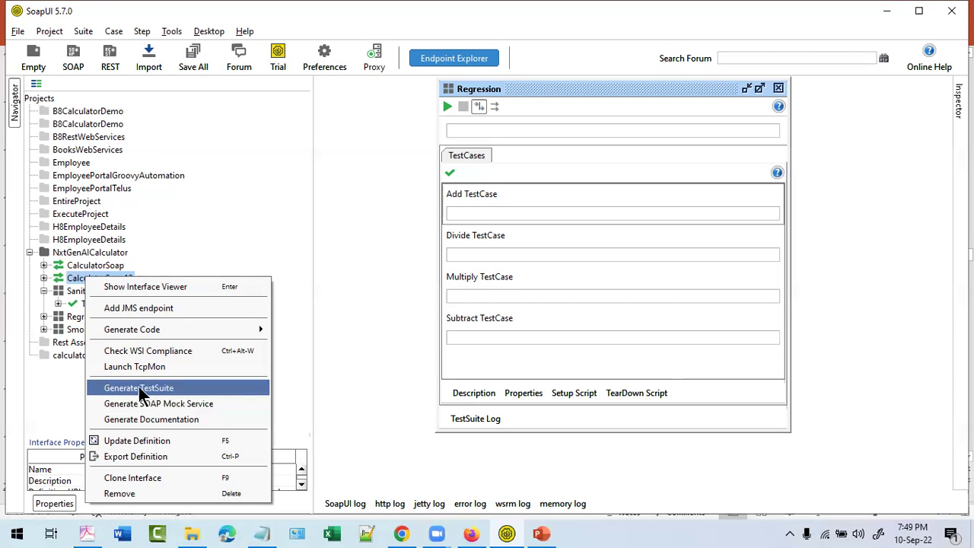
click(413, 293)
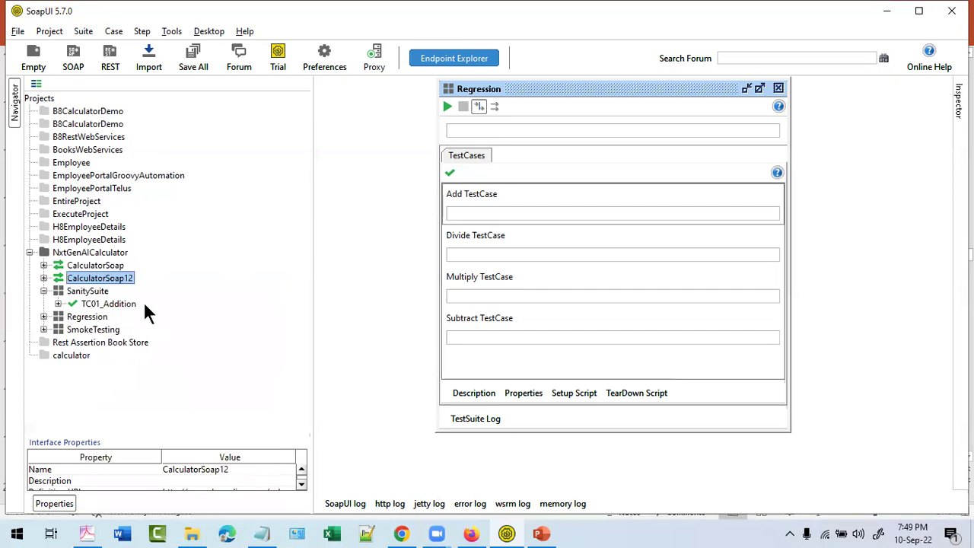
click(58, 303)
click(58, 303)
right_click(80, 293)
click(42, 291)
double_click(82, 293)
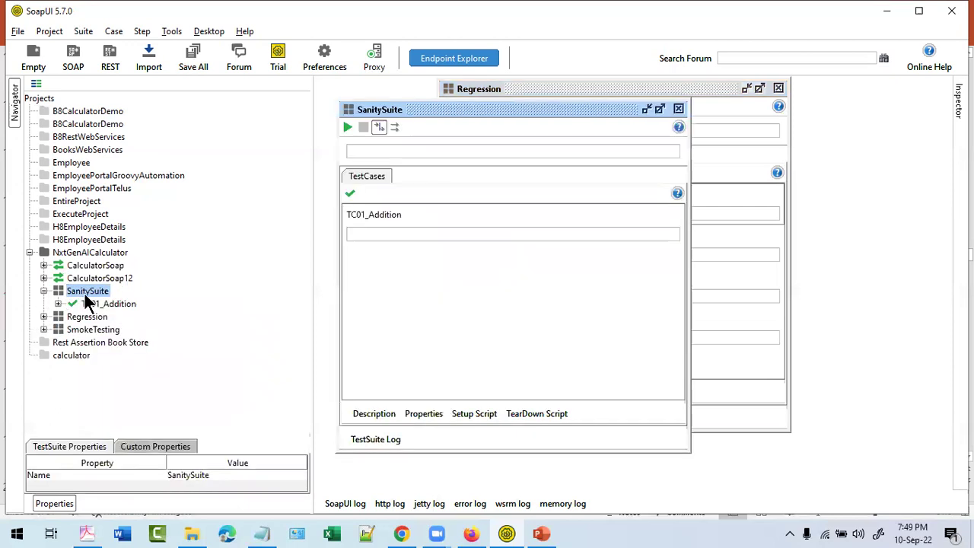
click(678, 108)
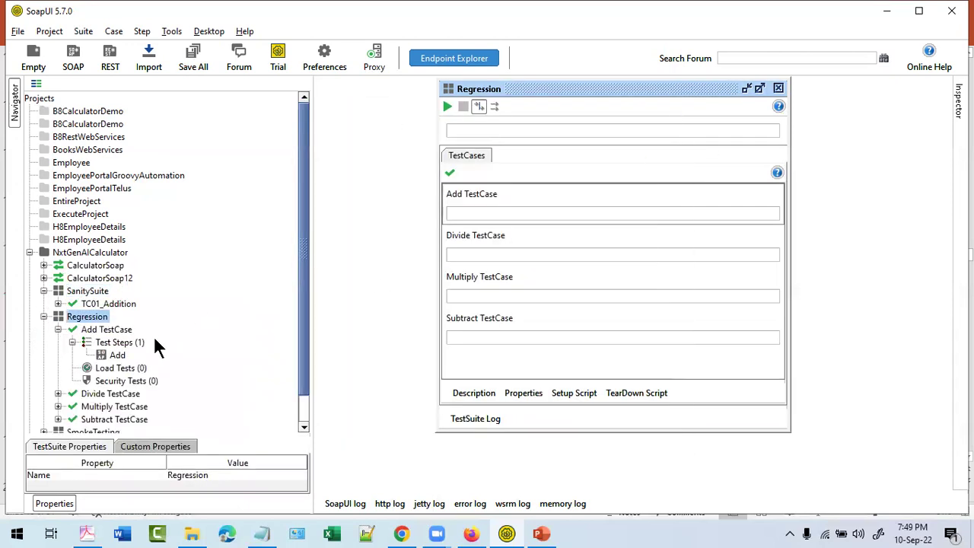
click(44, 316)
- Add a new test case named TC02_Subtraction to SanitySuite
click(82, 292)
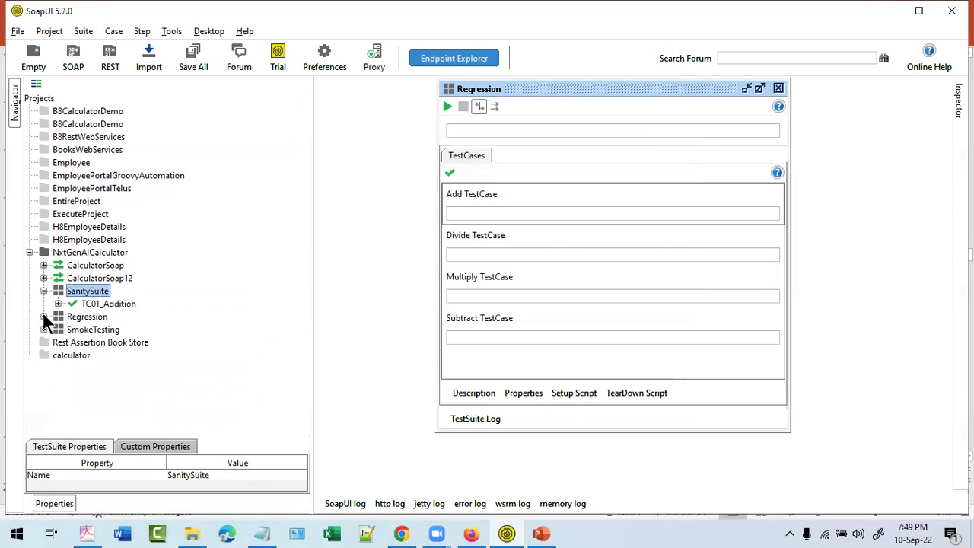
right_click(91, 292)
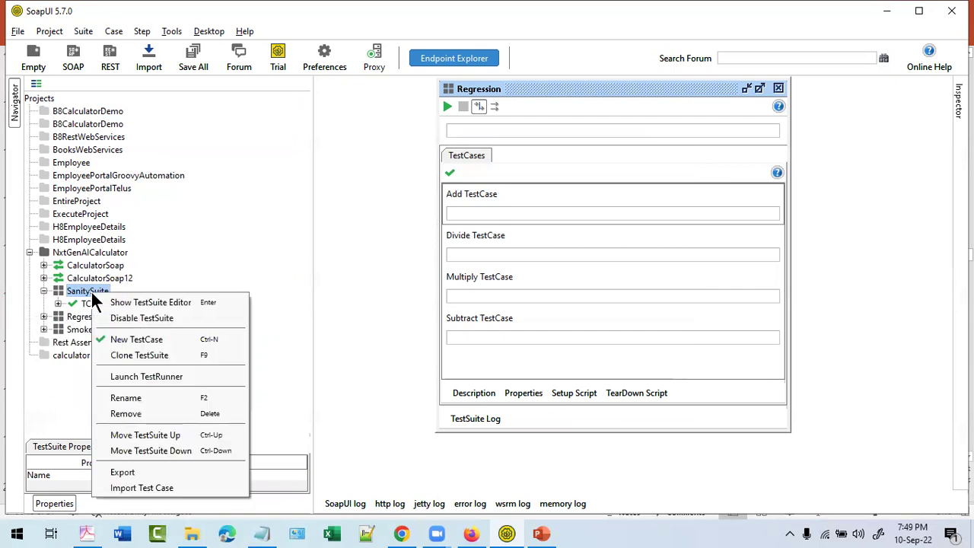
click(141, 339)
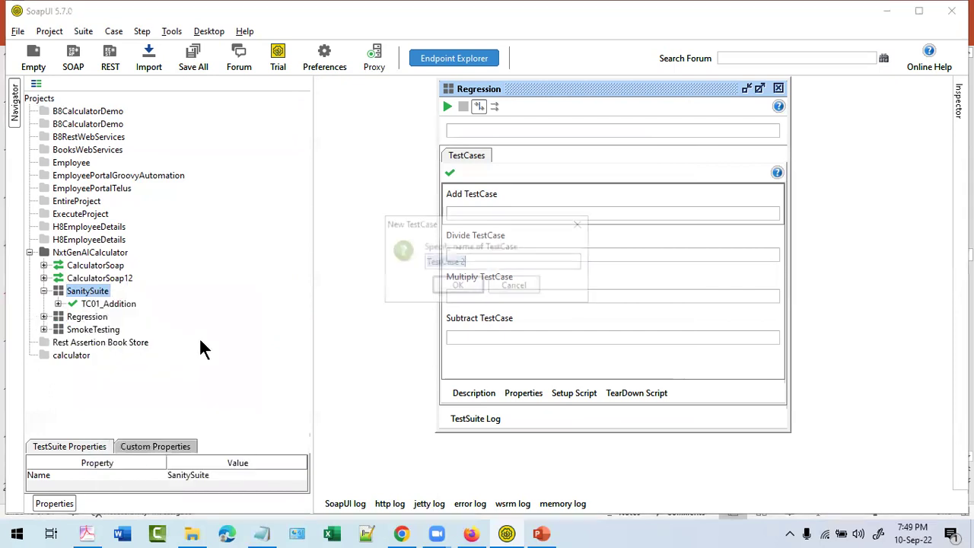
text(tc)
key(BackSpace)
key(BackSpace)
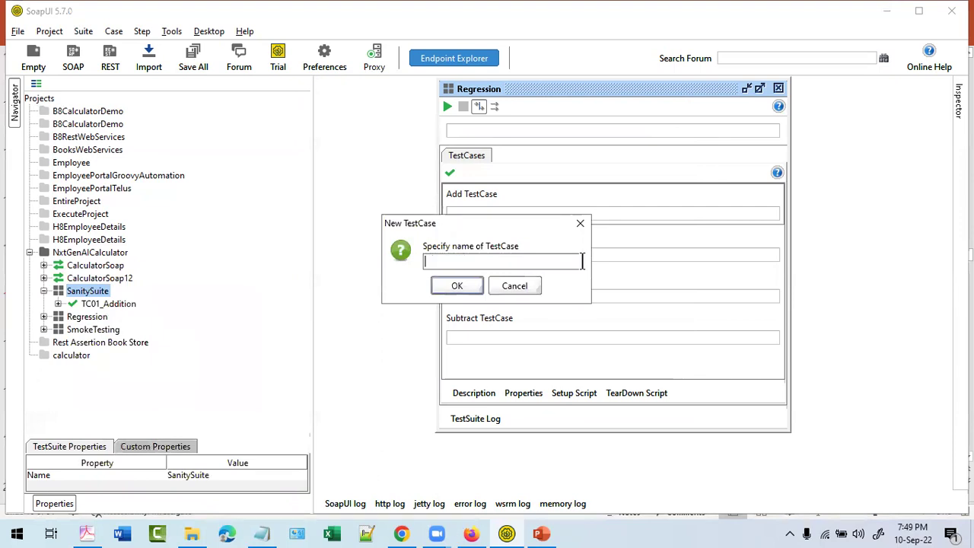
text(TC02_Subtraction)
key(Return)
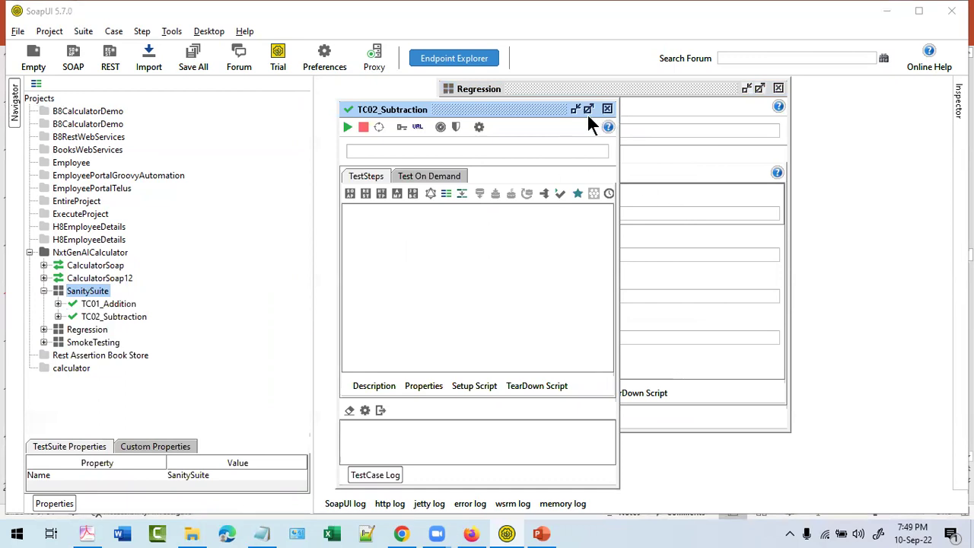
- Start a new SOAP Request step in TC02_Subtraction and name it Sub_SingleDigit
click(58, 316)
click(110, 314)
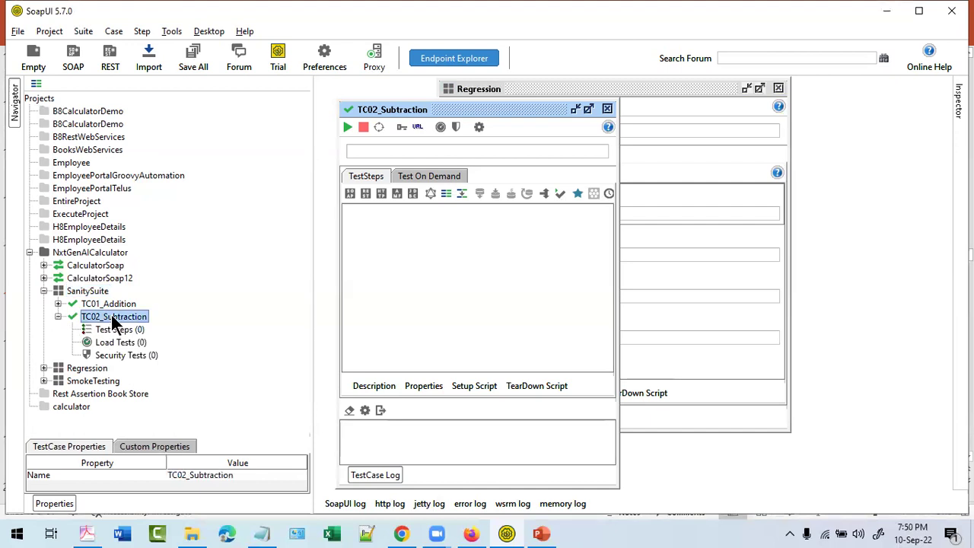
right_click(111, 316)
mouse_move(182, 348)
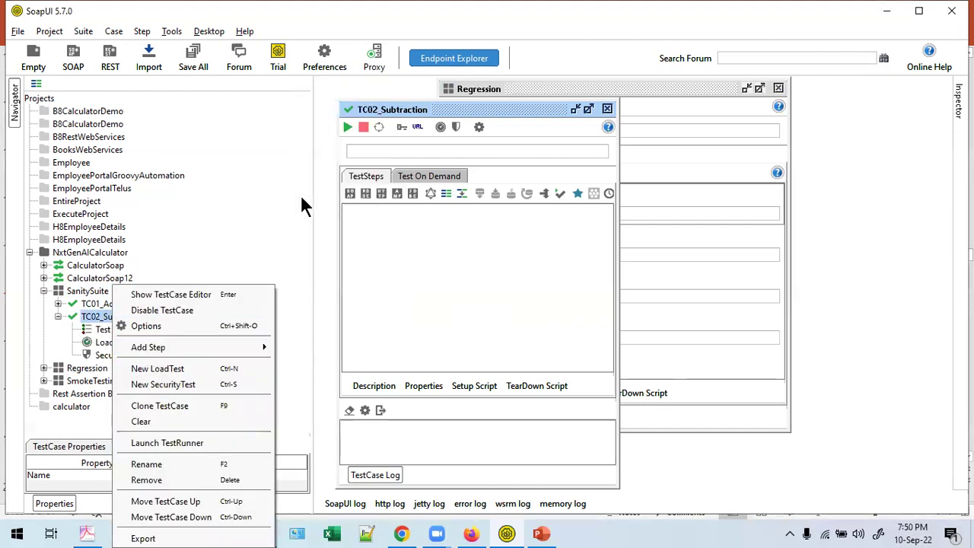
mouse_move(226, 348)
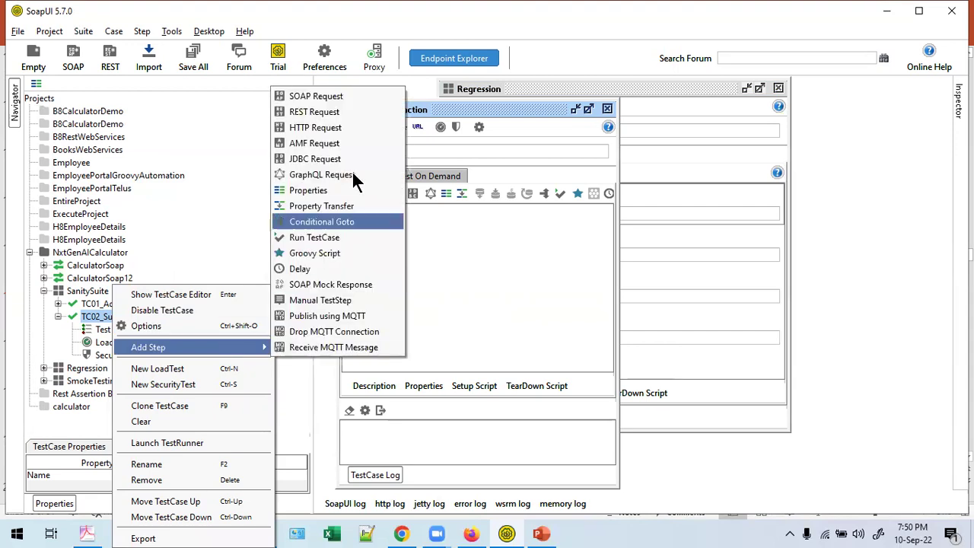
click(334, 99)
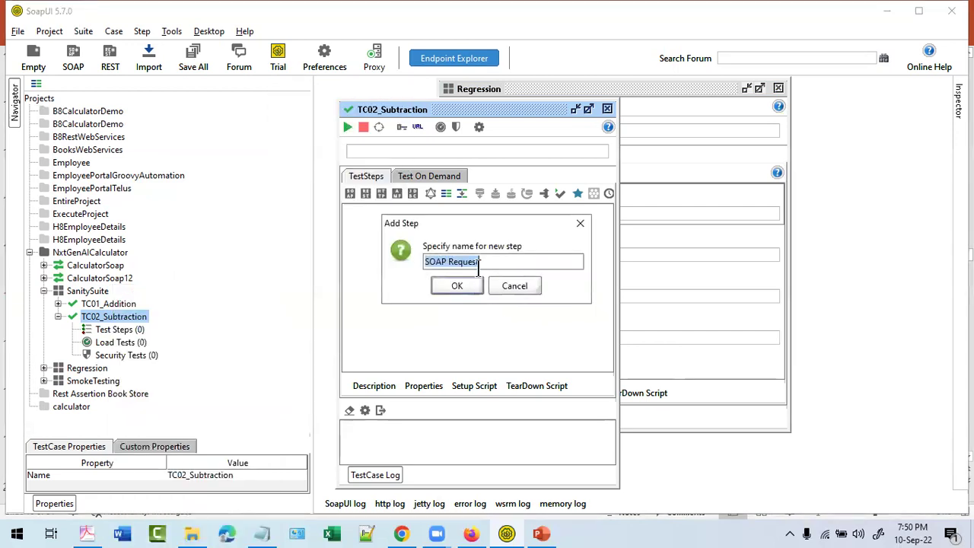
text(A)
key(BackSpace)
text(Sub_S)
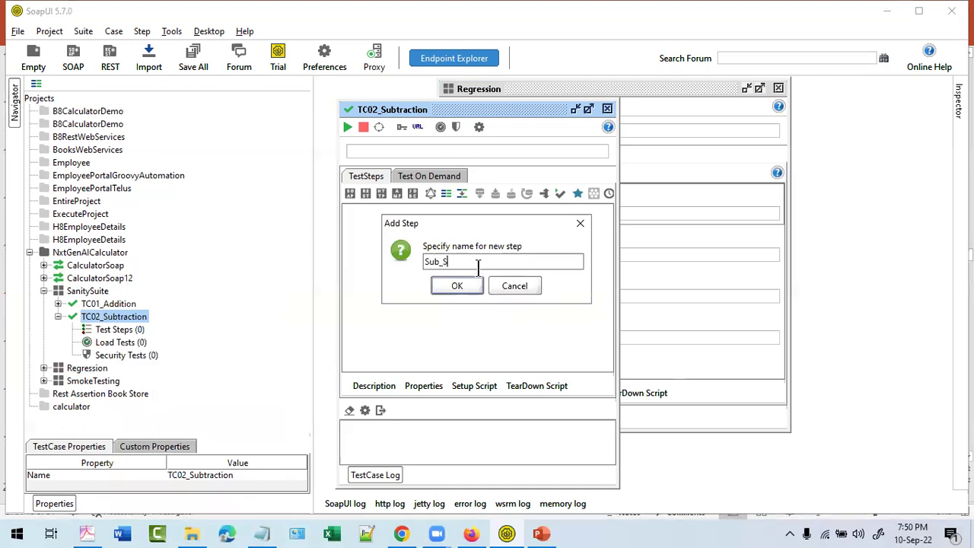
text(ingleDigit)
click(465, 284)
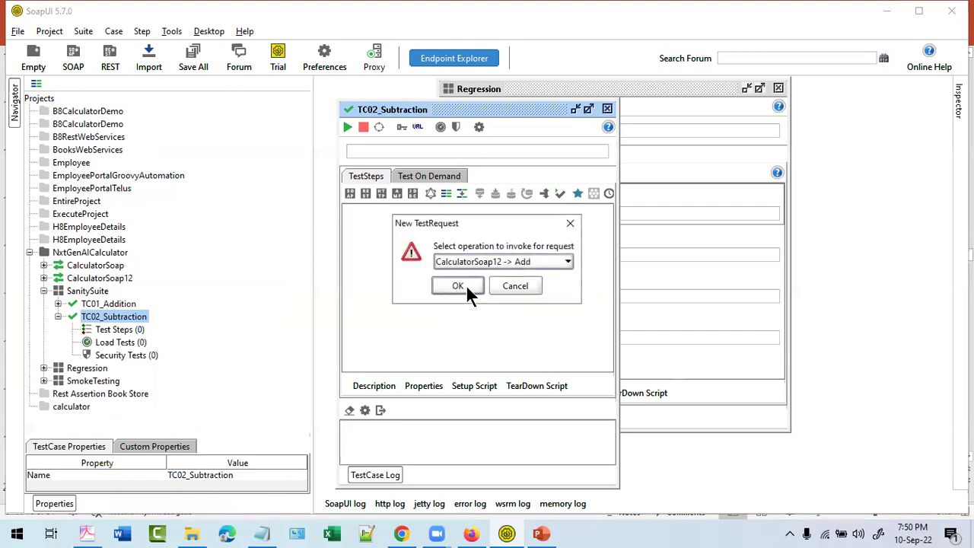
- Choose CalculatorSoap12 -> Subtract as the operation for Sub_SingleDigit and add the request with the default assertion options
click(529, 263)
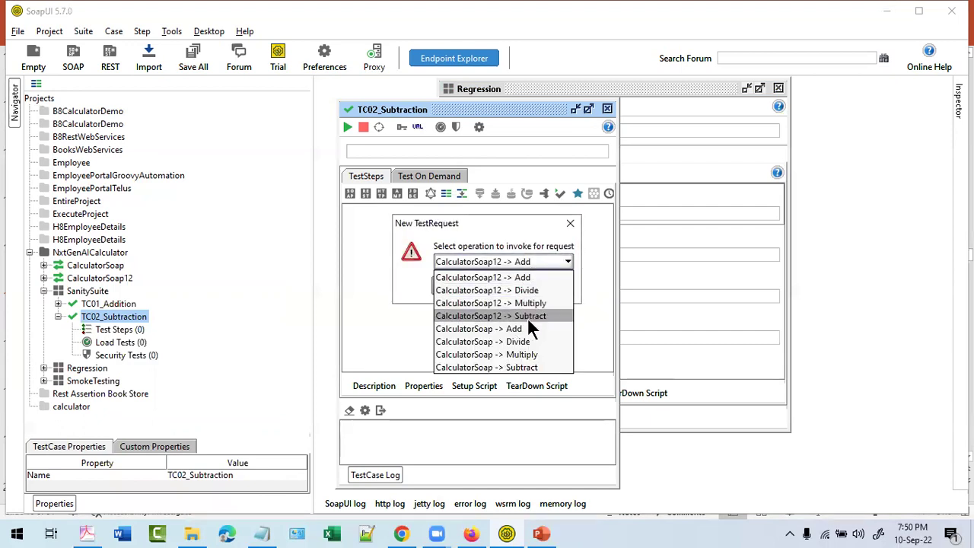
click(497, 316)
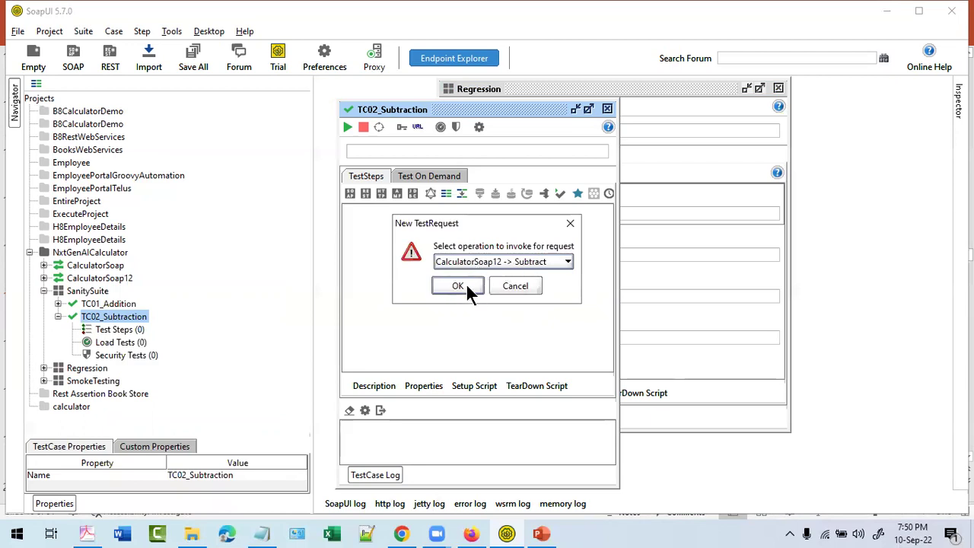
click(466, 287)
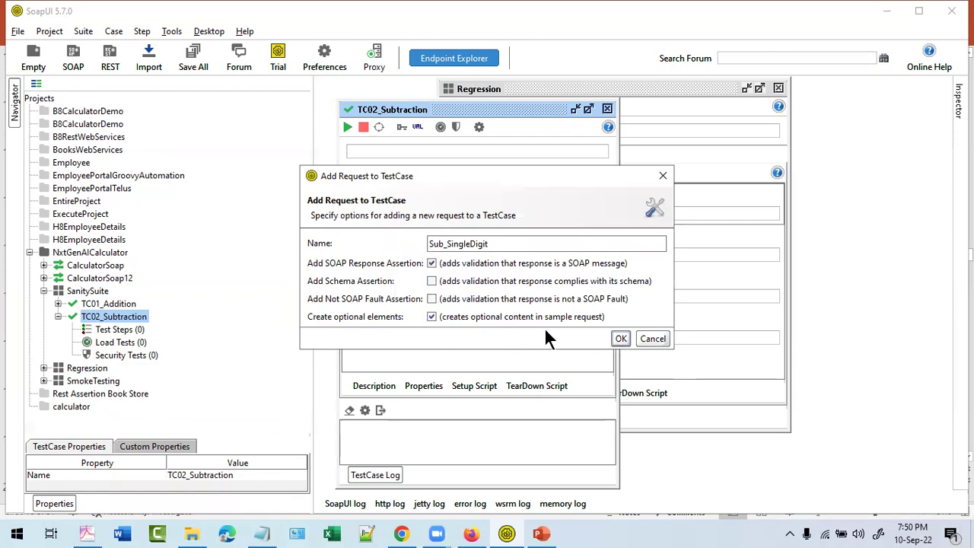
click(621, 339)
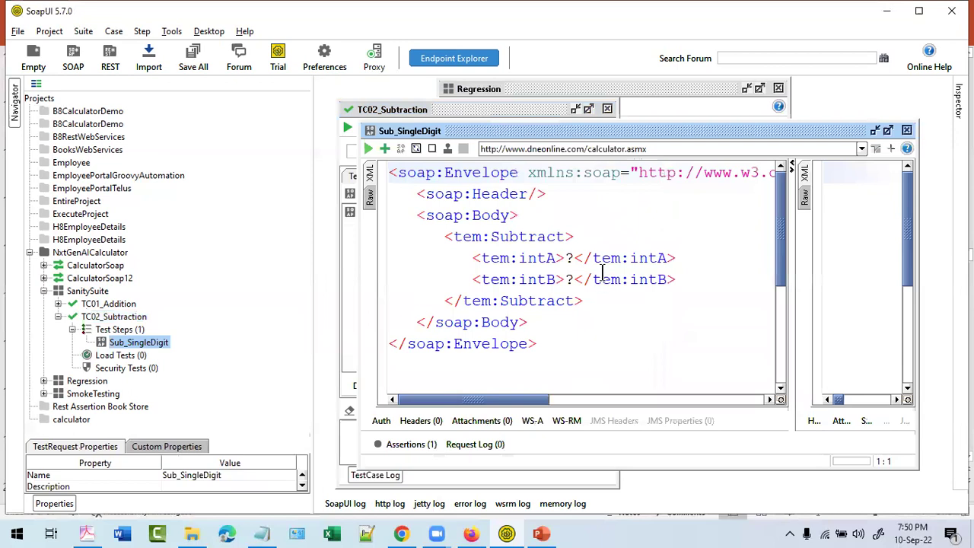
- Maximise the Sub_SingleDigit editor, set intA to 8 and intB to 2, and run the request
click(887, 131)
click(524, 216)
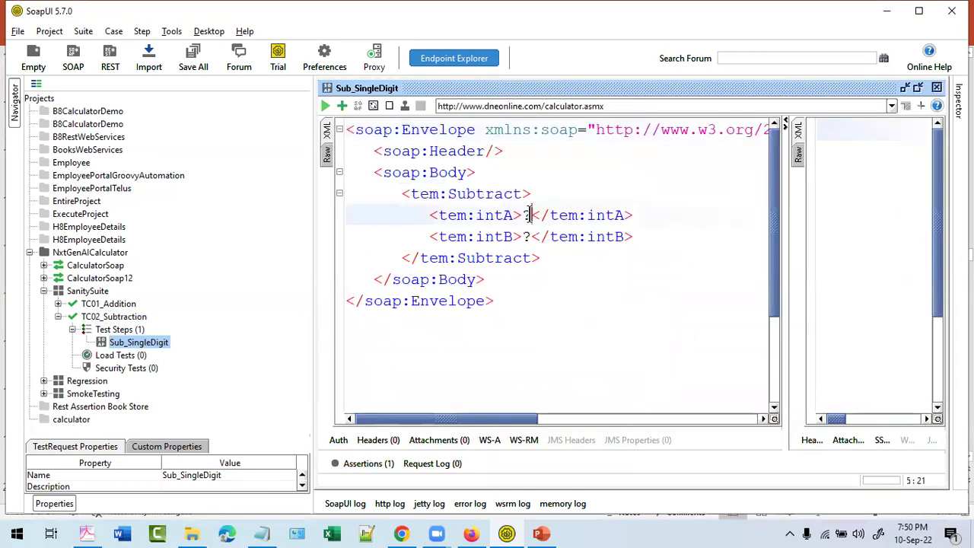
key(shift+Right)
text(8)
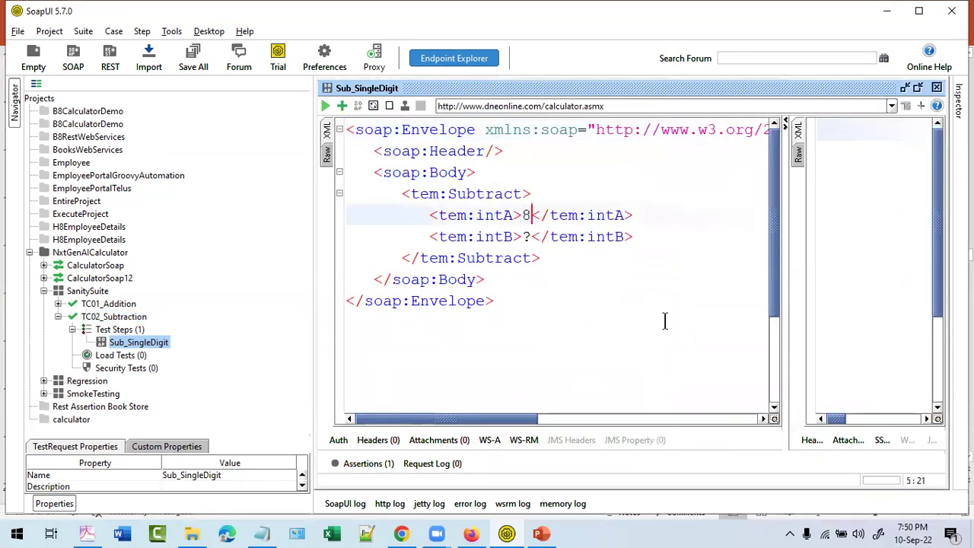
click(525, 237)
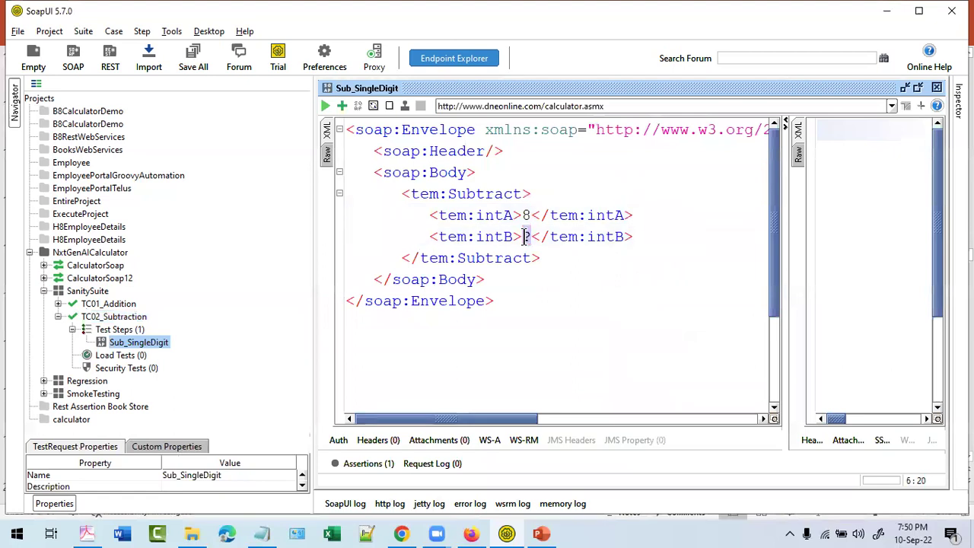
key(shift+Right)
text(2)
click(325, 106)
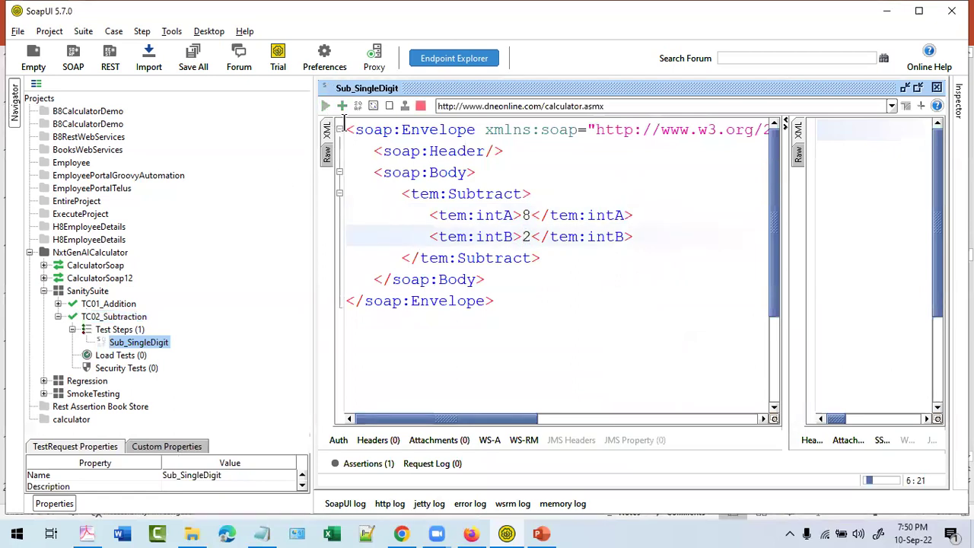
- Widen the response area and check the Sub_SingleDigit response in XML and raw form against the request values
drag(786, 140, 614, 140)
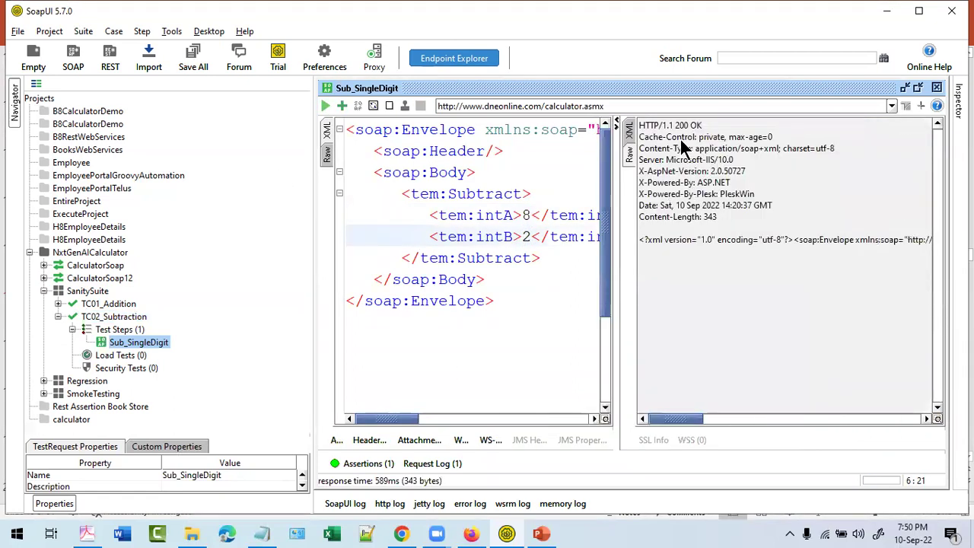
click(629, 130)
drag(697, 420, 758, 423)
drag(312, 212, 264, 211)
double_click(479, 214)
click(481, 236)
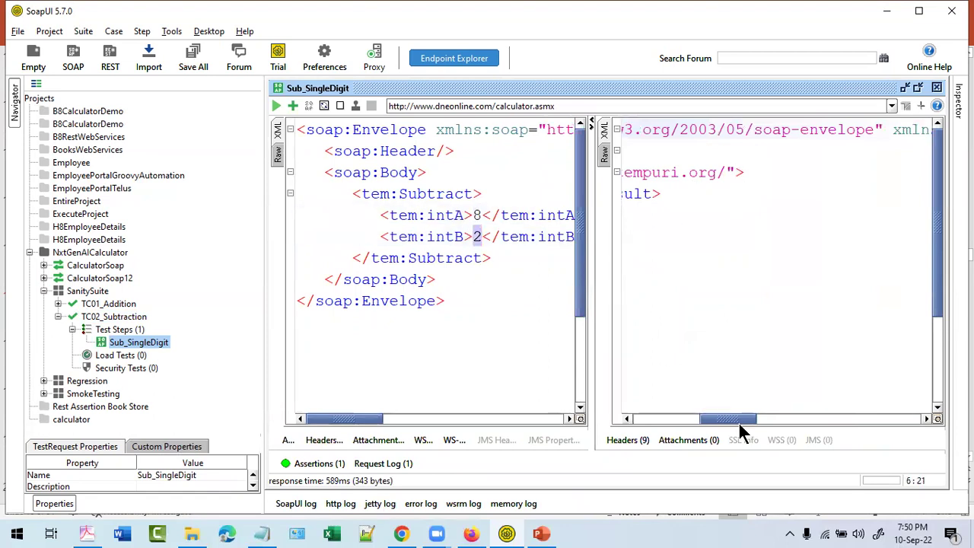
drag(738, 419, 671, 419)
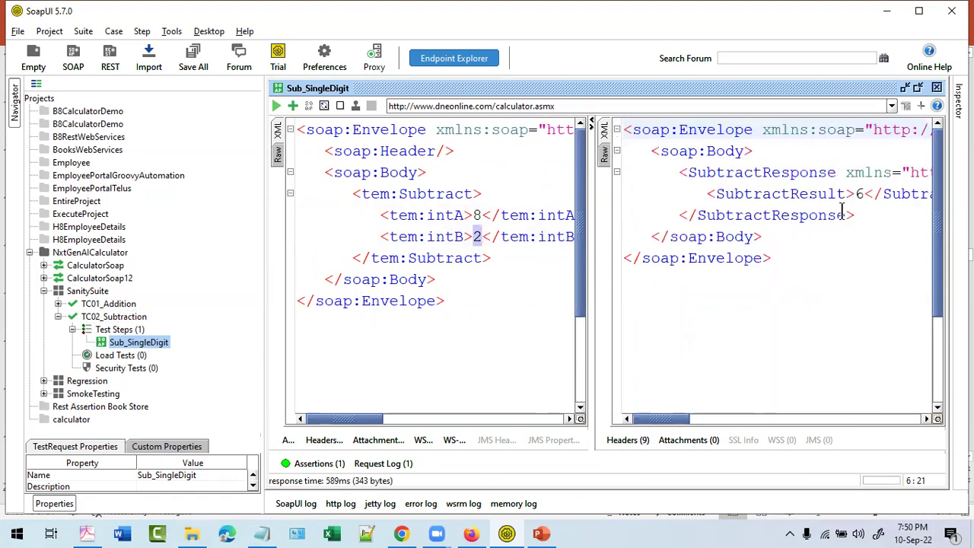
click(605, 156)
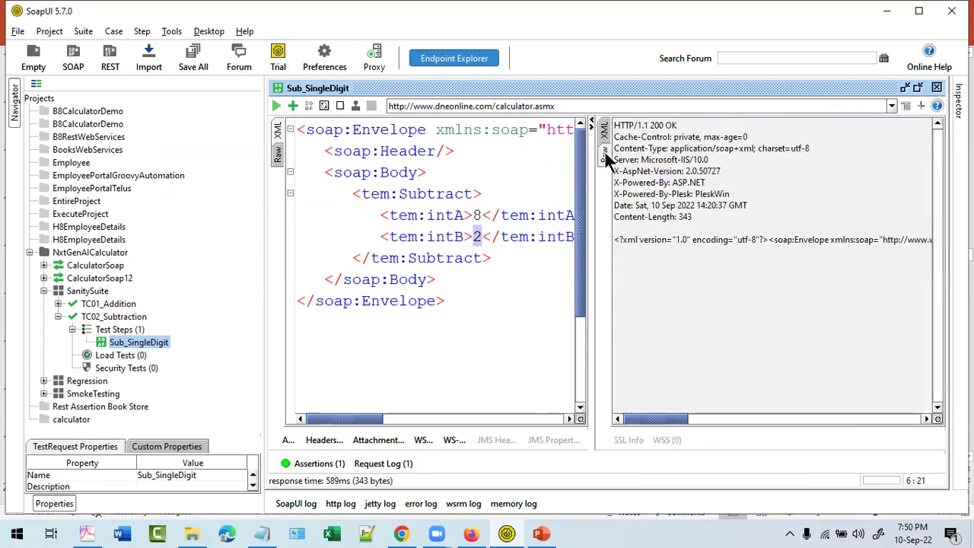
click(606, 130)
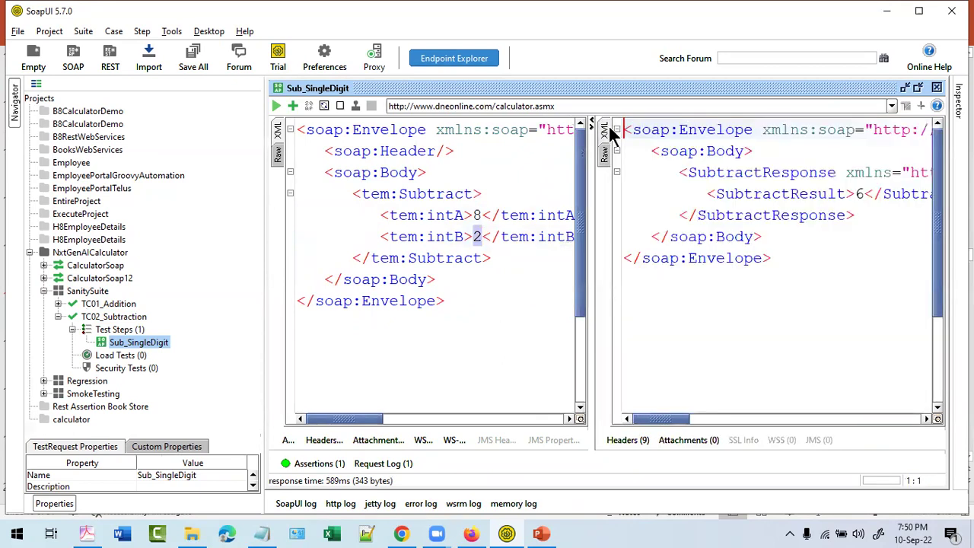
- Add a SOAP Request step named Sub_DoubleDigit to TC02_Subtraction for CalculatorSoap12 -> Subtract, then expand TC01_Addition in the project tree
right_click(122, 331)
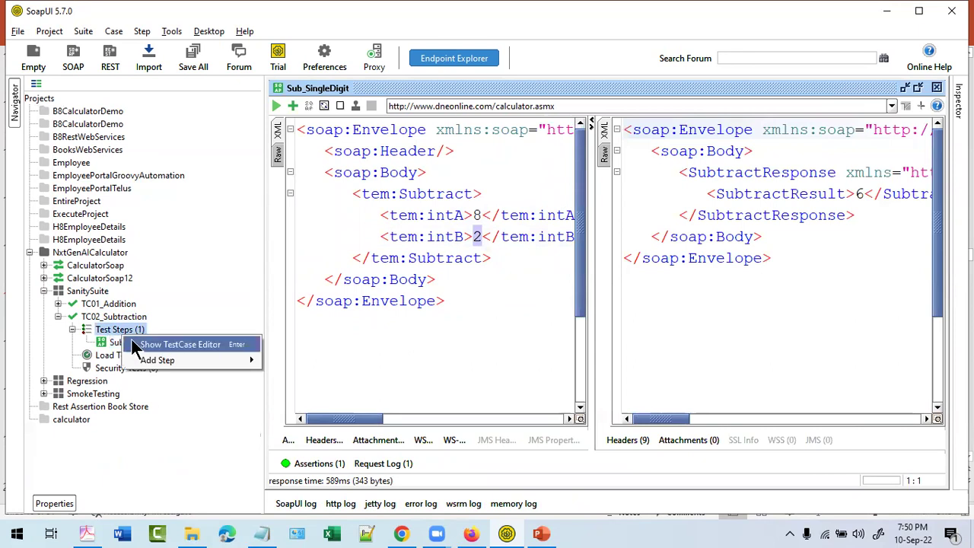
mouse_move(150, 362)
click(320, 109)
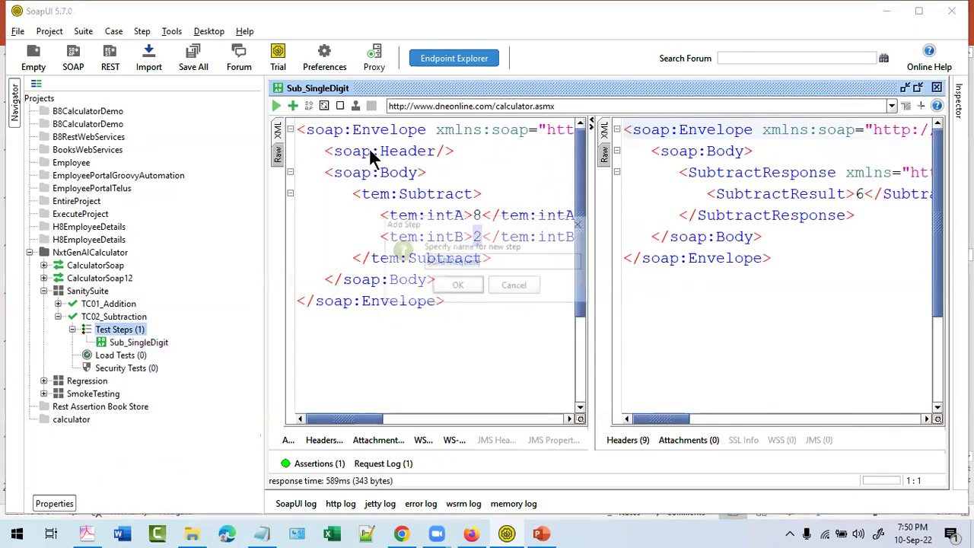
text(S)
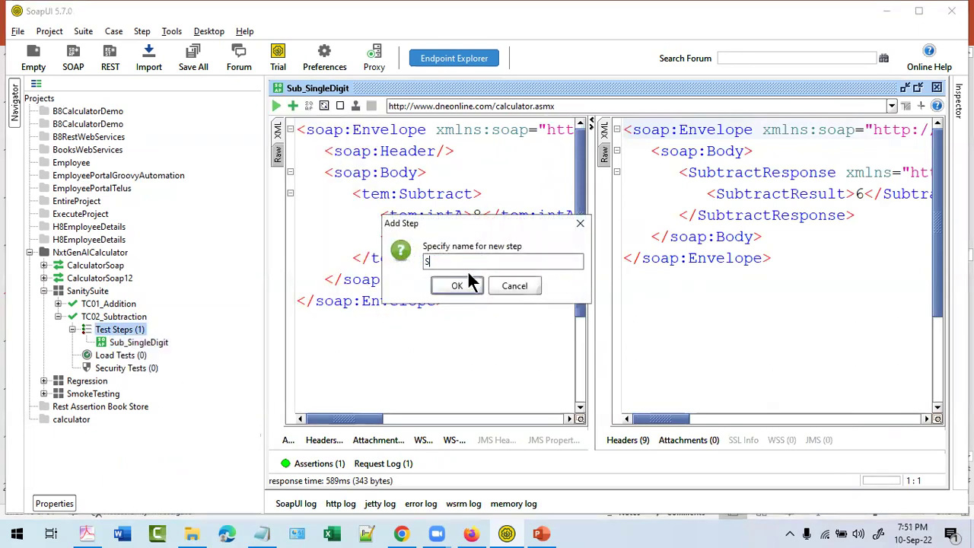
text(ub_)
click(457, 286)
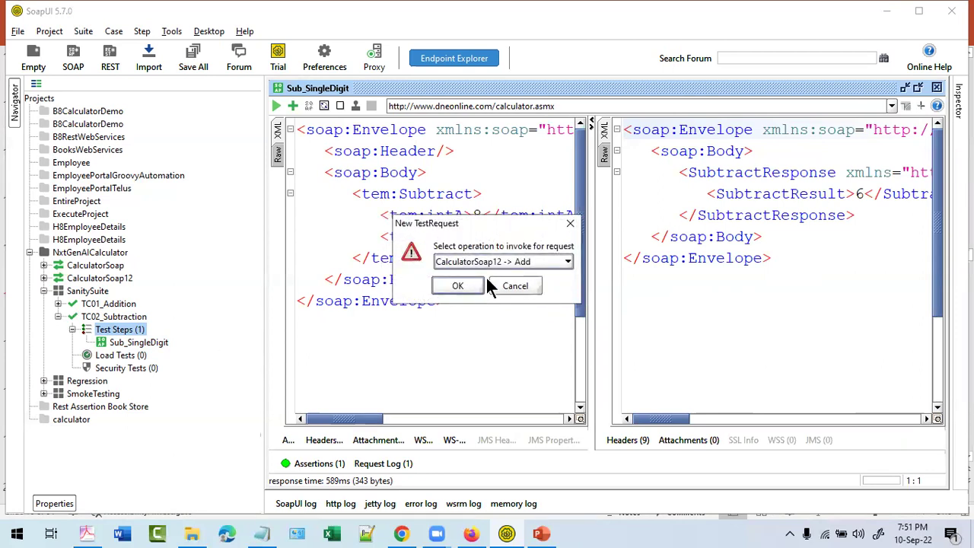
click(491, 261)
click(515, 315)
click(457, 286)
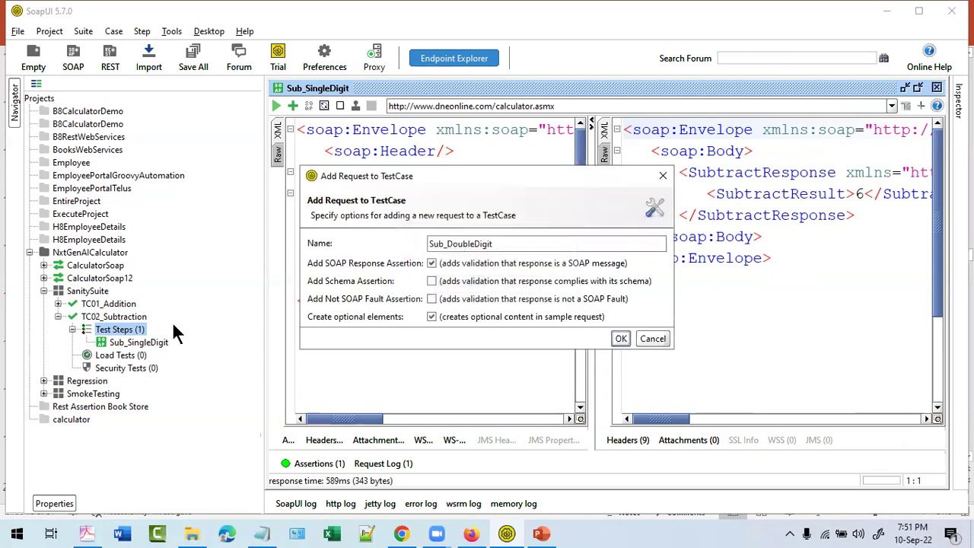
click(619, 340)
click(57, 304)
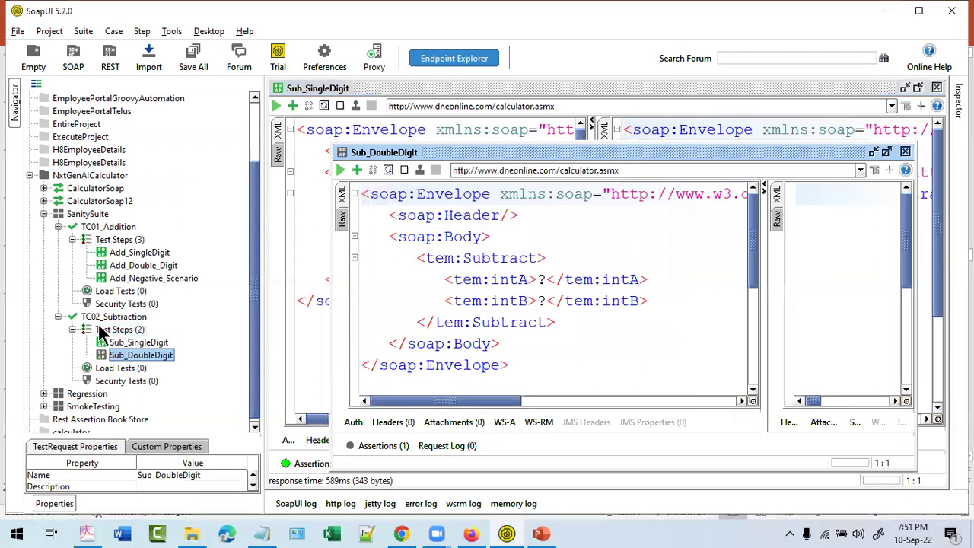
scroll(100, 327, down, 1)
- Set intA to 50 and intB to 10 in the Sub_DoubleDigit request and run it
double_click(543, 279)
key(BackSpace)
text(50)
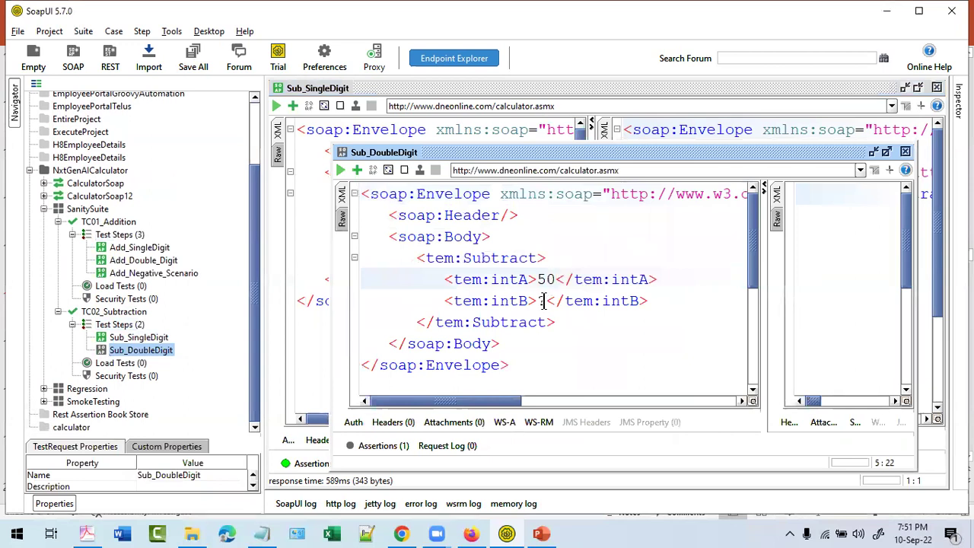
click(542, 301)
key(BackSpace)
text(0)
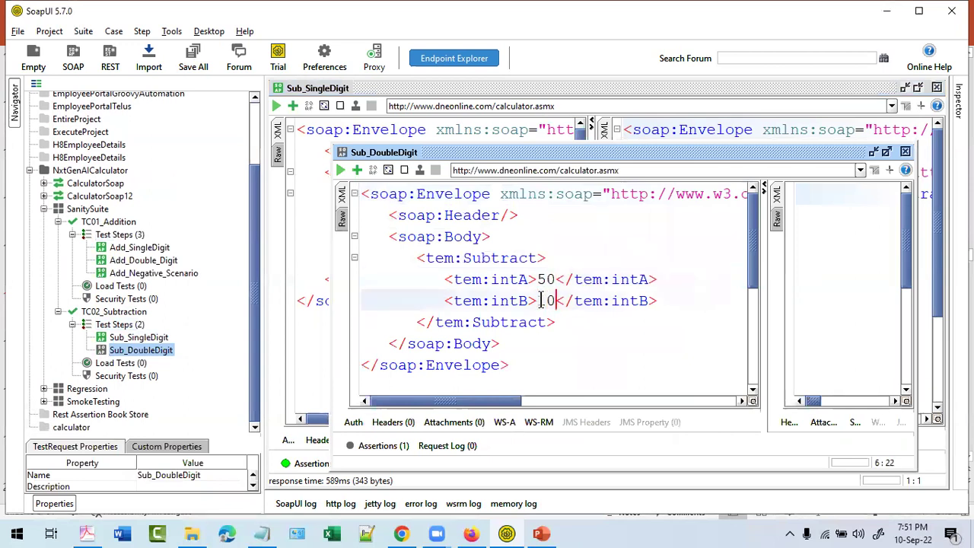
click(578, 257)
click(340, 170)
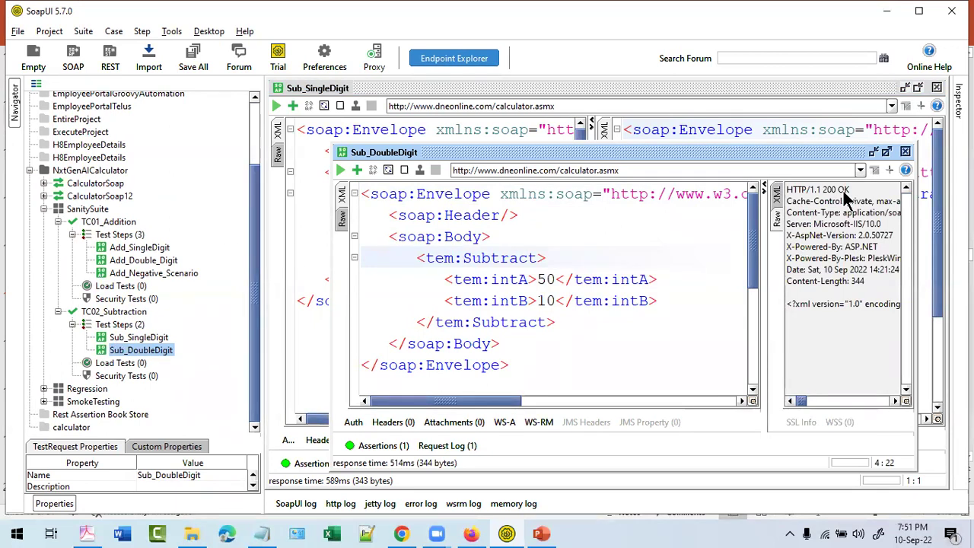
- Check the Sub_DoubleDigit response in XML and raw form, highlight the SubtractResult value, and show request and response side by side
click(779, 200)
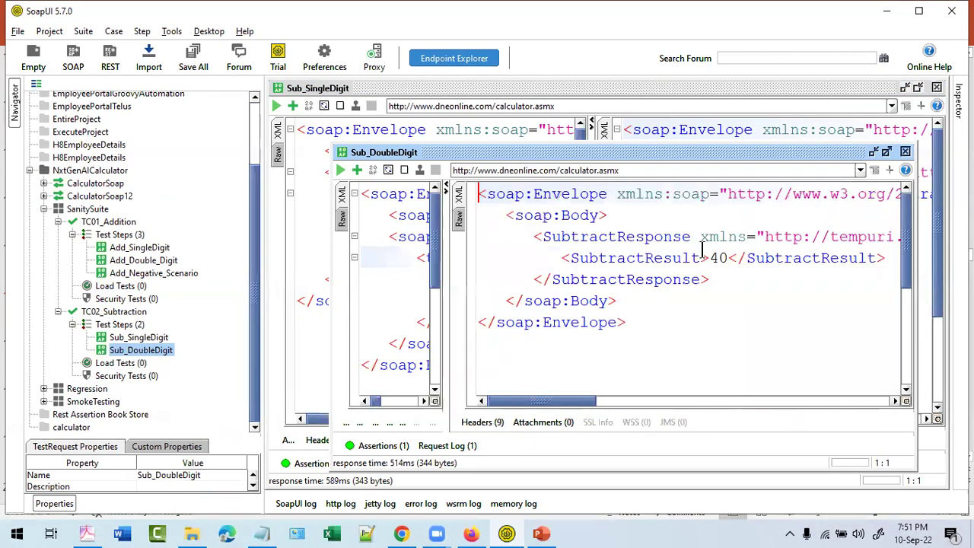
click(459, 219)
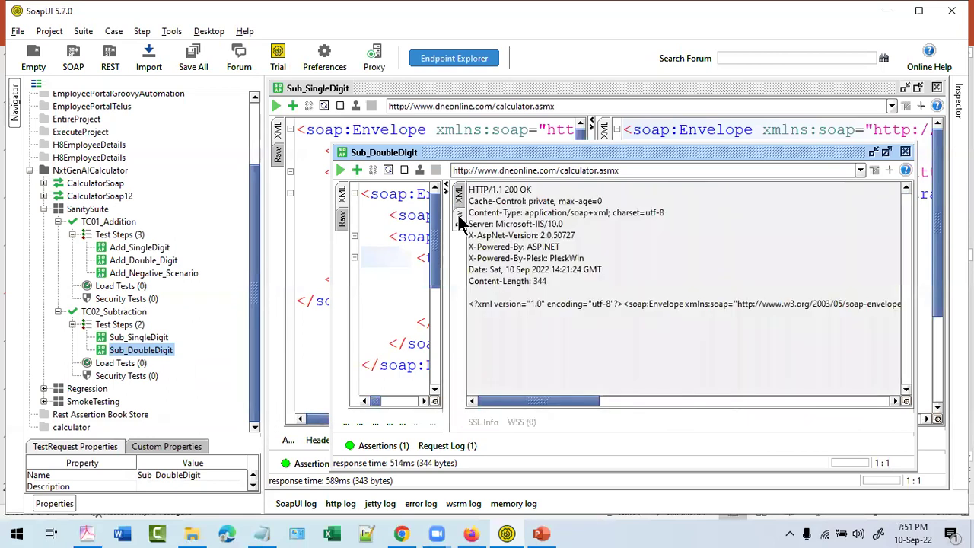
click(461, 200)
drag(700, 258, 728, 258)
drag(445, 271, 587, 272)
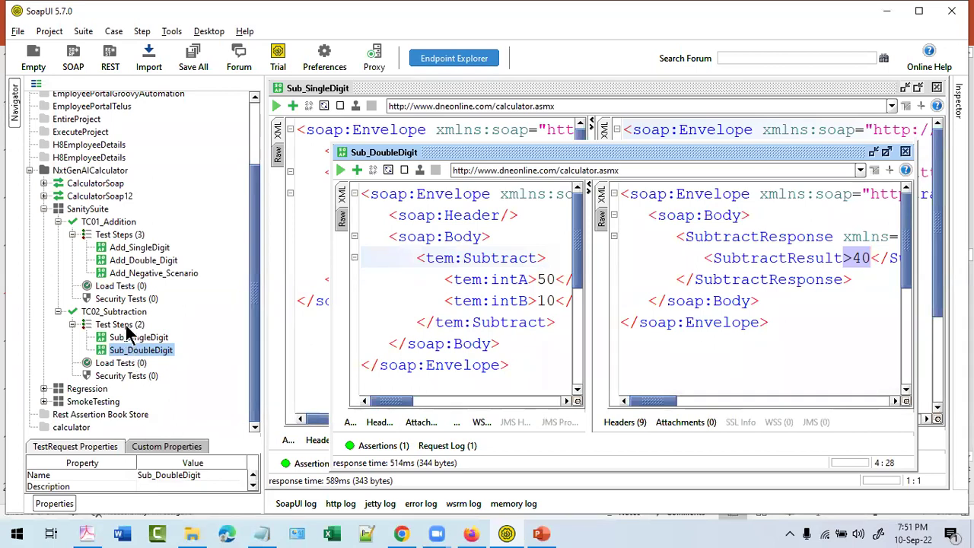
- Add a SOAP Request step named Sub_NegativeScenario to TC02_Subtraction for CalculatorSoap12 -> Subtract, keeping the default request options
right_click(127, 324)
mouse_move(161, 354)
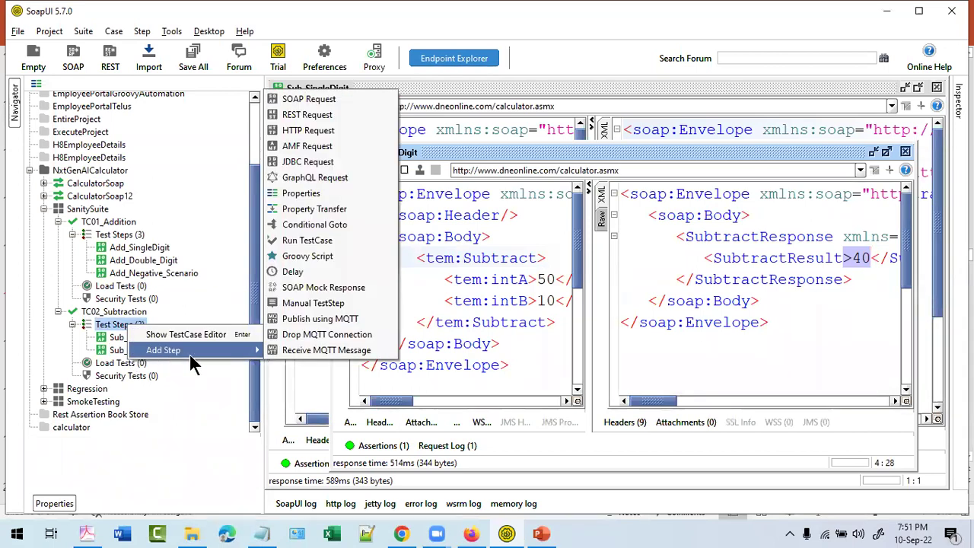
click(312, 99)
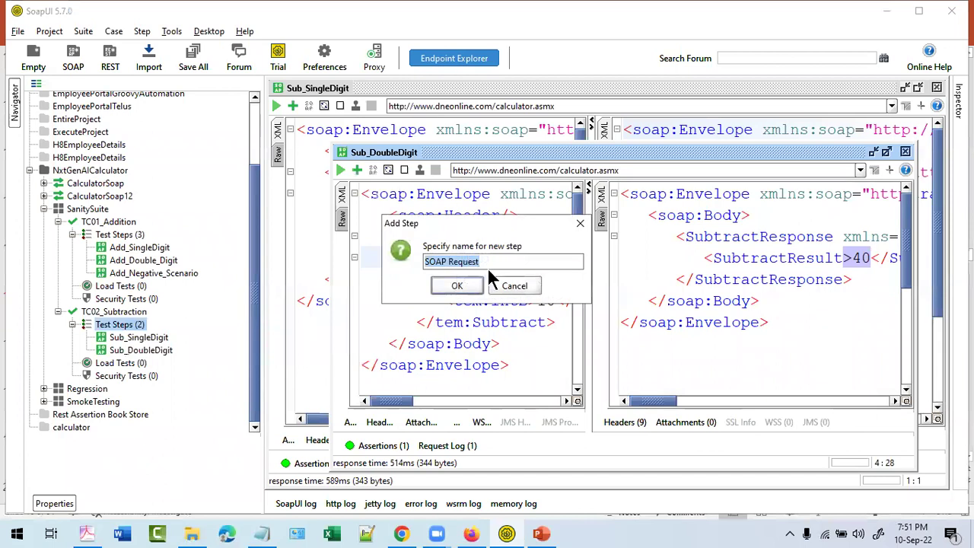
text(S)
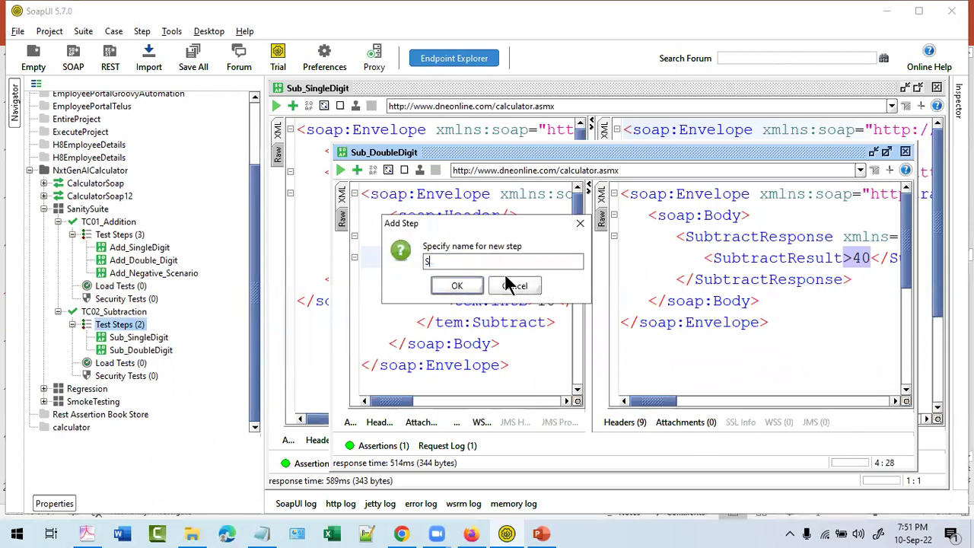
text(ub_Negative)
key(BackSpace)
text(Scenar)
key(BackSpace)
key(BackSpace)
key(BackSpace)
key(BackSpace)
text(enario)
click(454, 286)
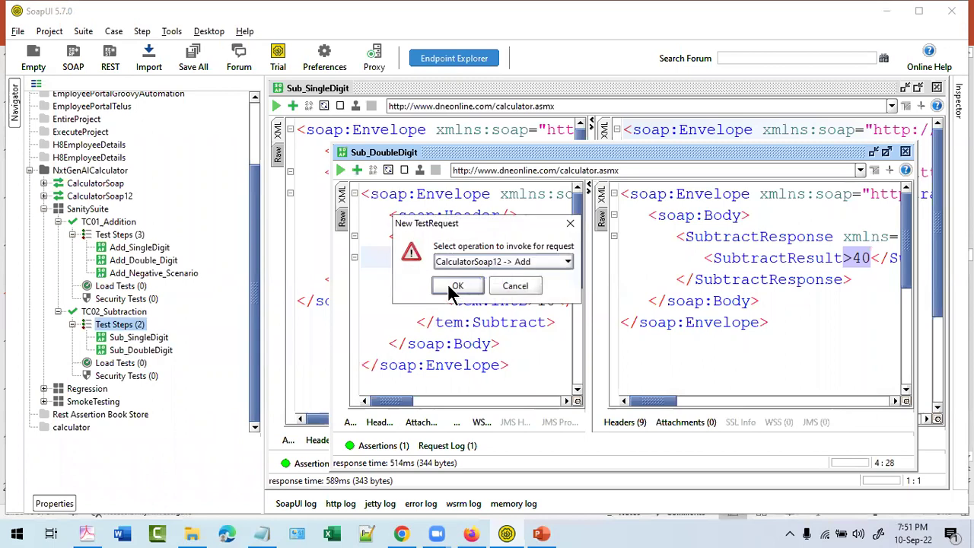
click(517, 261)
click(524, 315)
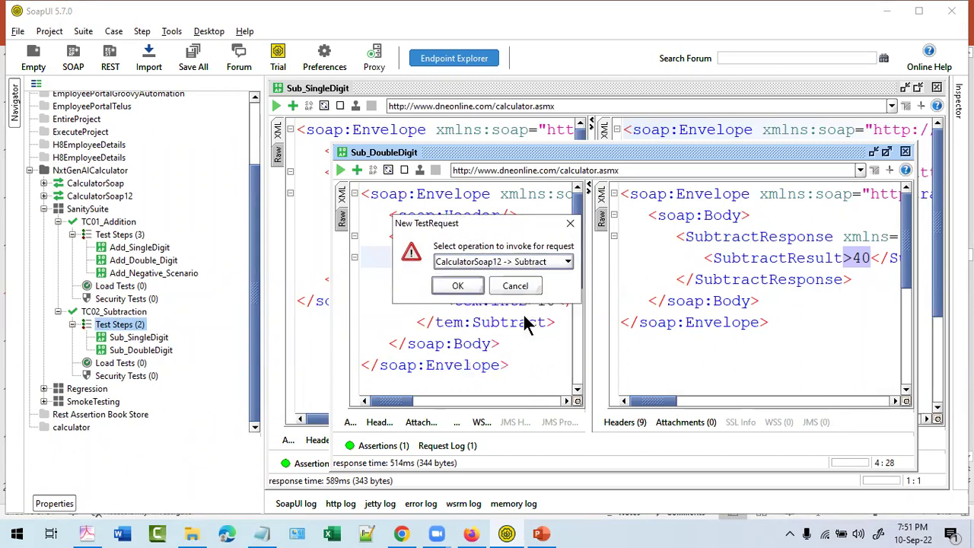
click(455, 286)
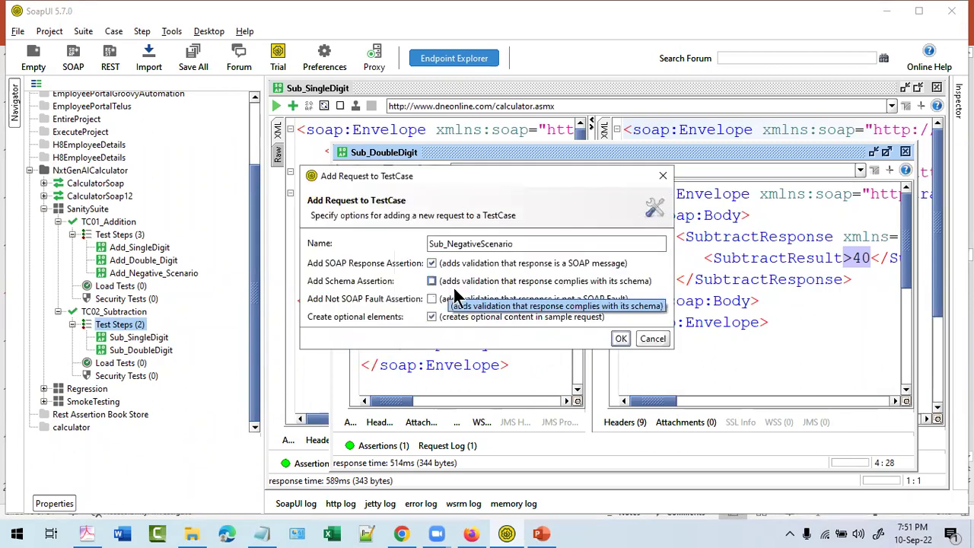
click(619, 338)
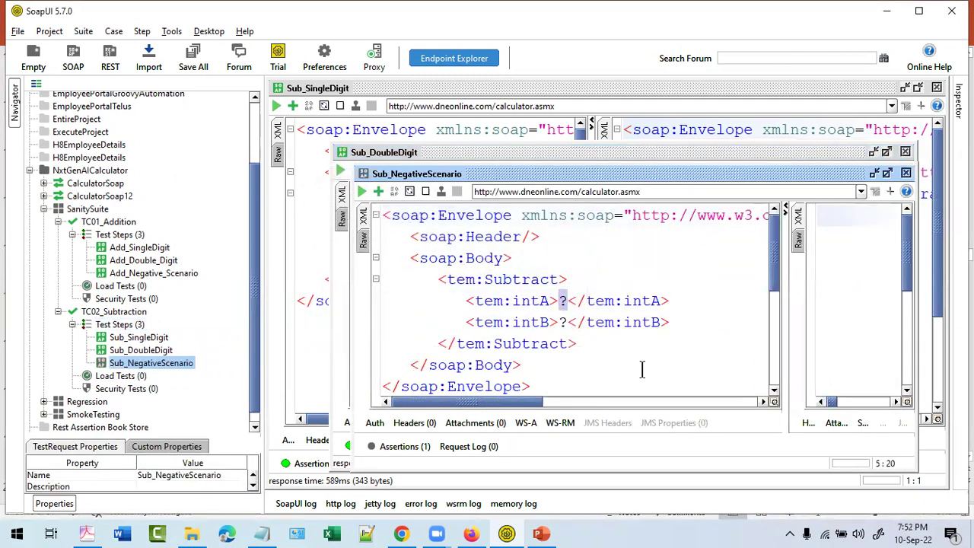
- Set intA to 19 and intB to 5.26 in the Sub_NegativeScenario request and run it
text(1)
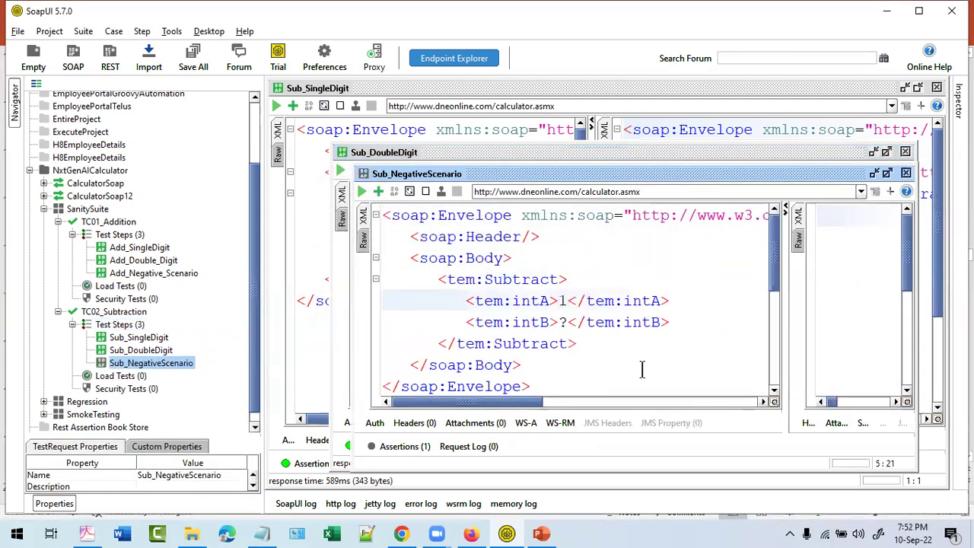
text(9)
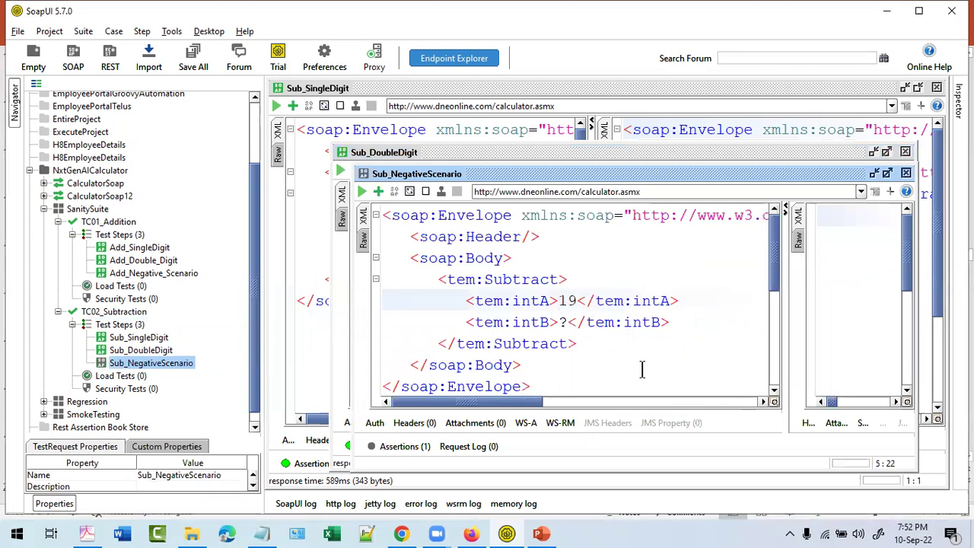
click(560, 322)
key(Delete)
text(5.26)
click(362, 191)
- Maximize the Sub_NegativeScenario editor and check its XML response, highlighting the soap:Fault element
click(887, 173)
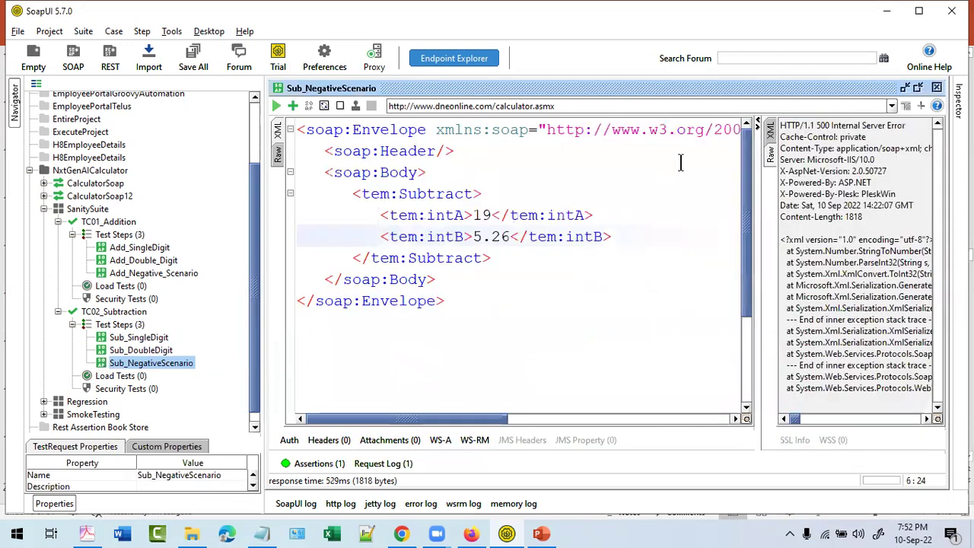
click(773, 132)
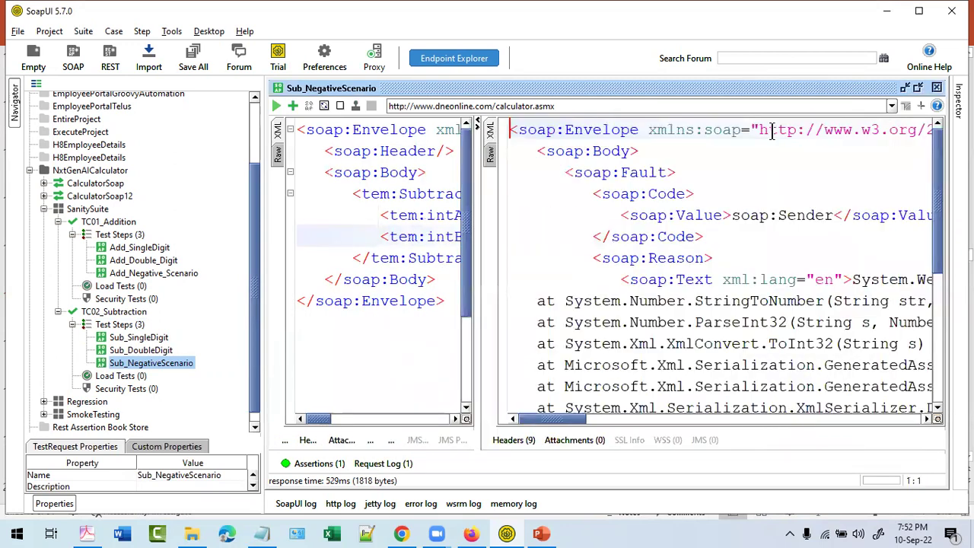
double_click(623, 173)
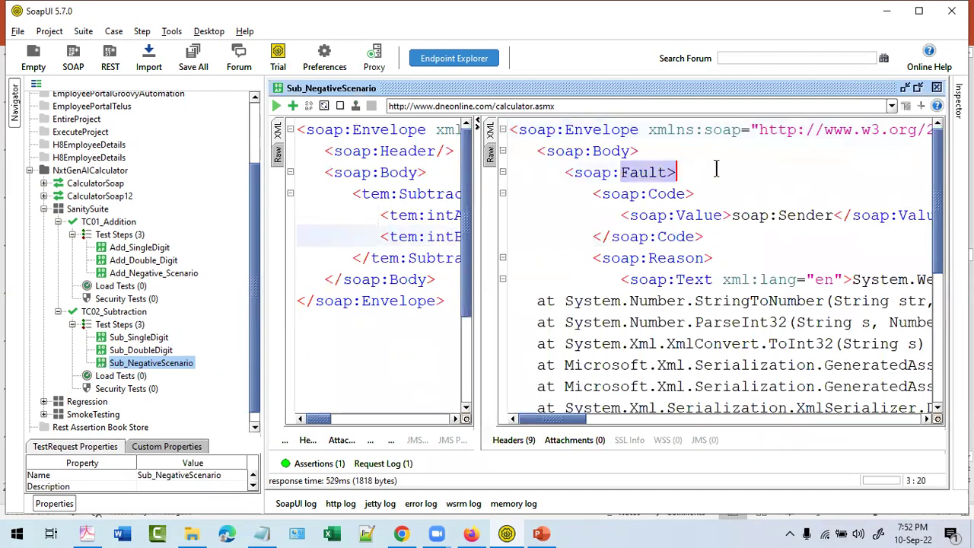
- Close the open Subtract request editors along with the TC02_Subtraction and Regression windows
click(936, 88)
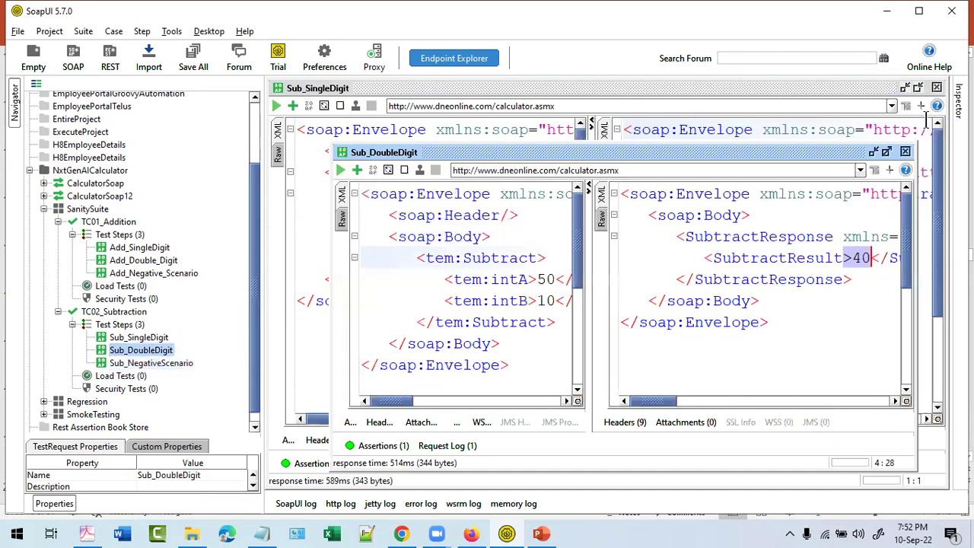
click(934, 122)
click(936, 102)
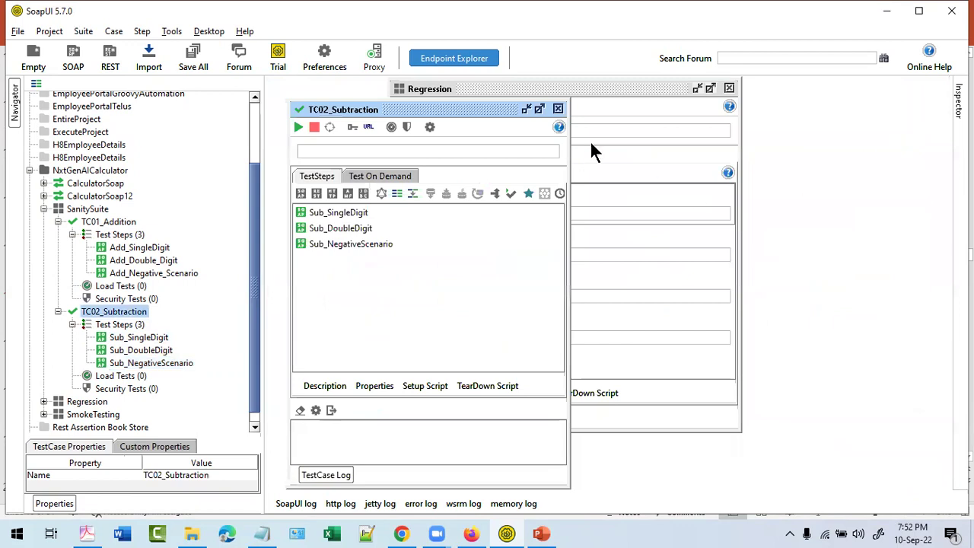
click(558, 109)
click(728, 88)
scroll(88, 332, down, 2)
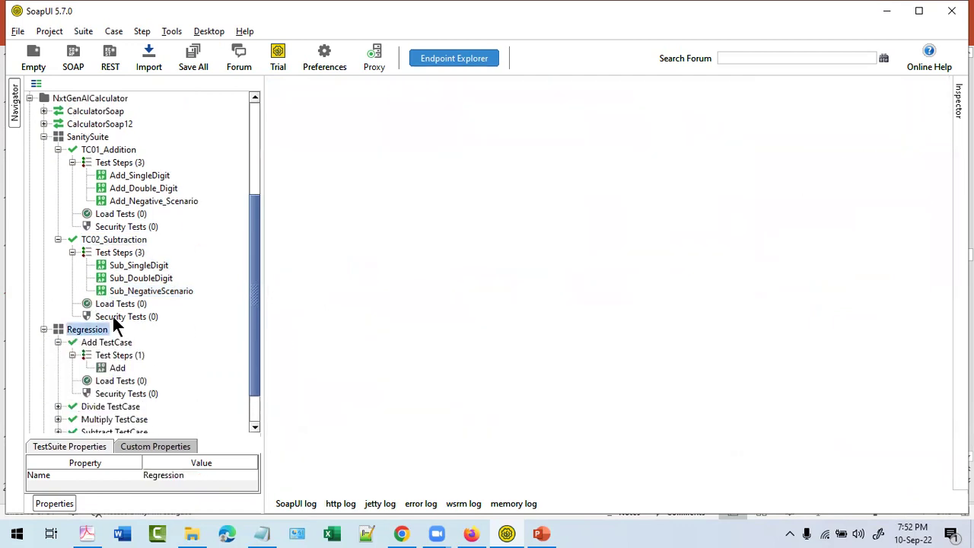
- Open the Sub_SingleDigit request and the TC02_Subtraction test case in turn for review, closing each one
double_click(135, 265)
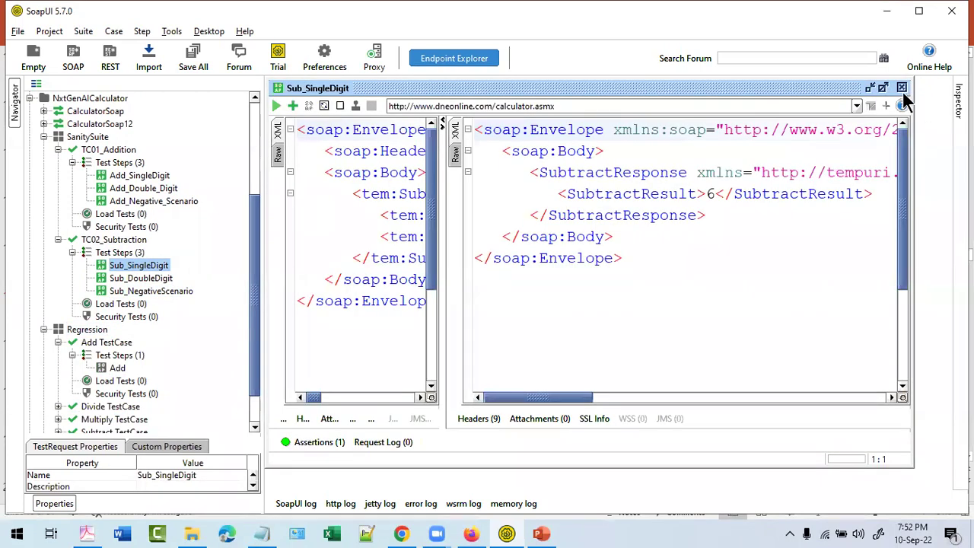
click(901, 88)
double_click(133, 240)
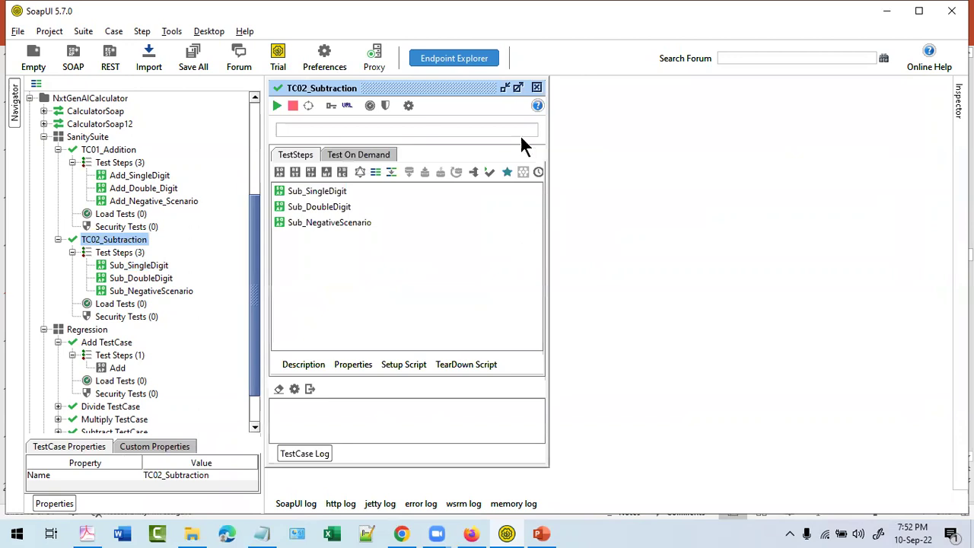
click(536, 87)
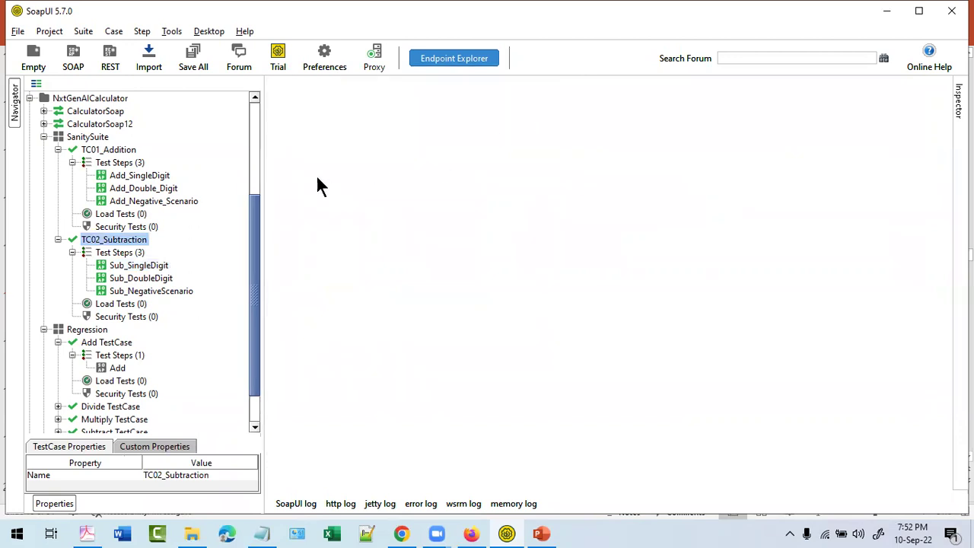
- Collapse TC01_Addition and TC02_Subtraction in the project tree and run the whole SanitySuite sequentially
click(106, 152)
click(58, 149)
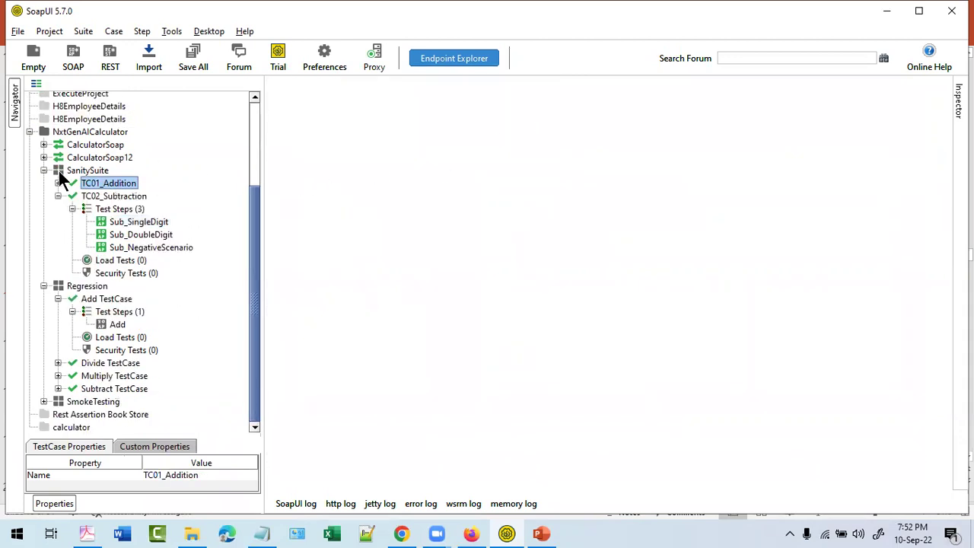
click(58, 194)
double_click(84, 249)
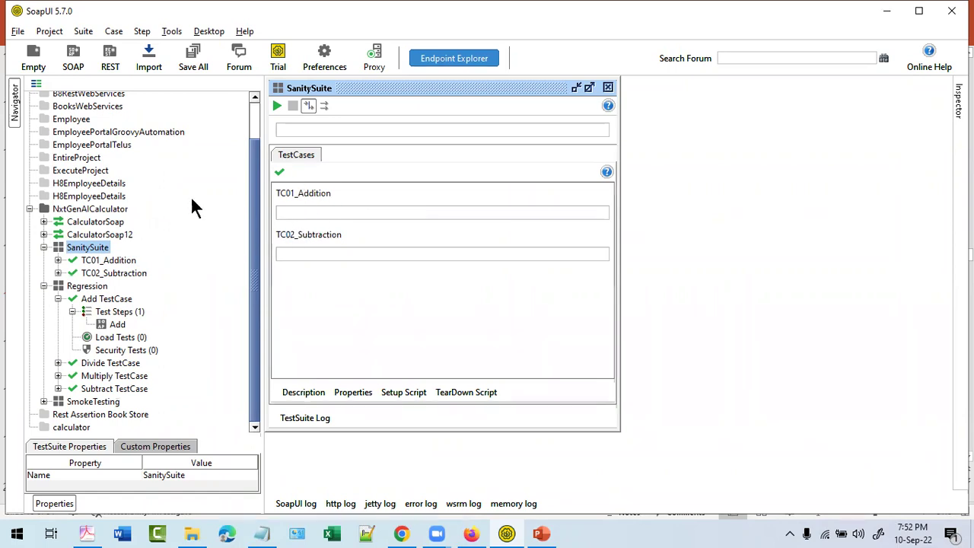
click(271, 106)
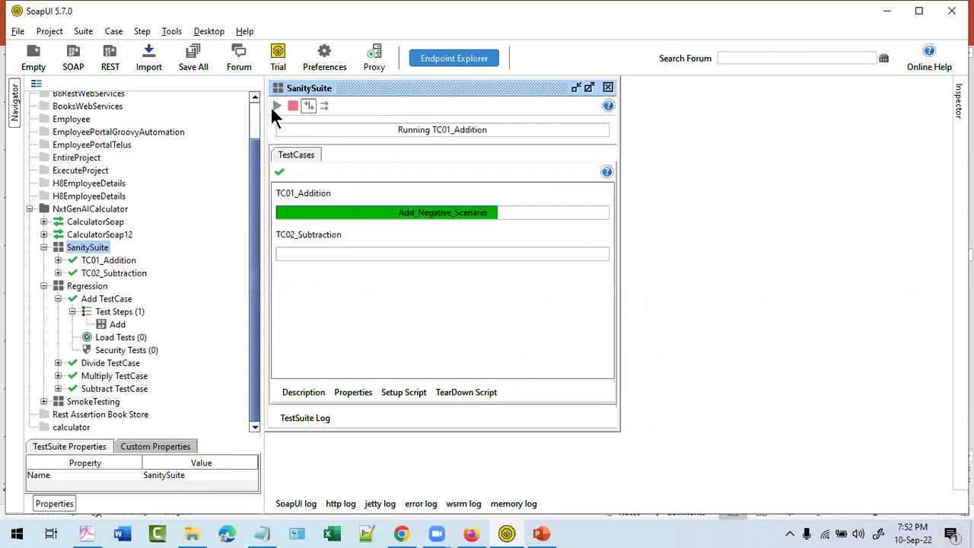
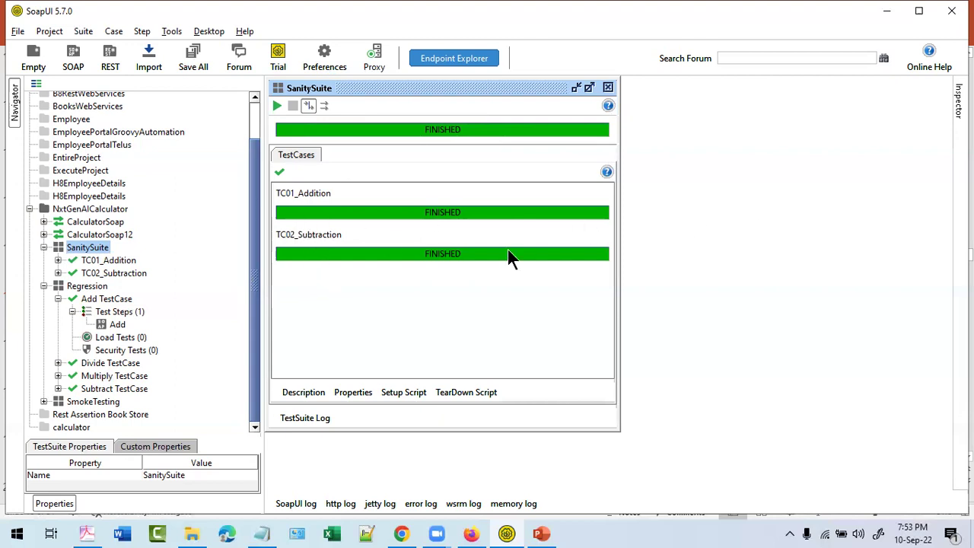
- Rerun SanitySuite, switching it to parallel execution for repeated runs, and close the suite window
click(276, 106)
click(325, 108)
click(276, 107)
click(276, 107)
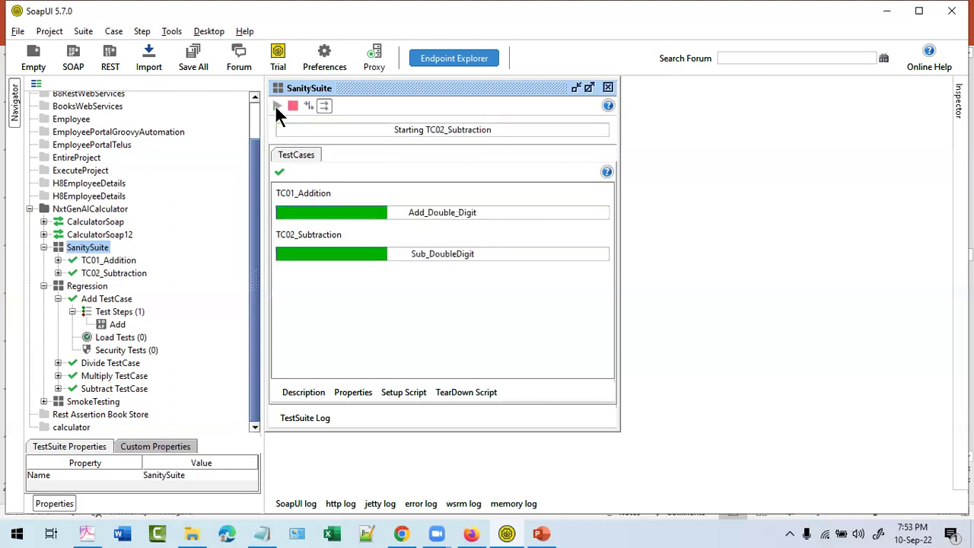
click(275, 106)
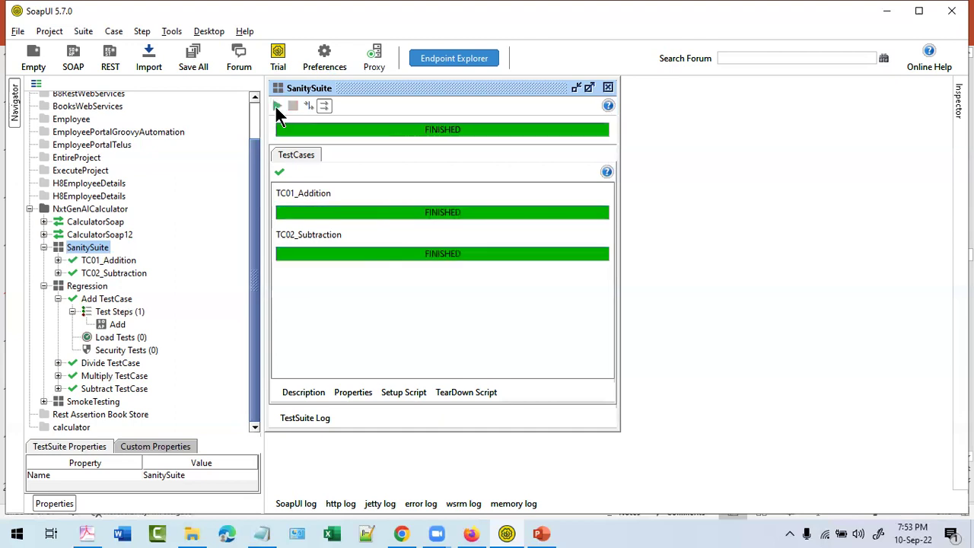
click(277, 106)
click(608, 88)
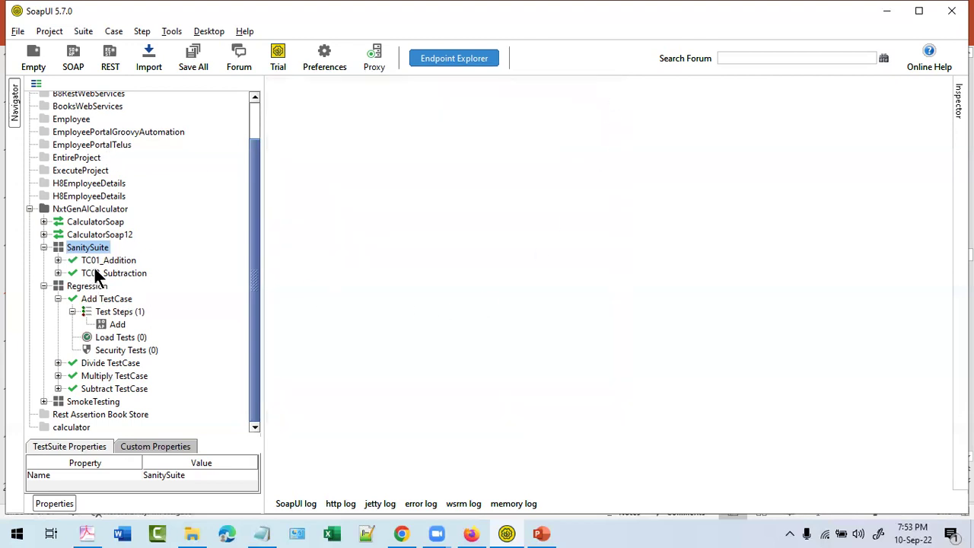
- Collapse SanitySuite and Regression in the project tree and select the SmokeTesting suite
click(45, 247)
click(43, 286)
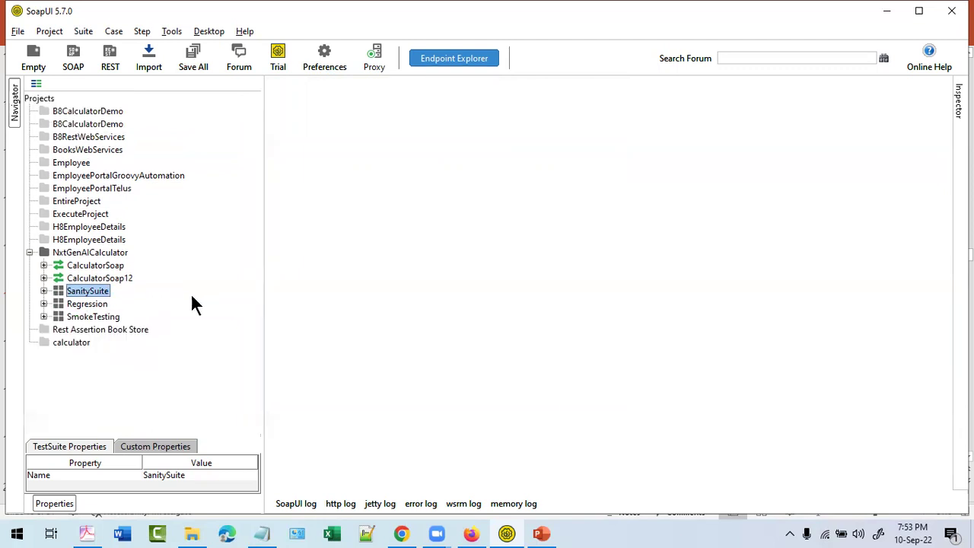
click(84, 304)
click(86, 313)
click(84, 287)
click(87, 313)
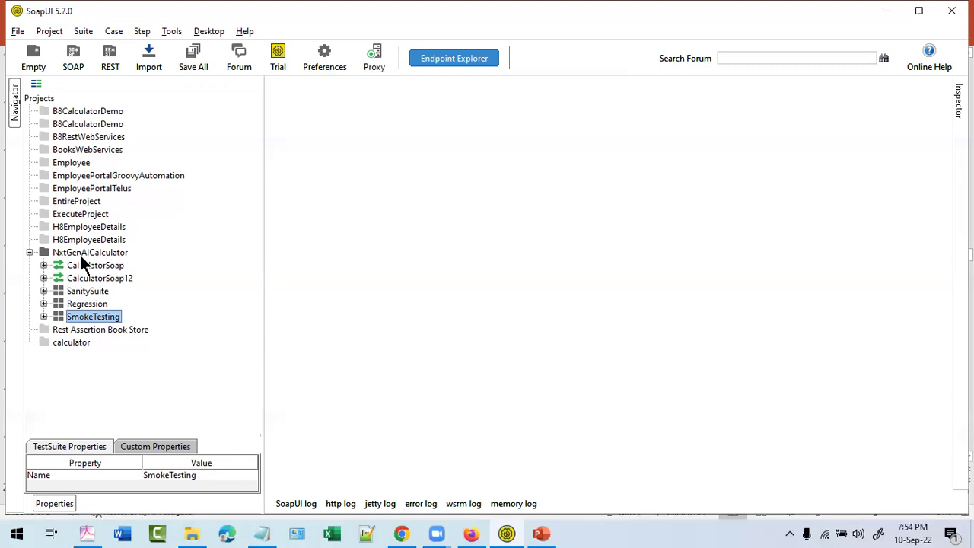
- Open the NxtGenAICalculator project's test suites and run them all, first sequentially and then in parallel
click(81, 252)
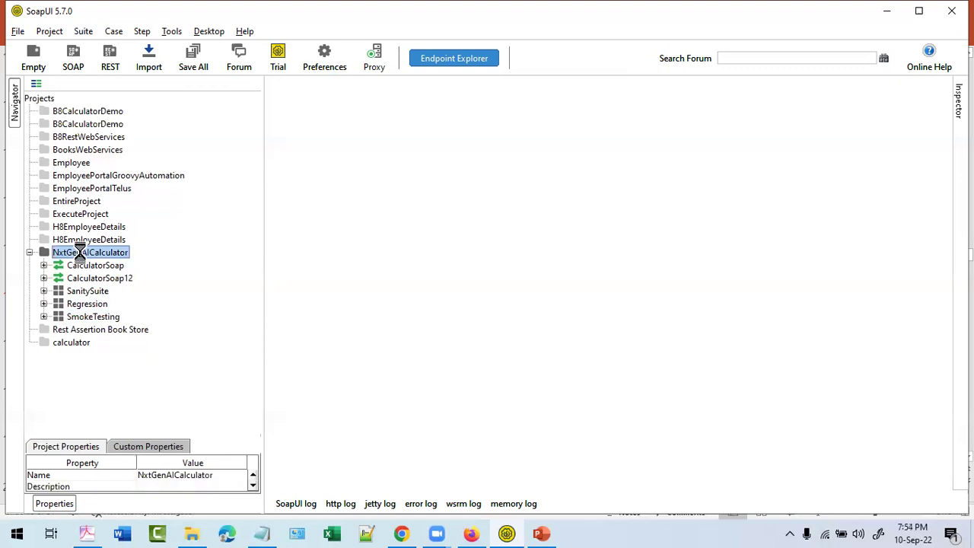
double_click(79, 252)
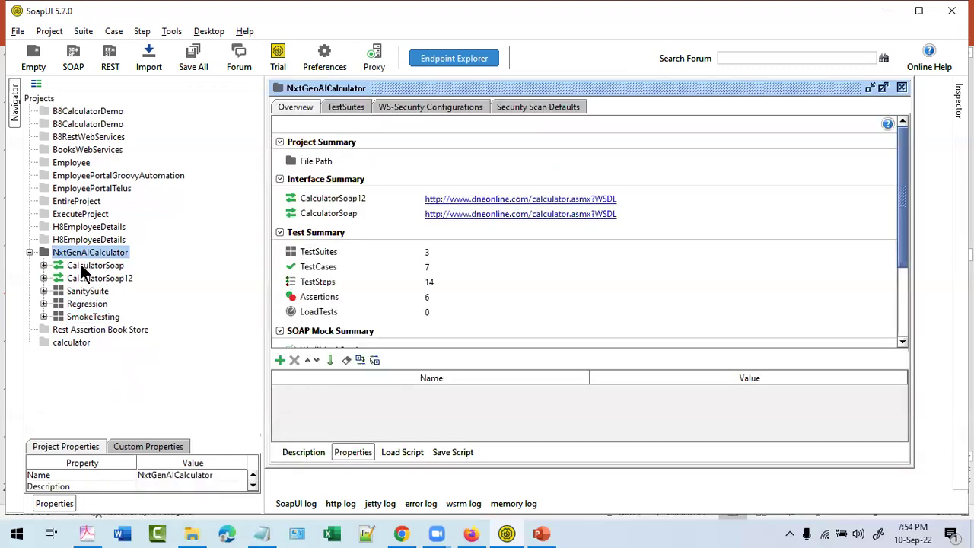
click(346, 107)
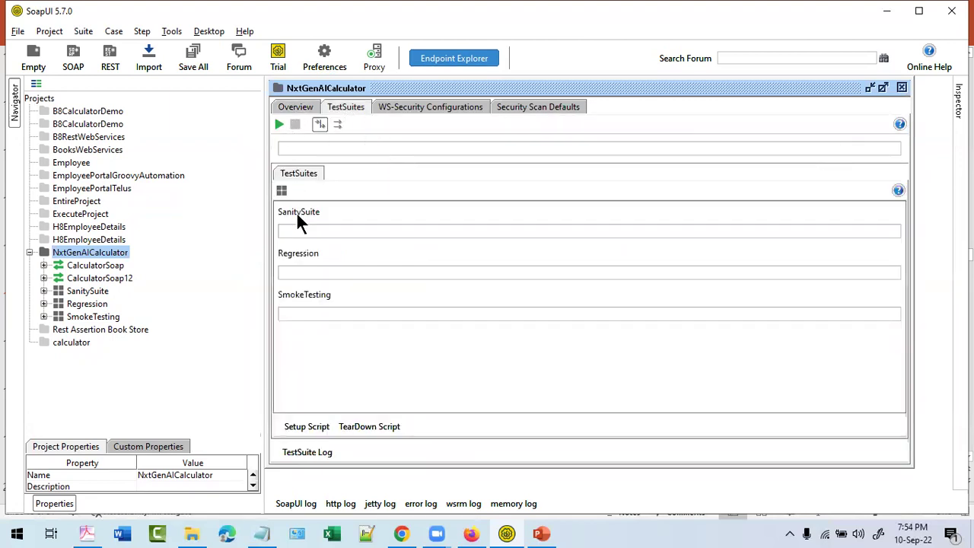
click(279, 124)
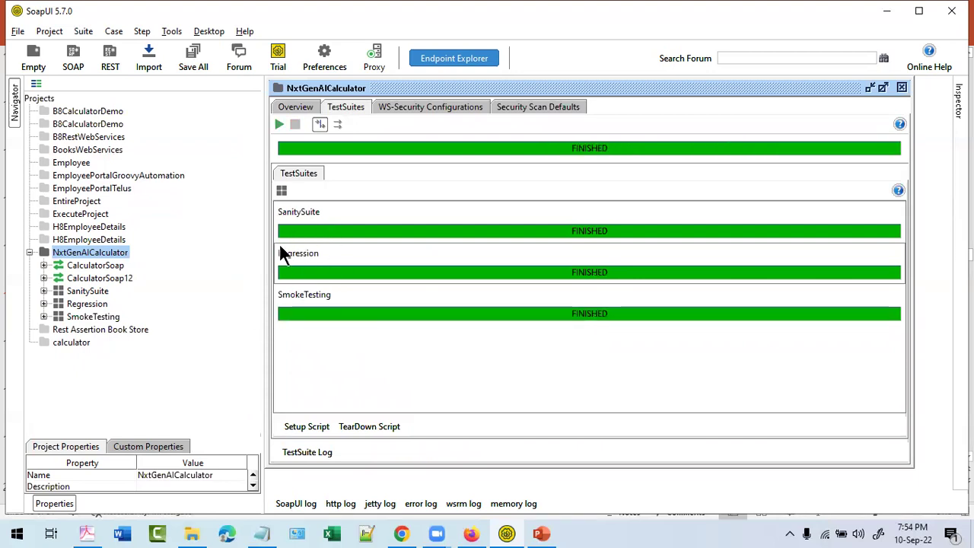
click(335, 124)
click(279, 124)
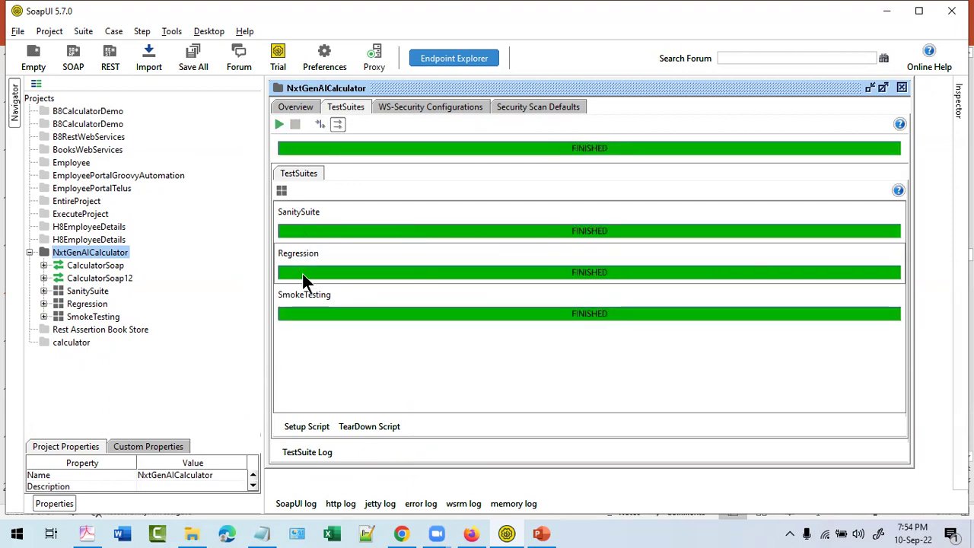
- Review the NxtGenAICalculator project overview, close the project window and select SanitySuite in the tree
click(300, 105)
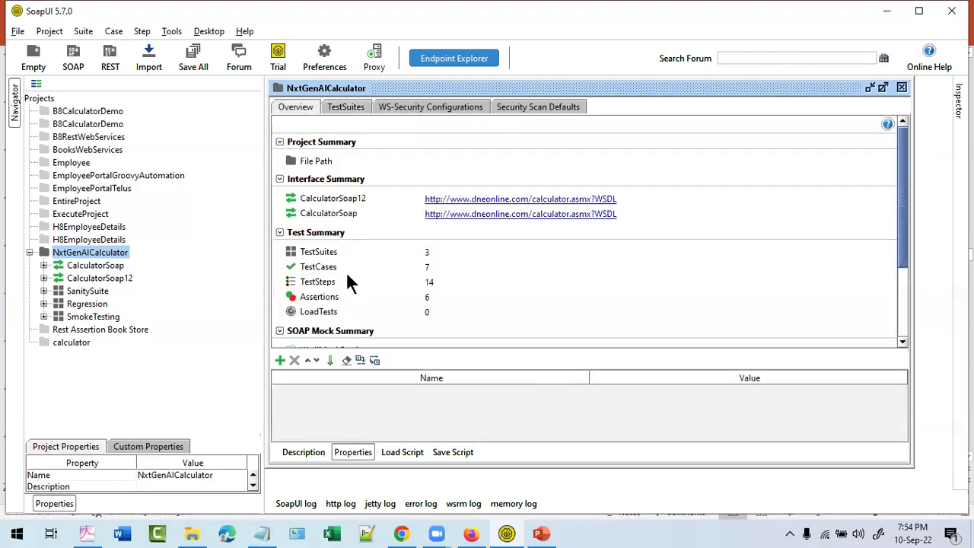
click(899, 88)
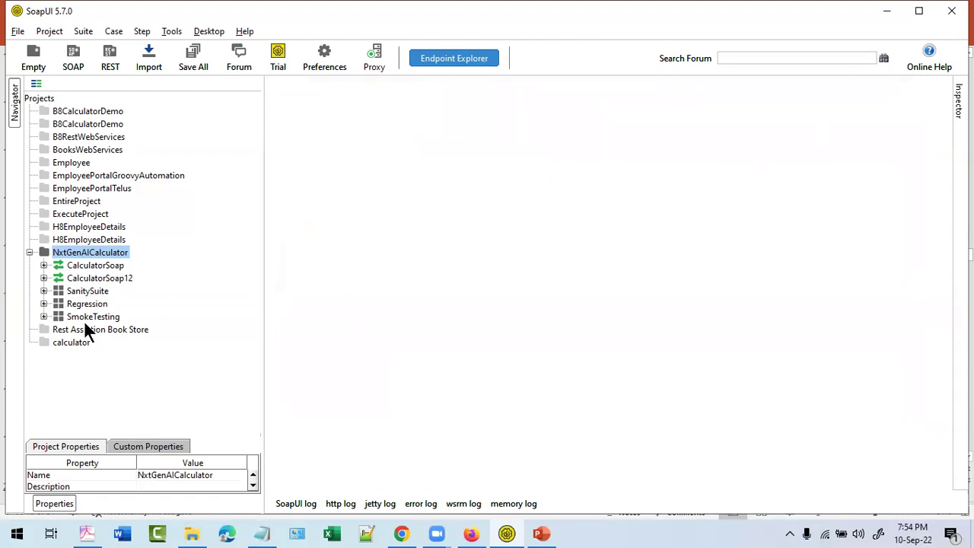
click(84, 291)
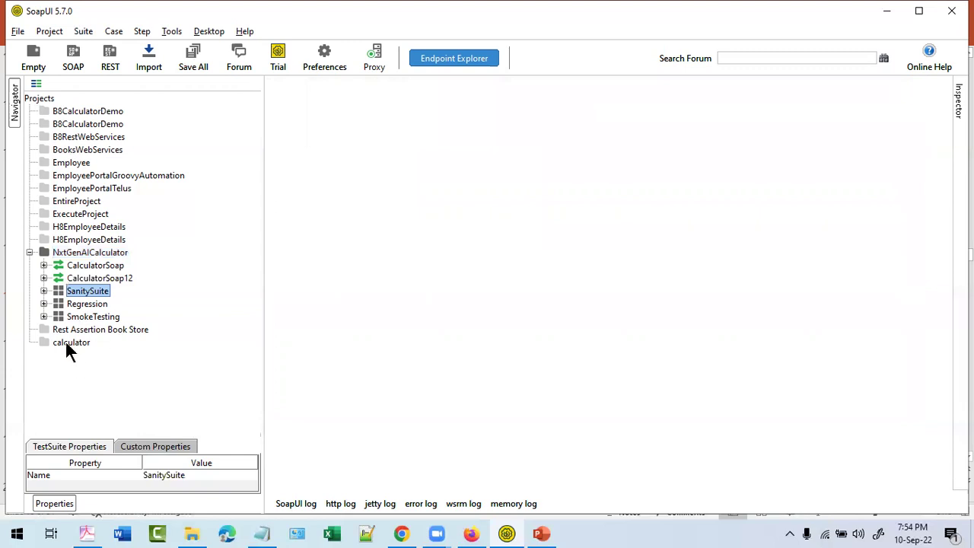
- Open the TestRunner for the NxtGenAICalculator project and set its test suite to SanitySuite, keeping all test cases
click(43, 290)
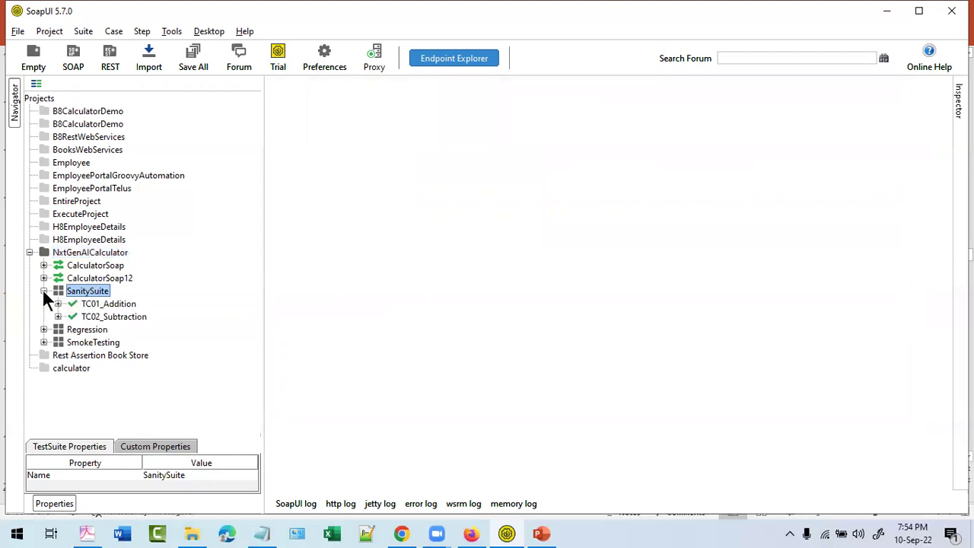
right_click(84, 296)
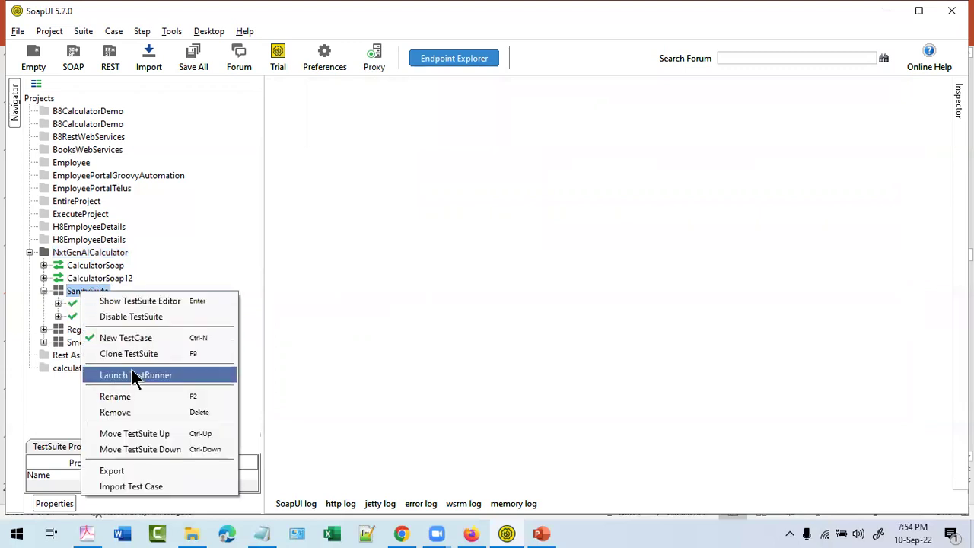
click(92, 252)
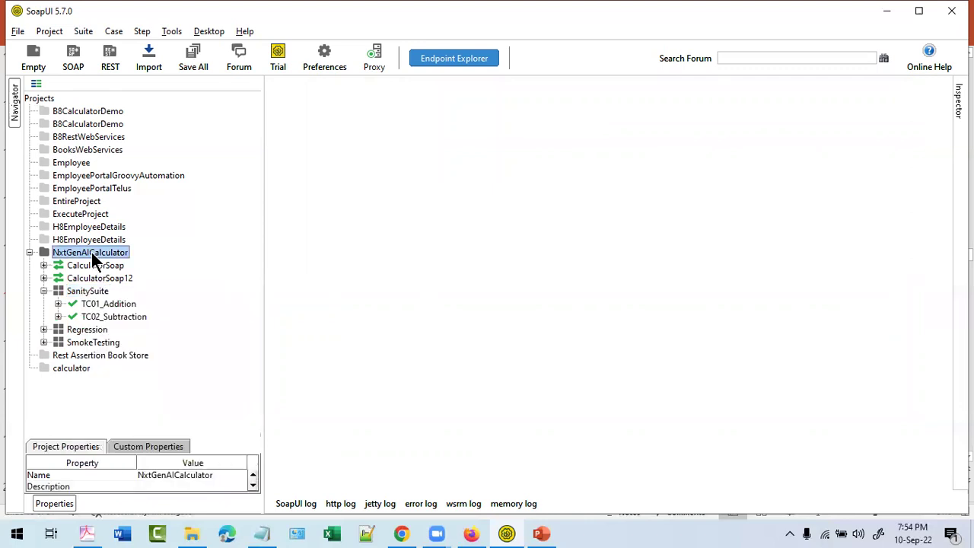
right_click(91, 252)
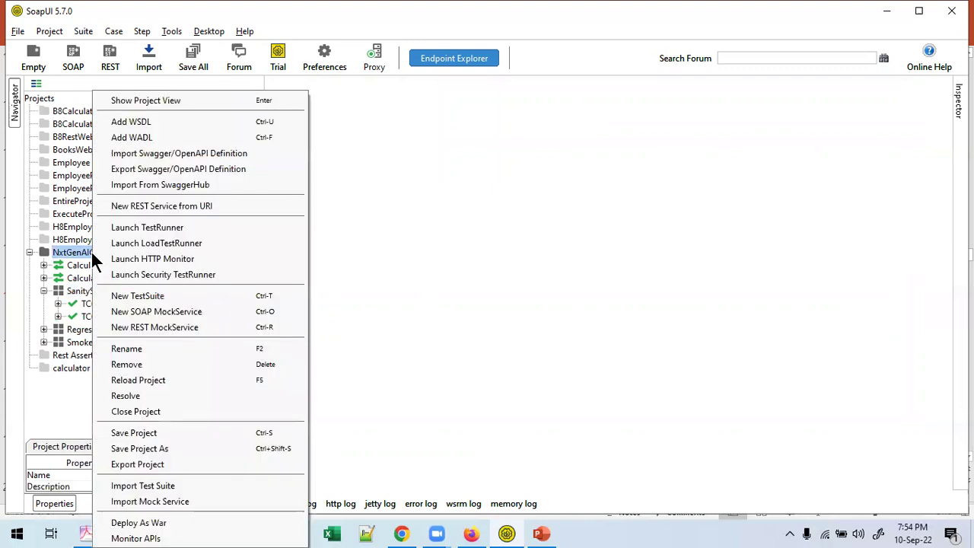
click(221, 227)
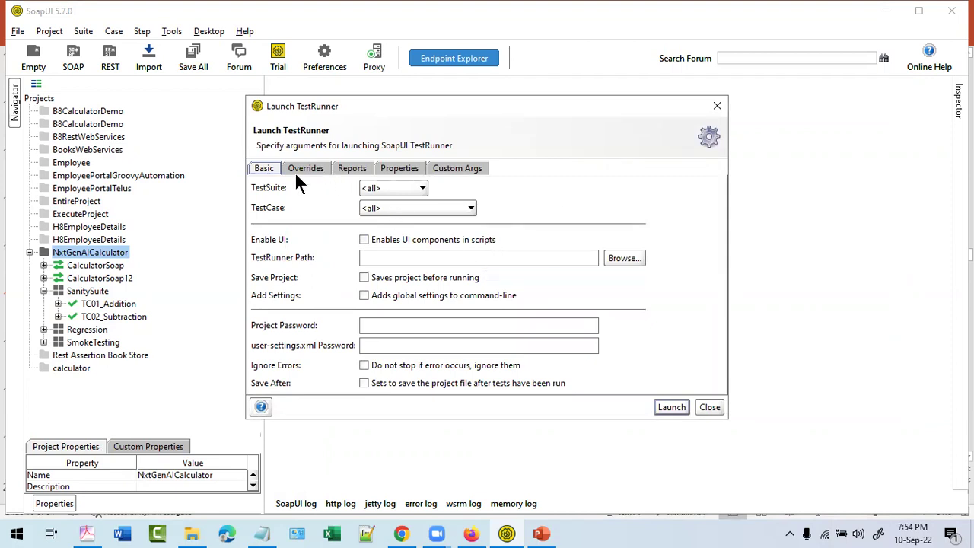
click(411, 190)
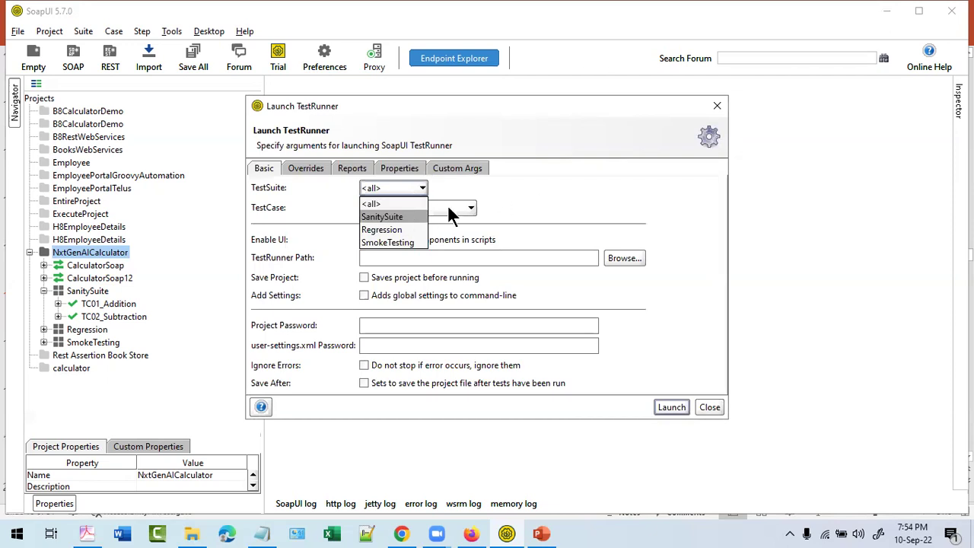
click(397, 216)
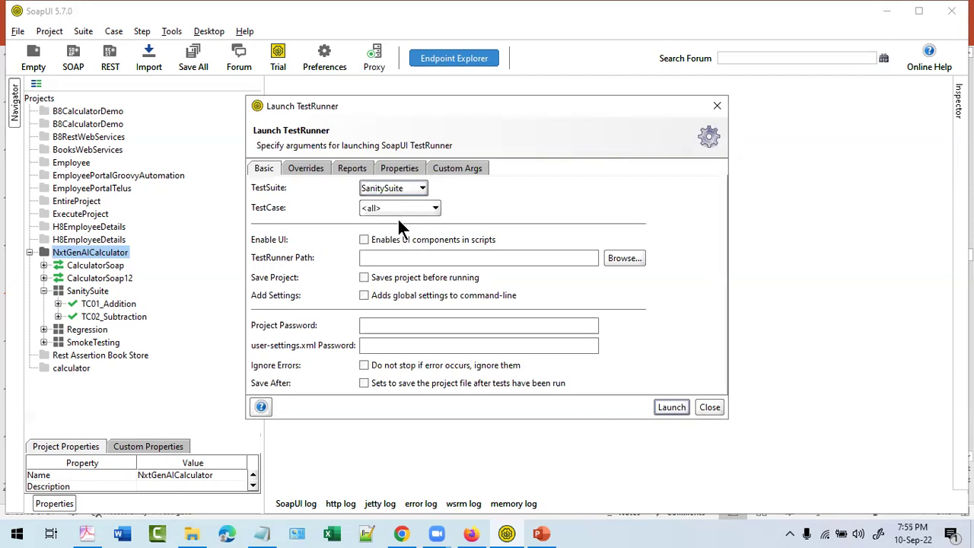
click(411, 207)
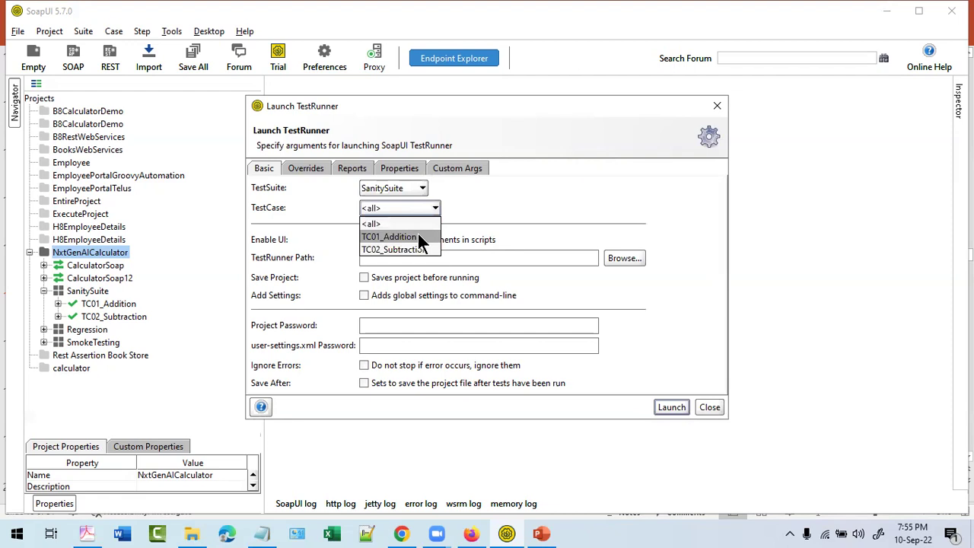
click(543, 226)
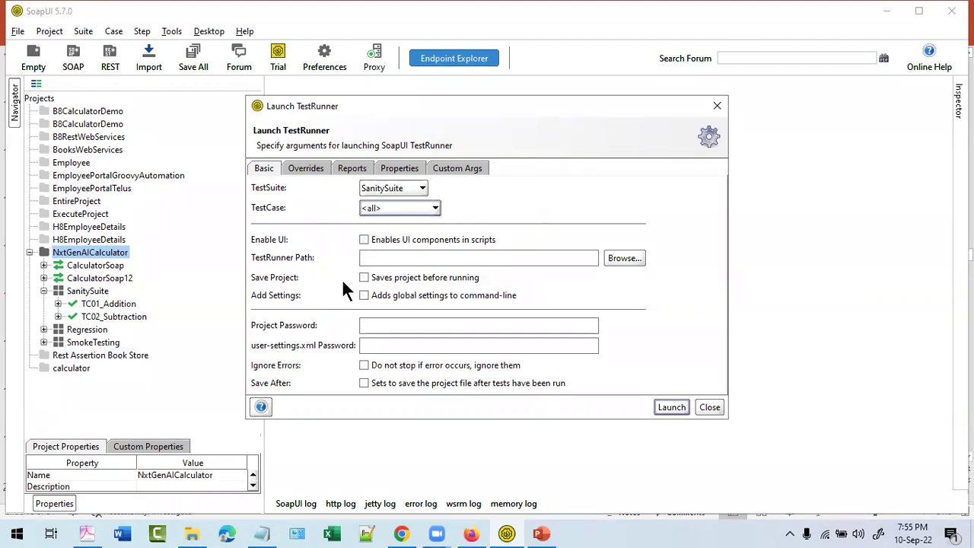
- Review the TestRunner's override, report and property options, returning to the basic settings
click(307, 167)
click(354, 171)
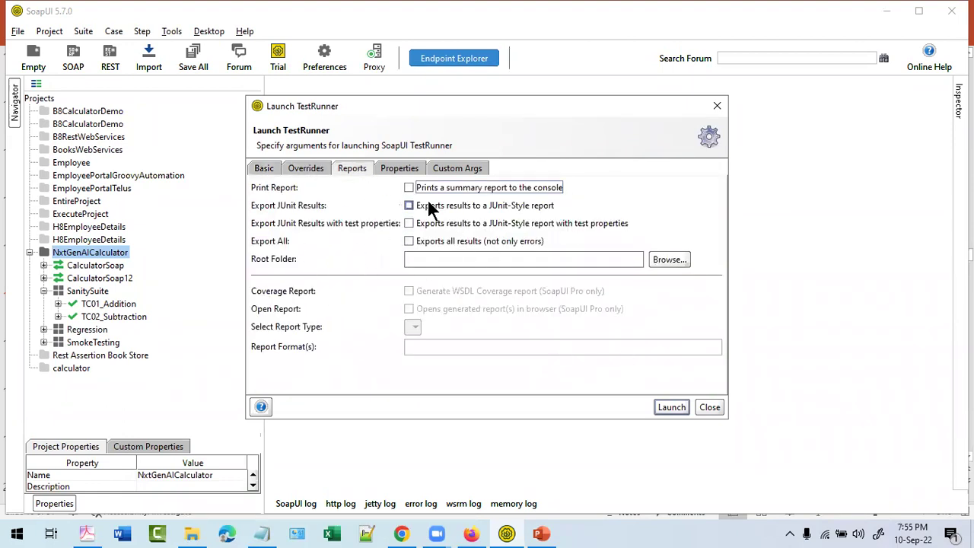
click(399, 168)
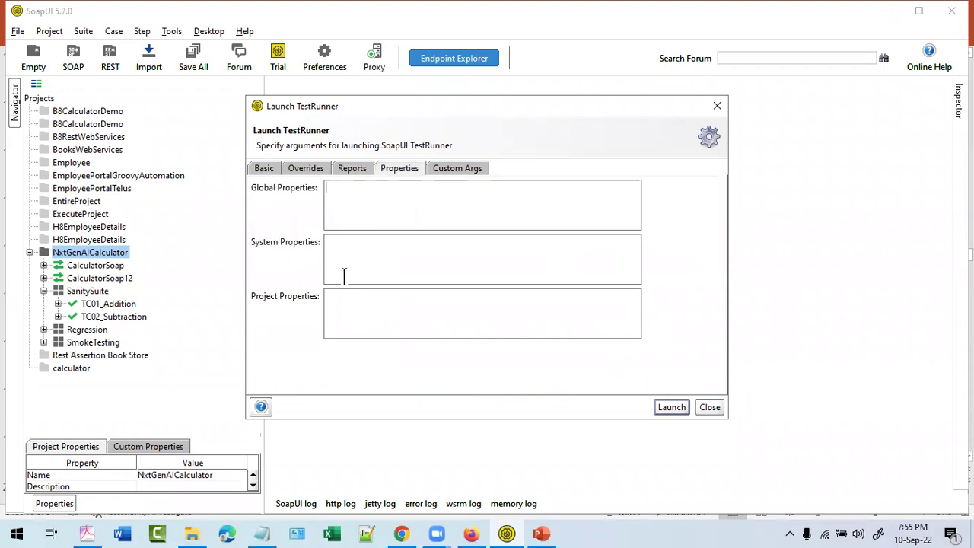
click(264, 168)
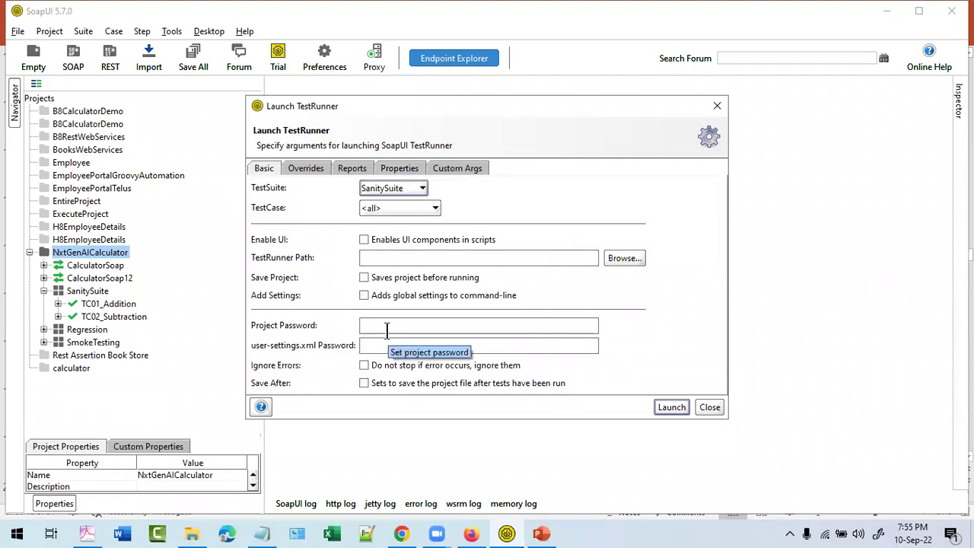
- Try to launch the TestRunner for SanitySuite twice and close its dialog
click(671, 408)
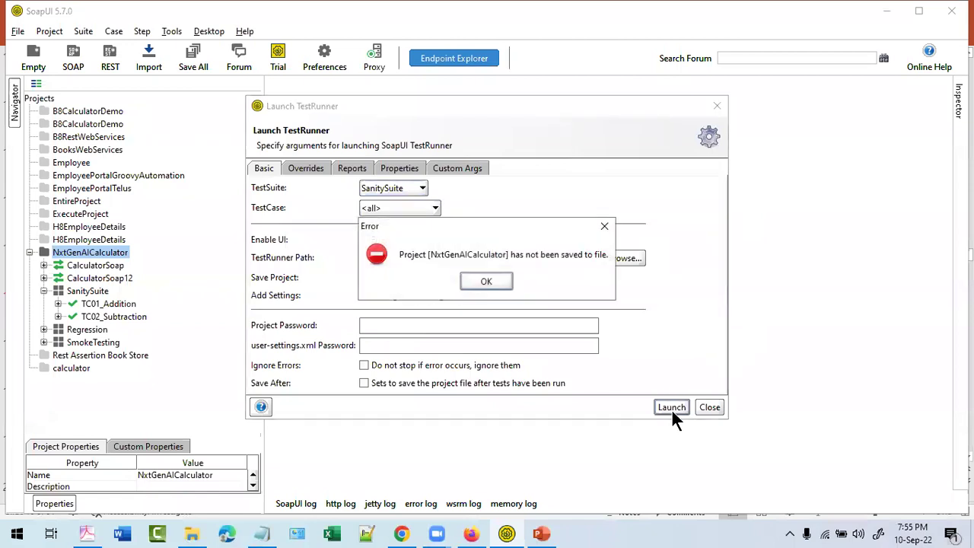
click(491, 282)
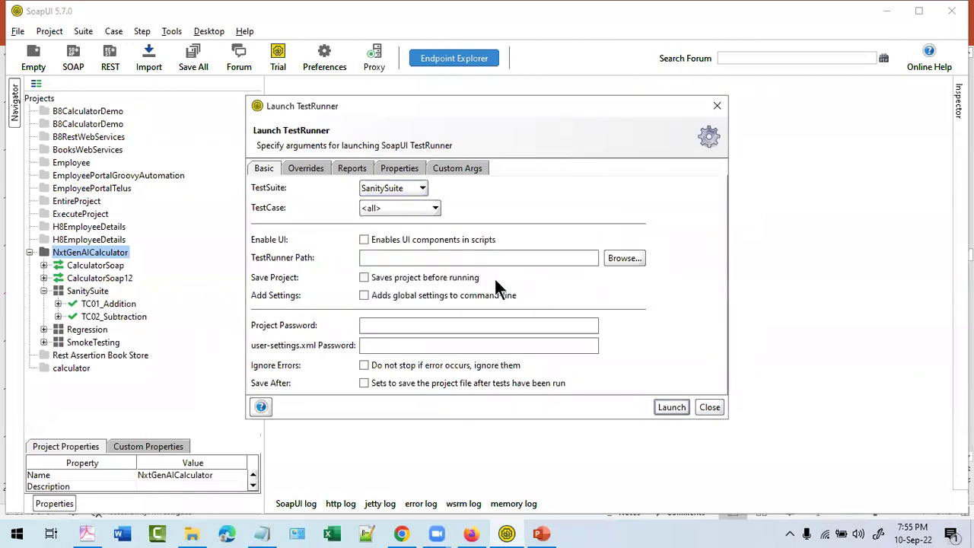
click(665, 410)
click(472, 281)
click(352, 168)
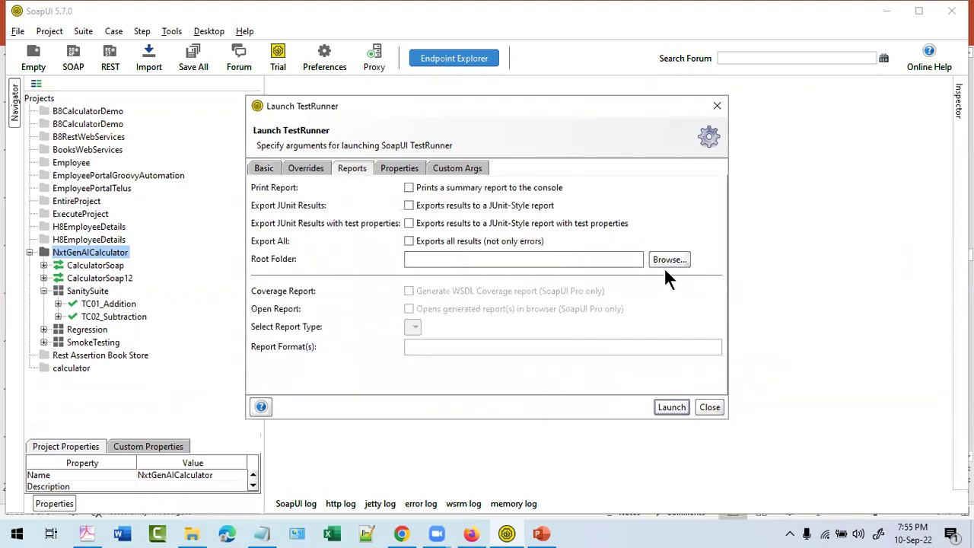
click(706, 408)
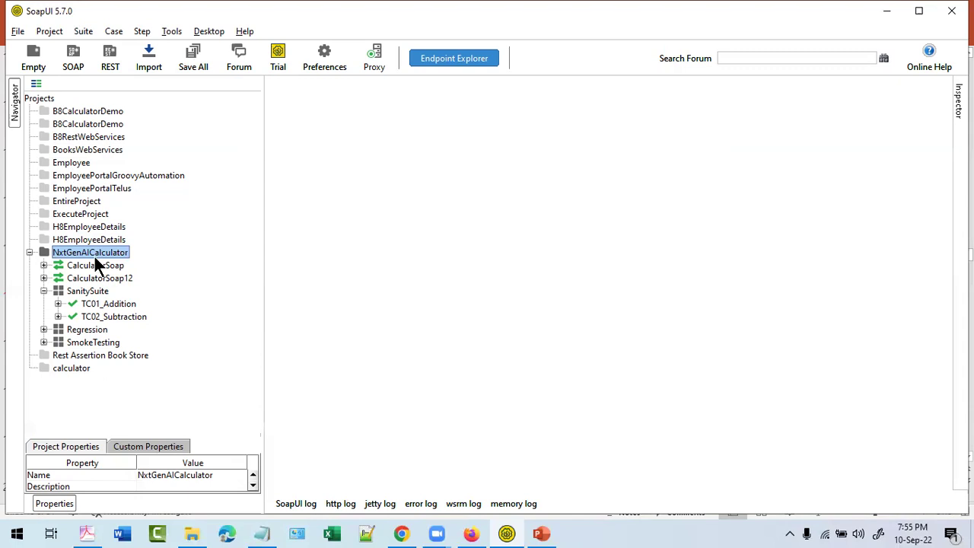
- Open the Add_SingleDigit test step of SanitySuite's TC01_Addition and widen its request pane to show the intA and intB lines
click(64, 294)
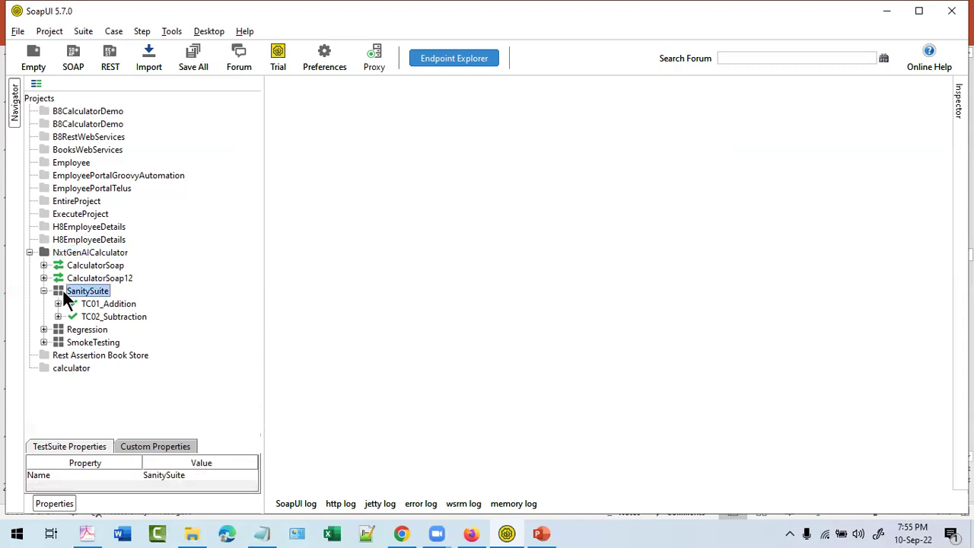
click(58, 302)
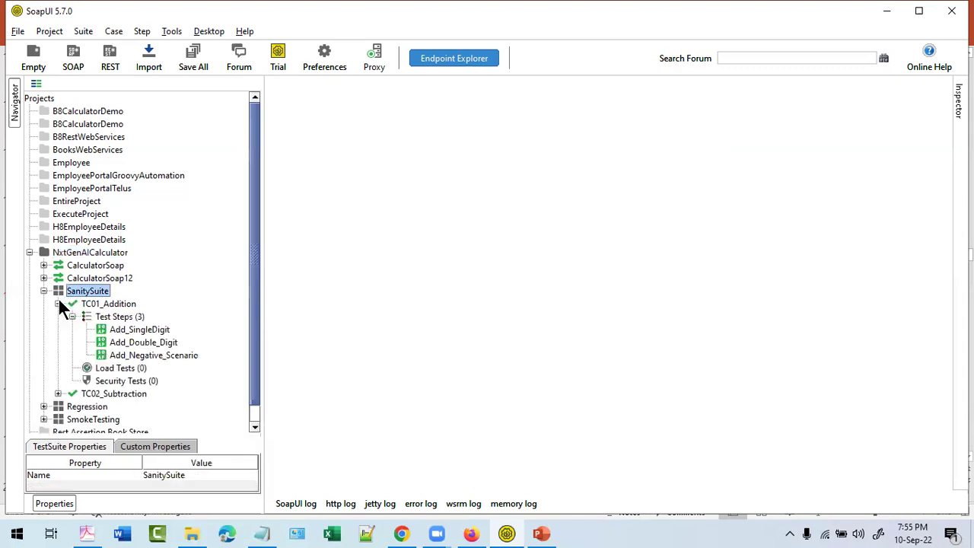
double_click(117, 336)
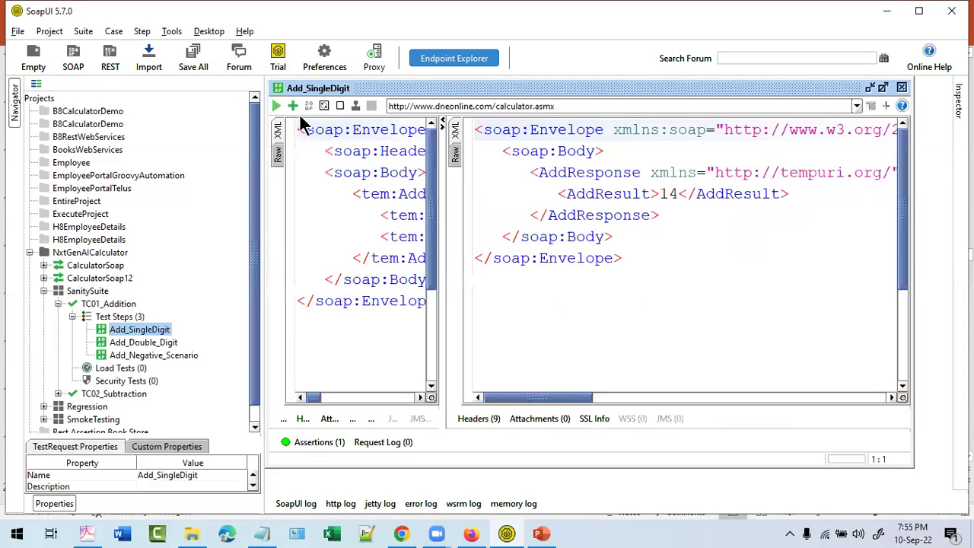
click(288, 105)
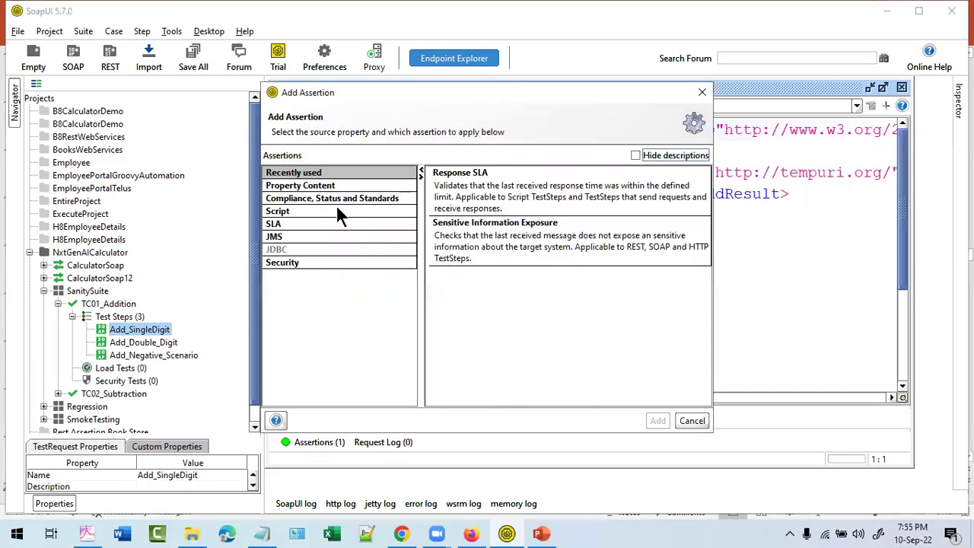
click(703, 92)
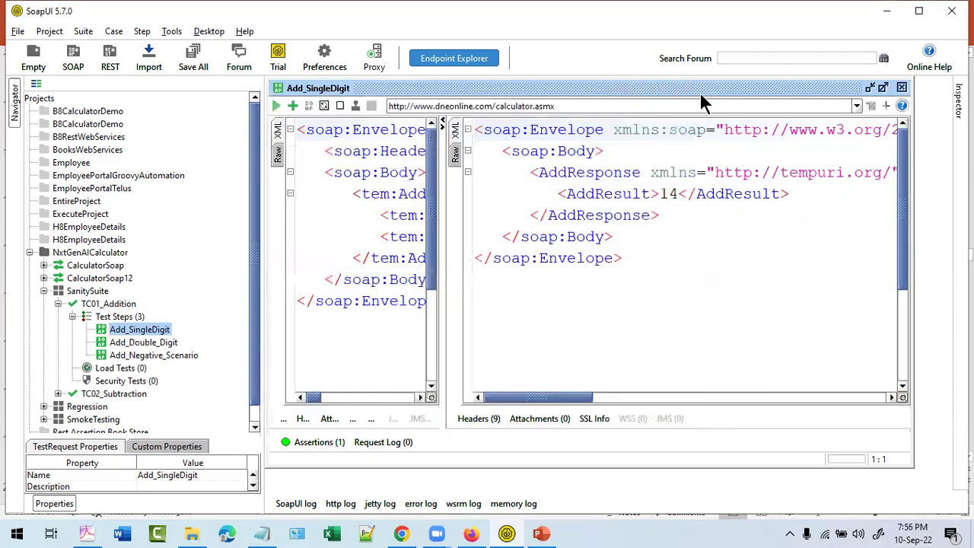
drag(442, 213, 511, 214)
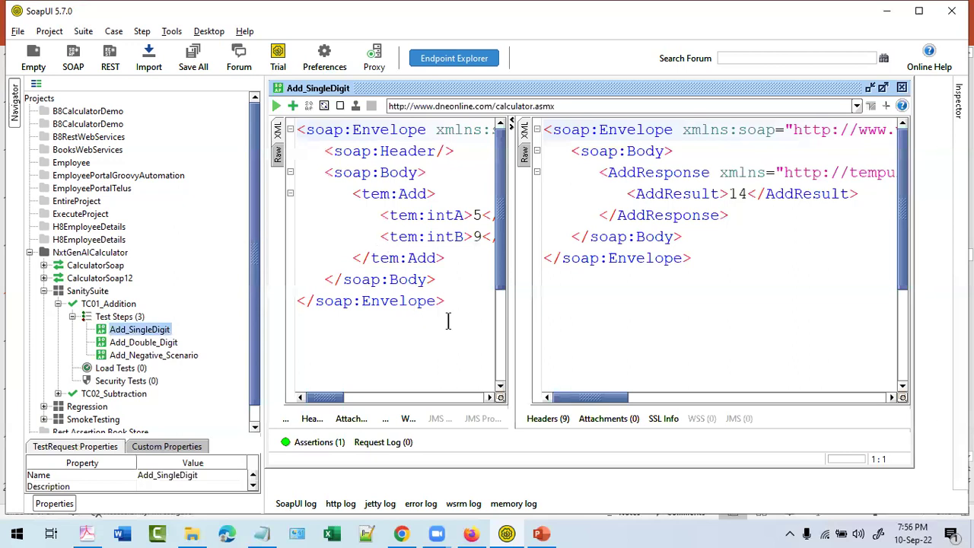
drag(446, 303, 344, 215)
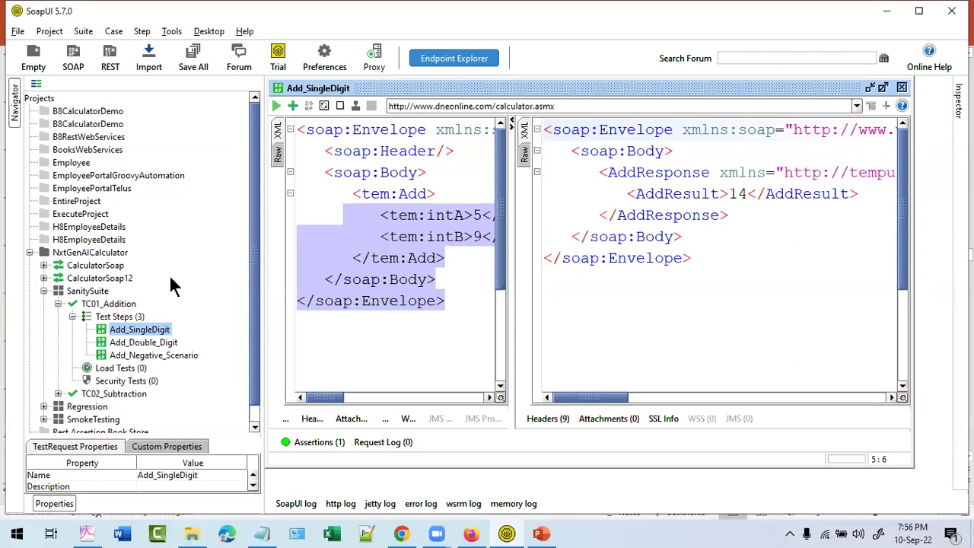
- Review the test steps under TC01_Addition in the project tree and collapse SanitySuite
click(72, 316)
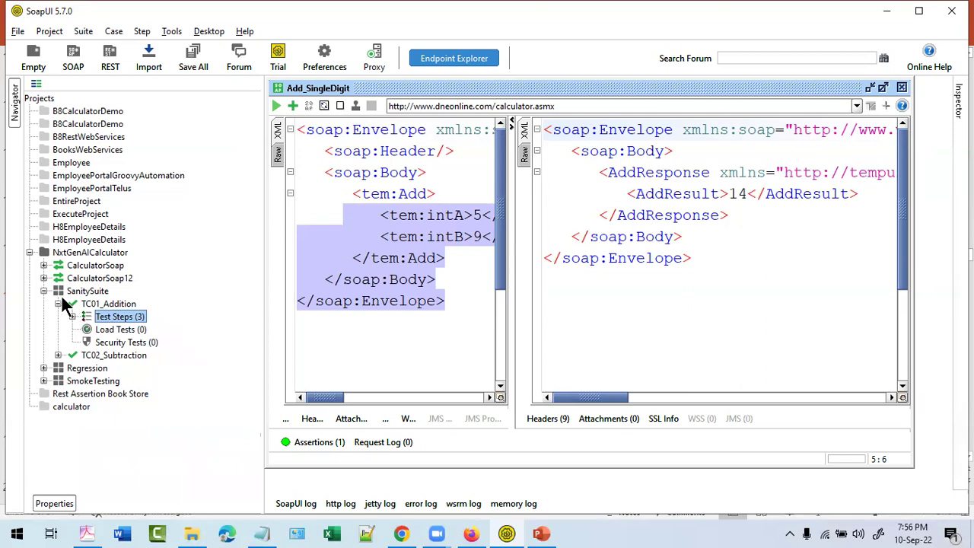
click(72, 296)
click(76, 304)
click(71, 316)
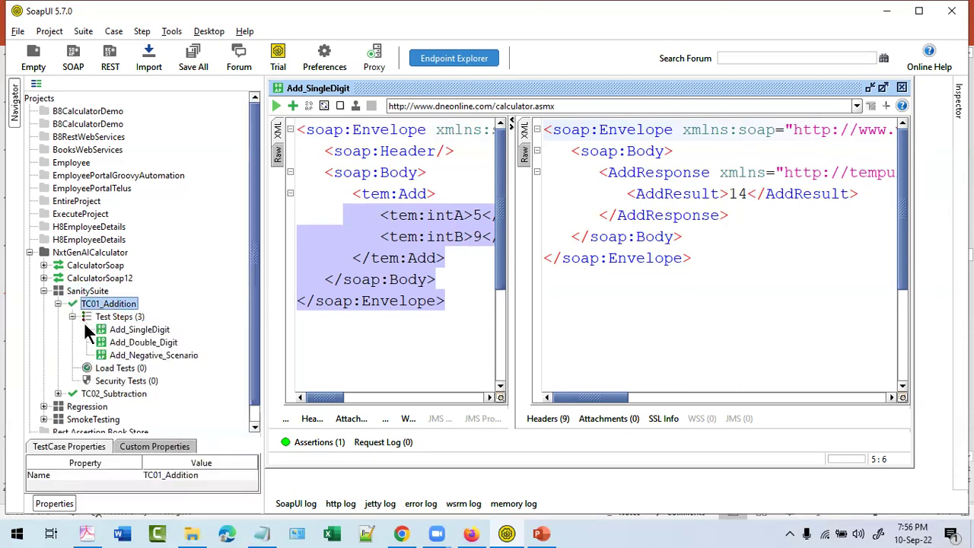
click(127, 343)
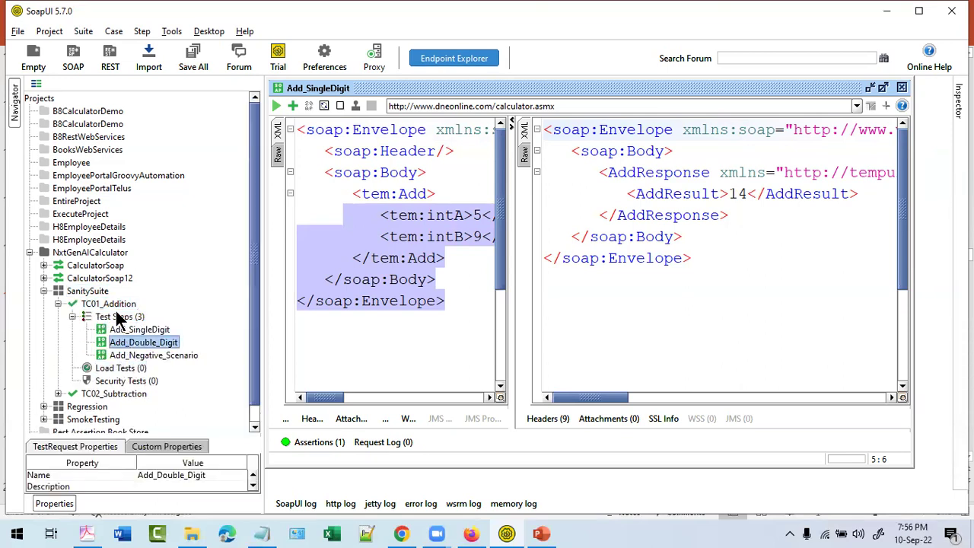
click(57, 303)
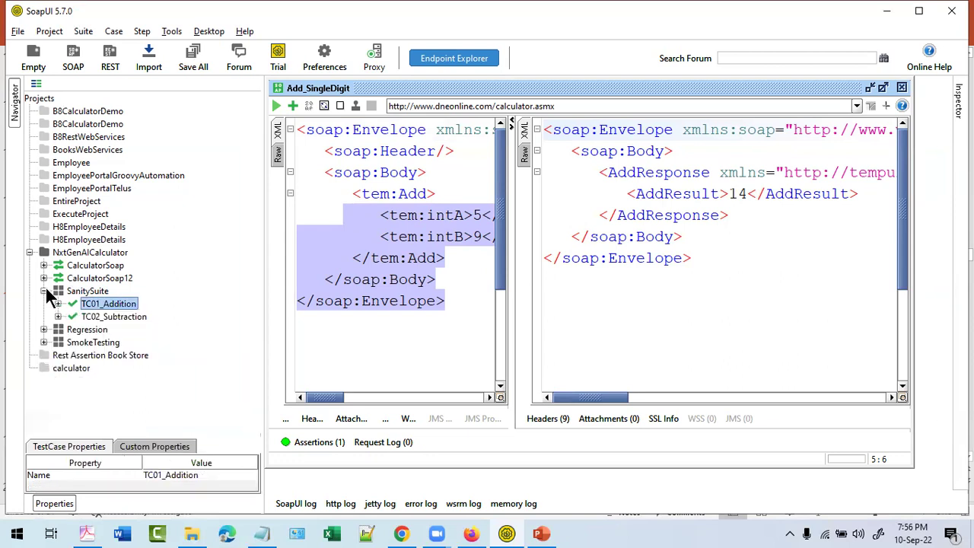
click(44, 290)
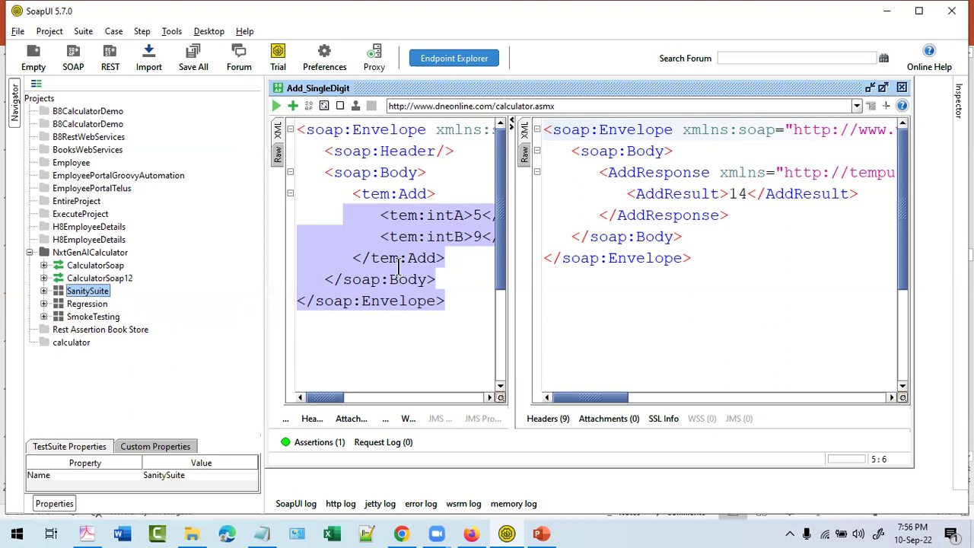
- Point out the intA and intB input values in the Add_SingleDigit request
click(403, 221)
double_click(477, 215)
double_click(477, 239)
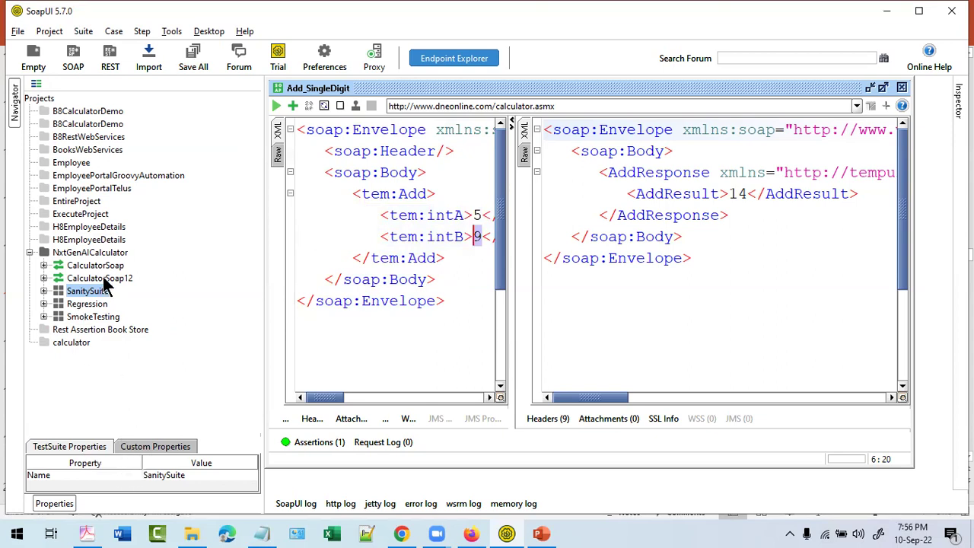
click(472, 215)
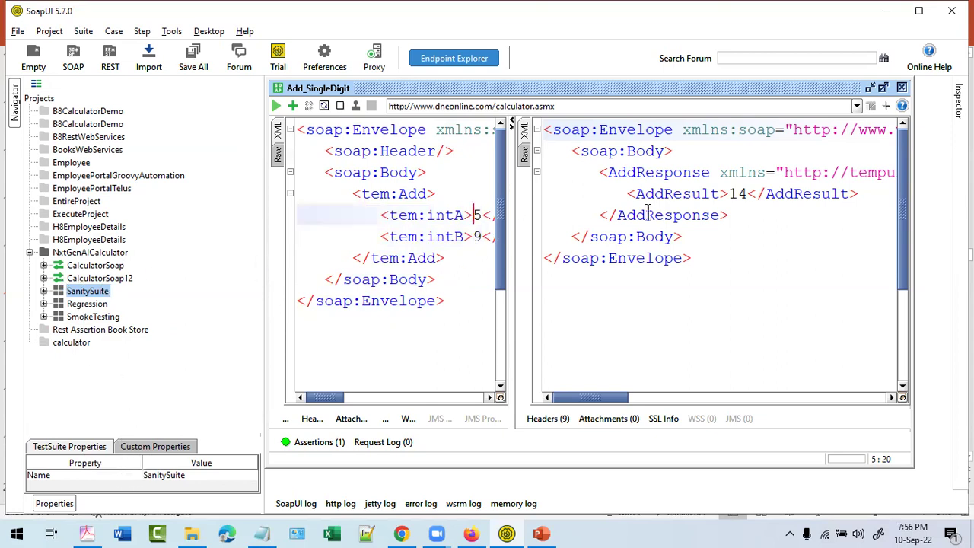
- Expand CalculatorSoap12 and SanitySuite in the project tree and select the TC02_Subtraction test case
click(43, 278)
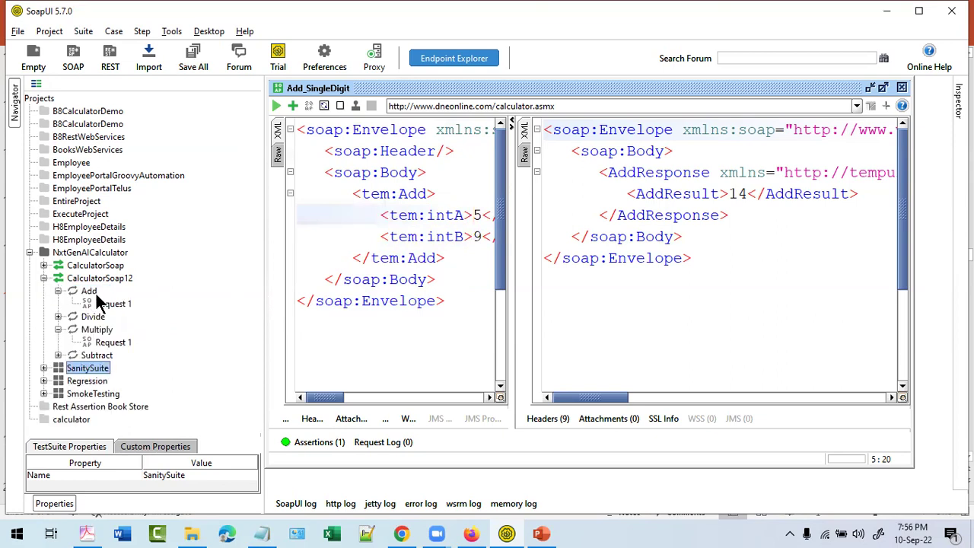
click(89, 292)
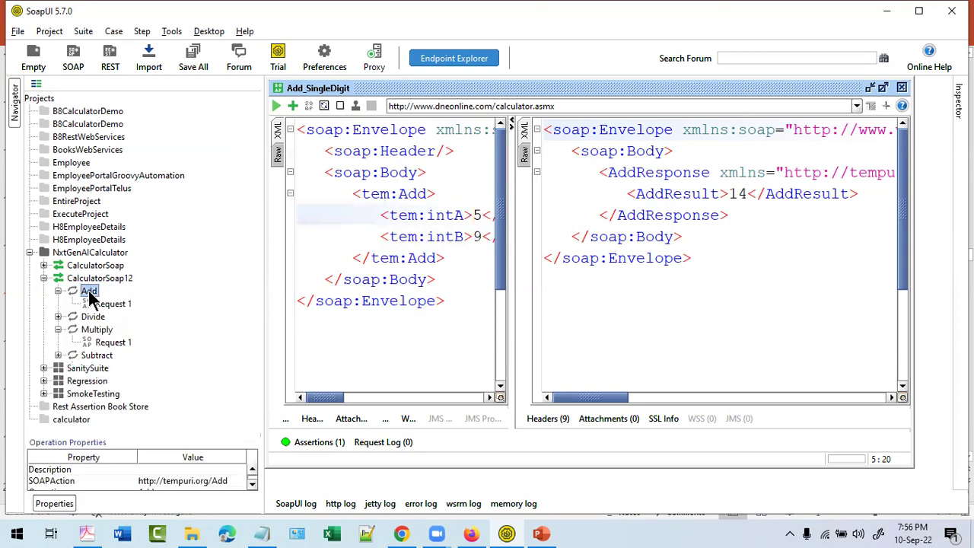
click(43, 367)
click(124, 375)
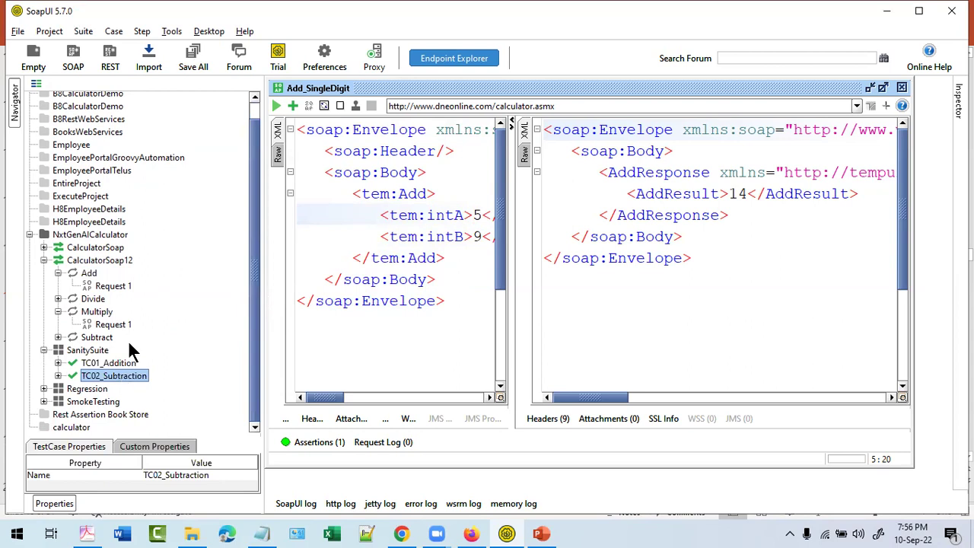
- Review the SLA, Script and Security assertion categories available for the Add_SingleDigit test step without adding any
click(293, 106)
click(326, 222)
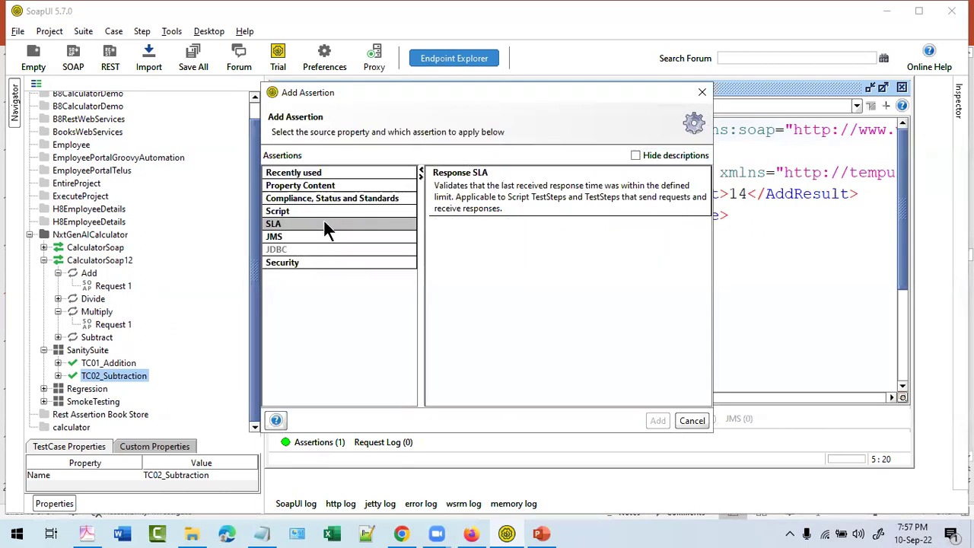
click(336, 211)
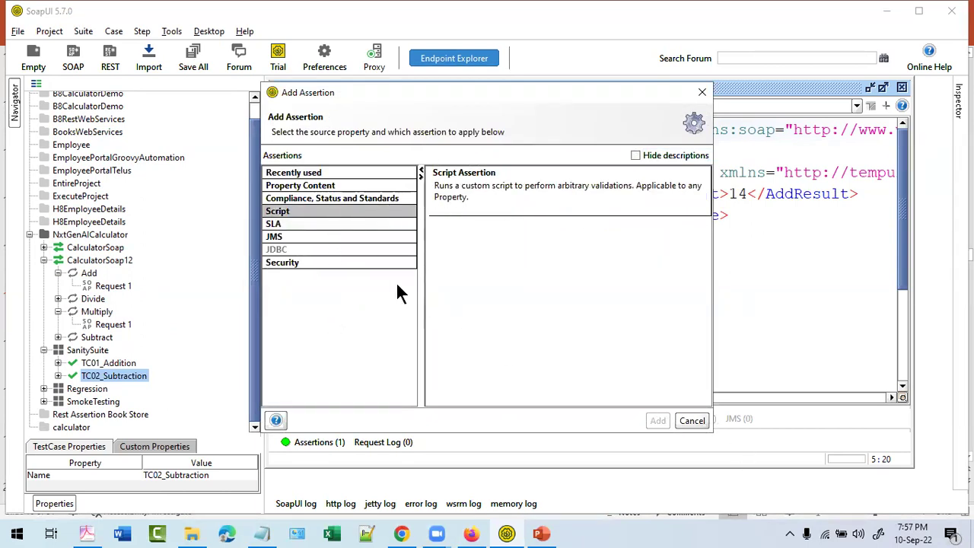
click(346, 263)
click(702, 92)
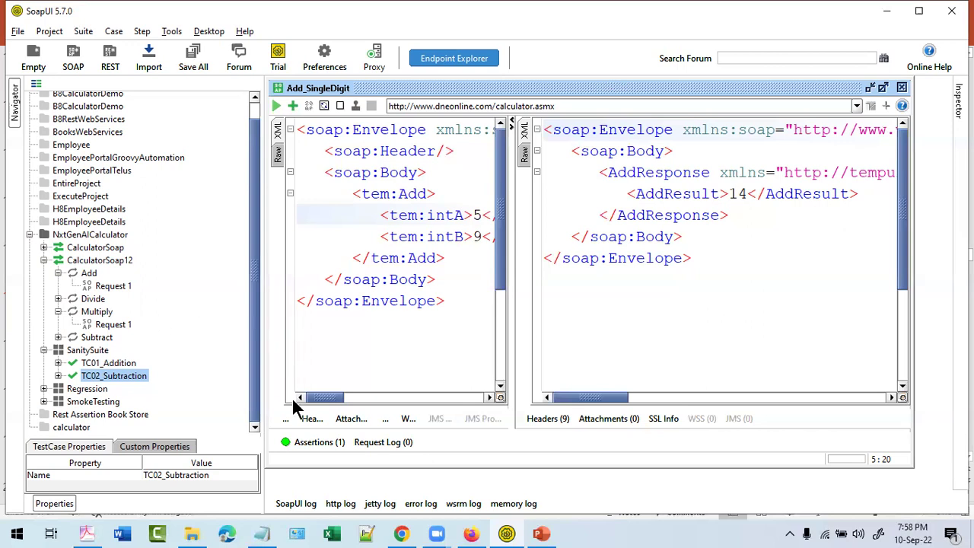
- Switch to the Notepad notes, find the Web Services tool list, and highlight the SoapUI line
click(261, 534)
scroll(333, 312, up, 5)
scroll(332, 311, up, 6)
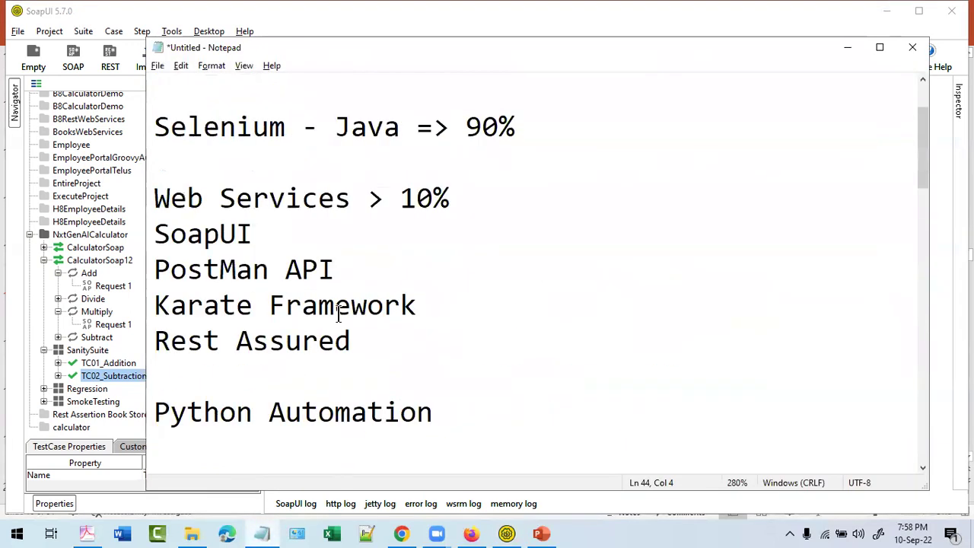
scroll(385, 310, down, 2)
scroll(385, 312, up, 1)
scroll(386, 312, down, 3)
drag(272, 225, 134, 218)
drag(312, 248, 187, 255)
drag(278, 226, 141, 227)
drag(342, 256, 146, 255)
drag(265, 217, 131, 216)
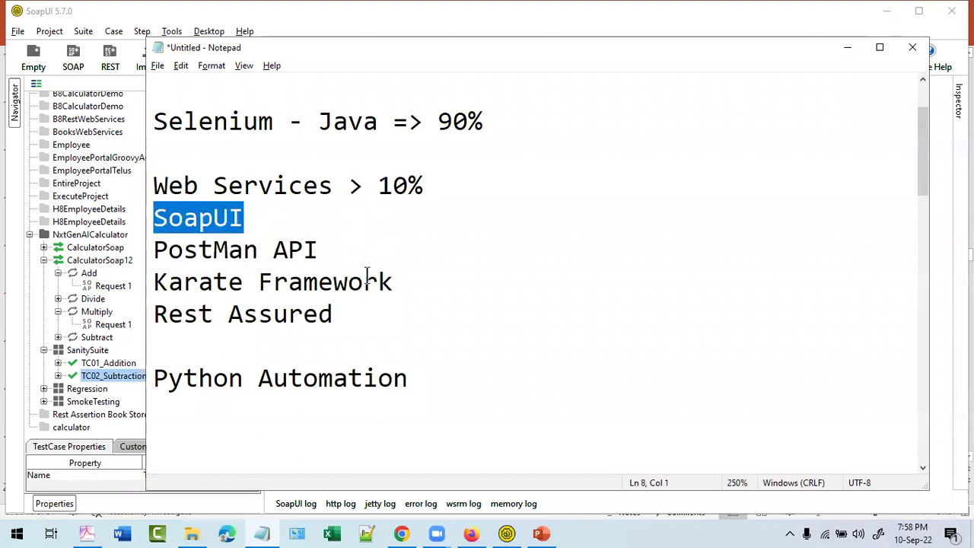
- Highlight the PostMan API, Karate Framework and Rest Assured lines in the Web Services list
drag(367, 322, 139, 313)
key(shift+Up)
key(shift+Up)
key(shift+Down)
key(shift+Down)
key(shift+Up)
key(shift+Up)
click(362, 306)
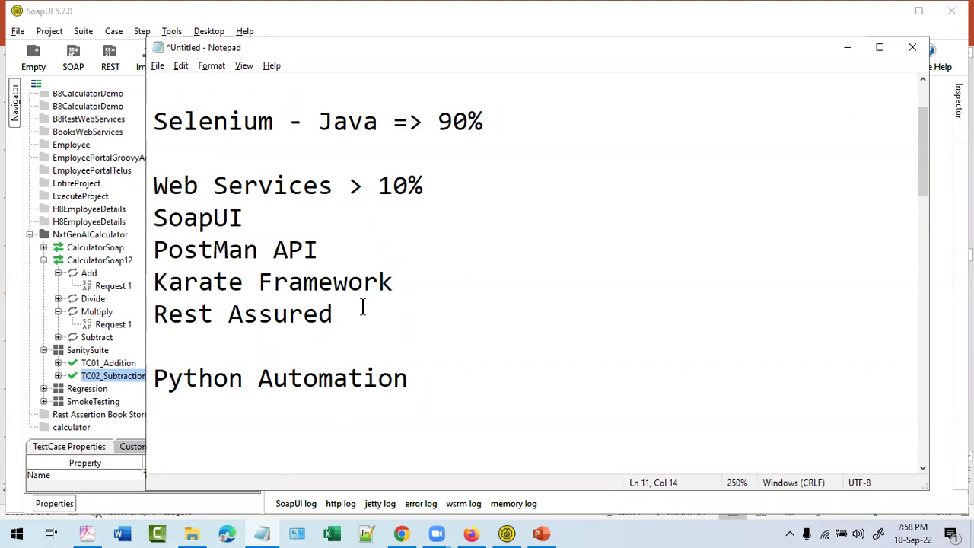
drag(347, 310, 153, 246)
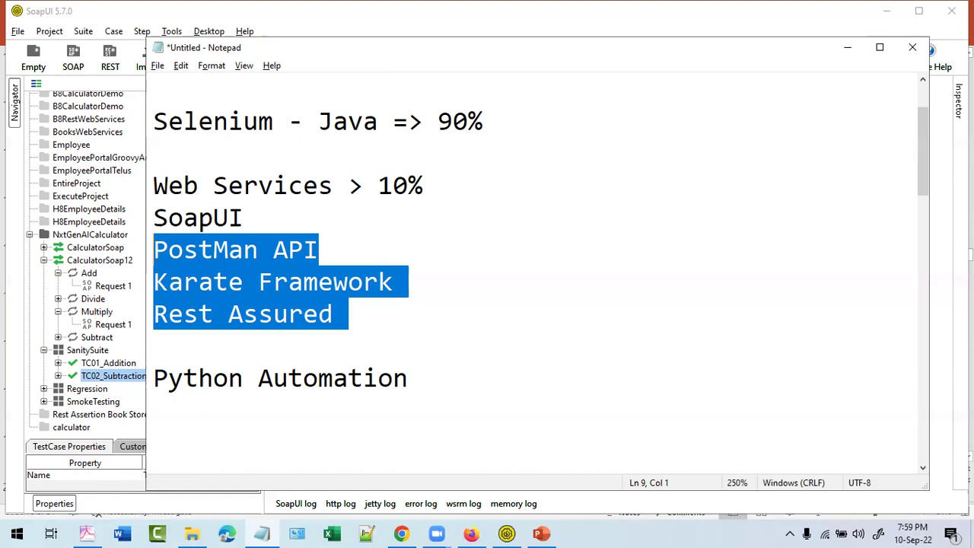
- Switch back to SoapUI and collapse the CalculatorSoap12 interface in the NxtGenAICalculator project
click(604, 359)
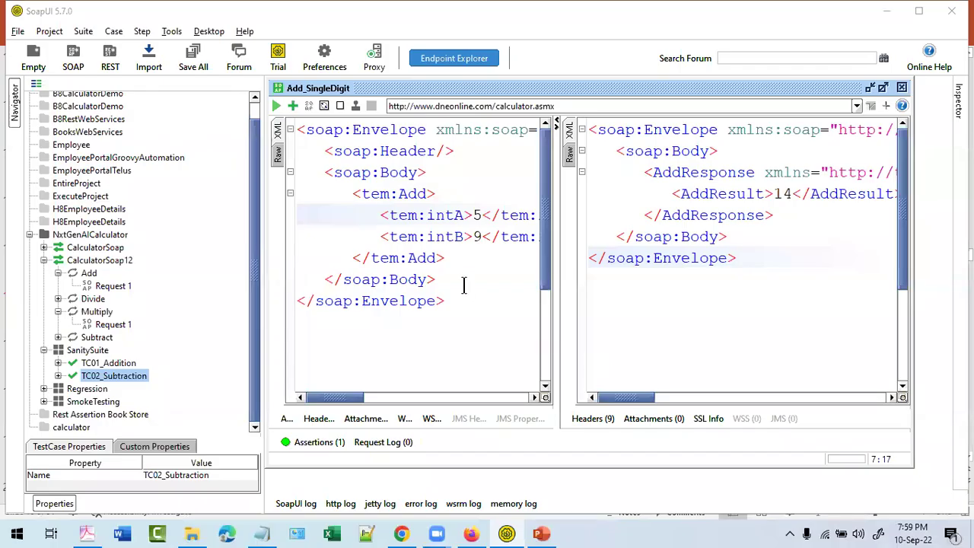
click(49, 266)
click(44, 260)
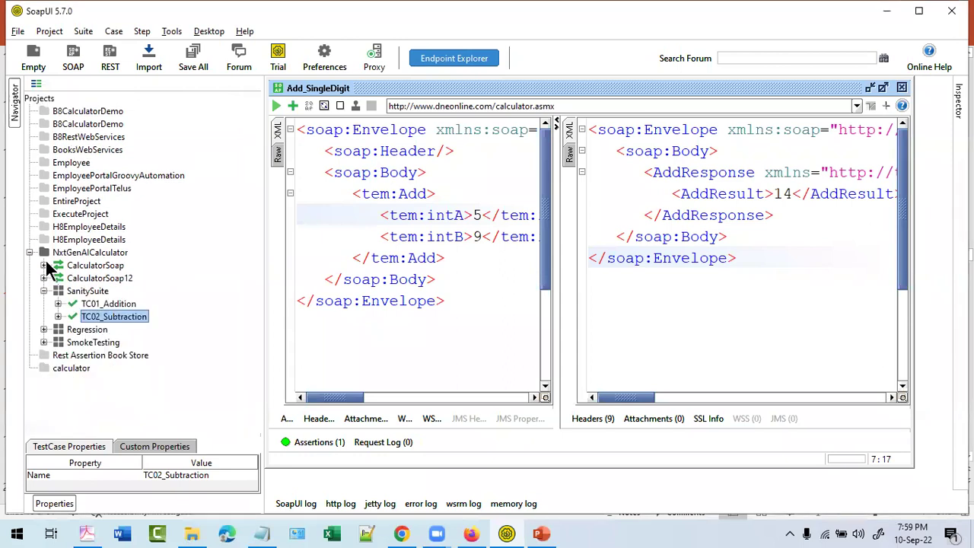
- Review the test steps under SanitySuite's TC01_Addition, collapse them, and select TC02_Subtraction
click(59, 303)
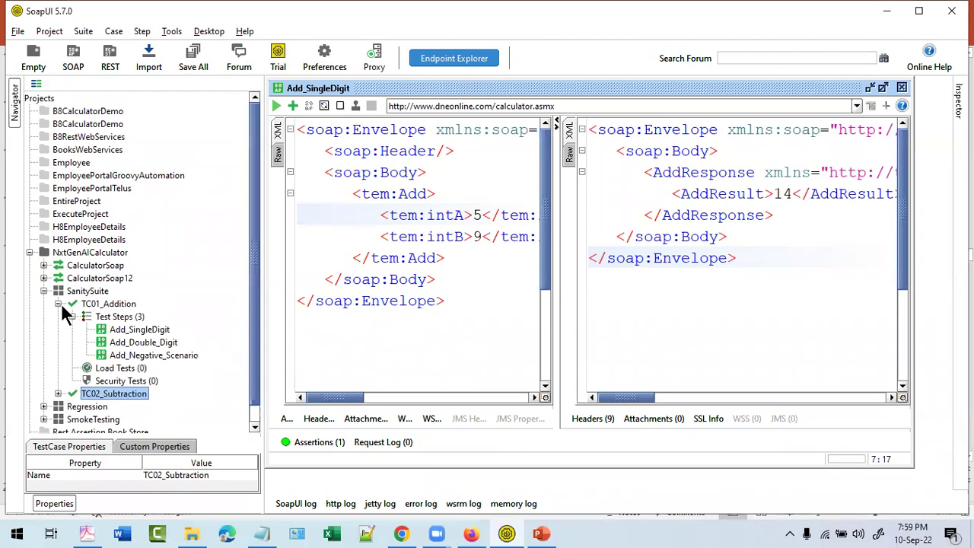
click(58, 304)
click(109, 307)
click(113, 317)
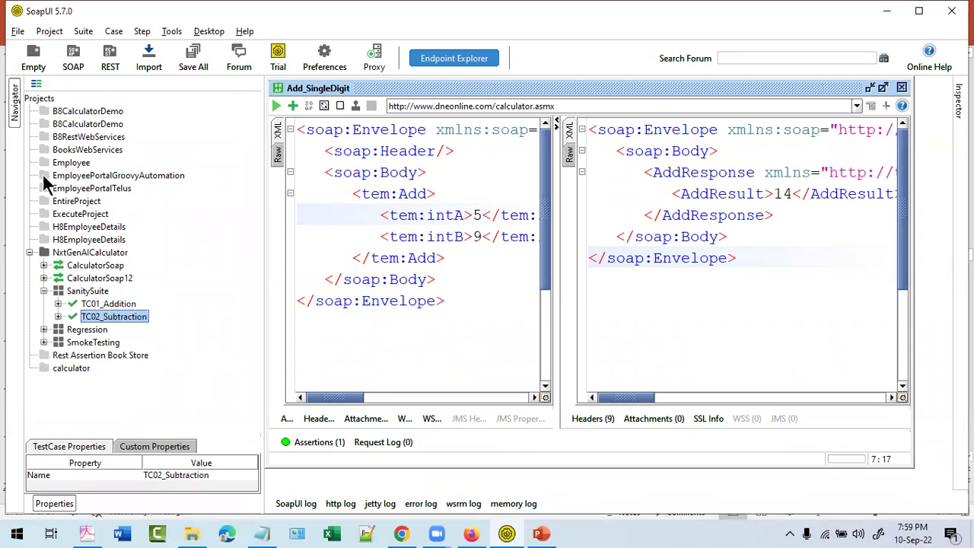
- Point out the NxtGenAICalculator project, SanitySuite and its two test cases, and expand TC02_Subtraction to show its test steps
click(90, 254)
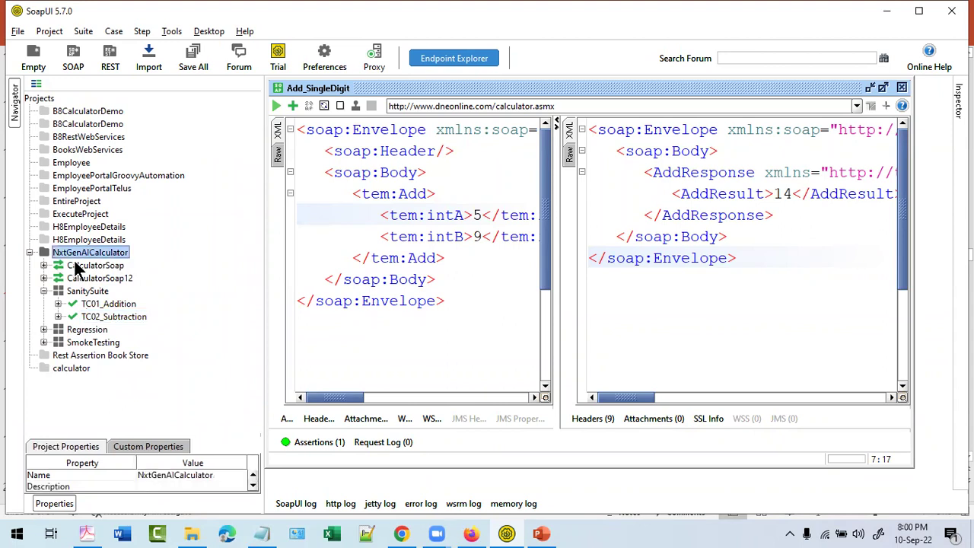
click(77, 292)
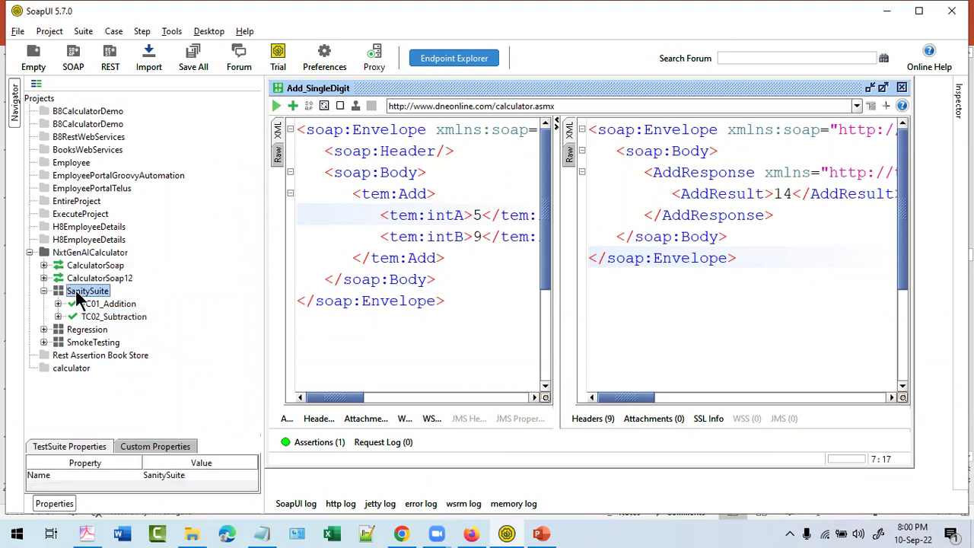
click(97, 305)
click(102, 317)
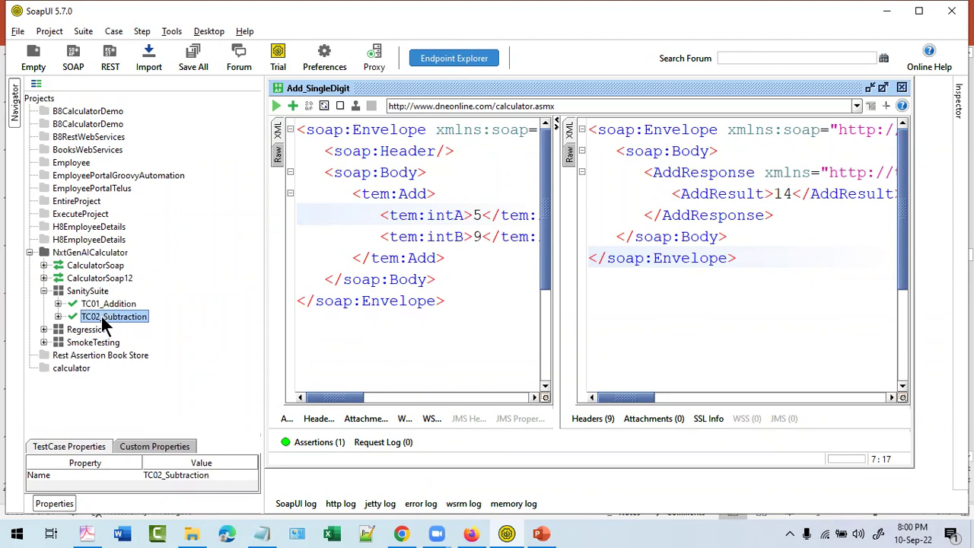
click(58, 316)
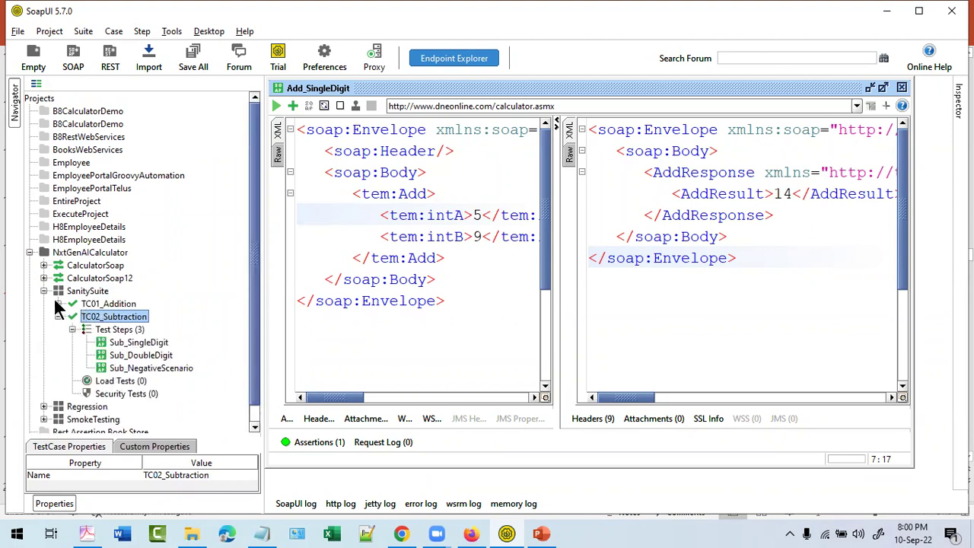